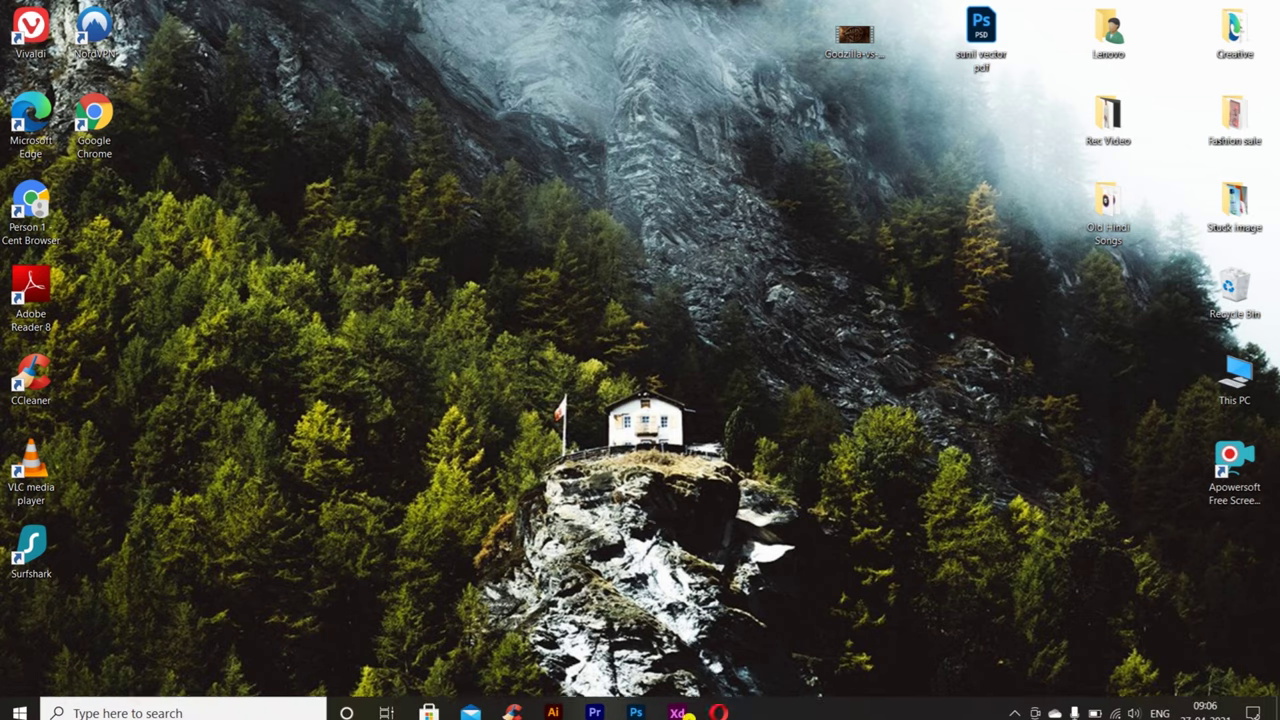
Step: Search Google in a new browser tab for 'memphis graphic color palette' and browse the results
left_click(714, 705)
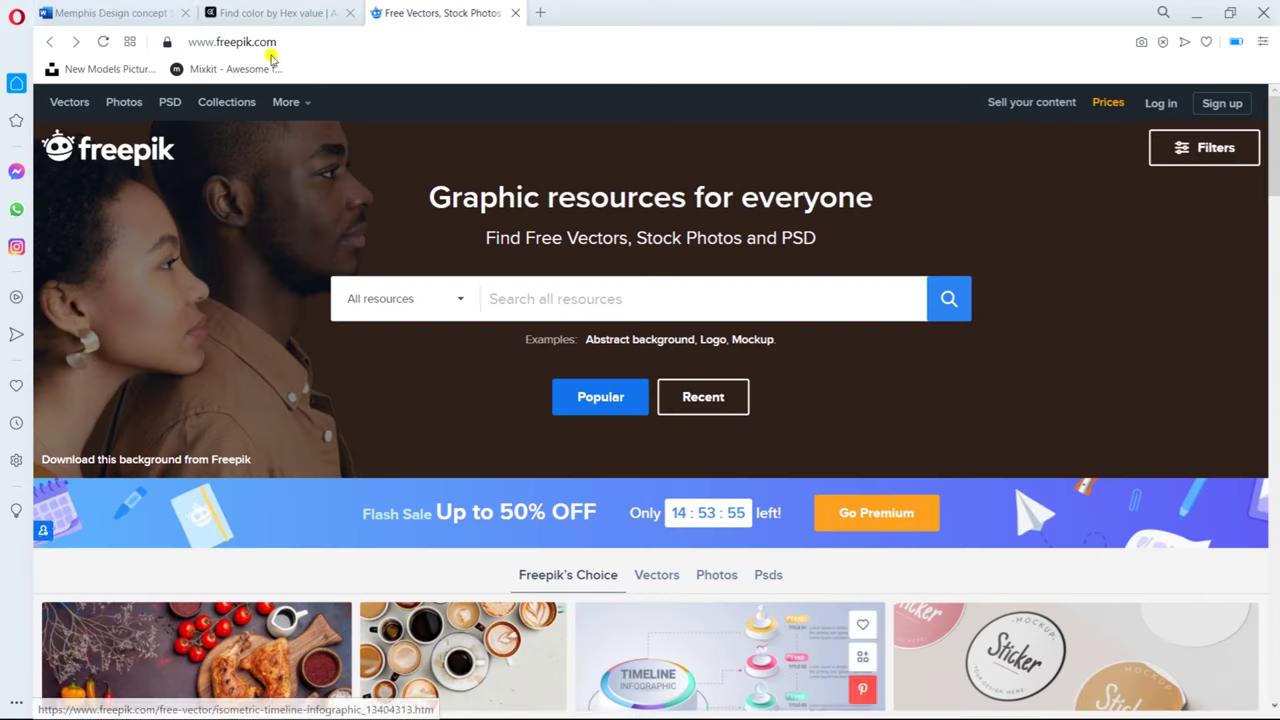
left_click(538, 12)
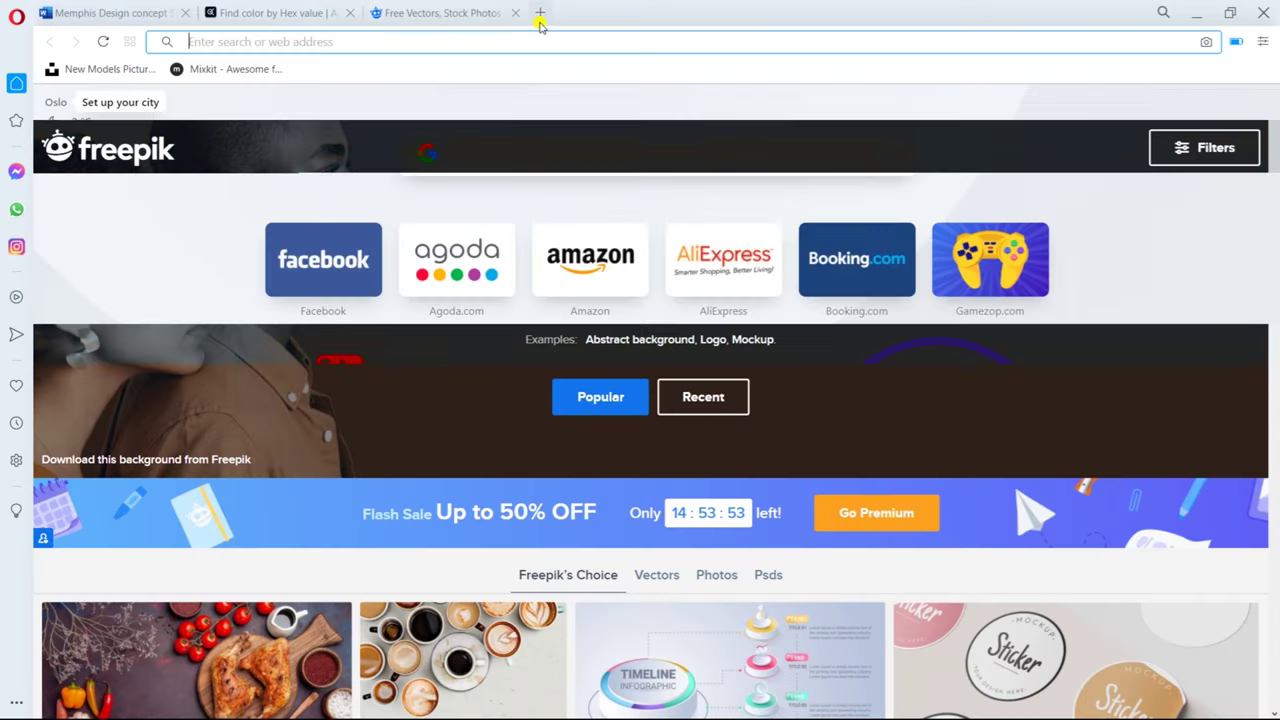
left_click(465, 153)
type("memphis")
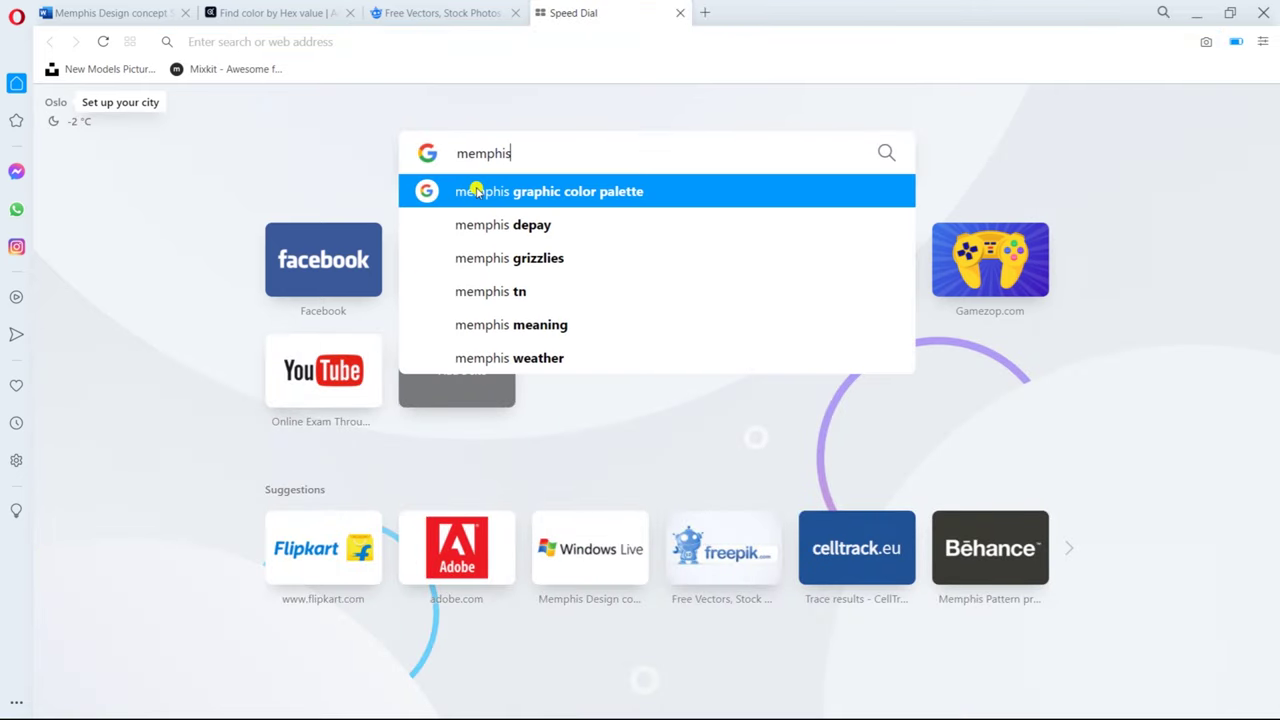
left_click(475, 191)
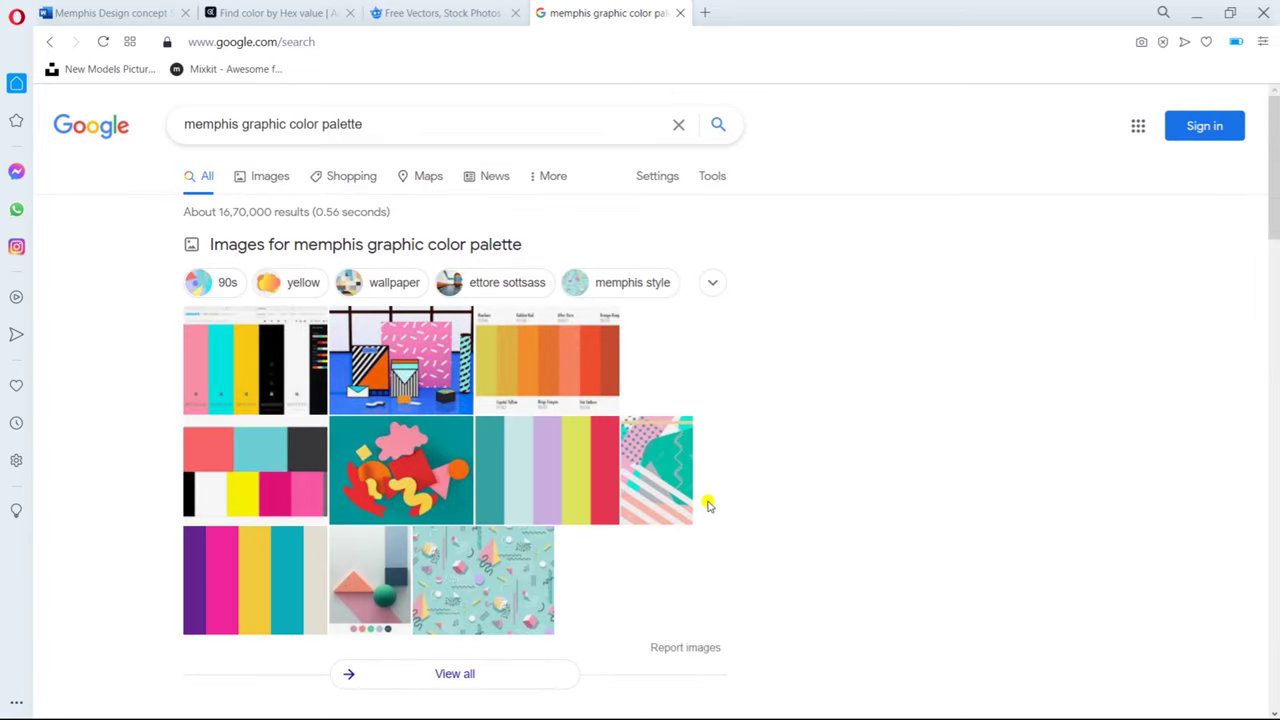
scroll(707, 505, "down", 4)
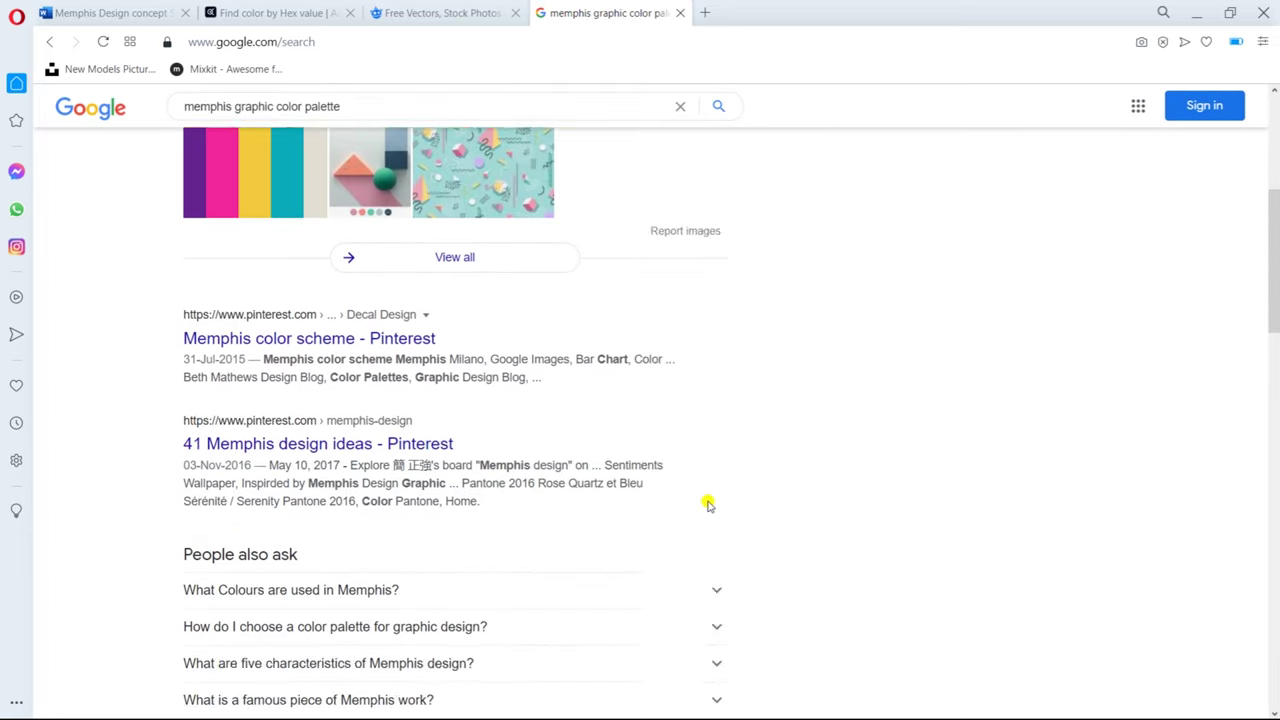
scroll(707, 505, "up", 2)
scroll(707, 505, "up", 1)
scroll(707, 505, "down", 2)
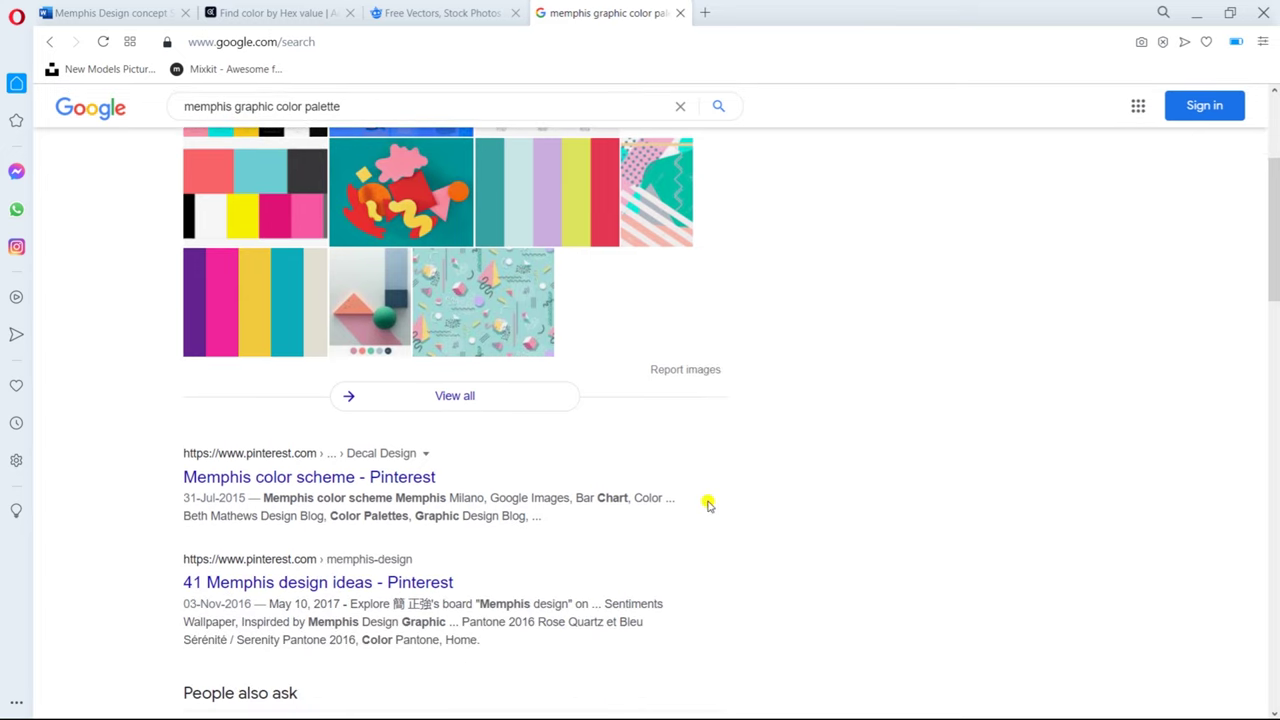
Step: Start a search for 'behance' in another new tab
left_click(705, 13)
left_click(487, 153)
type("behance")
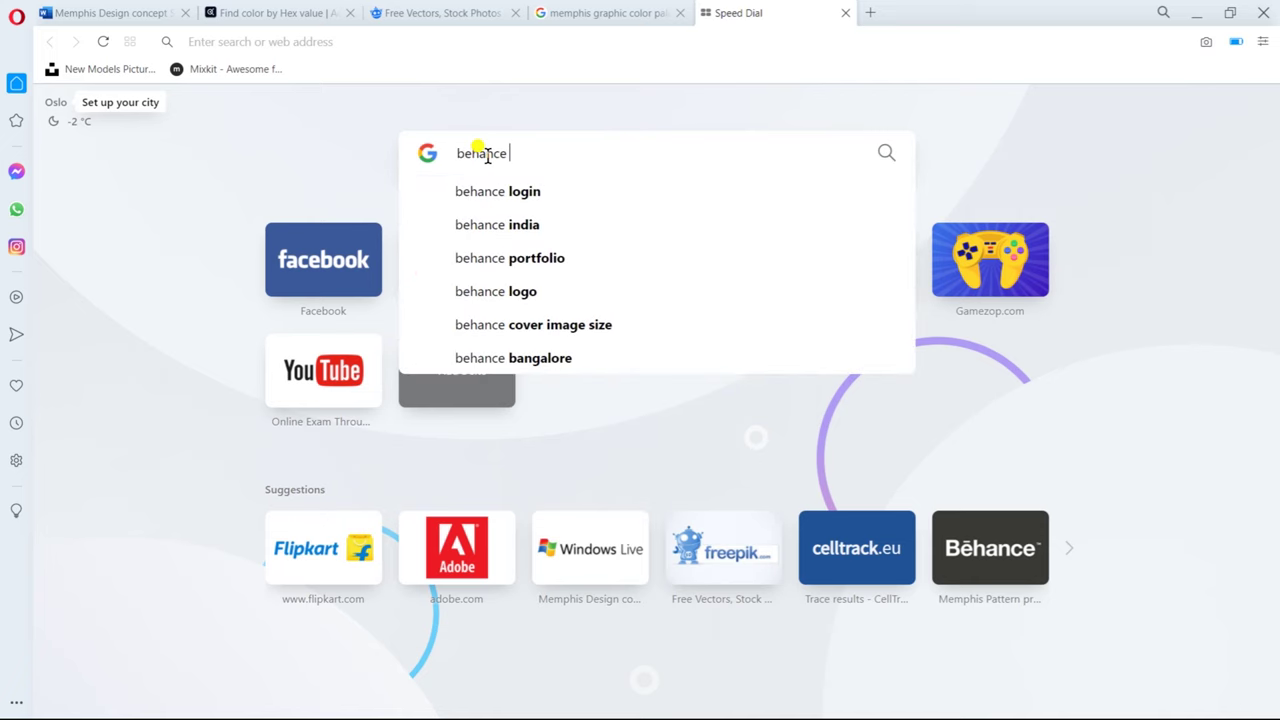
Step: Go to the Behance website from the 'behance portfolio' search results
left_click(505, 262)
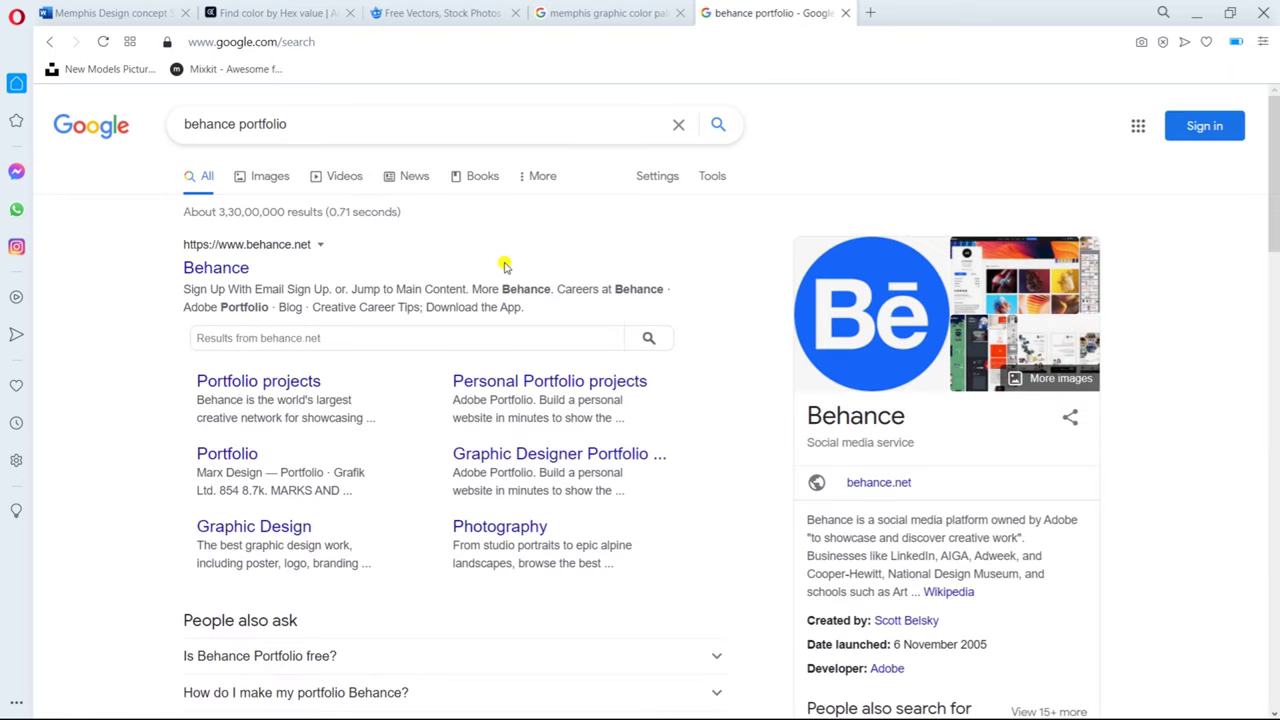
left_click(226, 270)
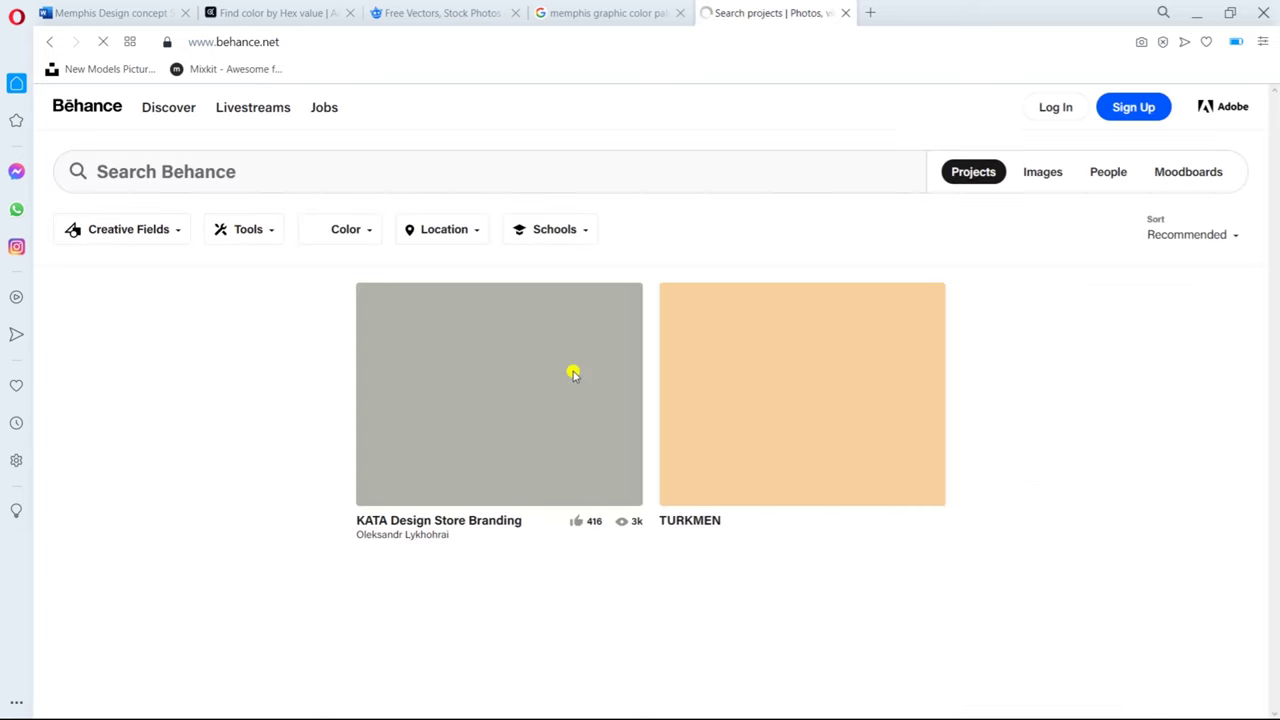
scroll(655, 475, "down", 3)
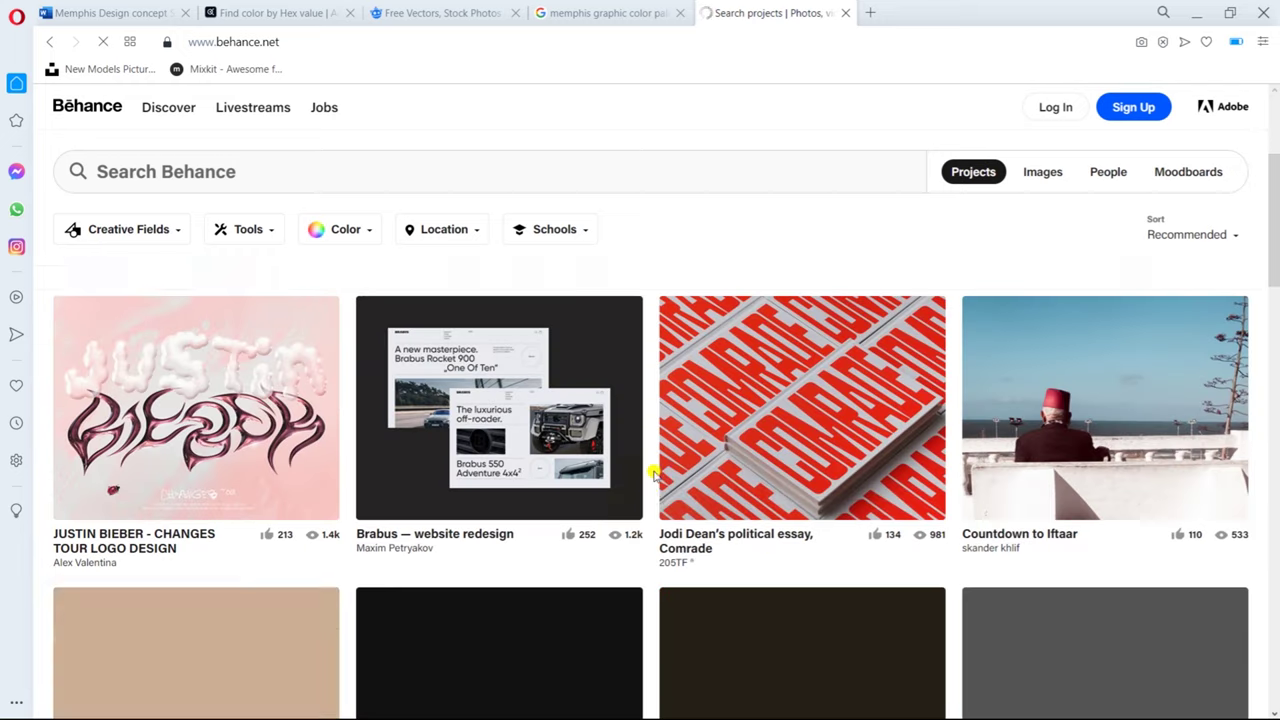
scroll(620, 430, "down", 3)
Step: Search Behance for 'memphis design' and scroll through the project results
left_click(293, 170)
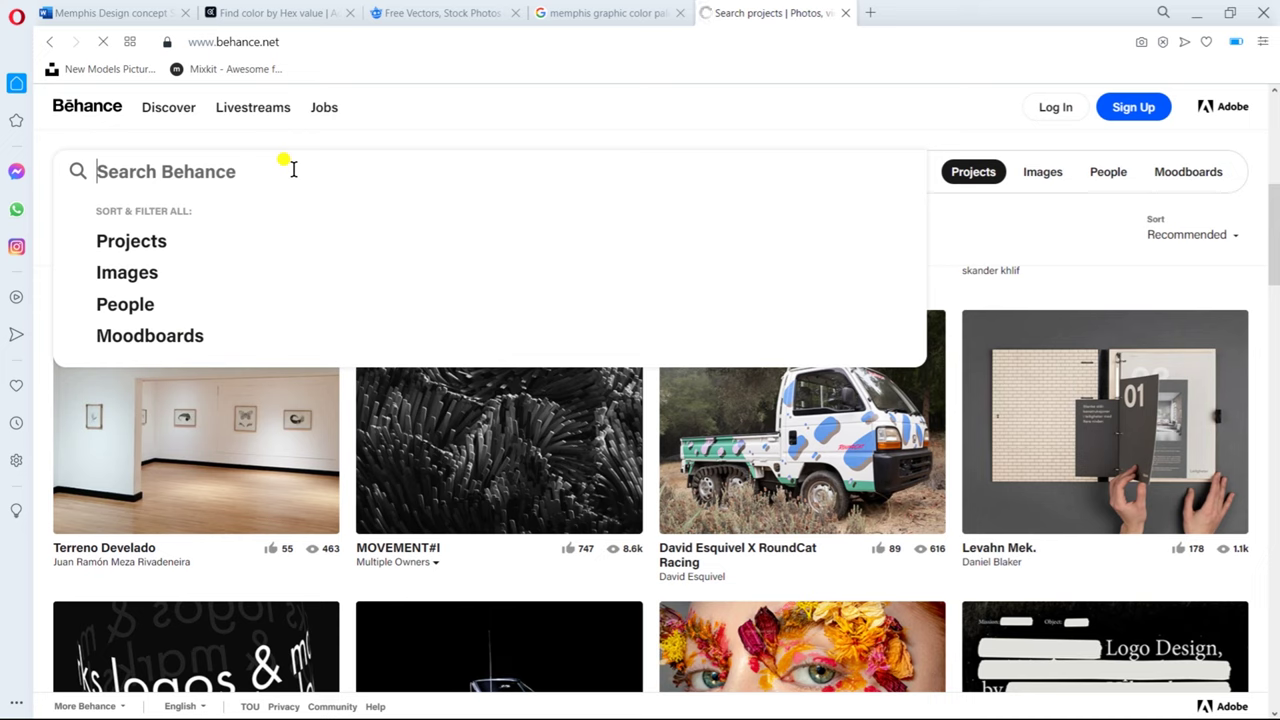
type("memphis design")
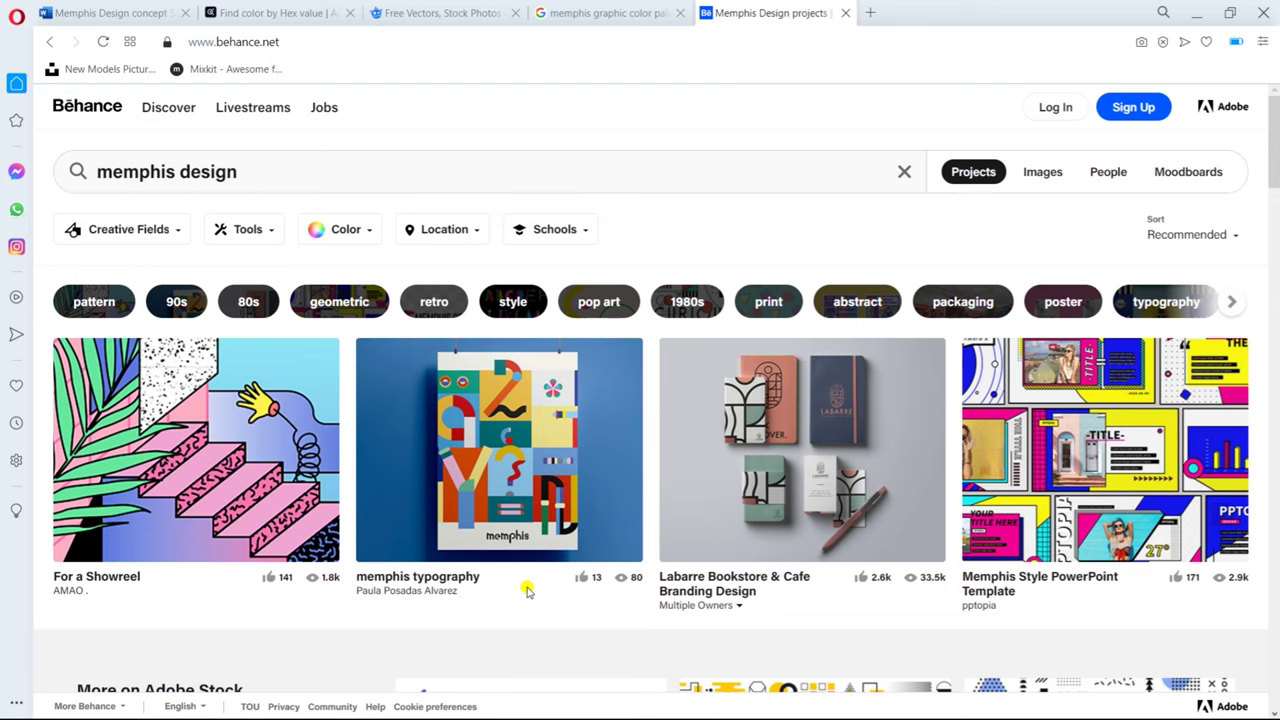
scroll(527, 590, "down", 5)
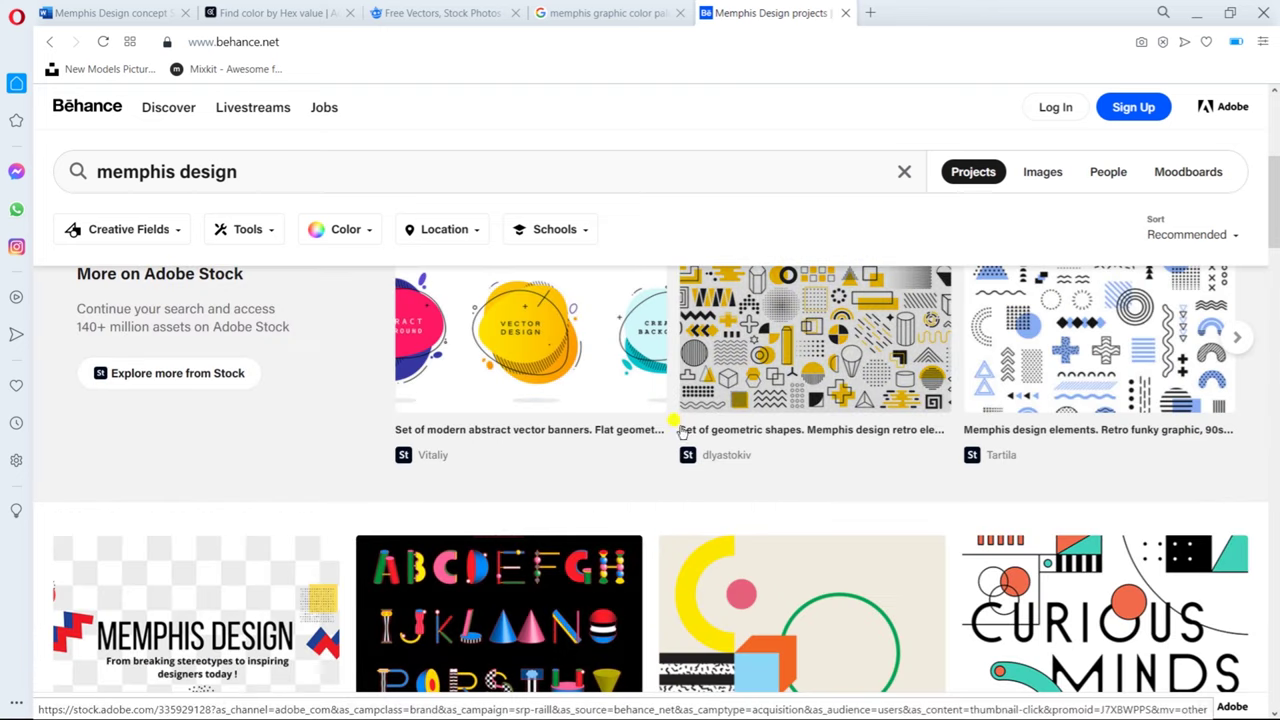
scroll(587, 535, "down", 2)
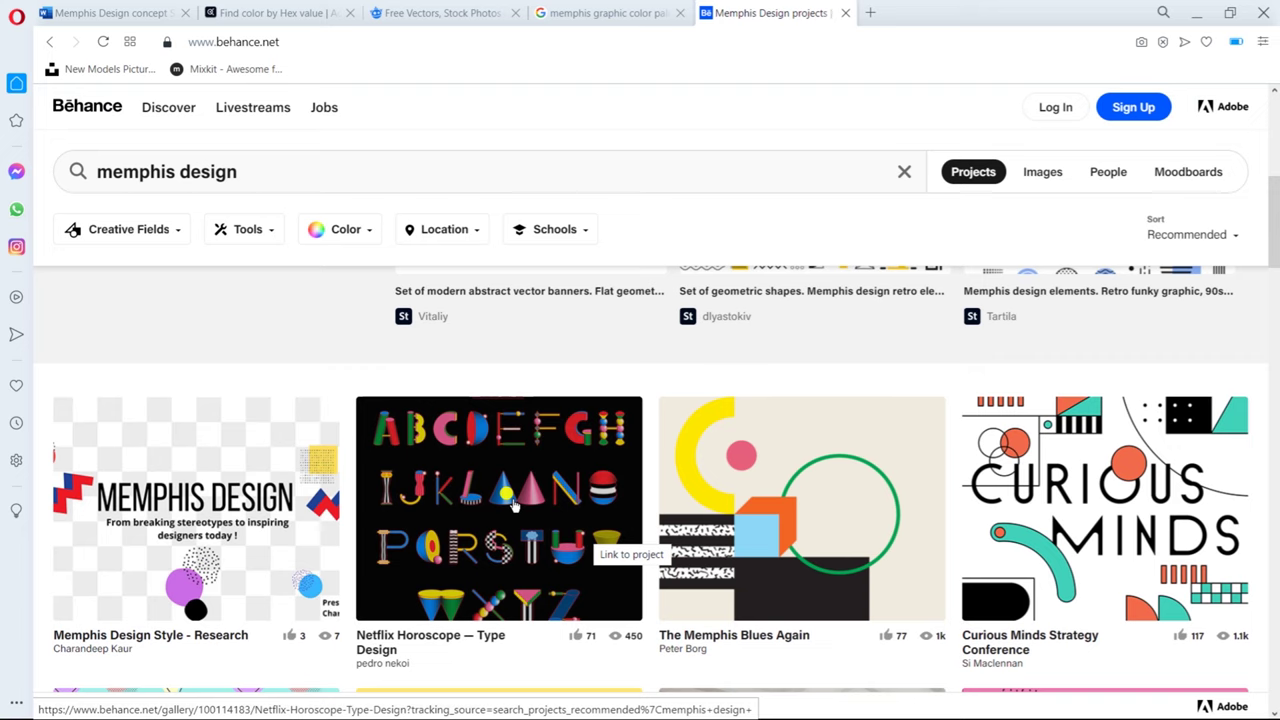
scroll(513, 505, "up", 2)
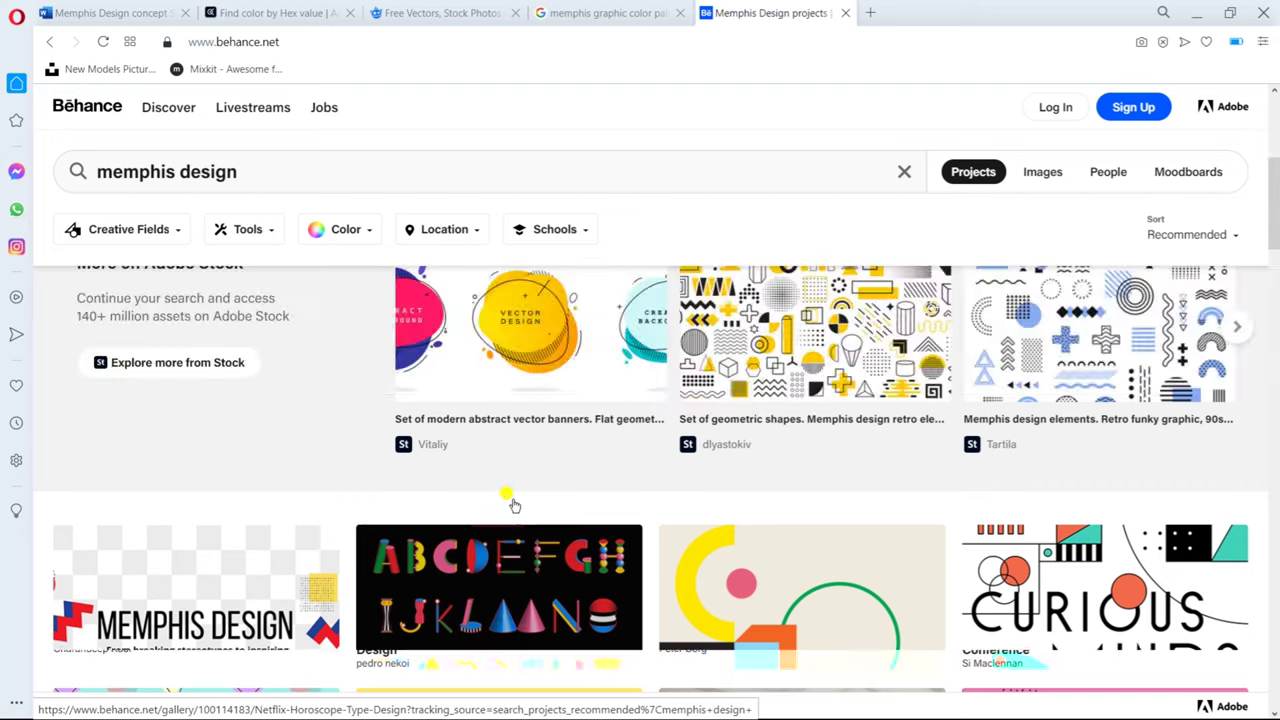
scroll(513, 505, "down", 4)
scroll(513, 505, "down", 2)
scroll(510, 498, "down", 2)
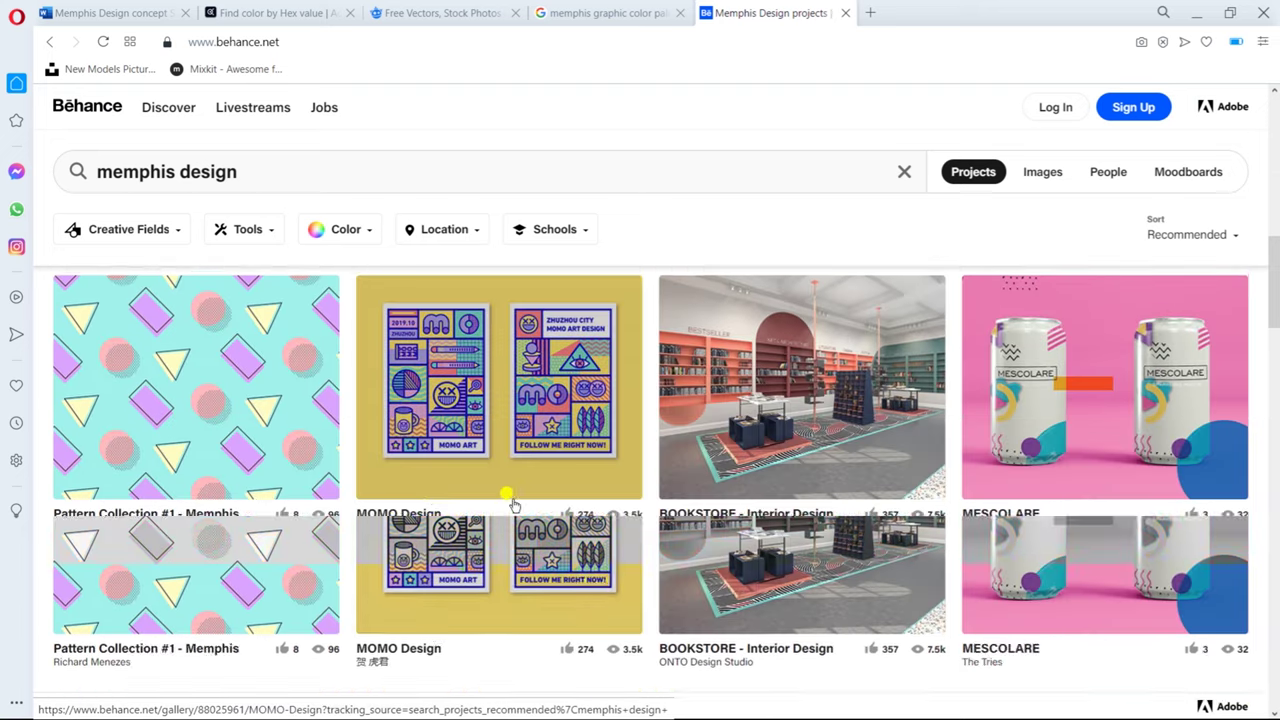
scroll(630, 400, "down", 1)
scroll(632, 410, "down", 4)
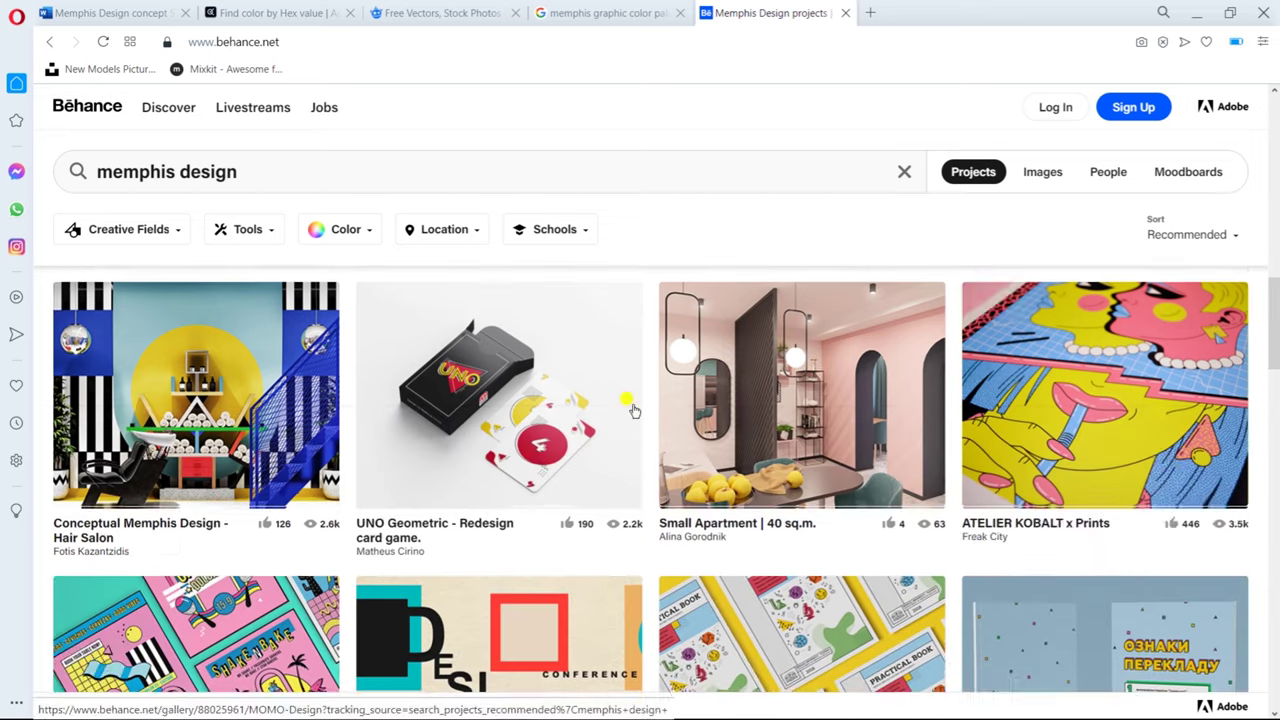
left_click(277, 12)
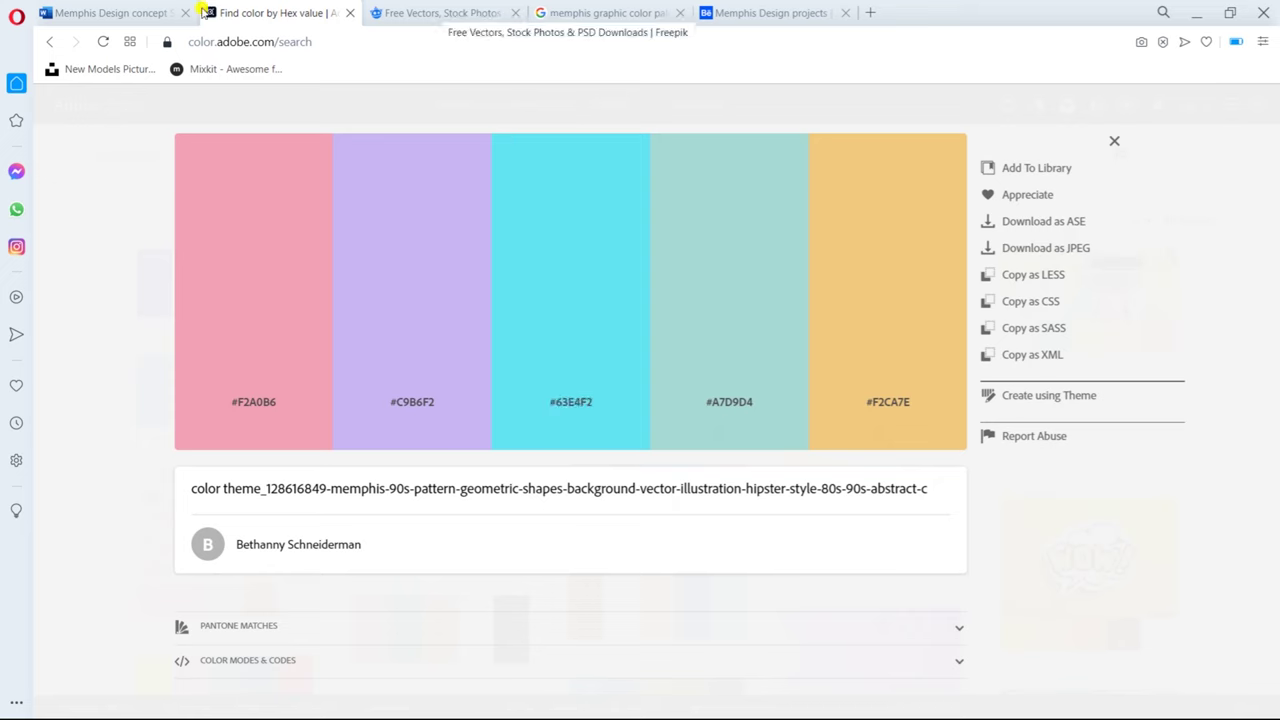
Step: Check the poster text in Word, then return to the five-colour Adobe Color Memphis palette
left_click(100, 12)
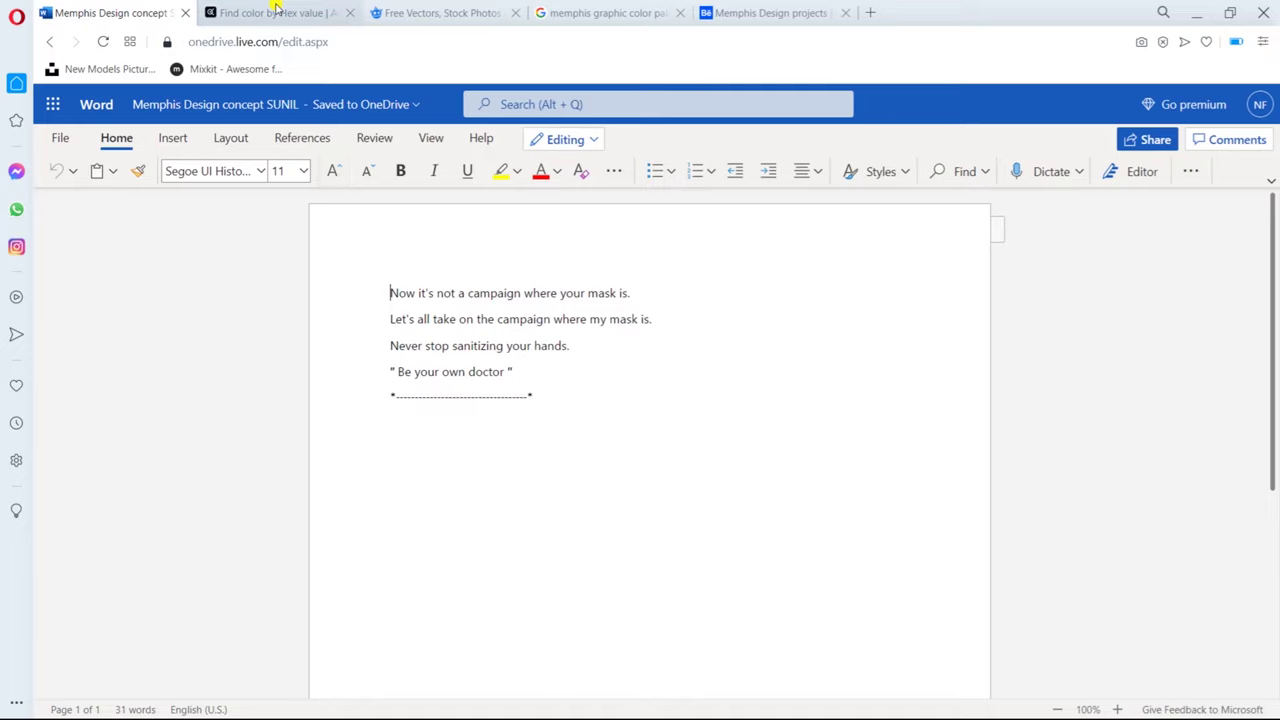
left_click(275, 12)
Step: Search Freepik for 'mask ware' images
left_click(477, 12)
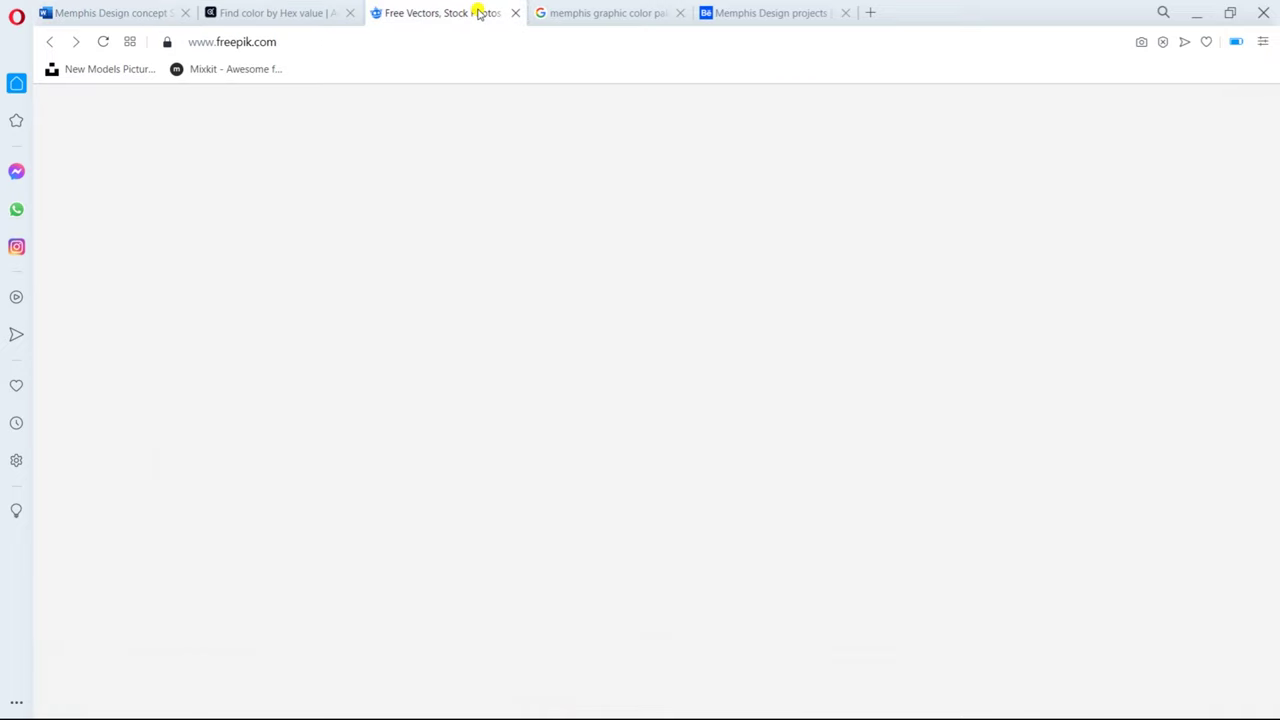
left_click(663, 13)
left_click(783, 12)
left_click(607, 14)
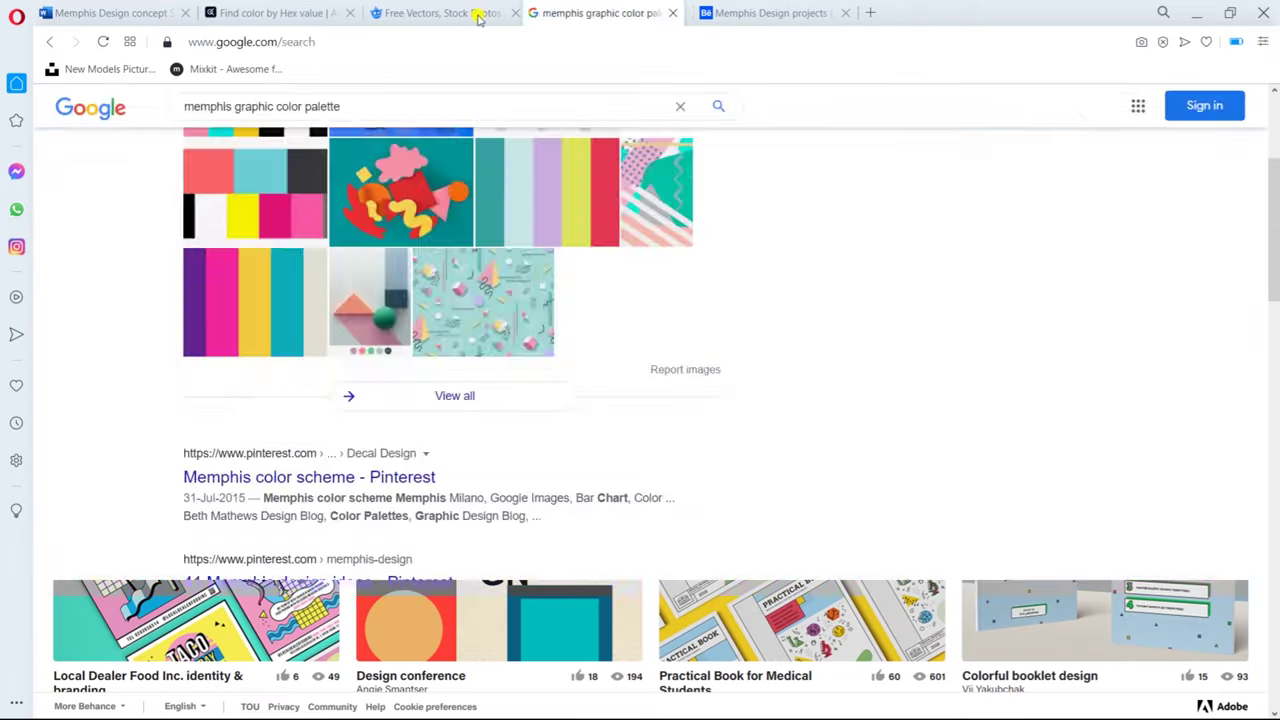
left_click(477, 14)
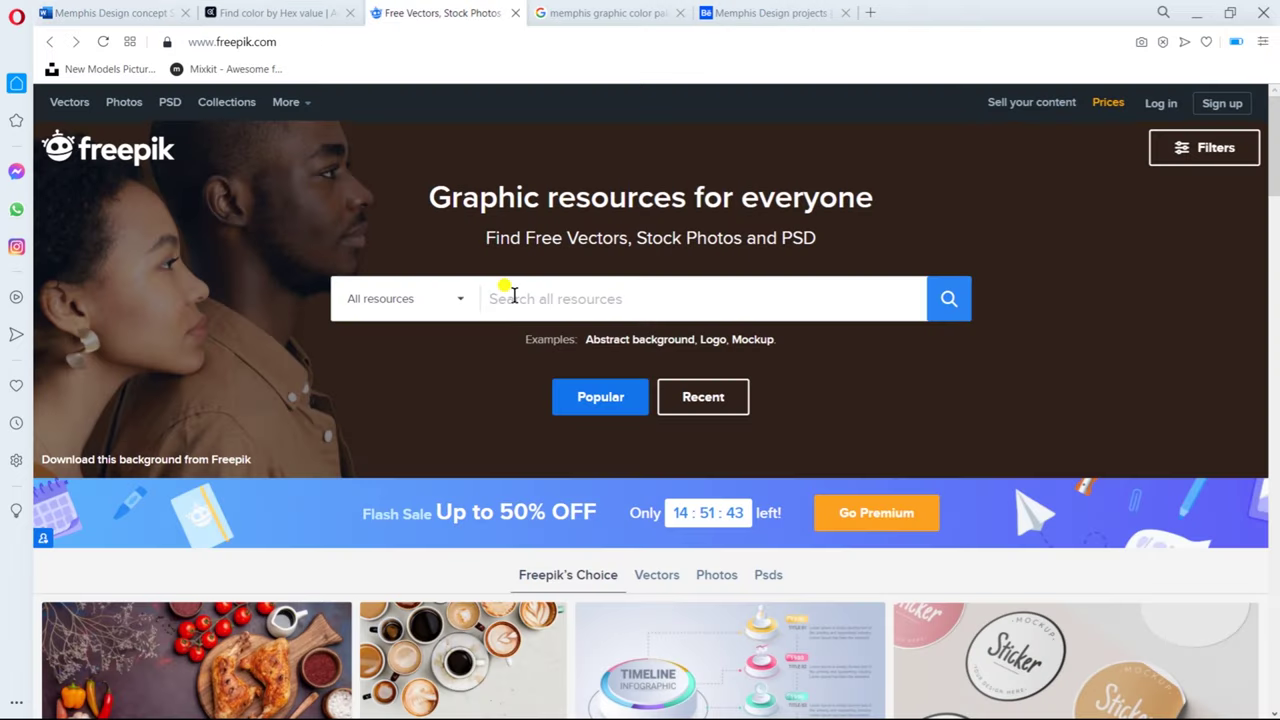
type("mask ware")
key("Return")
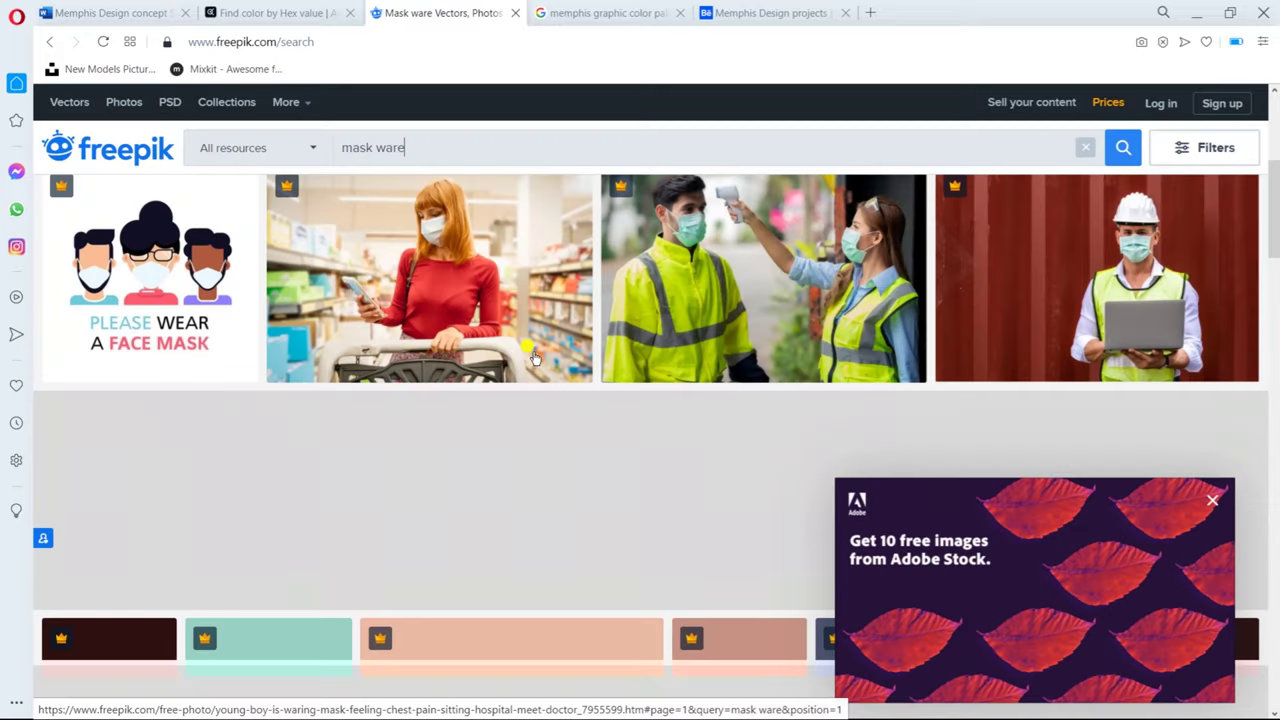
Step: Scroll through the 53 'mask ware' results and return to the top of the page
scroll(528, 351, "down", 5)
scroll(900, 450, "down", 2)
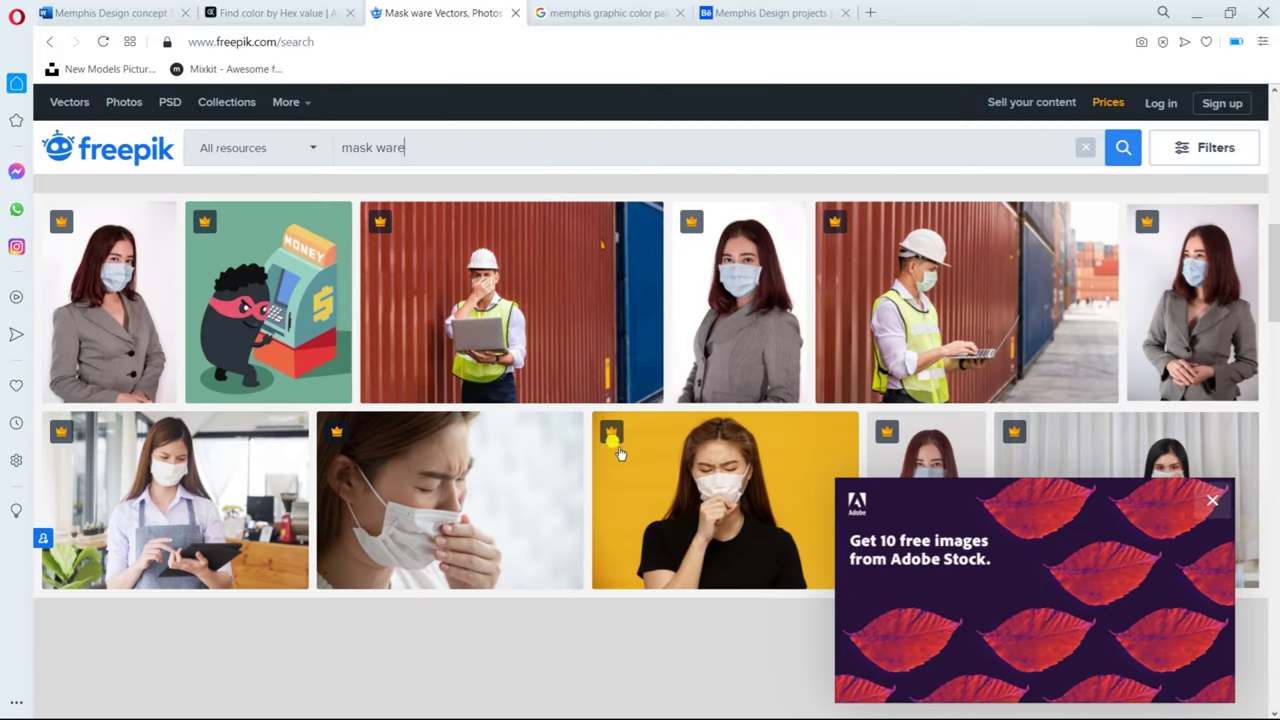
scroll(619, 453, "down", 3)
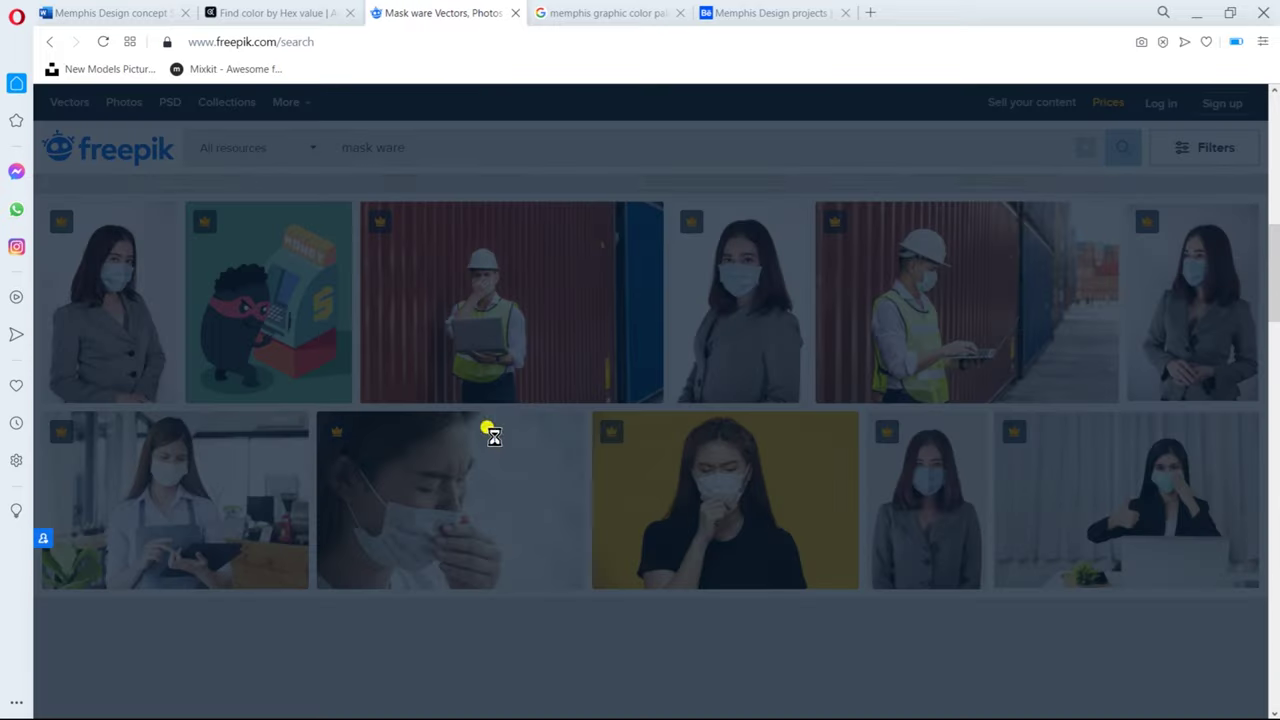
scroll(600, 270, "up", 3)
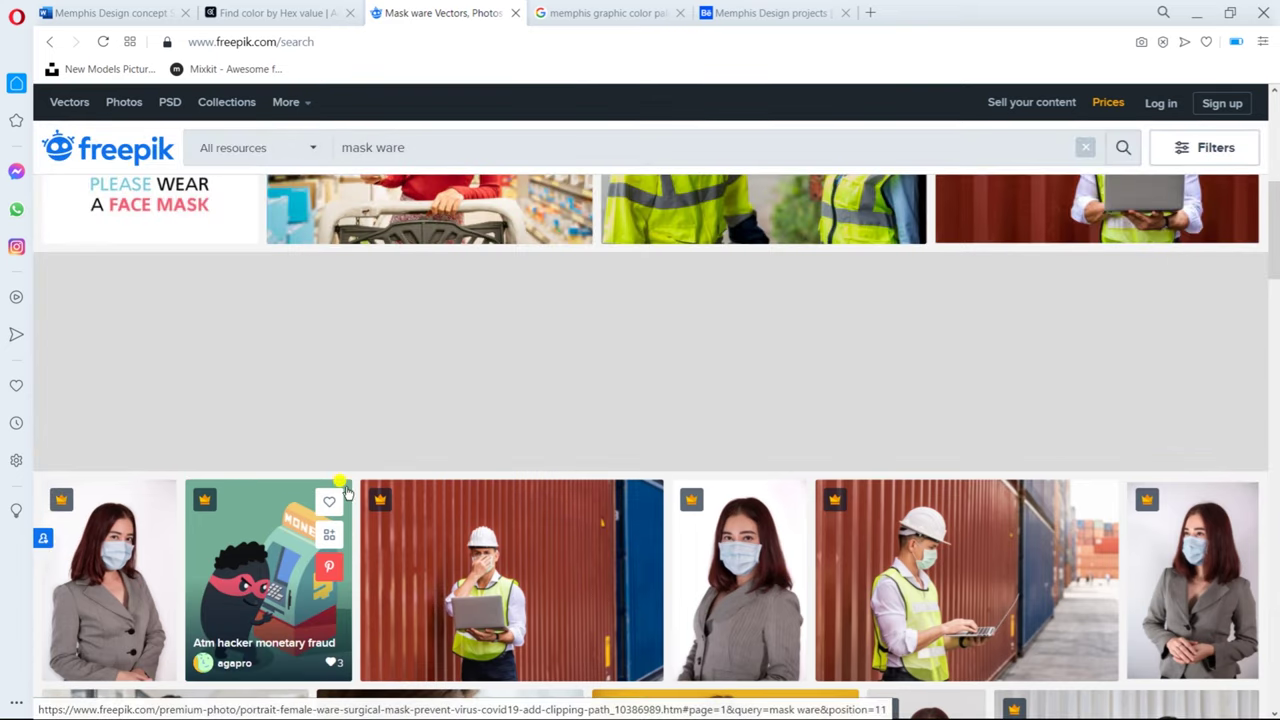
scroll(437, 506, "up", 2)
scroll(437, 509, "up", 3)
scroll(437, 509, "up", 2)
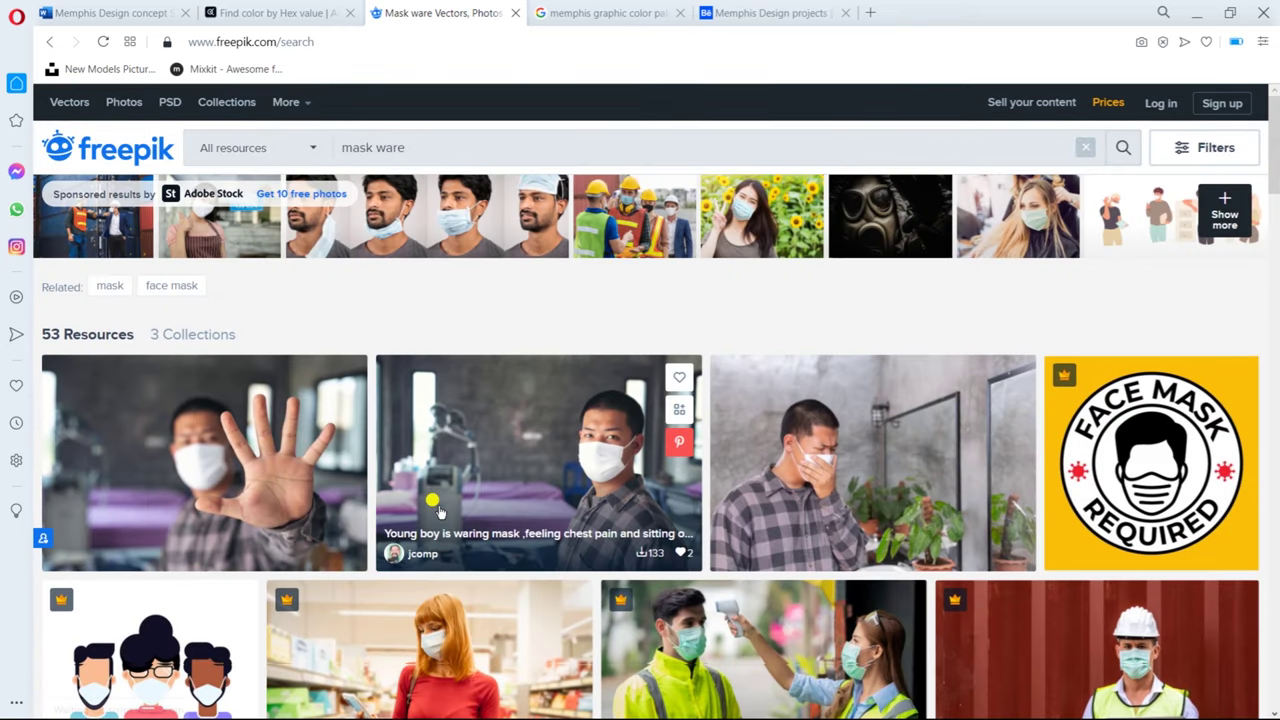
scroll(437, 509, "down", 5)
scroll(437, 509, "down", 3)
scroll(437, 510, "down", 4)
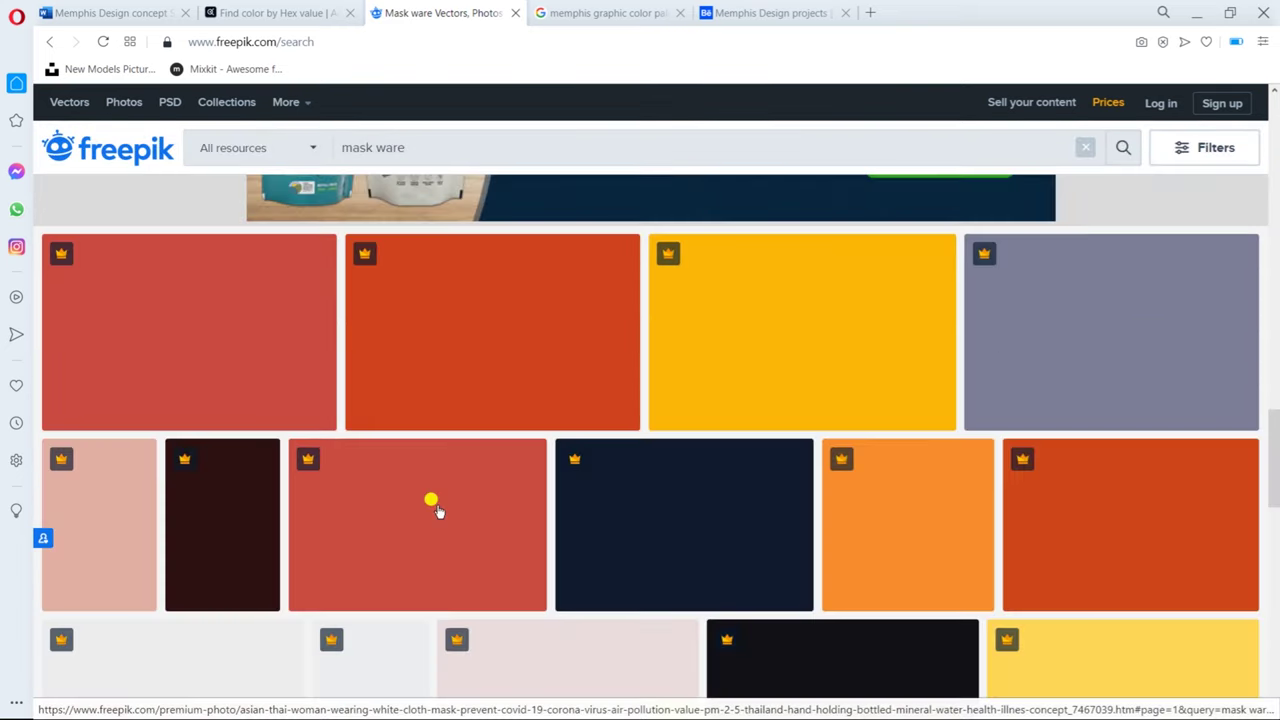
scroll(437, 510, "up", 1)
scroll(437, 510, "up", 1)
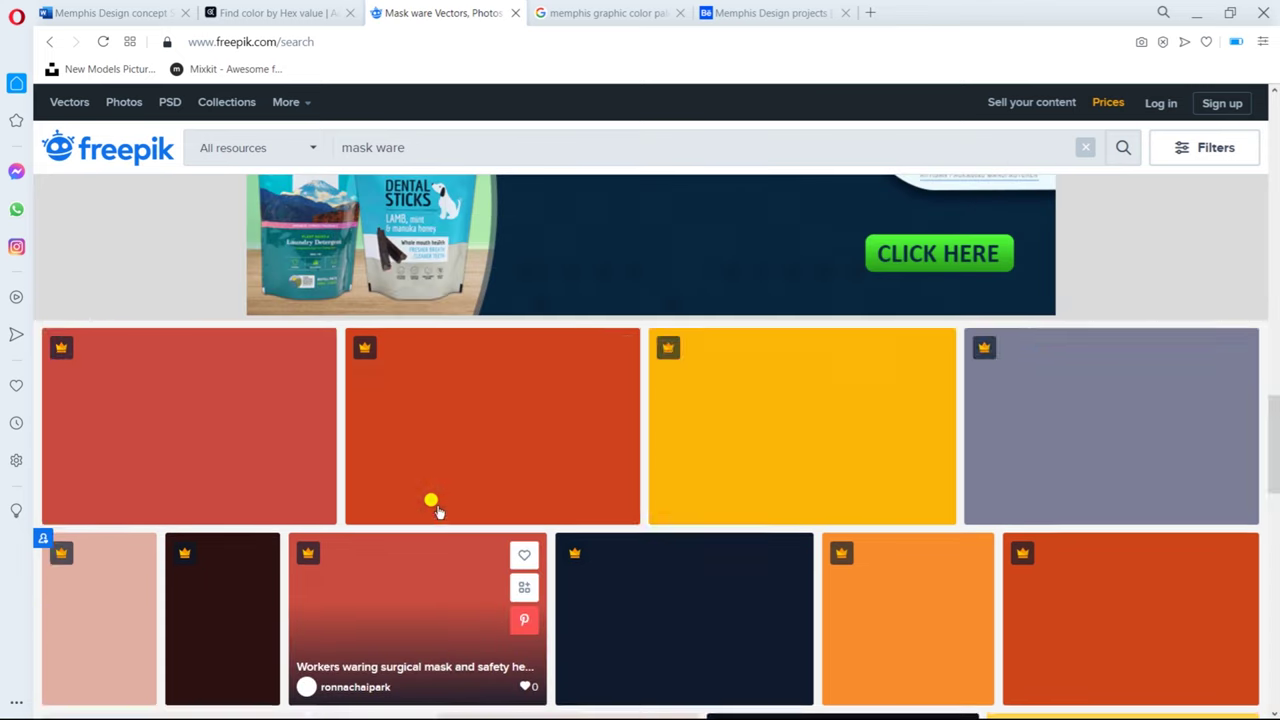
scroll(437, 510, "up", 2)
scroll(437, 511, "up", 1)
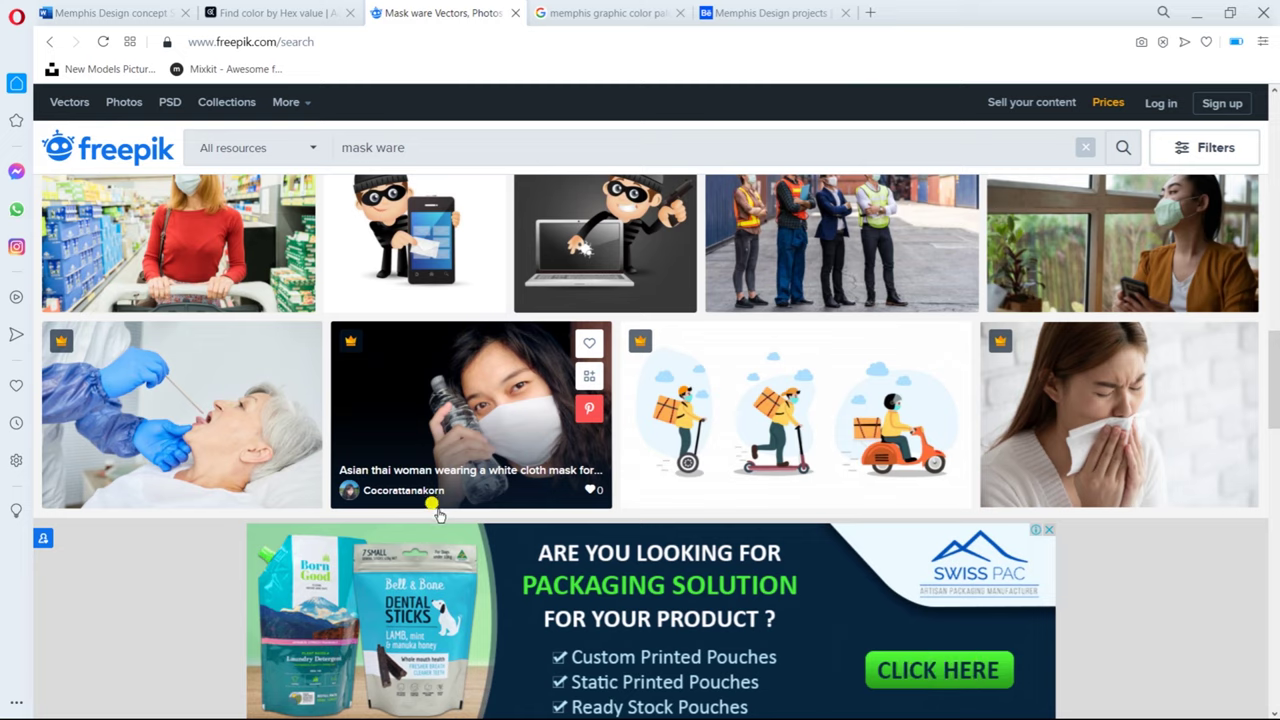
scroll(440, 515, "up", 1)
scroll(440, 515, "up", 1)
scroll(440, 515, "up", 1)
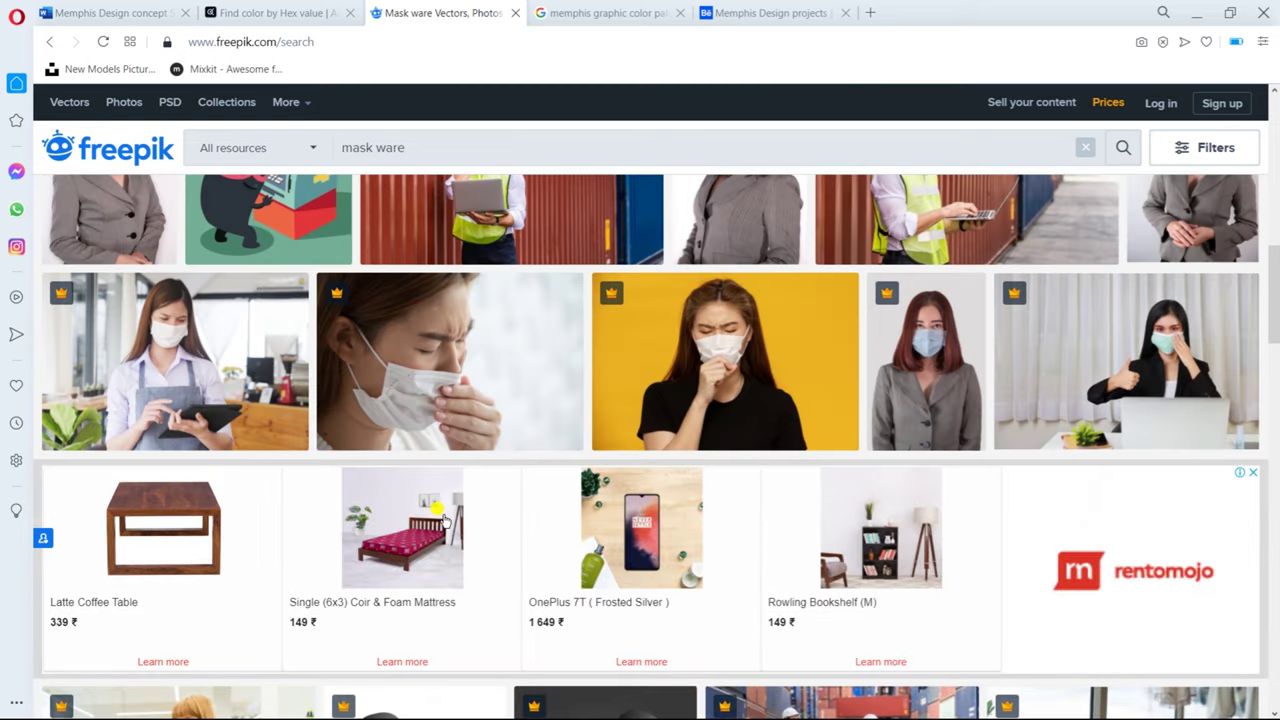
scroll(446, 519, "up", 2)
scroll(446, 519, "up", 1)
scroll(446, 519, "up", 1)
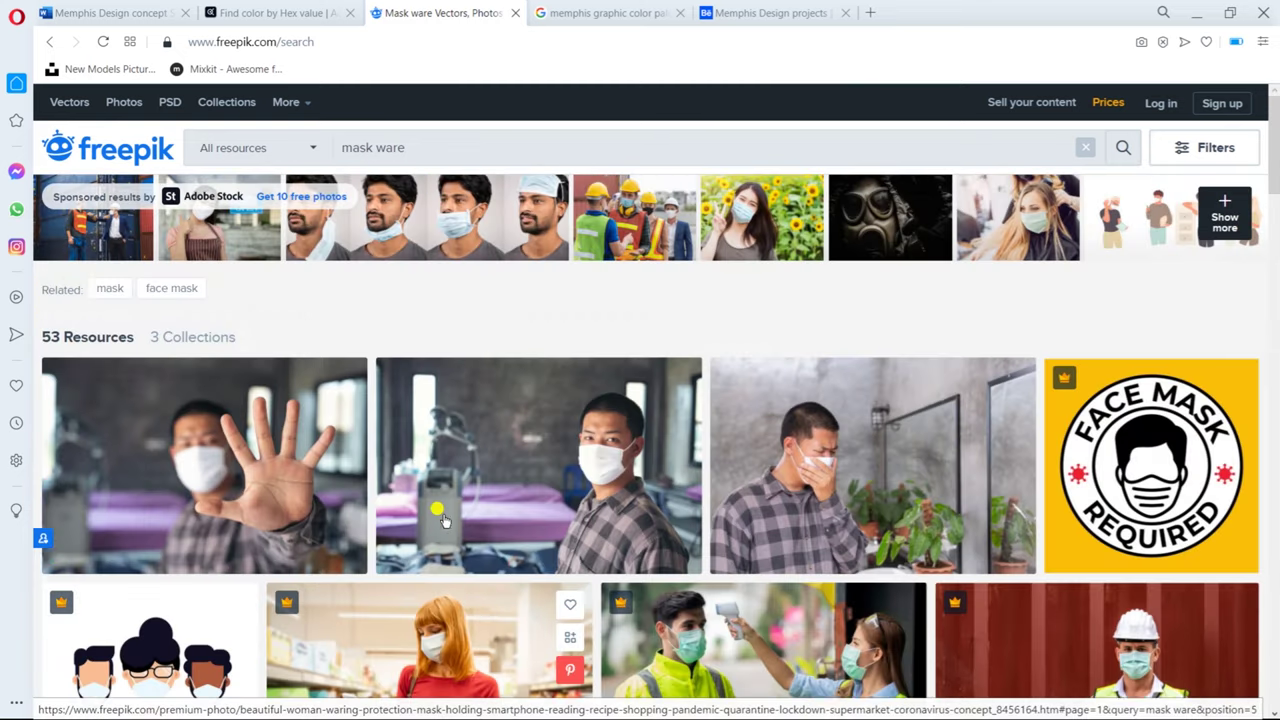
Step: Free-download the young man's white face mask photo (12.1 MB) and minimize the browser
left_click(537, 468)
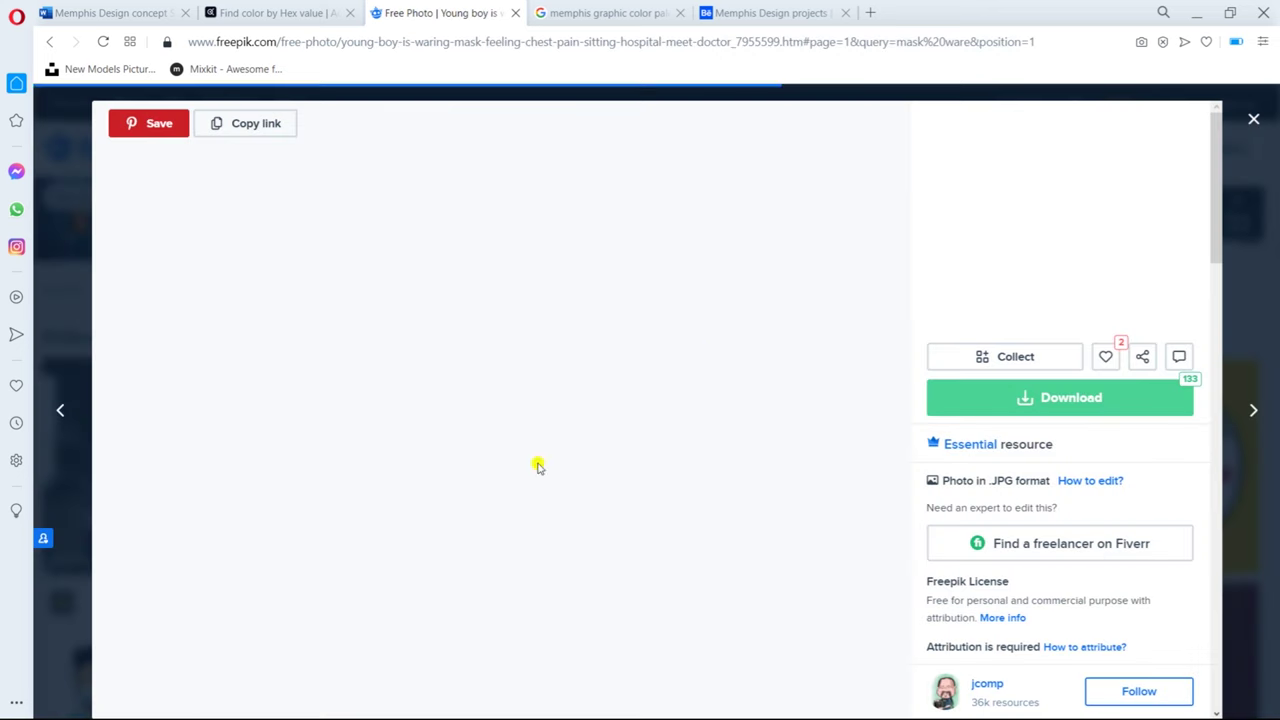
left_click(1049, 401)
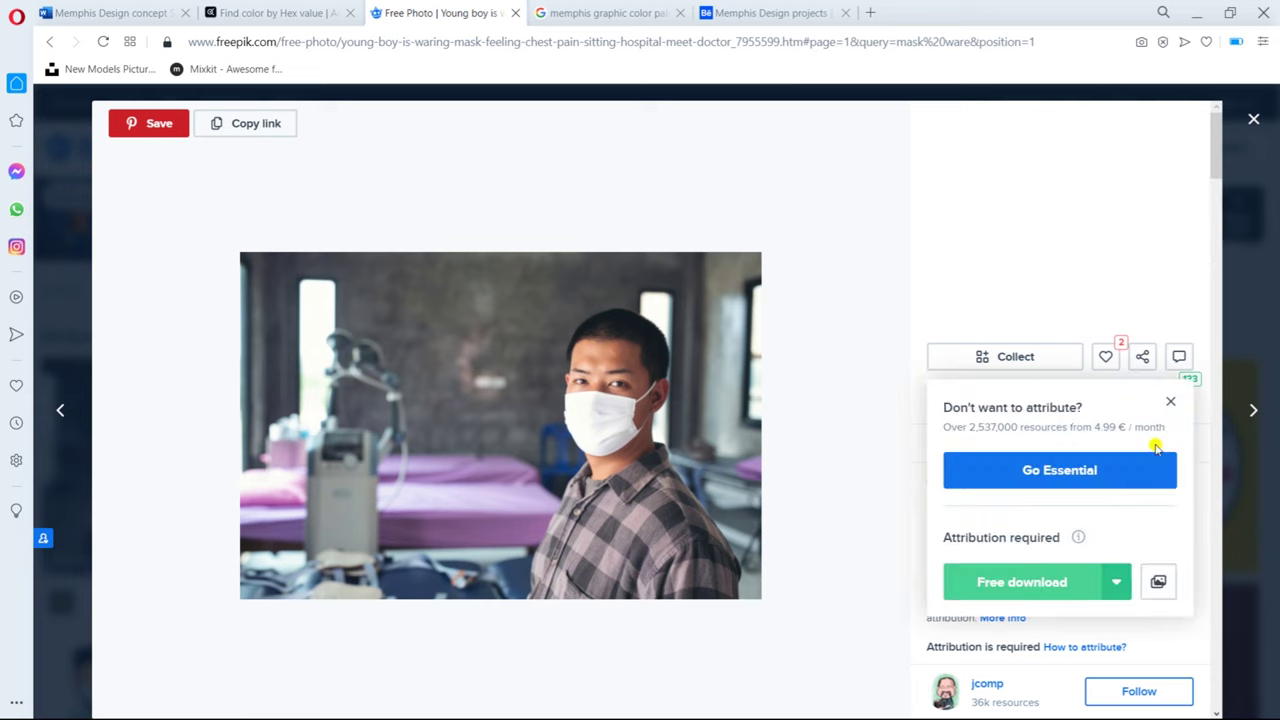
left_click(1035, 583)
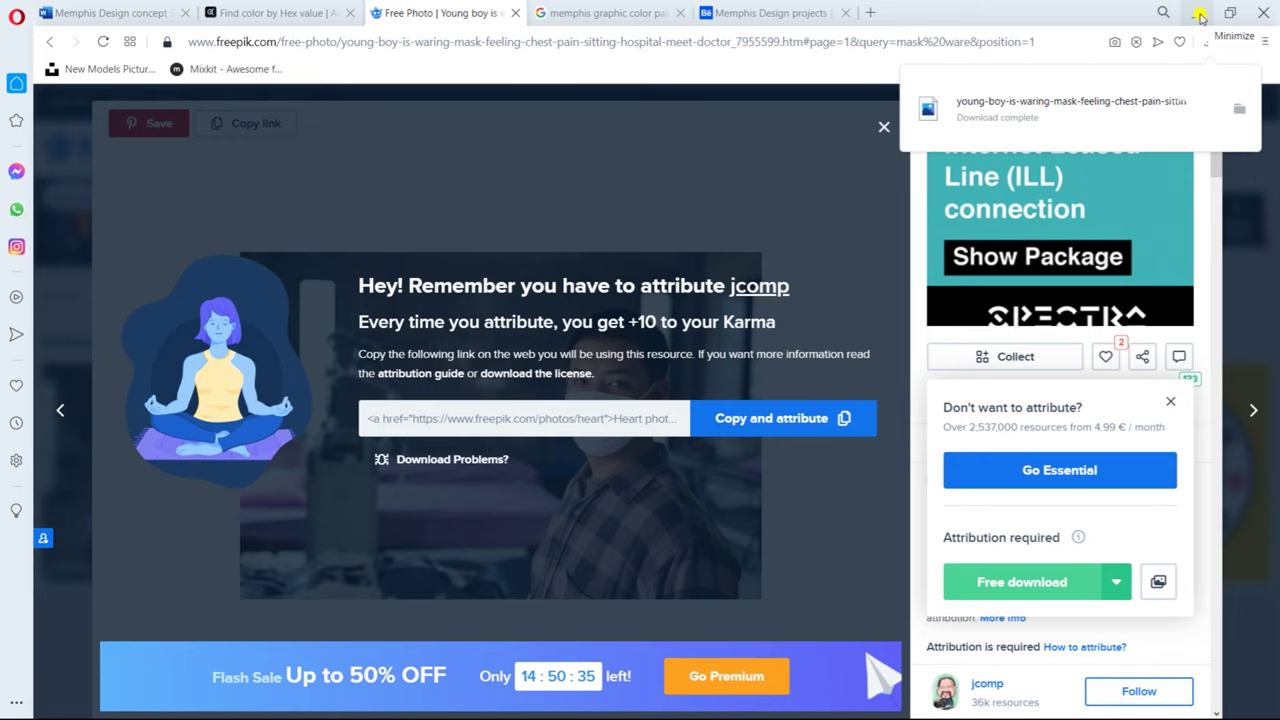
left_click(1200, 17)
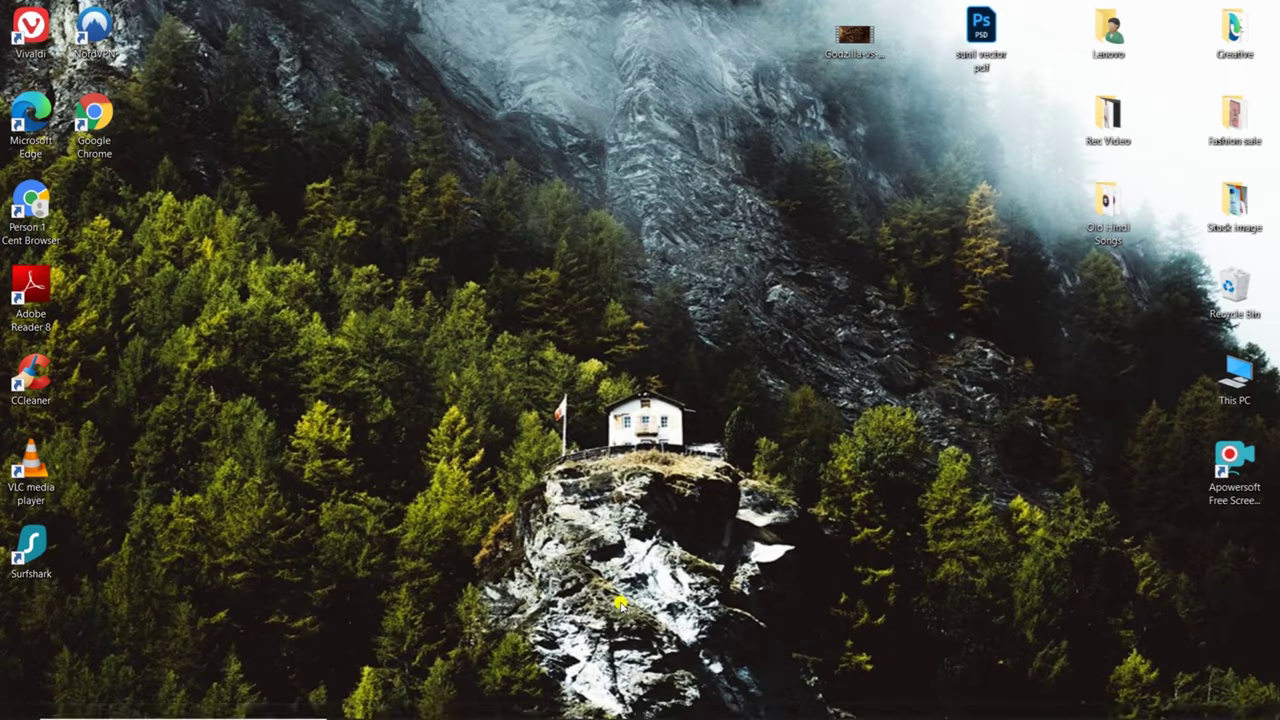
Step: Launch Photoshop and create a 1000 × 1000 px Custom document at 720 resolution
left_click(633, 704)
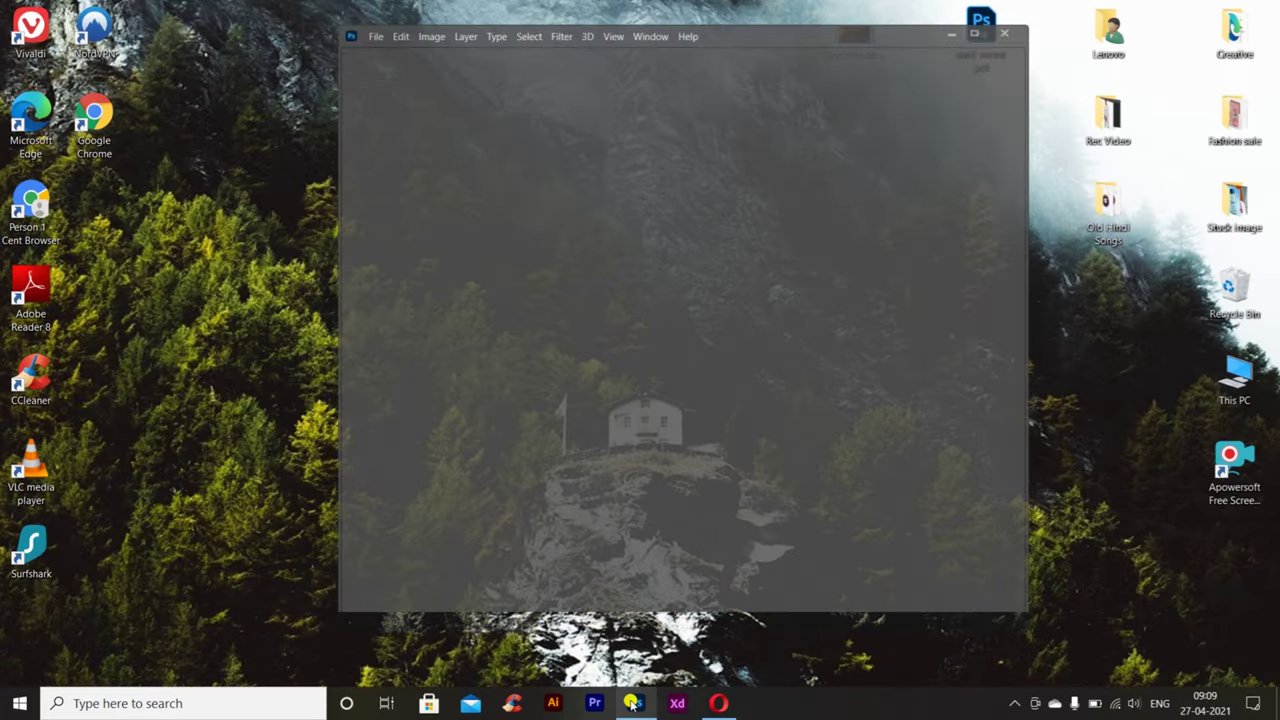
left_click(990, 10)
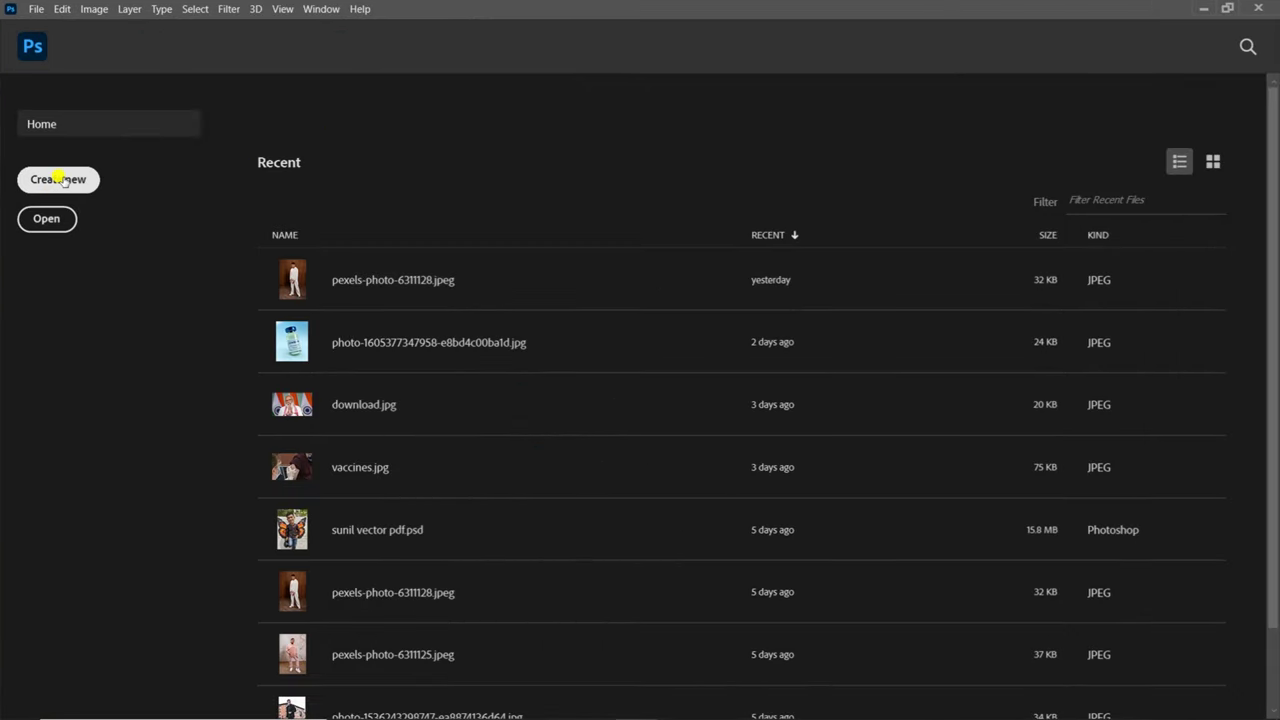
left_click(60, 179)
type("720")
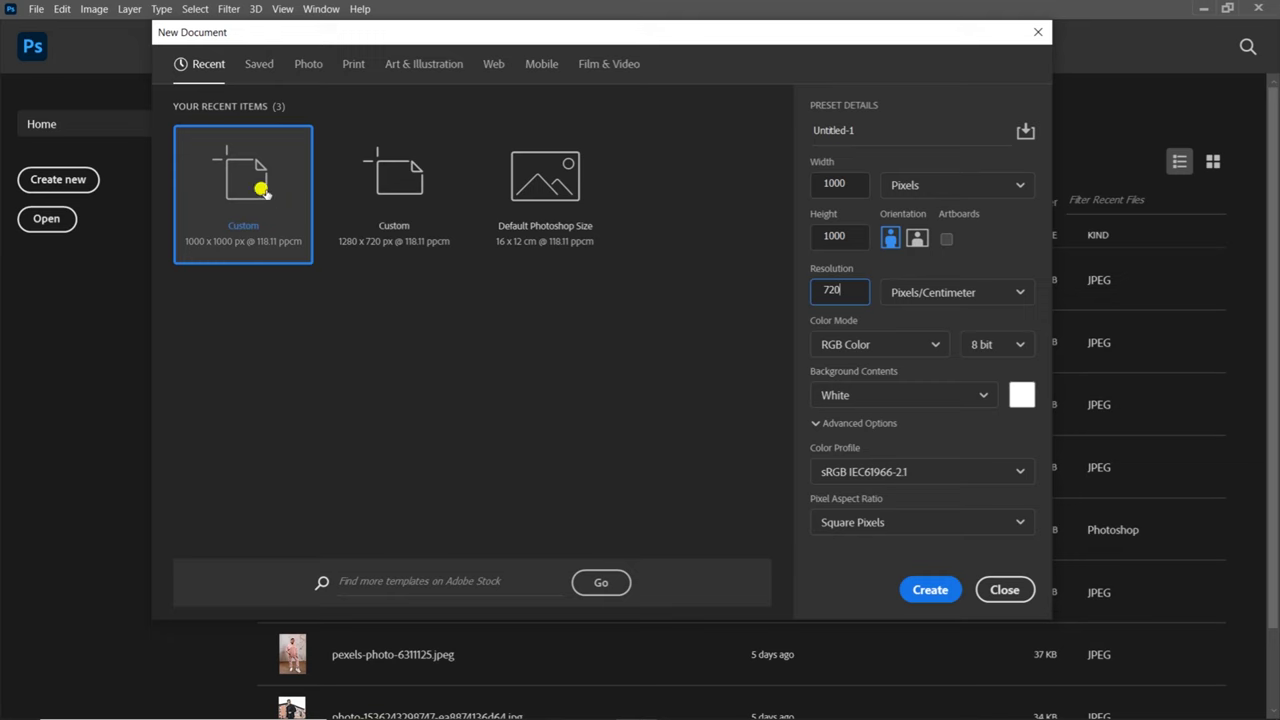
left_click(283, 220)
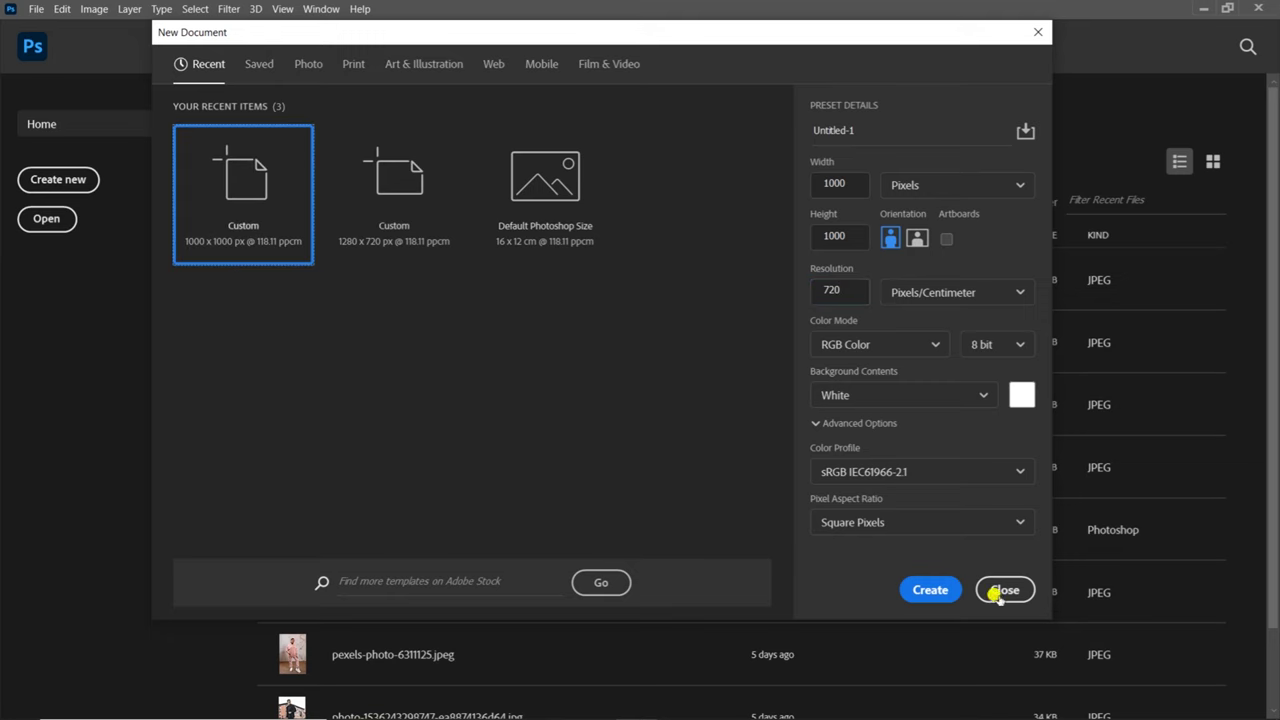
left_click(932, 592)
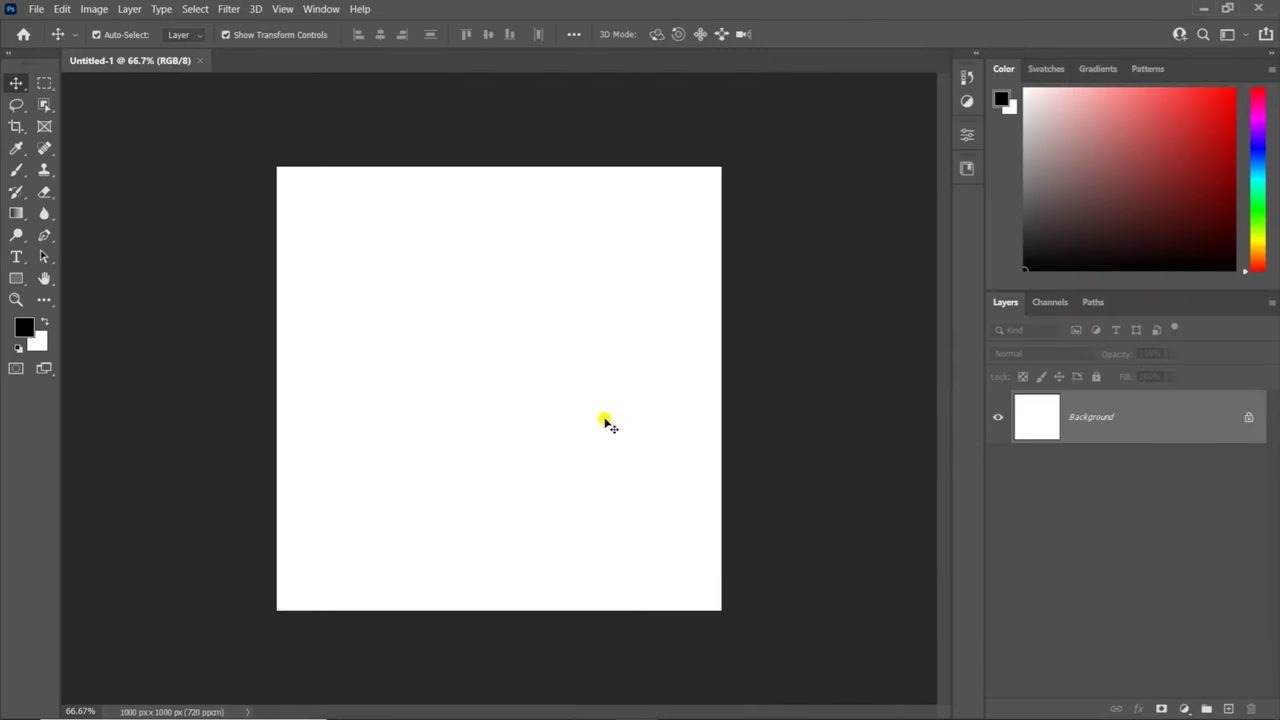
left_click_drag(1146, 284, 1146, 114)
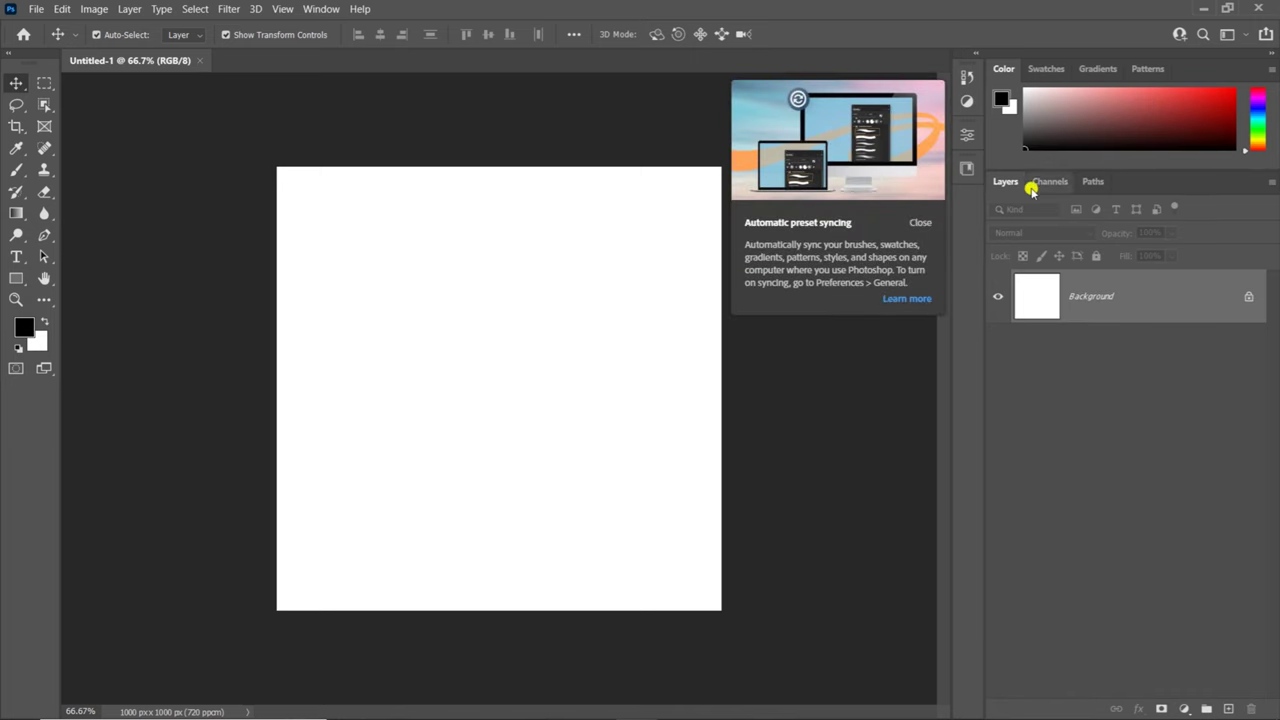
left_click(918, 224)
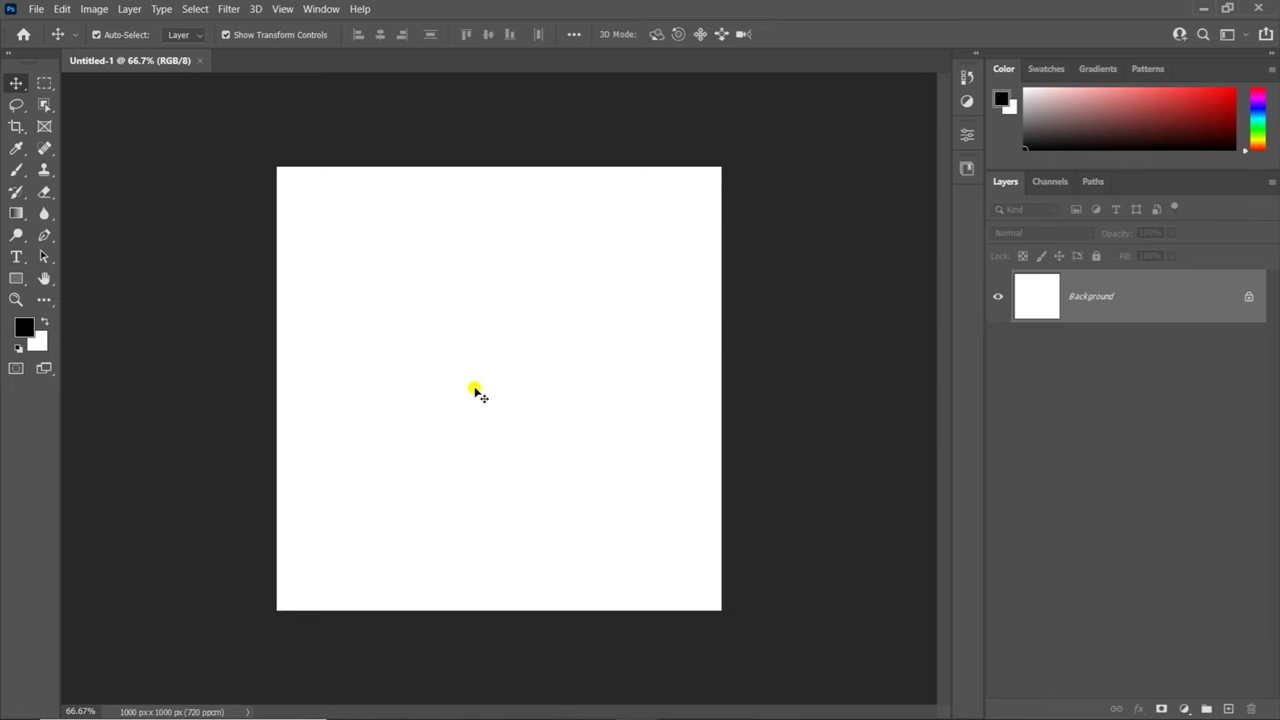
scroll(476, 390, "up", 3)
scroll(478, 391, "down", 3)
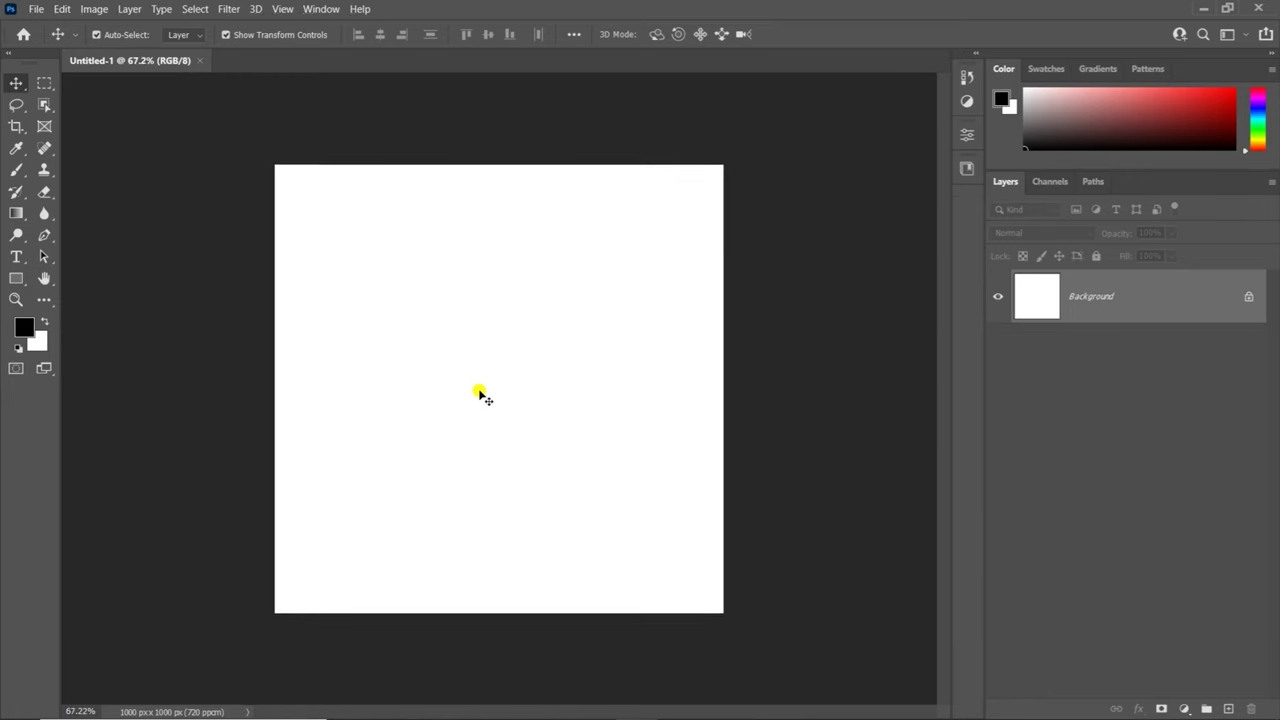
scroll(478, 392, "up", 1)
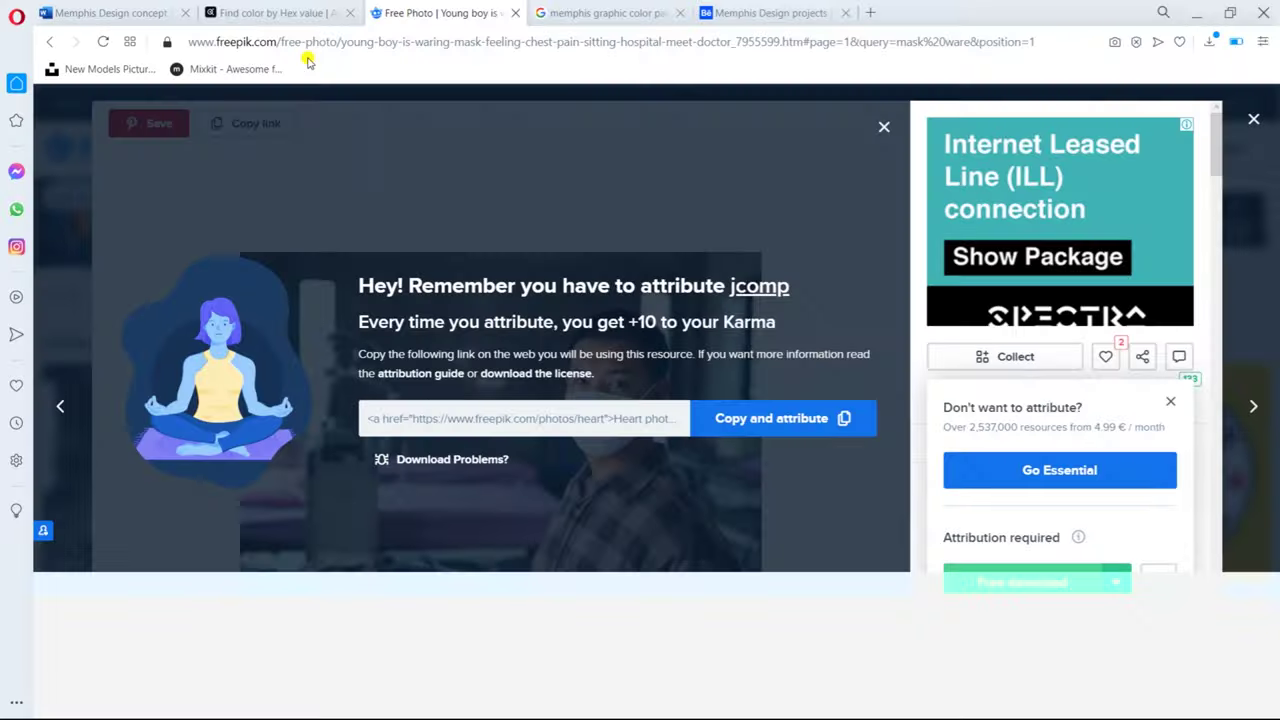
Step: Close the Freepik photo tab and review the Memphis Design concept document
left_click(516, 14)
left_click(138, 12)
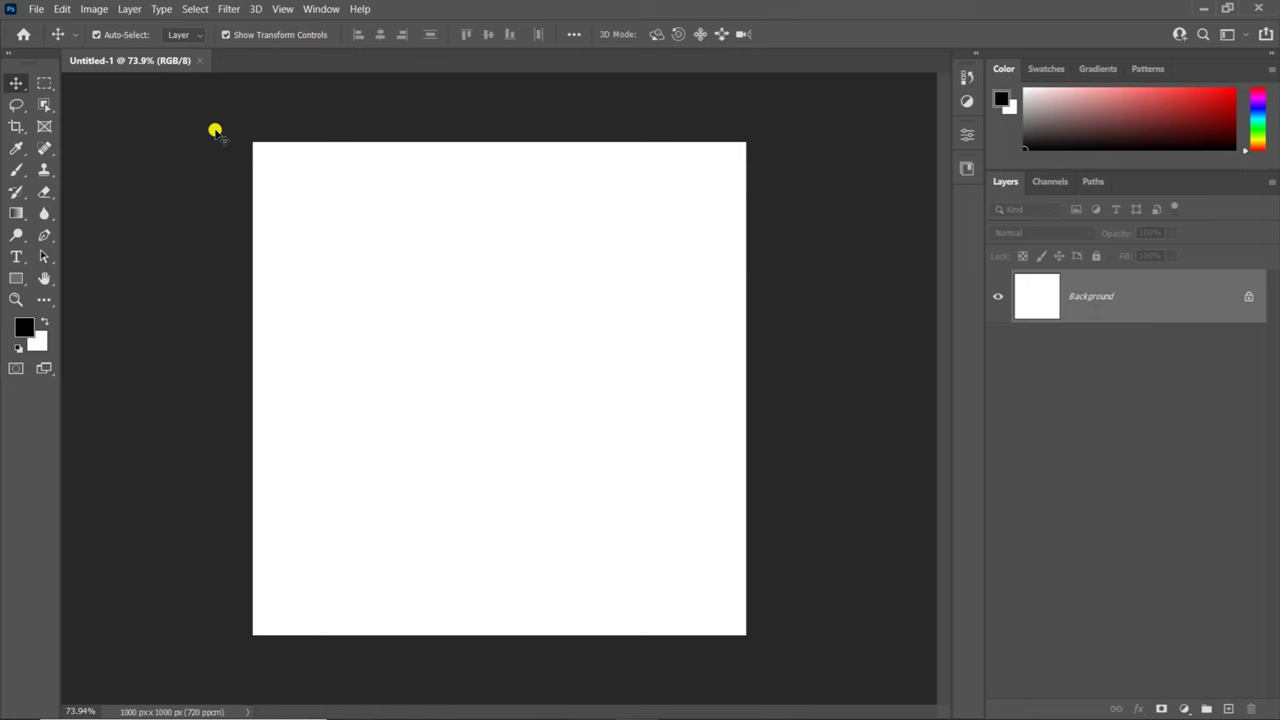
Step: Open the downloaded young-boy mask photo (5760 × 3840 px) from the Downloads folder
double_click(215, 131)
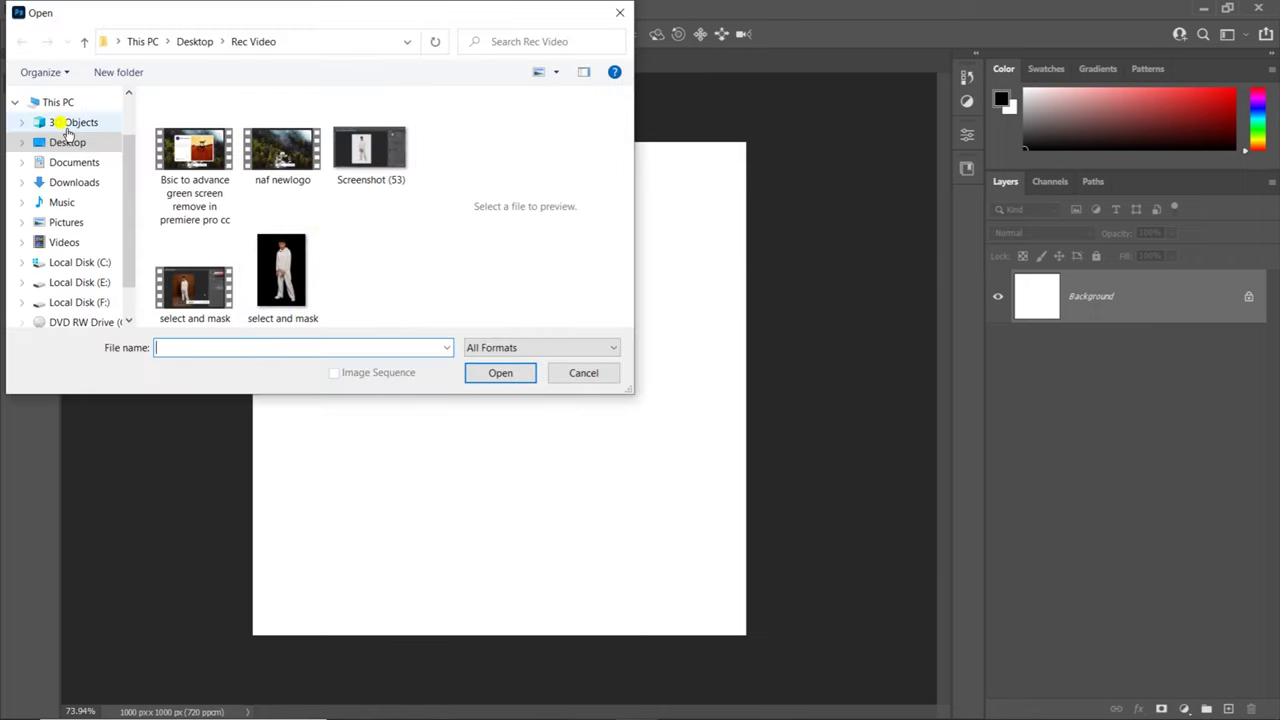
left_click(72, 184)
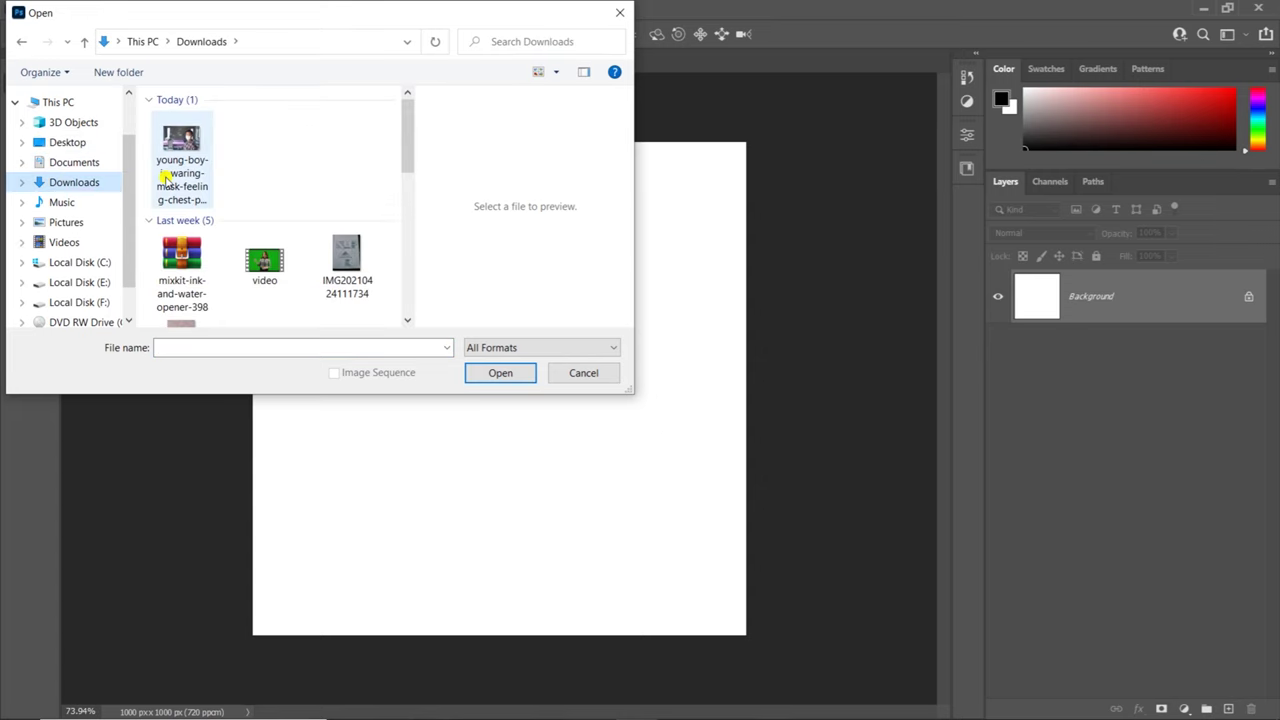
left_click(168, 145)
left_click(500, 373)
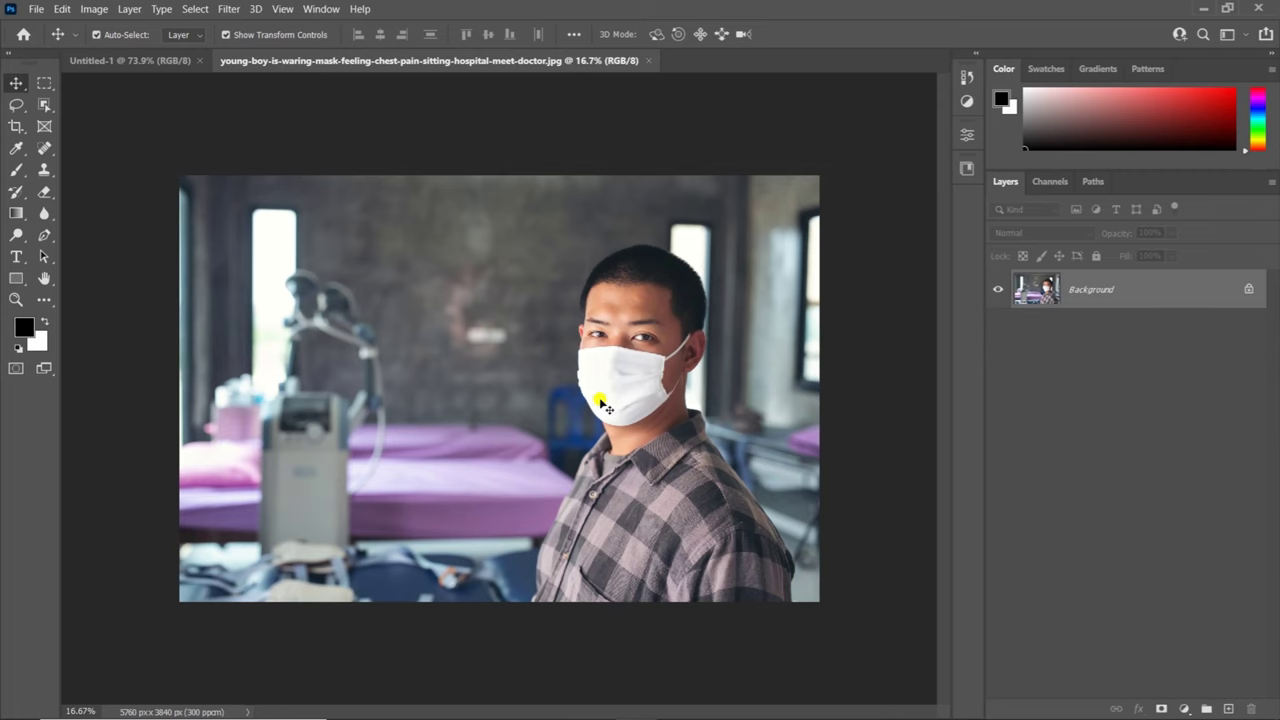
scroll(615, 405, "up", 1)
scroll(635, 410, "up", 5)
scroll(683, 386, "up", 5)
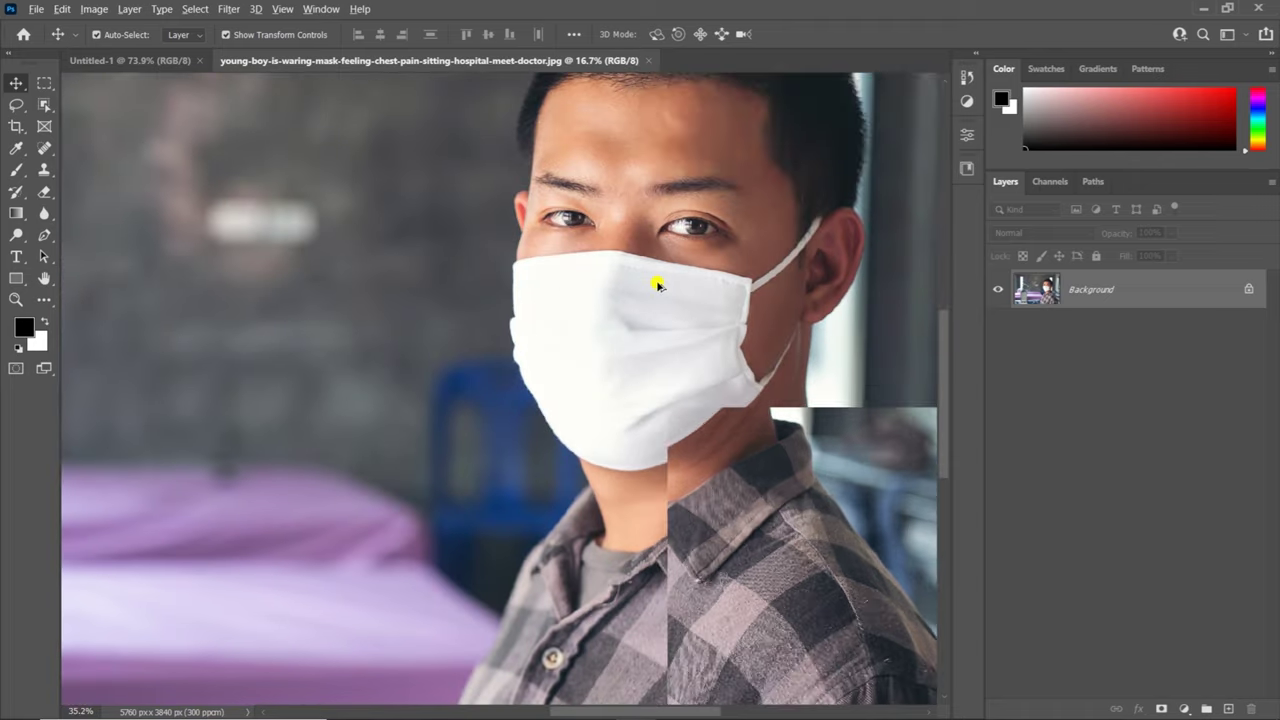
scroll(657, 283, "up", 3)
scroll(657, 285, "up", 1)
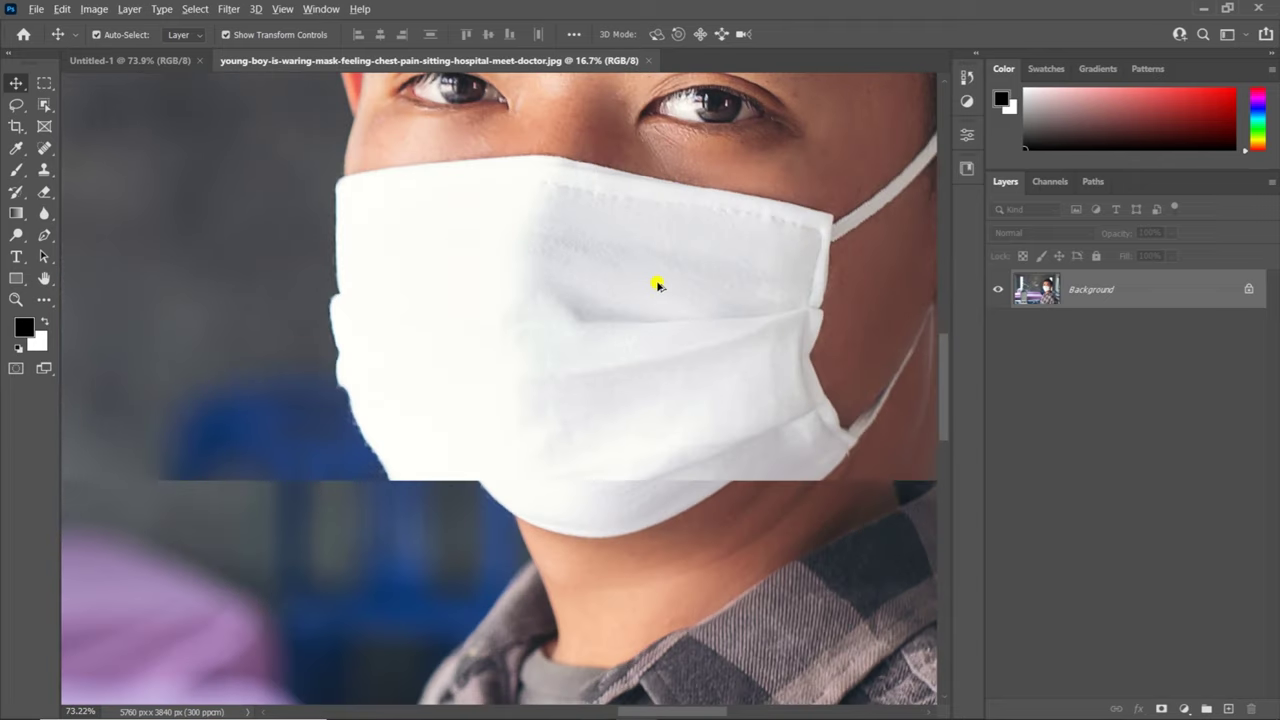
scroll(657, 285, "up", 1)
scroll(571, 323, "up", 3)
scroll(571, 329, "up", 2)
scroll(572, 328, "up", 1)
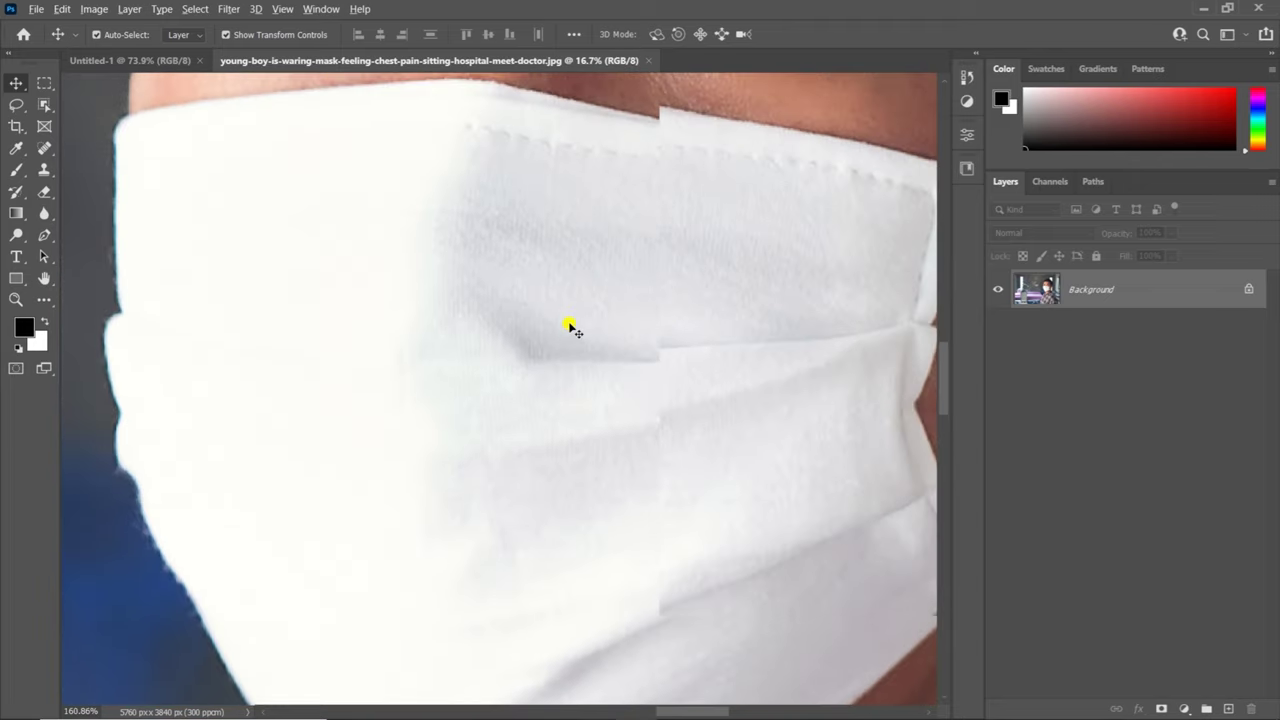
scroll(571, 329, "down", 3)
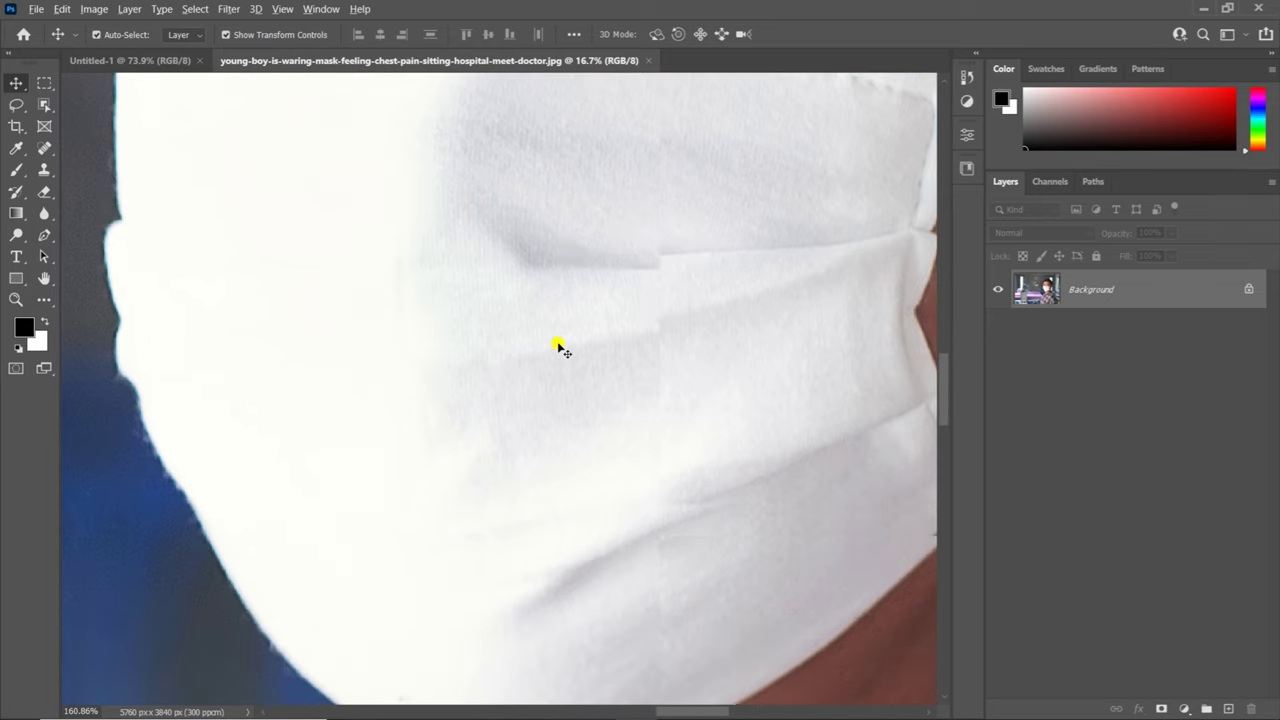
scroll(560, 346, "down", 3)
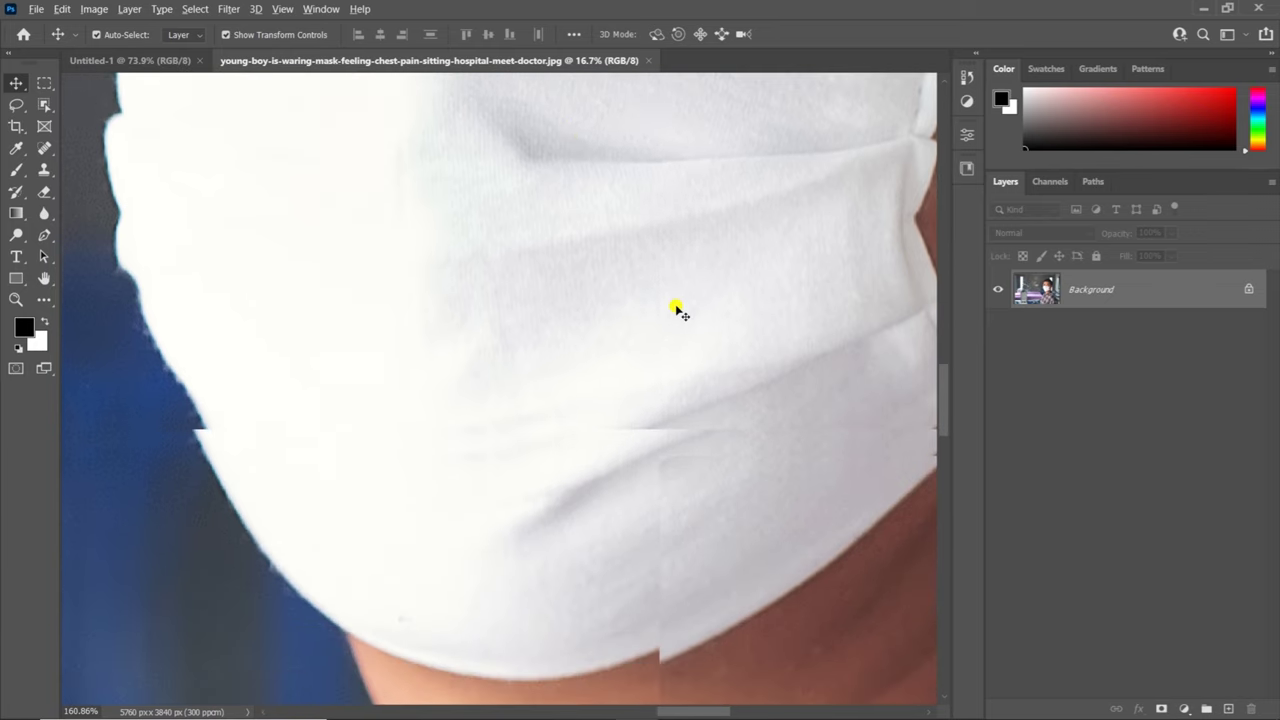
scroll(677, 311, "right", 1)
scroll(677, 311, "right", 1)
scroll(677, 311, "right", 1)
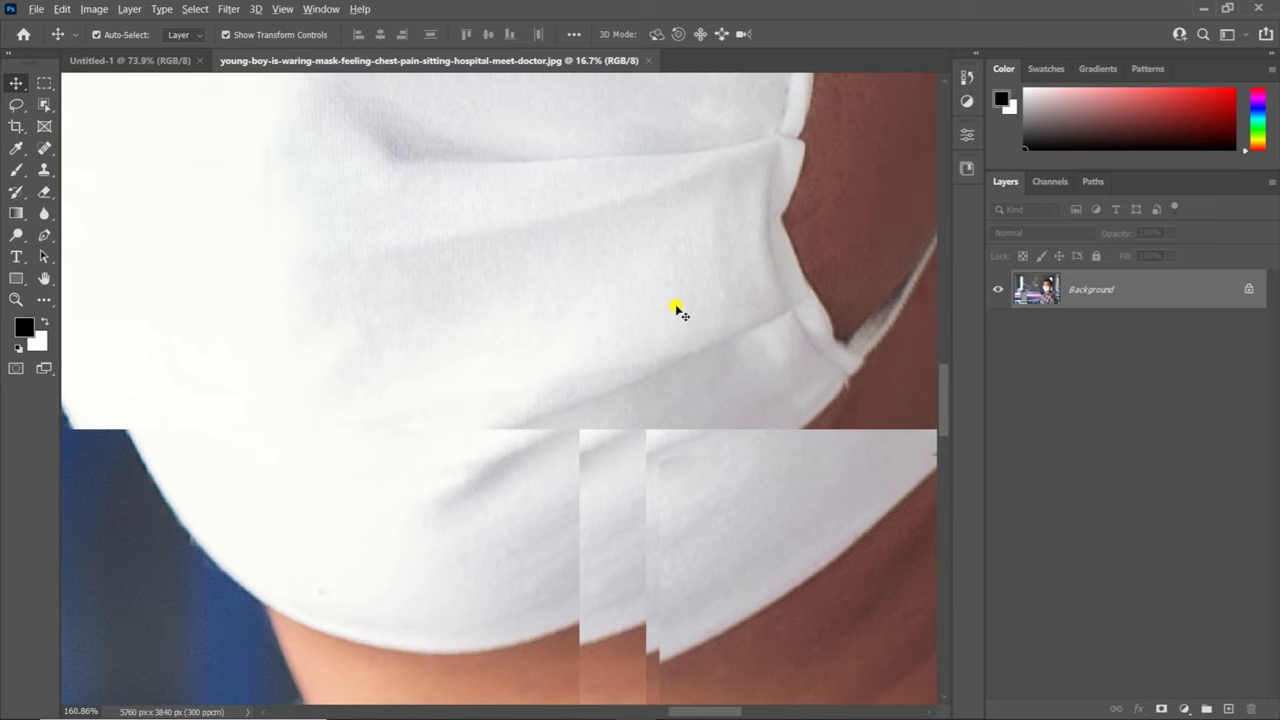
scroll(611, 363, "right", 1)
scroll(586, 460, "right", 1)
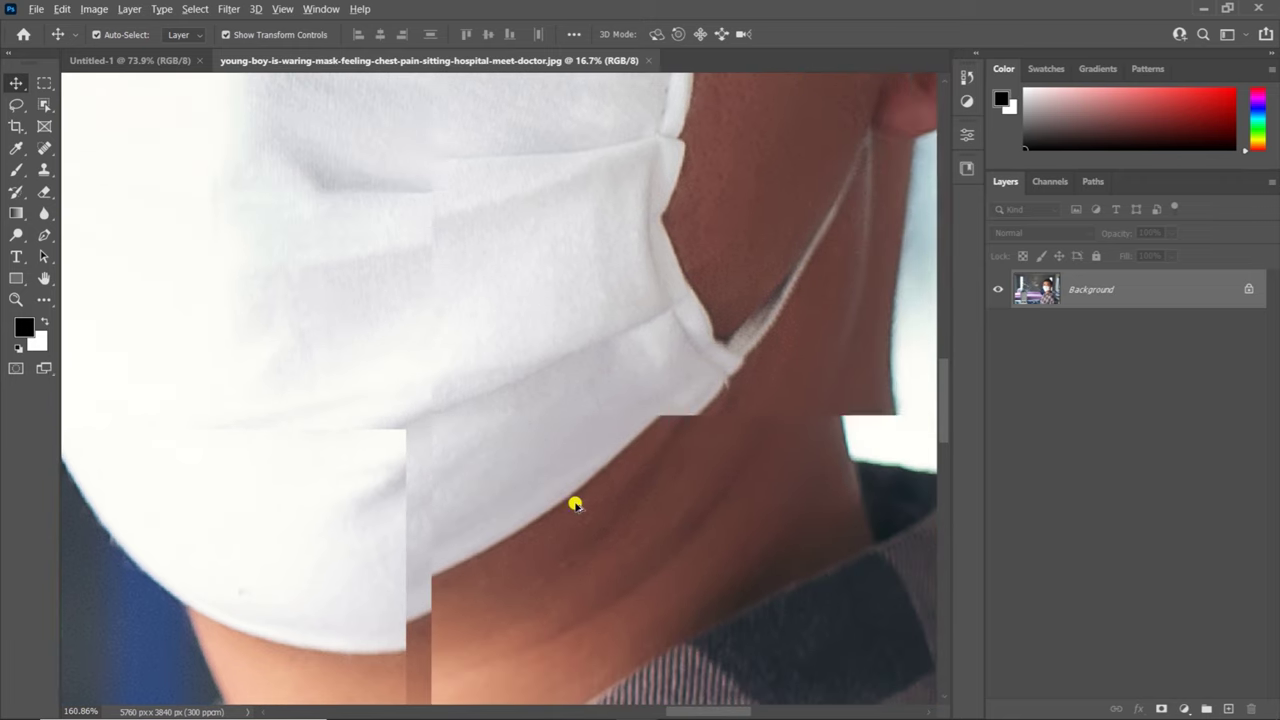
scroll(575, 504, "down", 1)
scroll(574, 503, "down", 1)
scroll(573, 502, "down", 1)
scroll(571, 499, "down", 1)
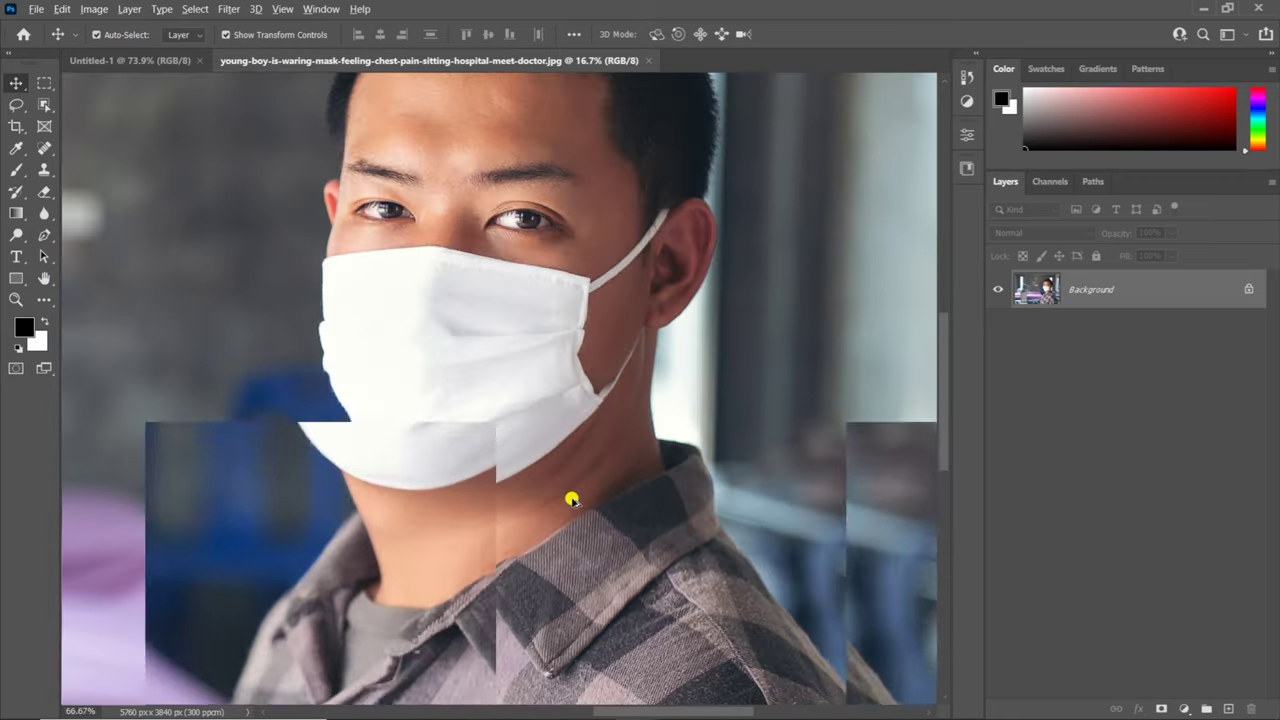
scroll(571, 499, "down", 1)
scroll(571, 499, "down", 1)
scroll(571, 499, "down", 2)
scroll(571, 499, "down", 1)
scroll(571, 499, "up", 1)
scroll(569, 494, "up", 1)
Step: Copy the photo layer into the square poster document and shrink it with Free Transform
mouse_move(1038, 289)
left_mouse_down()
mouse_move(1208, 709)
mouse_move(1227, 709)
left_mouse_up()
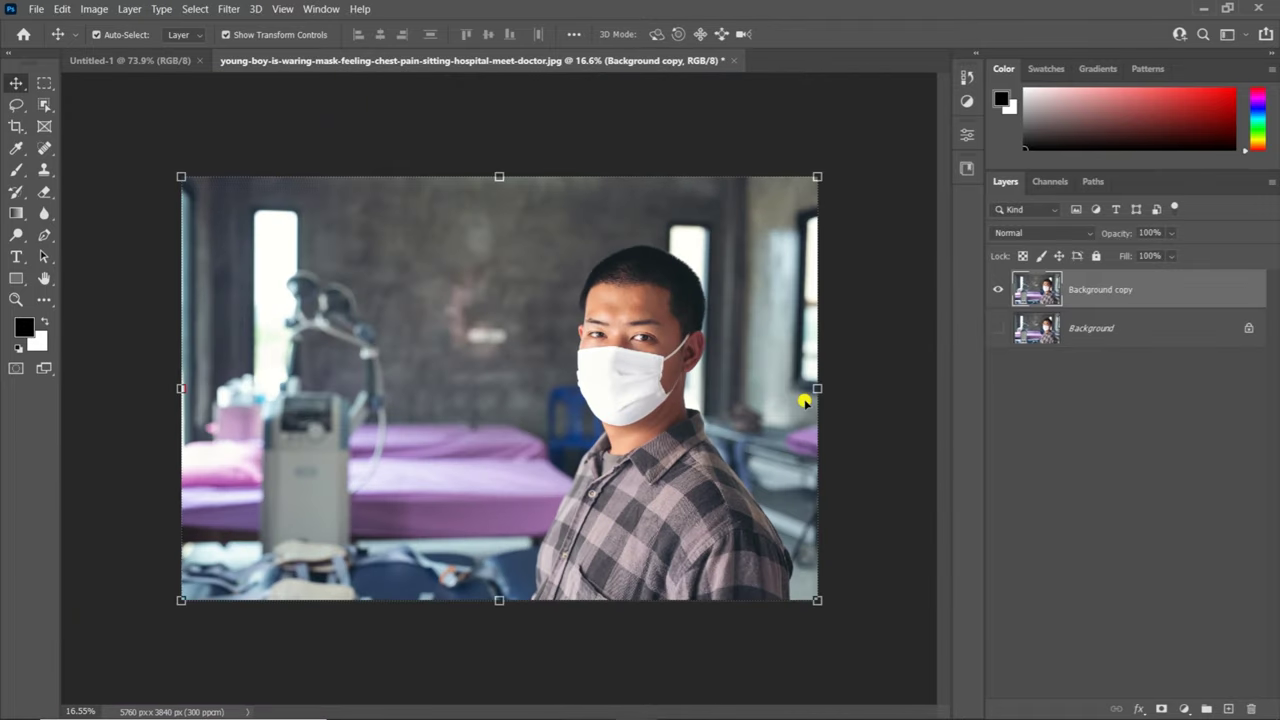
mouse_move(648, 463)
left_mouse_down()
mouse_move(151, 64)
mouse_move(498, 441)
left_mouse_up()
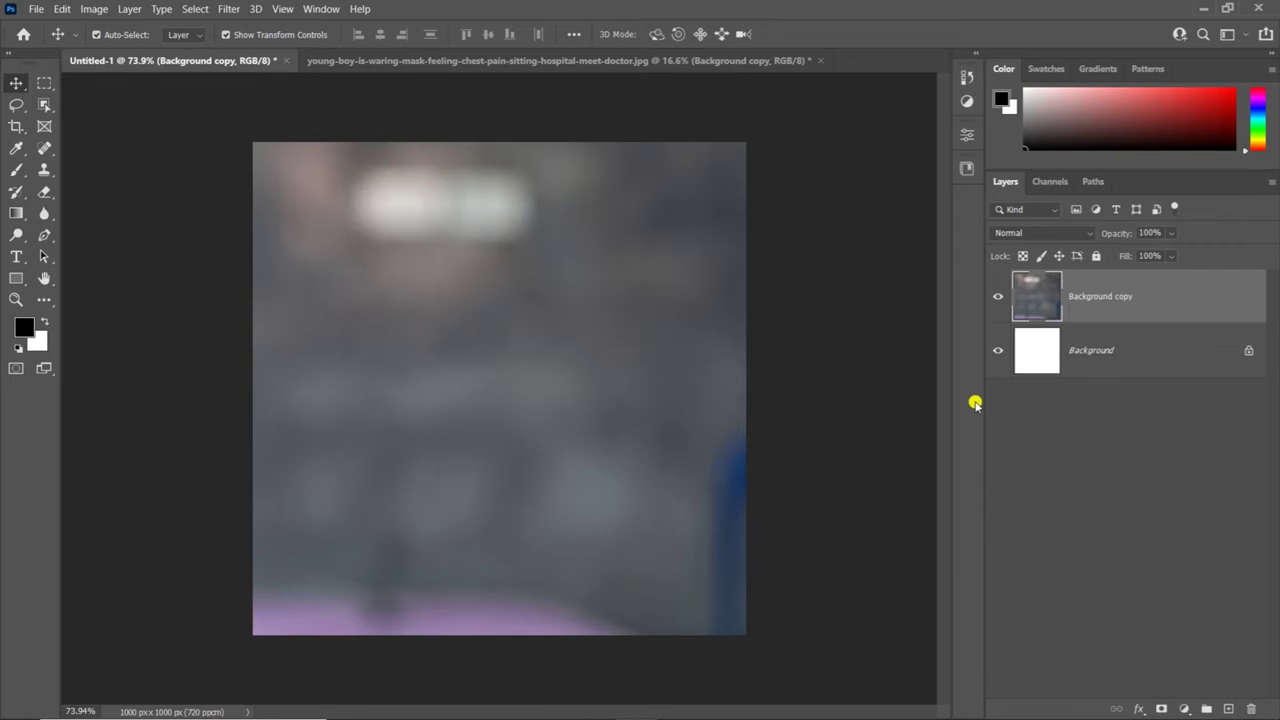
key("ctrl+t")
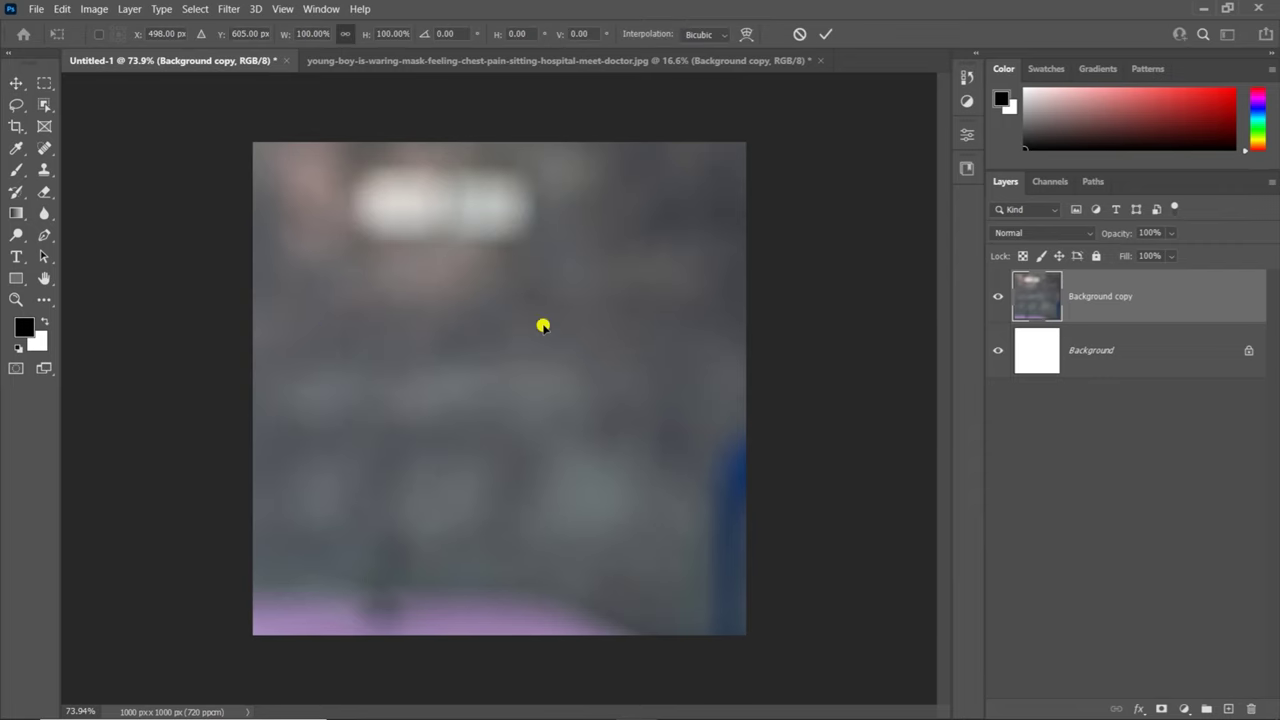
key("ctrl+0")
left_click_drag(777, 402, 486, 400)
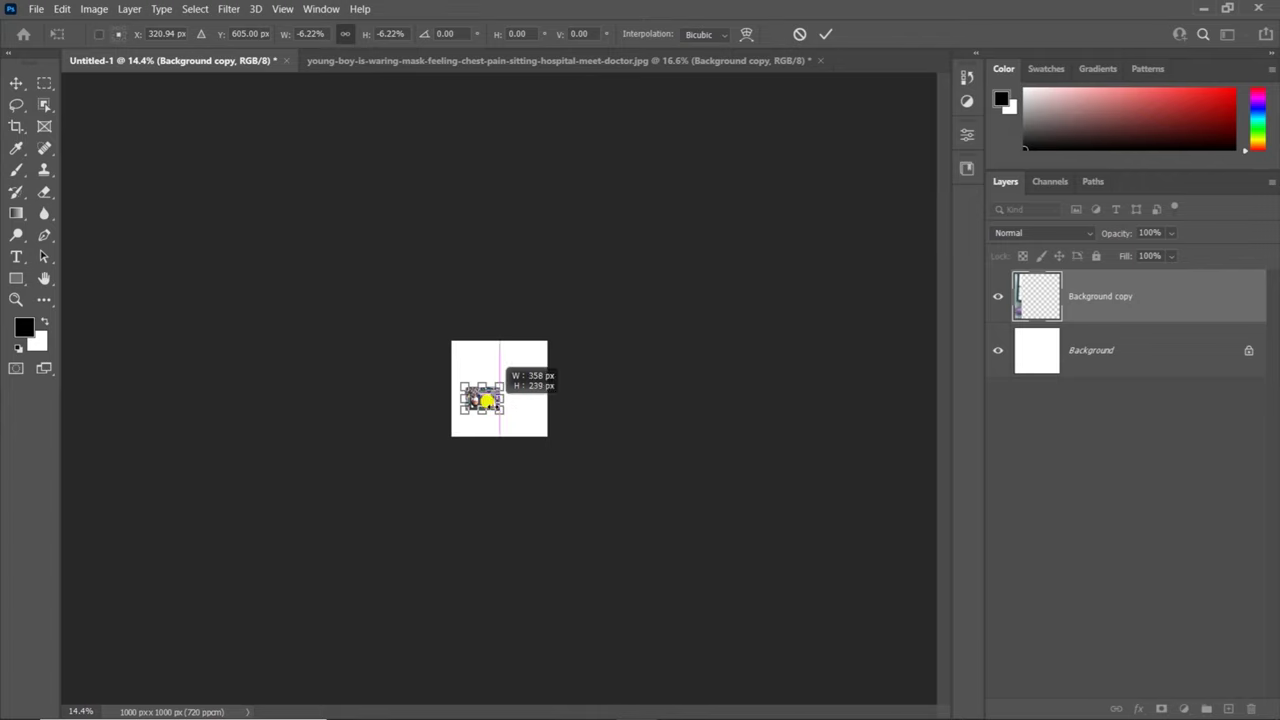
scroll(497, 406, "up", 5)
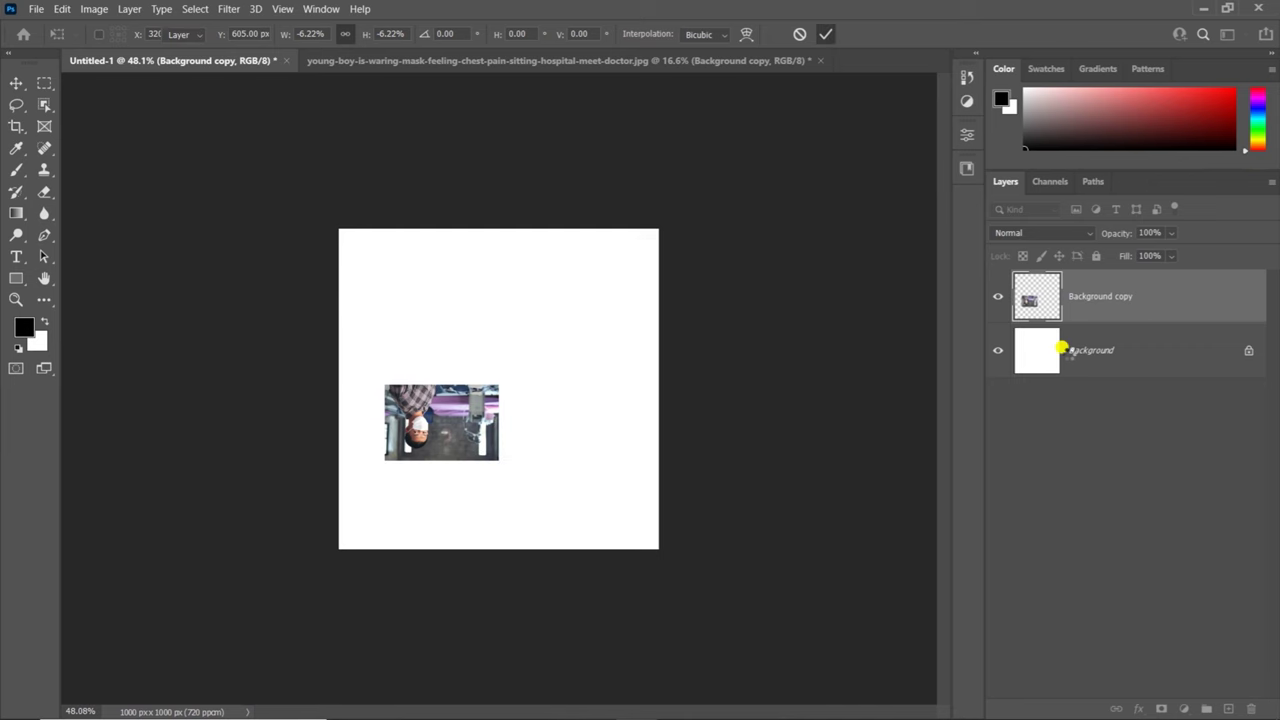
key("Return")
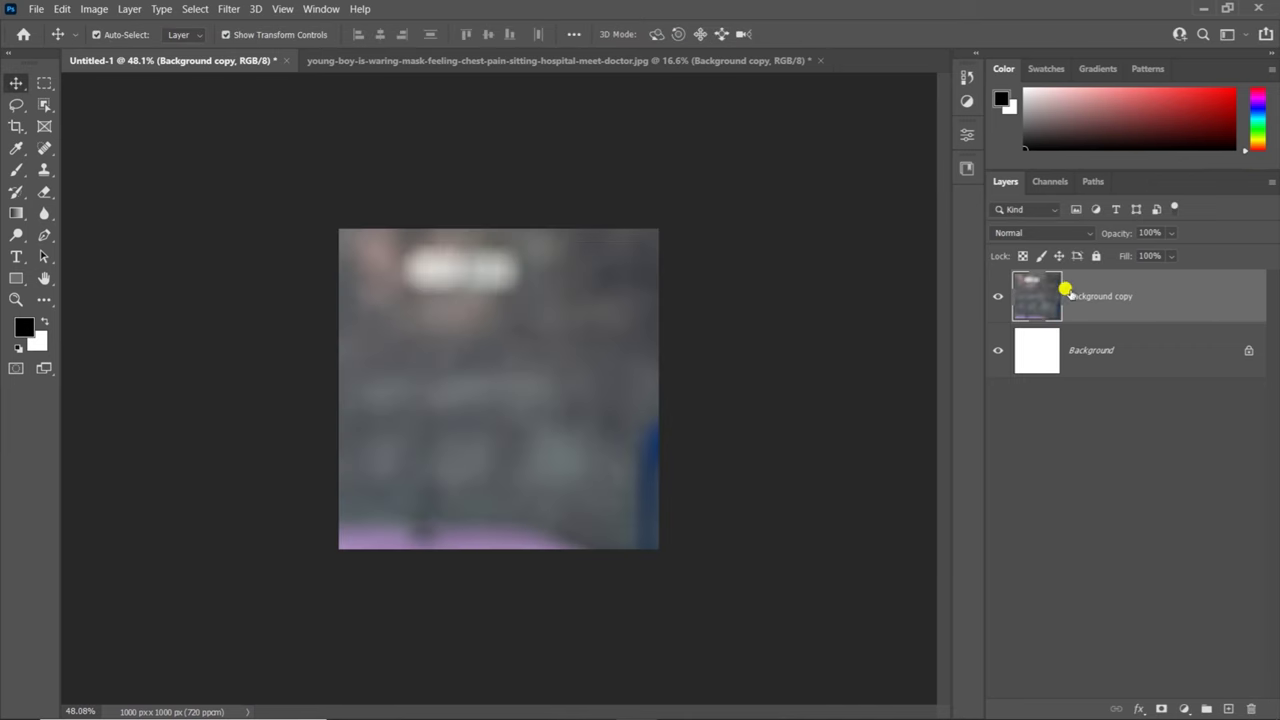
Step: Convert the photo layer to a smart object and scale it to 13.64% to fit the canvas
right_click(1095, 292)
left_click(957, 248)
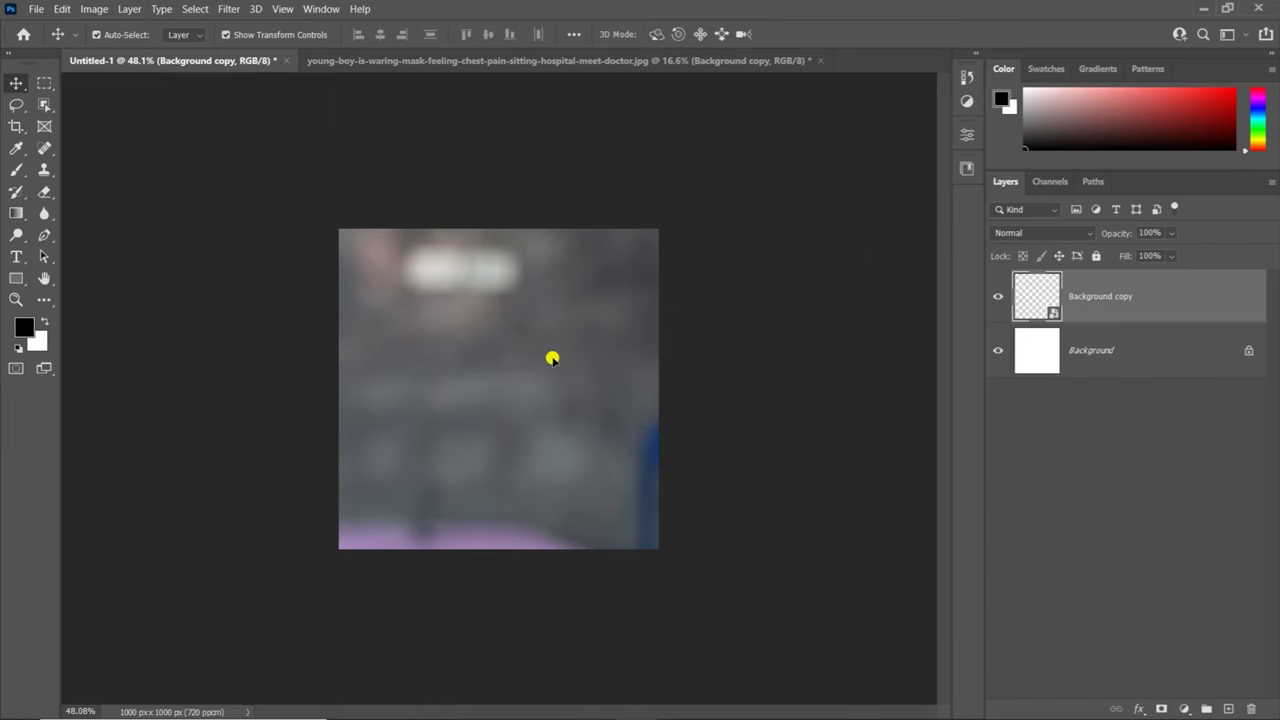
key("ctrl+t")
scroll(579, 400, "down", 3)
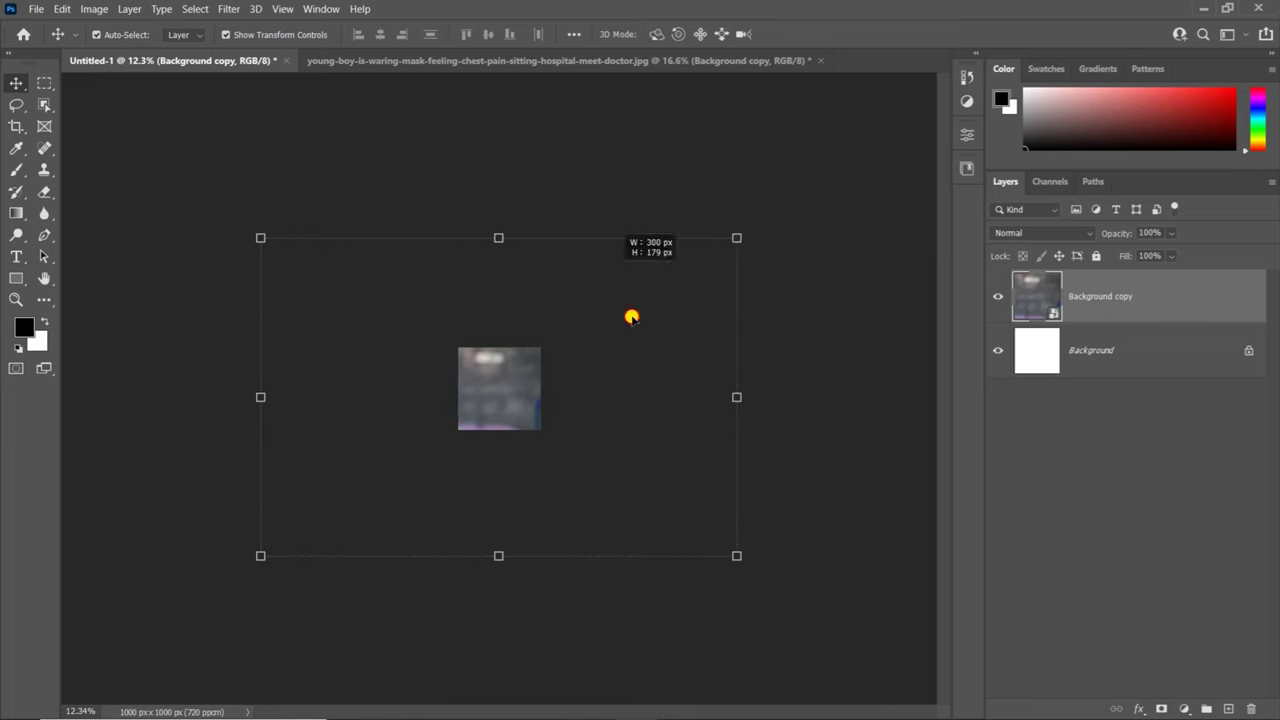
mouse_move(731, 239)
left_mouse_down()
mouse_move(588, 388)
mouse_move(551, 406)
left_mouse_up()
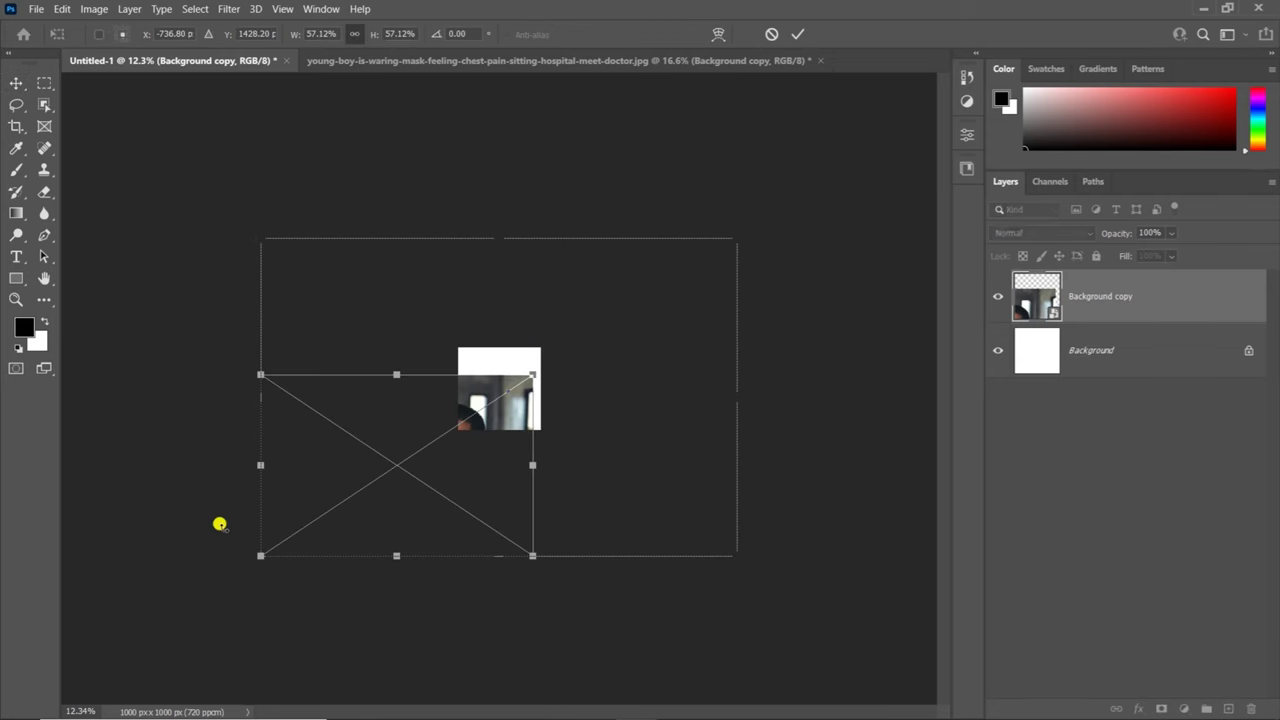
left_click_drag(255, 556, 466, 421)
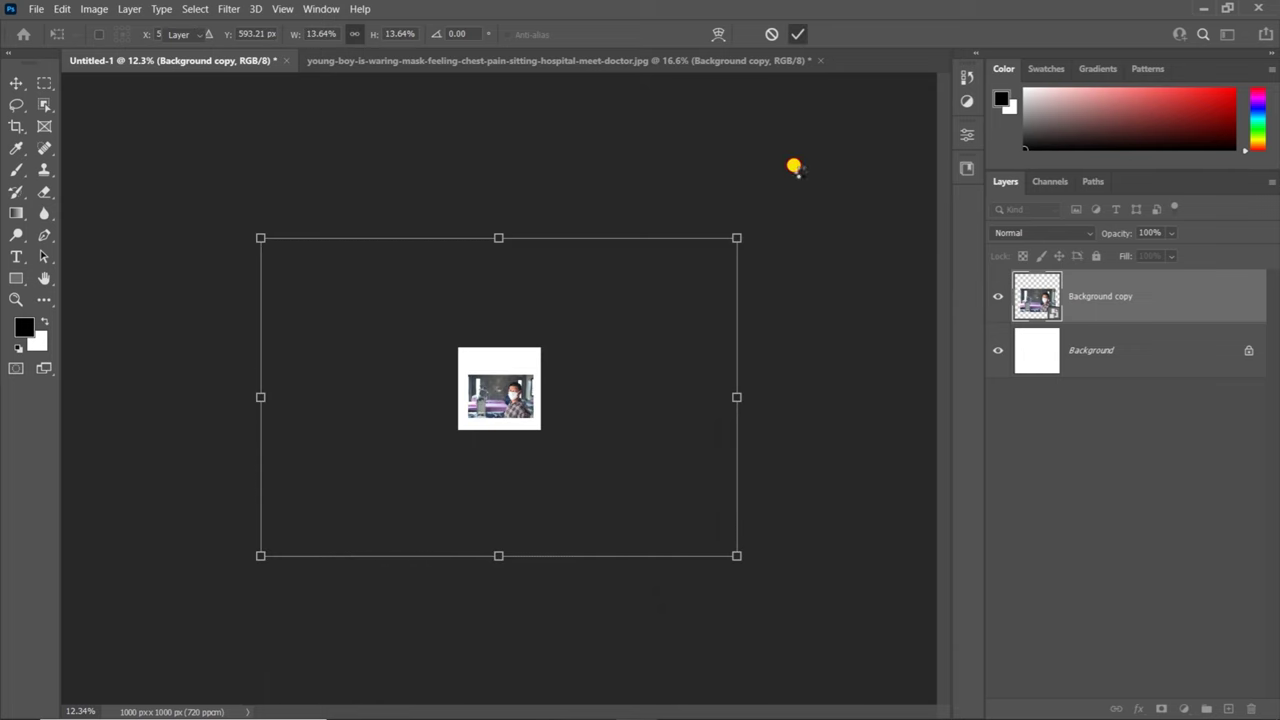
key("ctrl+plus")
key("Return")
key("ctrl+plus")
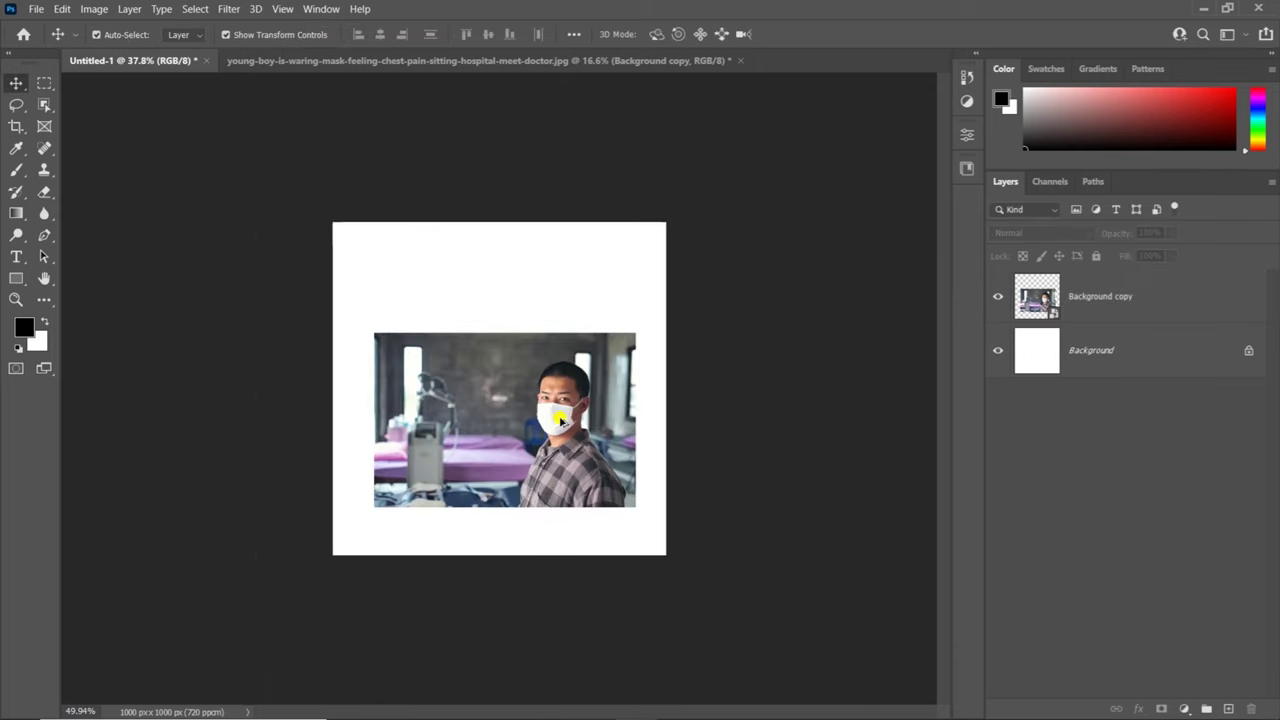
Step: Move the masked-boy photo up into the canvas's upper half, nudged slightly right
key("ctrl+plus")
left_click_drag(558, 381, 551, 279)
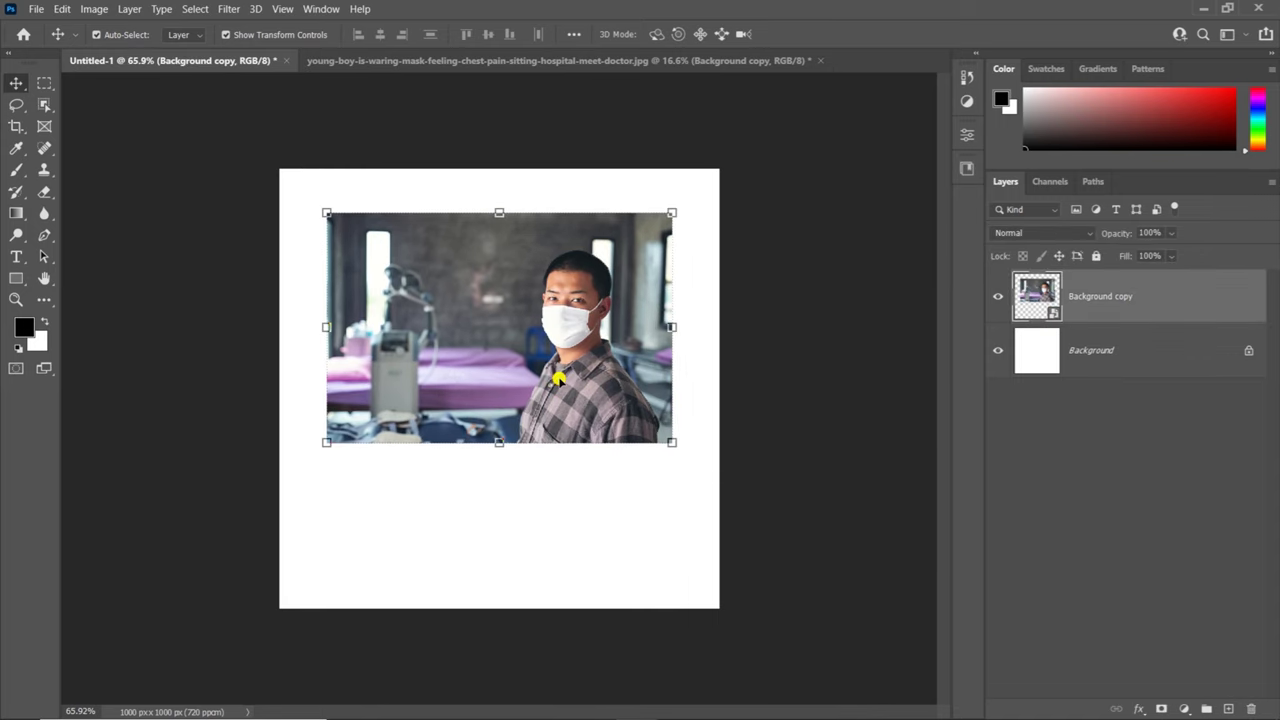
left_click_drag(598, 320, 607, 339)
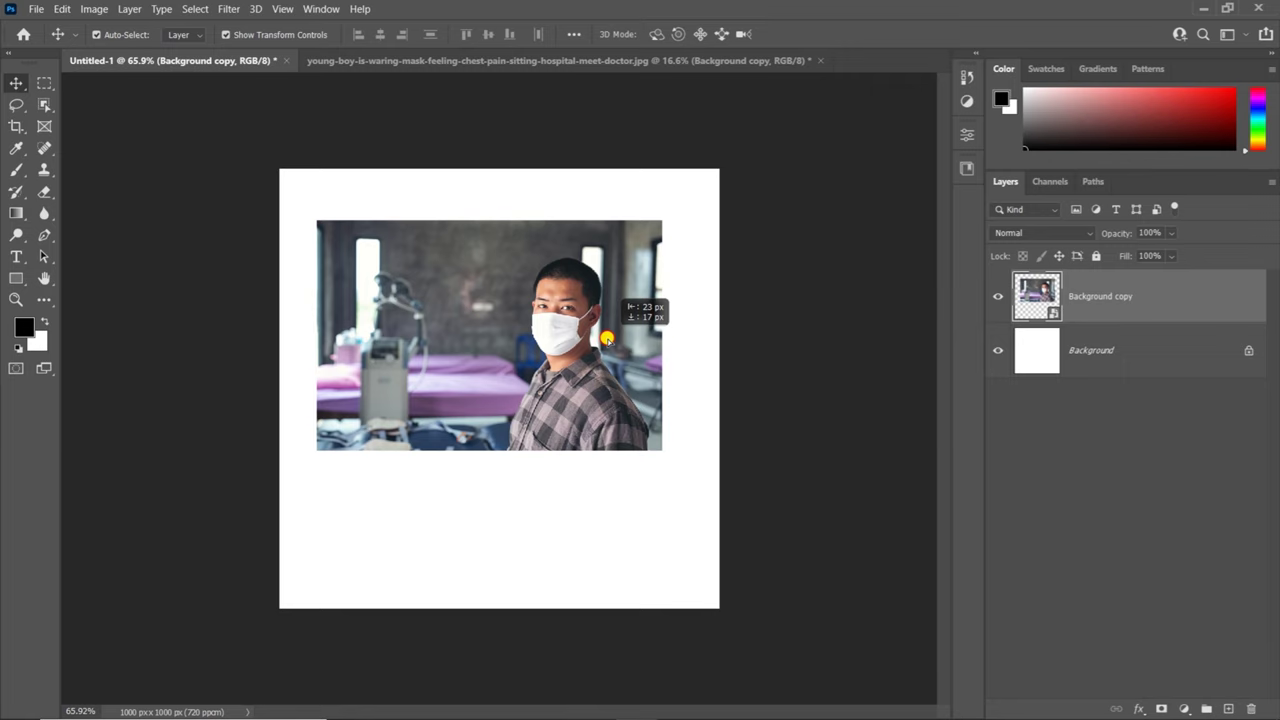
left_click_drag(607, 339, 603, 338)
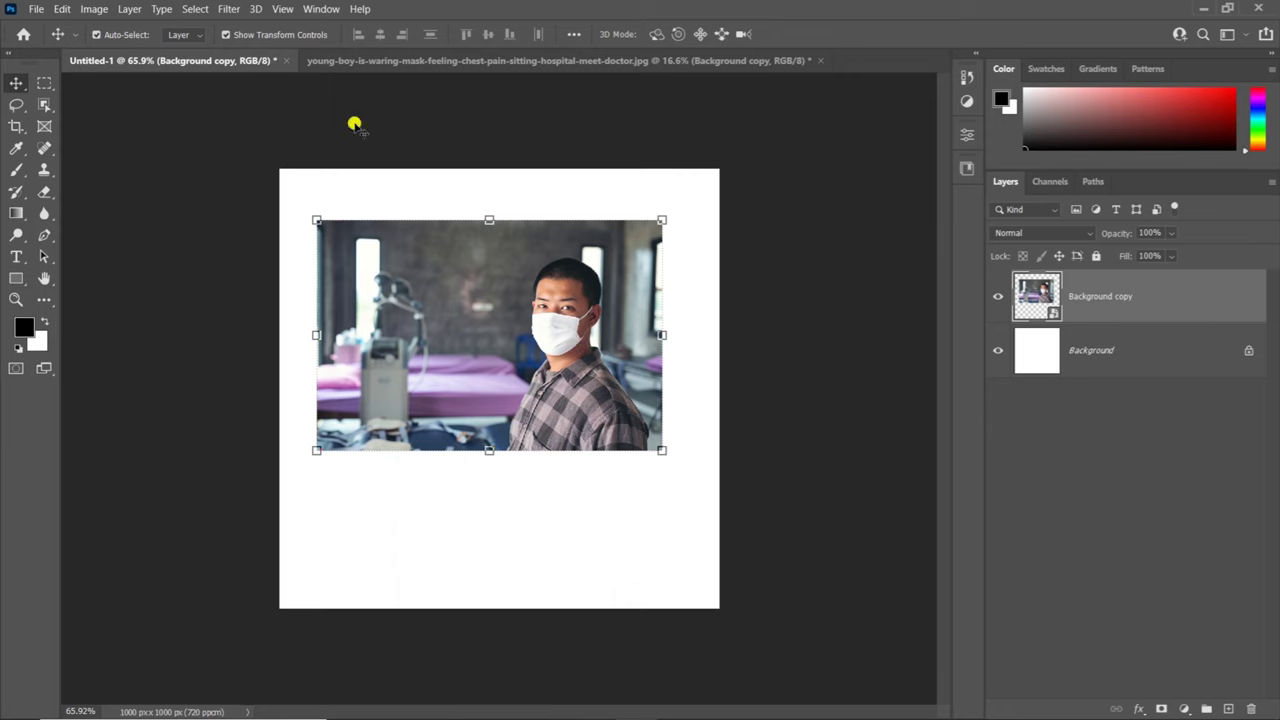
left_click(188, 181)
left_click_drag(491, 321, 512, 322)
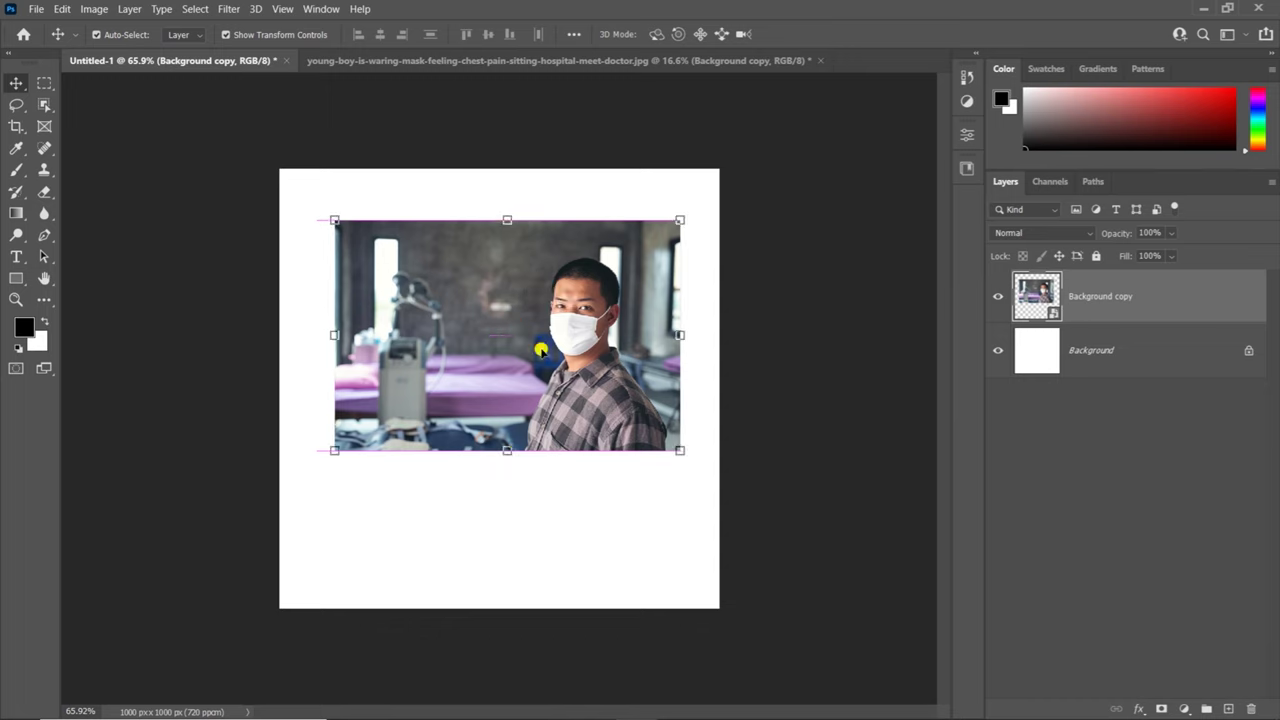
scroll(545, 355, "up", 2)
scroll(444, 320, "down", 1)
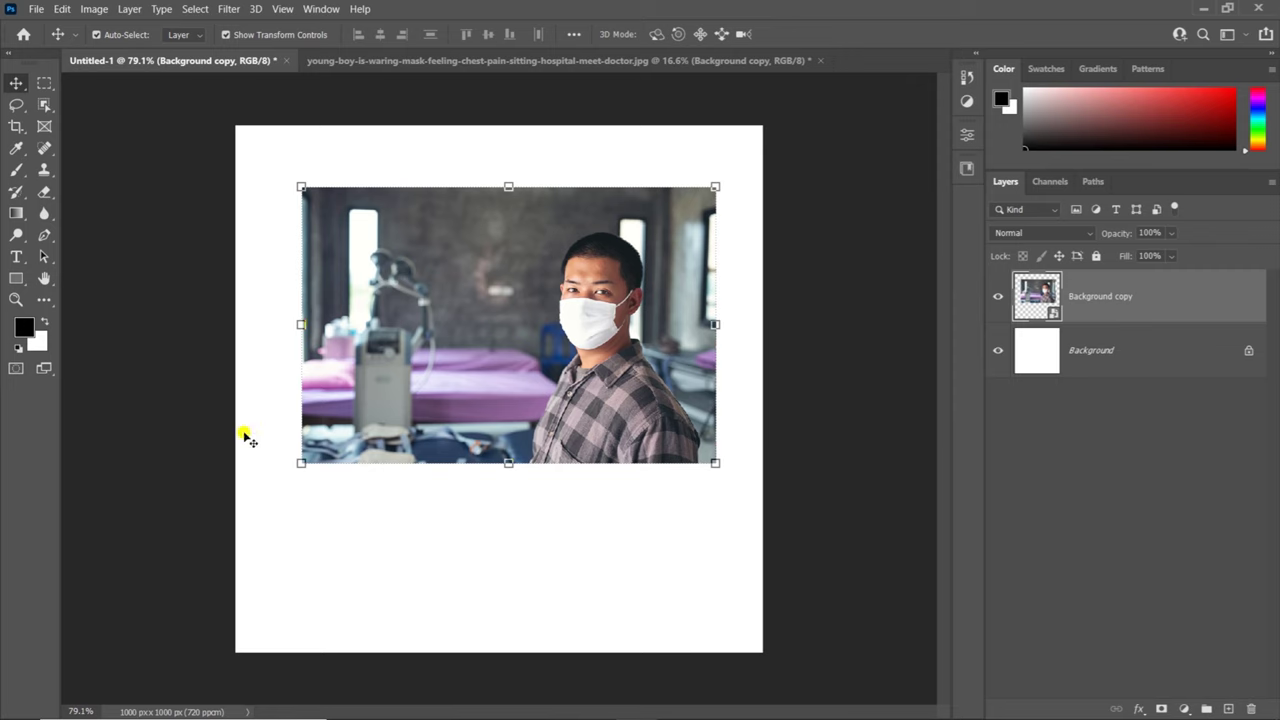
Step: Draw a black circle over the man's side of the photo with the Ellipse Tool
left_click(16, 278)
right_click(16, 278)
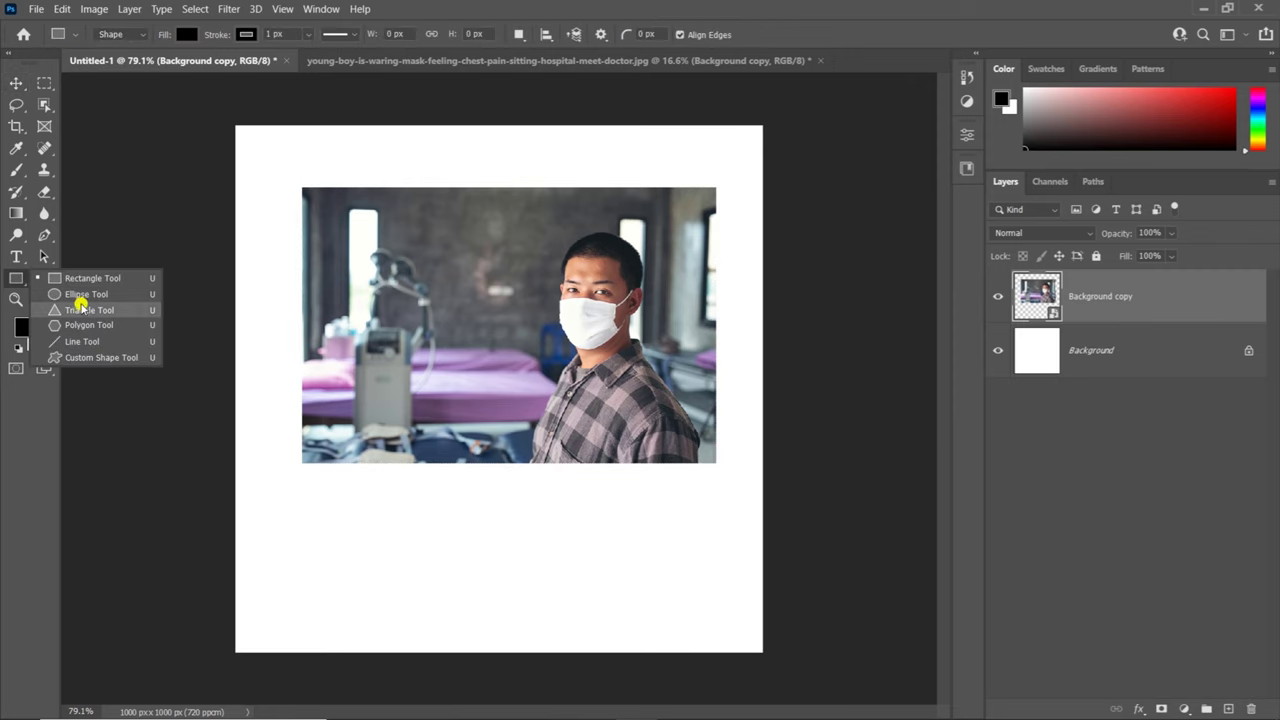
left_click(85, 294)
left_click_drag(421, 229, 429, 262)
key("ctrl+z")
left_click_drag(478, 218, 705, 499)
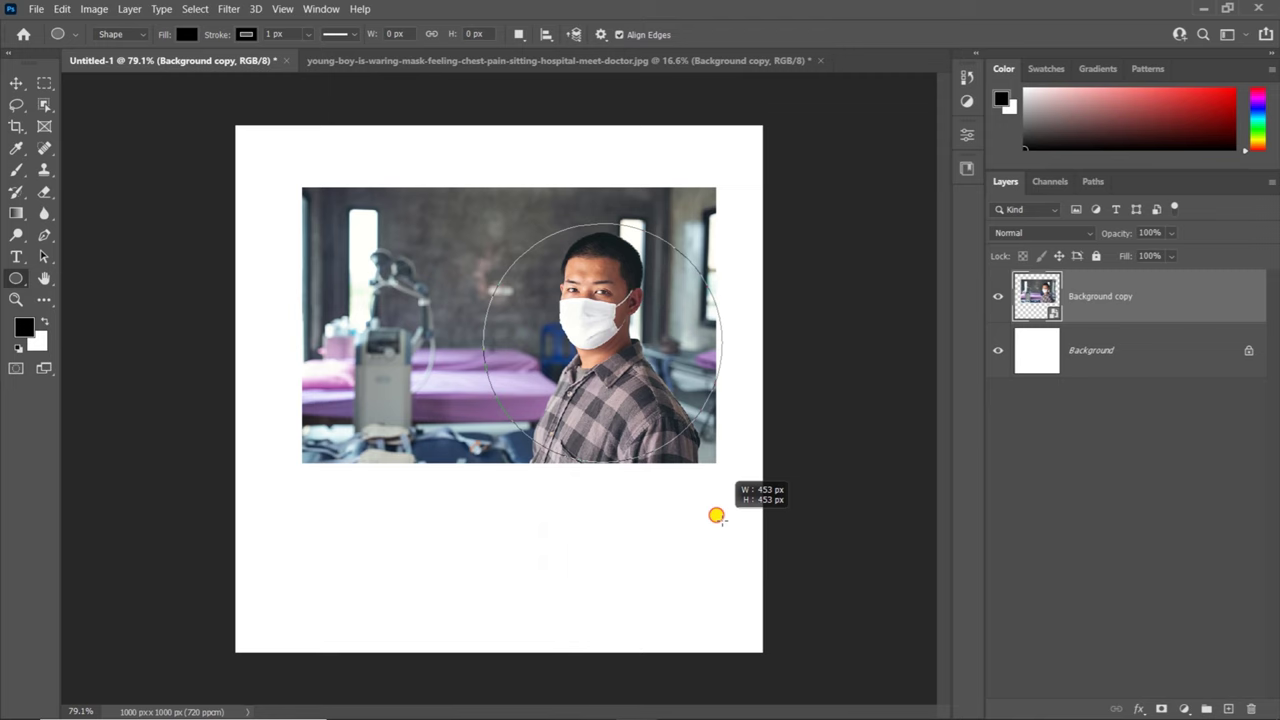
left_click_drag(716, 515, 716, 515)
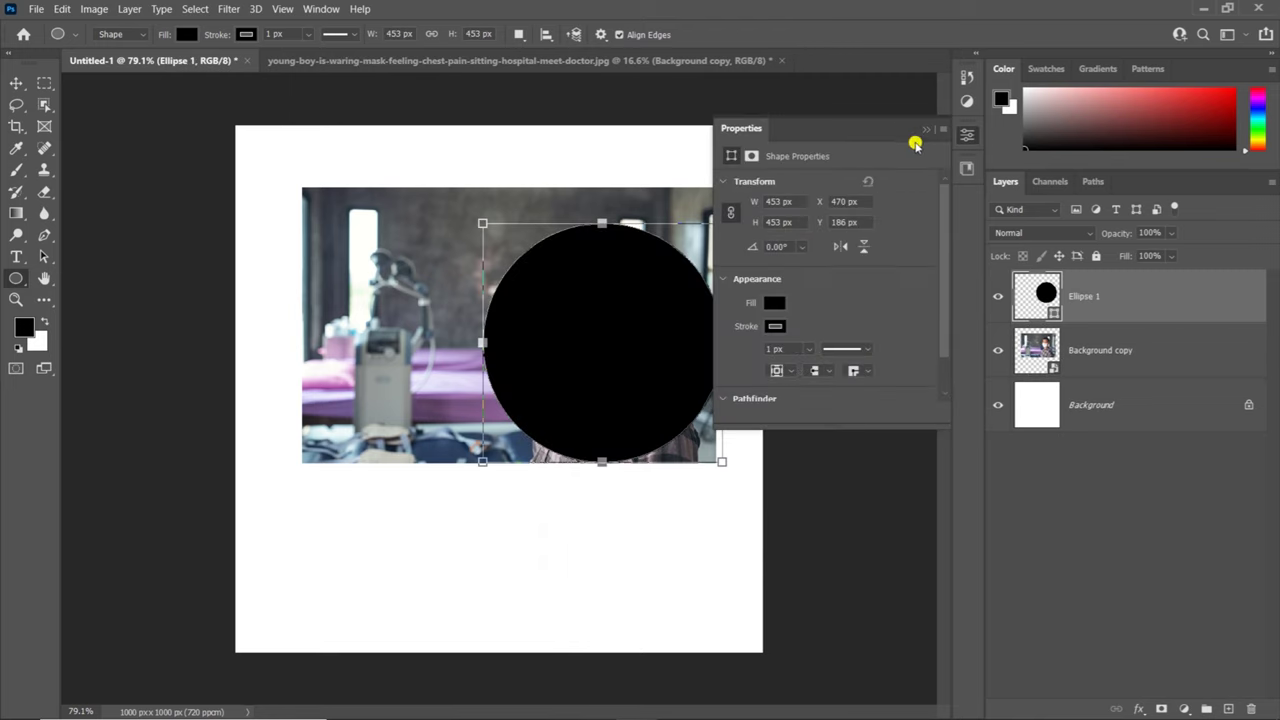
Step: Enlarge the circle to about 517 px and reposition it over the man
left_click(16, 83)
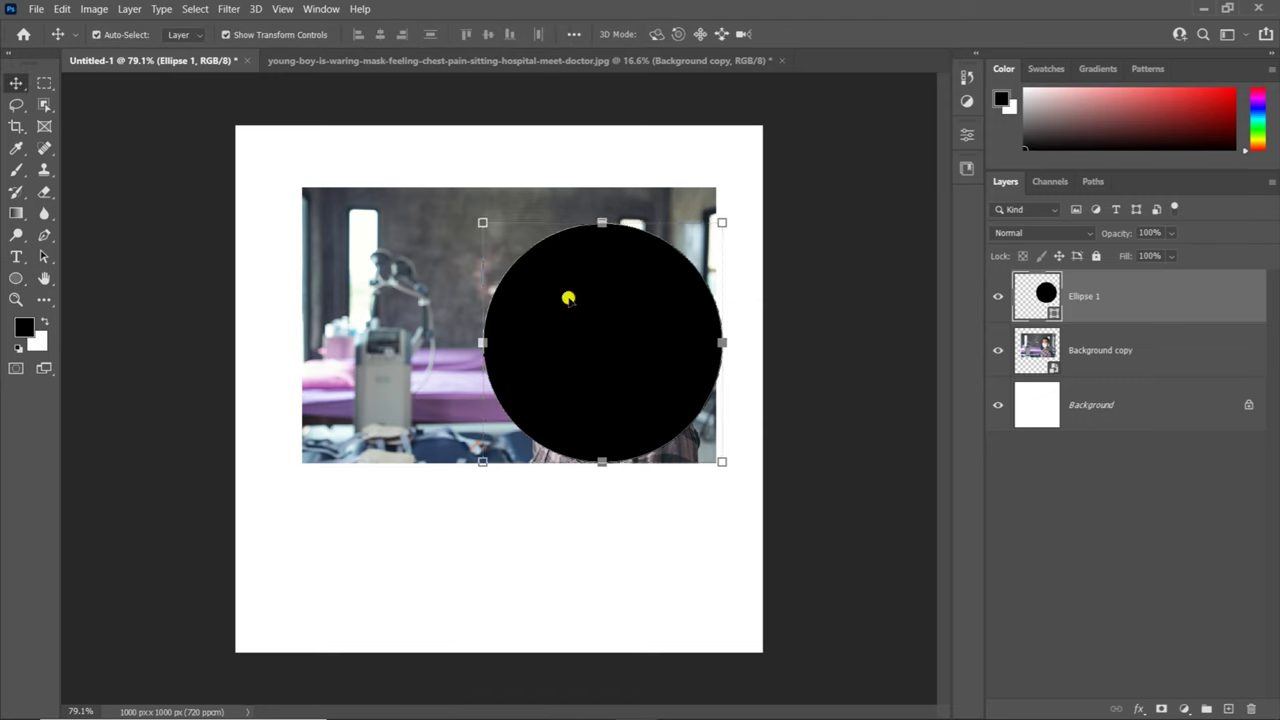
left_click_drag(644, 317, 626, 290)
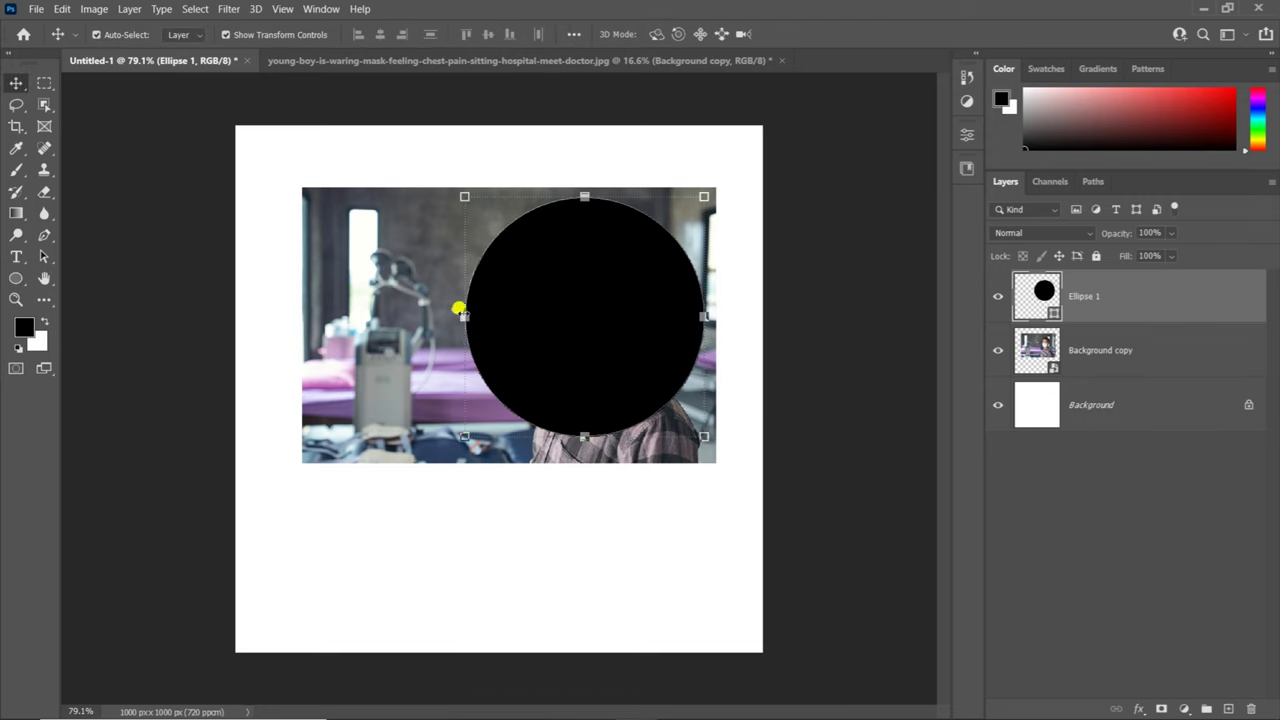
left_click_drag(459, 309, 421, 310)
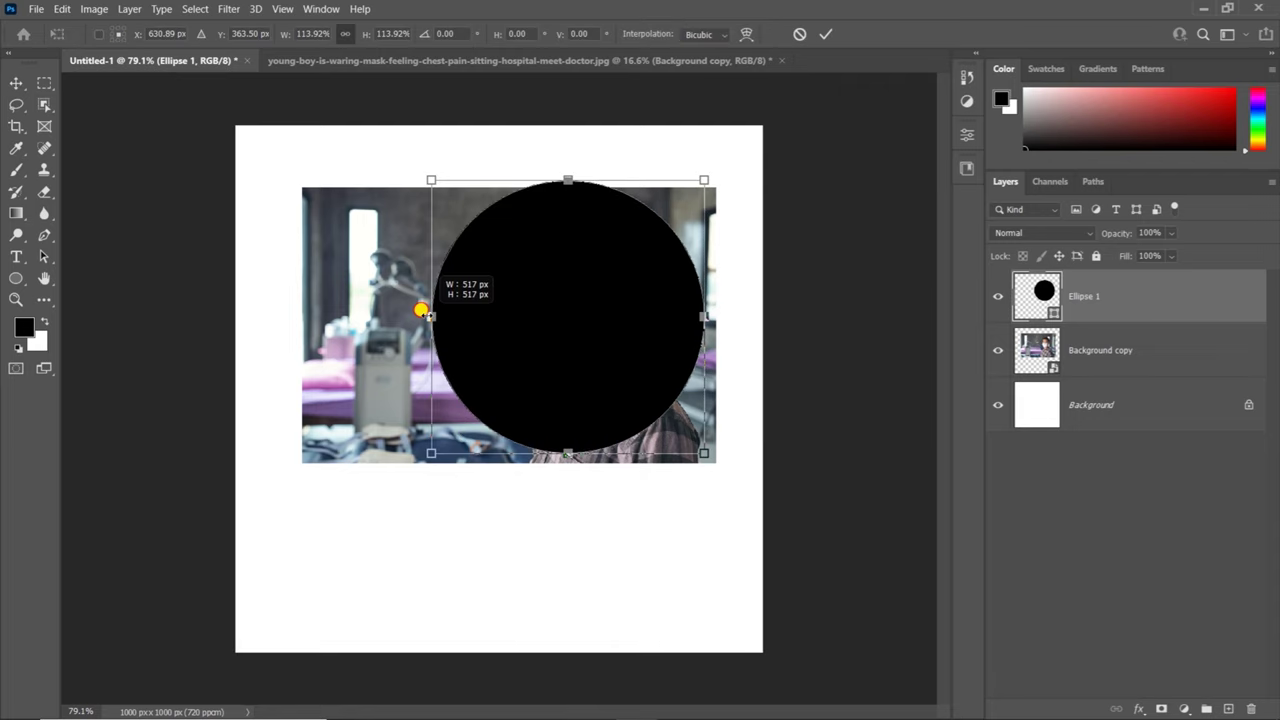
left_click(825, 34)
mouse_move(611, 277)
left_mouse_down()
mouse_move(617, 312)
mouse_move(614, 300)
left_mouse_up()
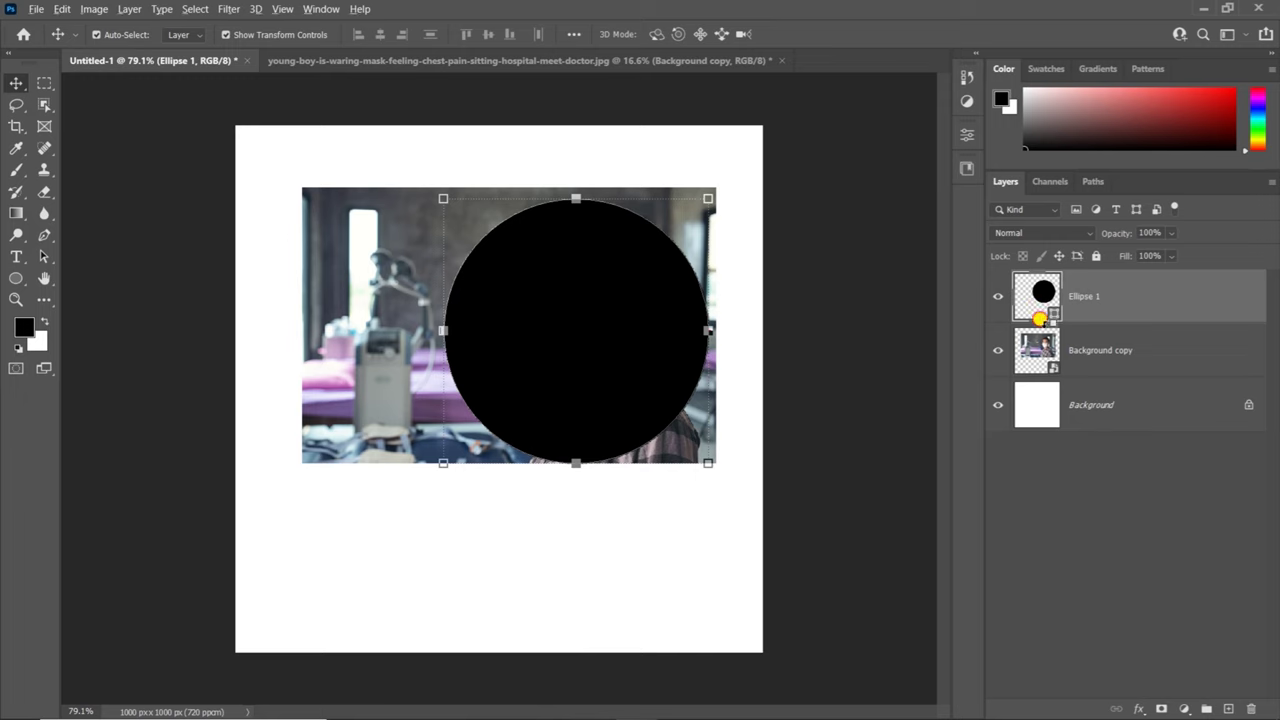
Step: Move Ellipse 1 below Background copy and clip the photo to the circle
left_click(1040, 324, "alt")
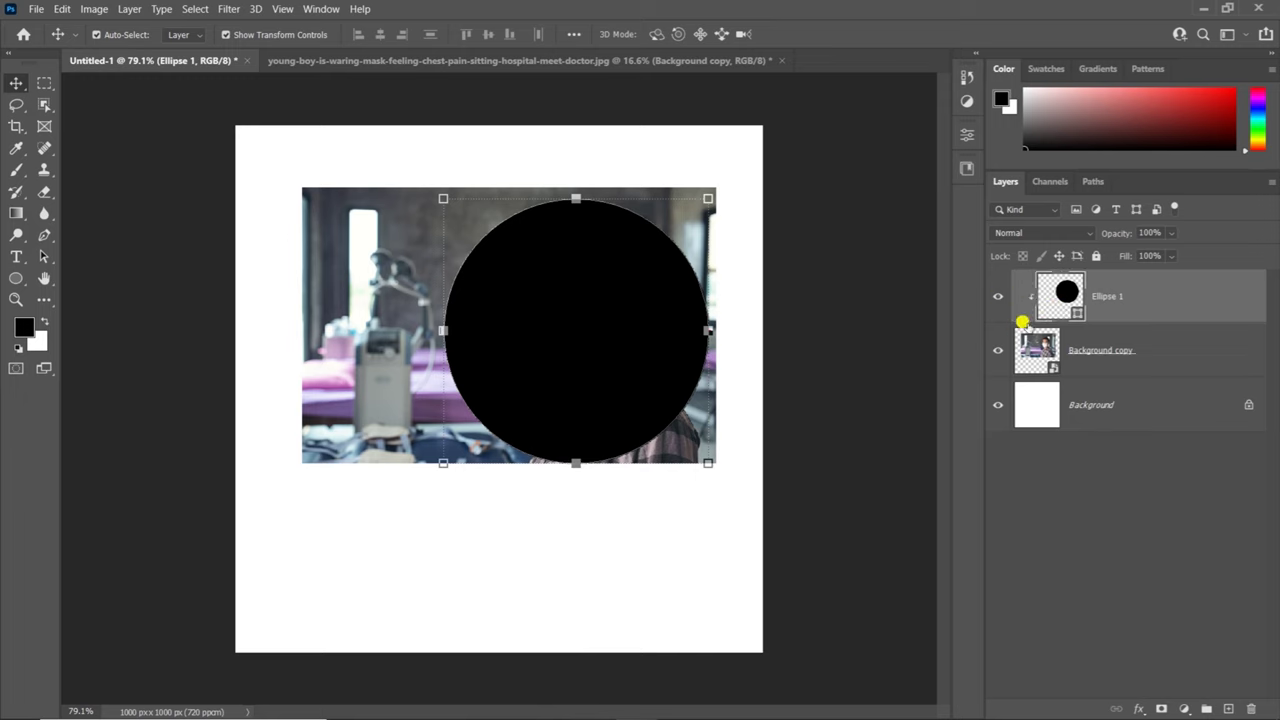
left_click(1019, 327, "alt")
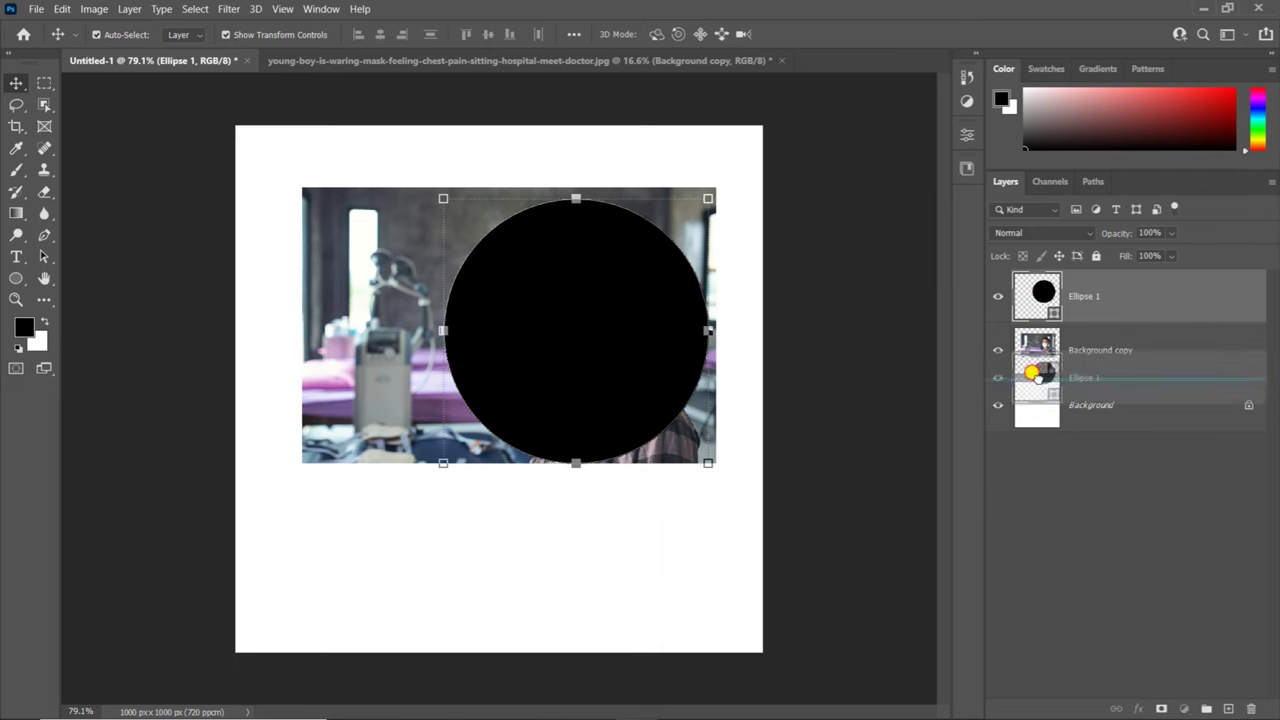
left_click_drag(1040, 296, 1038, 365)
left_click(1036, 296)
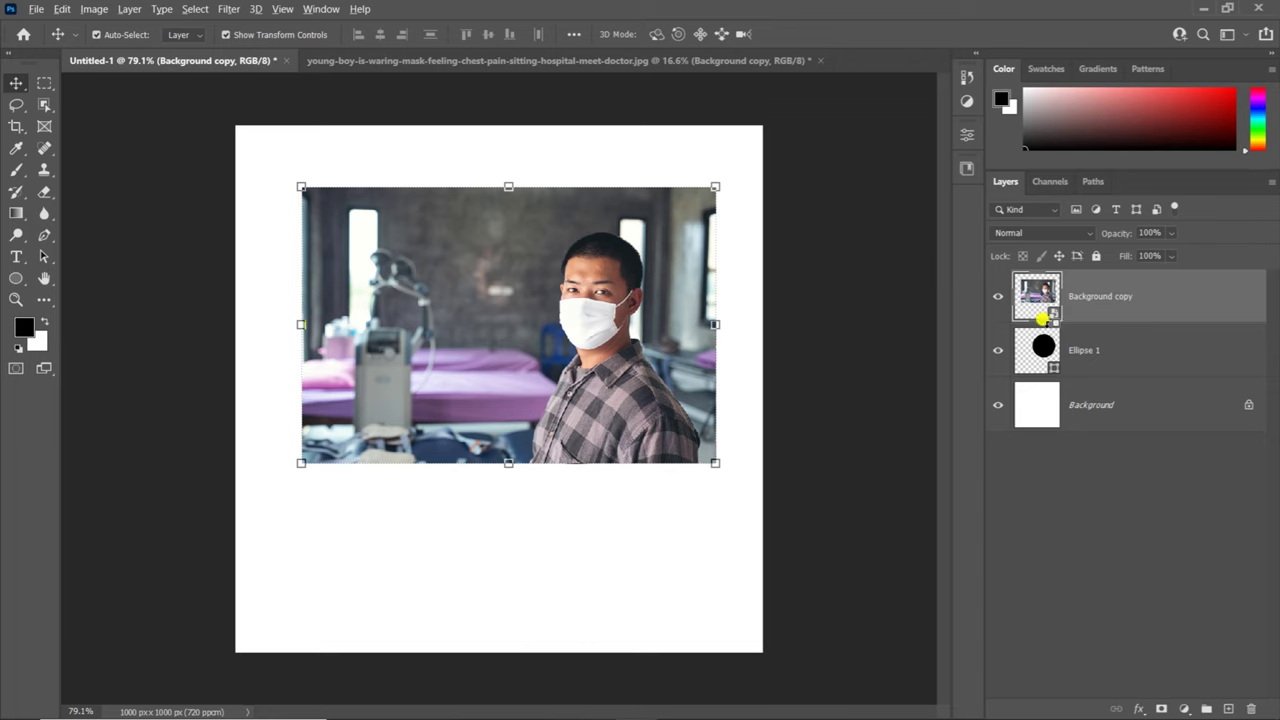
left_click(1040, 328, "alt")
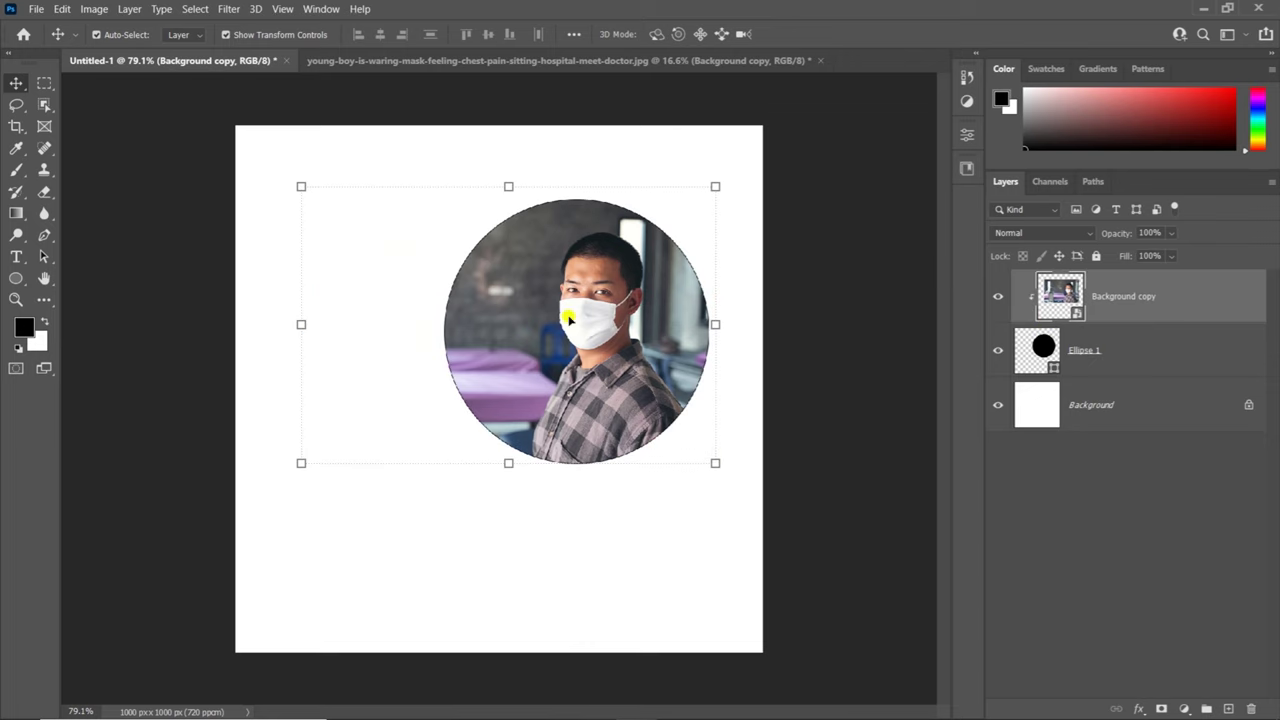
left_click(1045, 348)
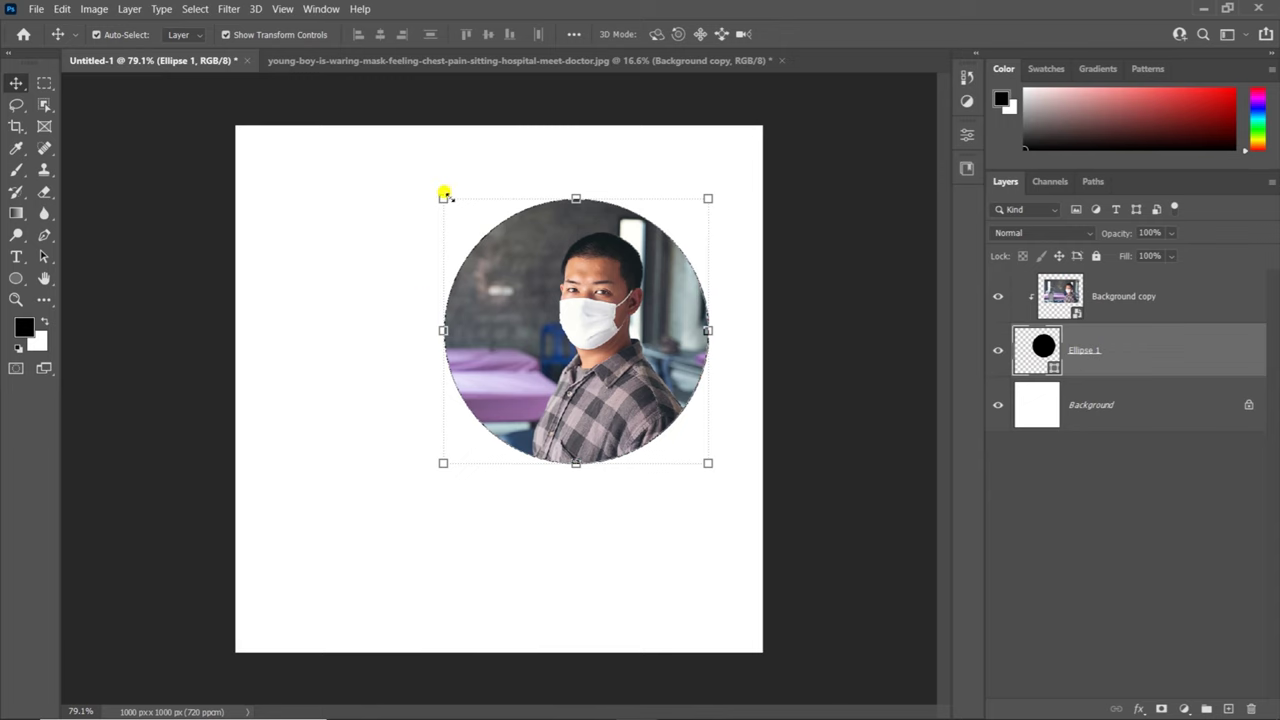
Step: Set the Ellipse 1 stroke width to 0 in Properties
left_click(966, 134)
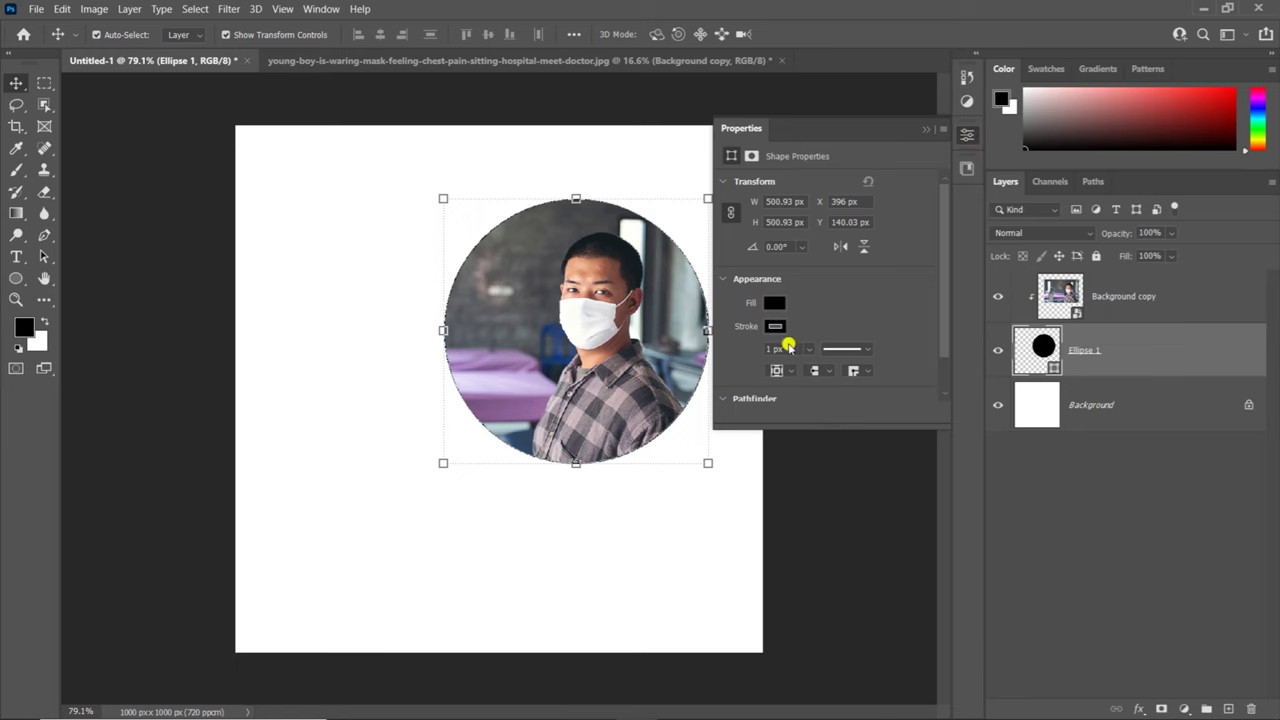
left_click(778, 329)
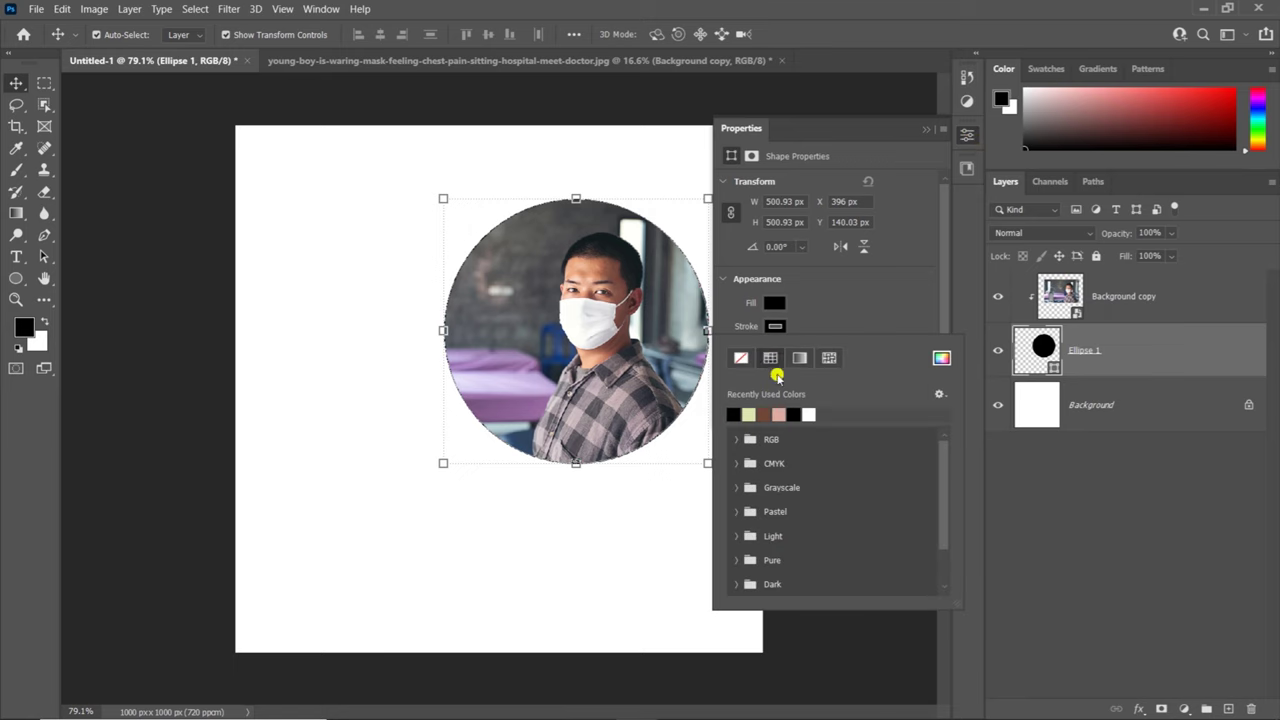
left_click(778, 330)
left_click(809, 349)
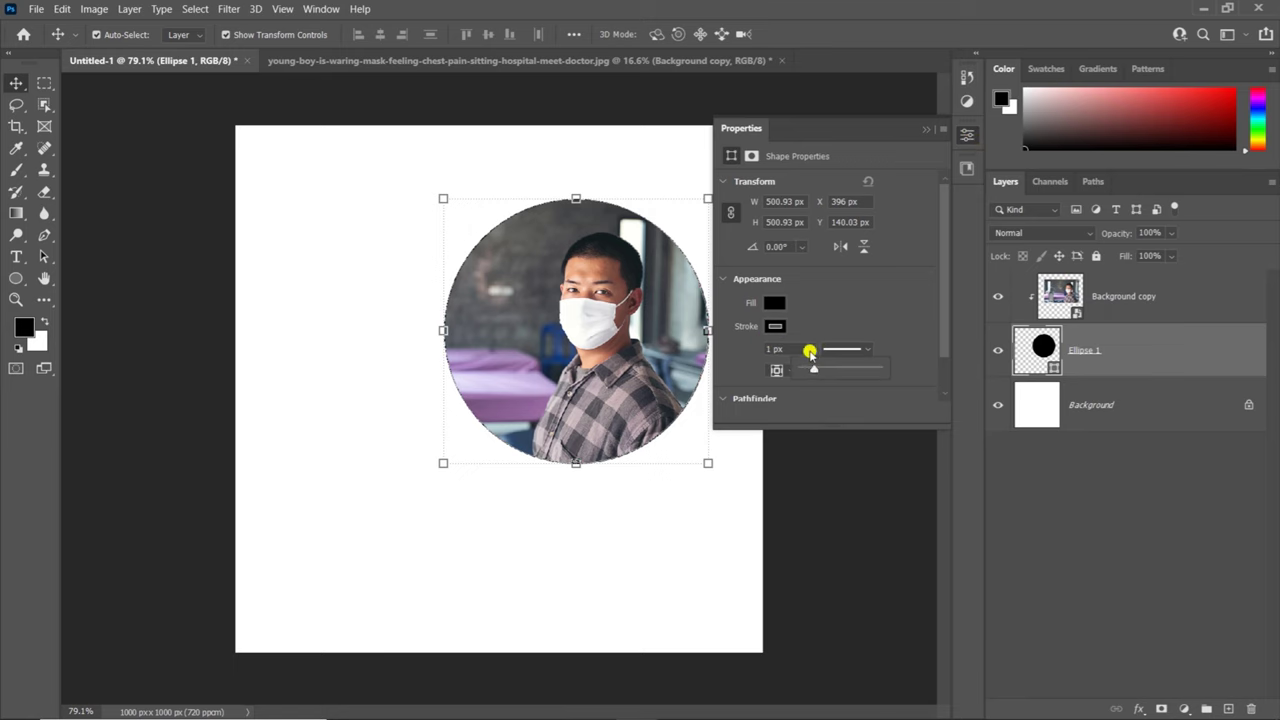
left_click_drag(812, 369, 809, 372)
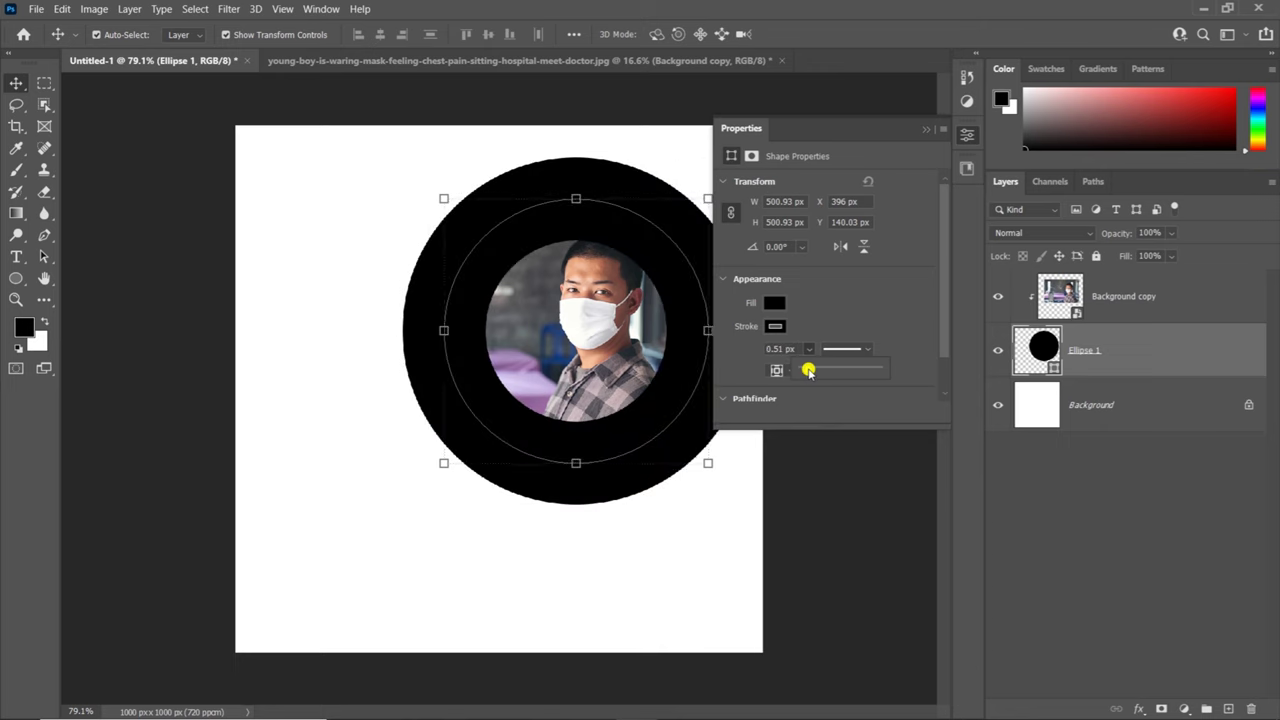
left_click(785, 349)
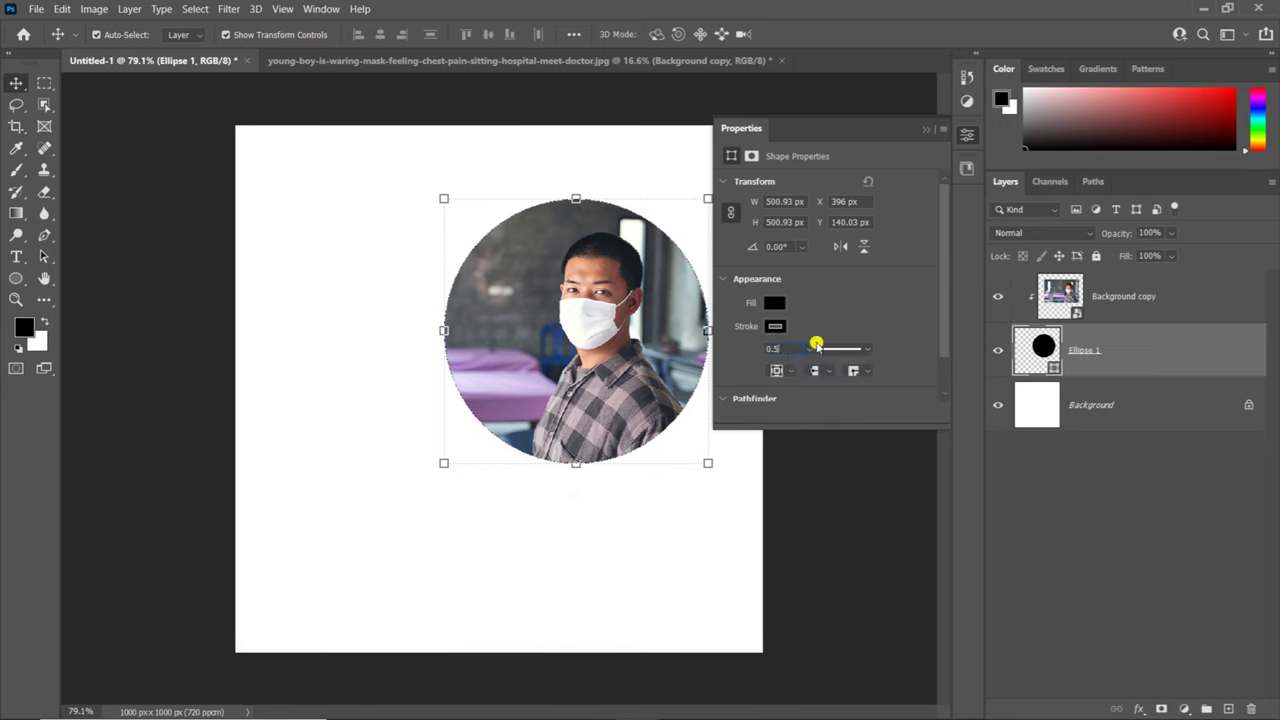
type("0")
Step: Try pink, brown and pale yellow-green stroke colours, then nudge the photo inside the circle
left_click(777, 327)
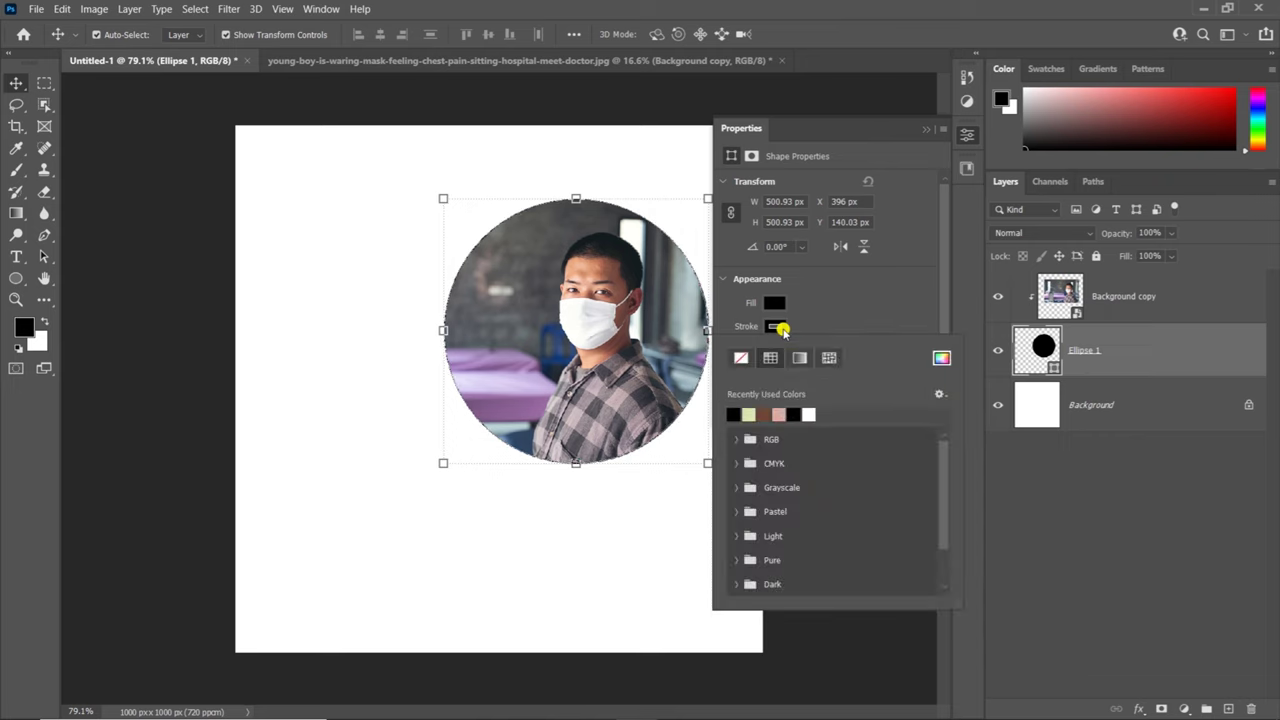
left_click(779, 413)
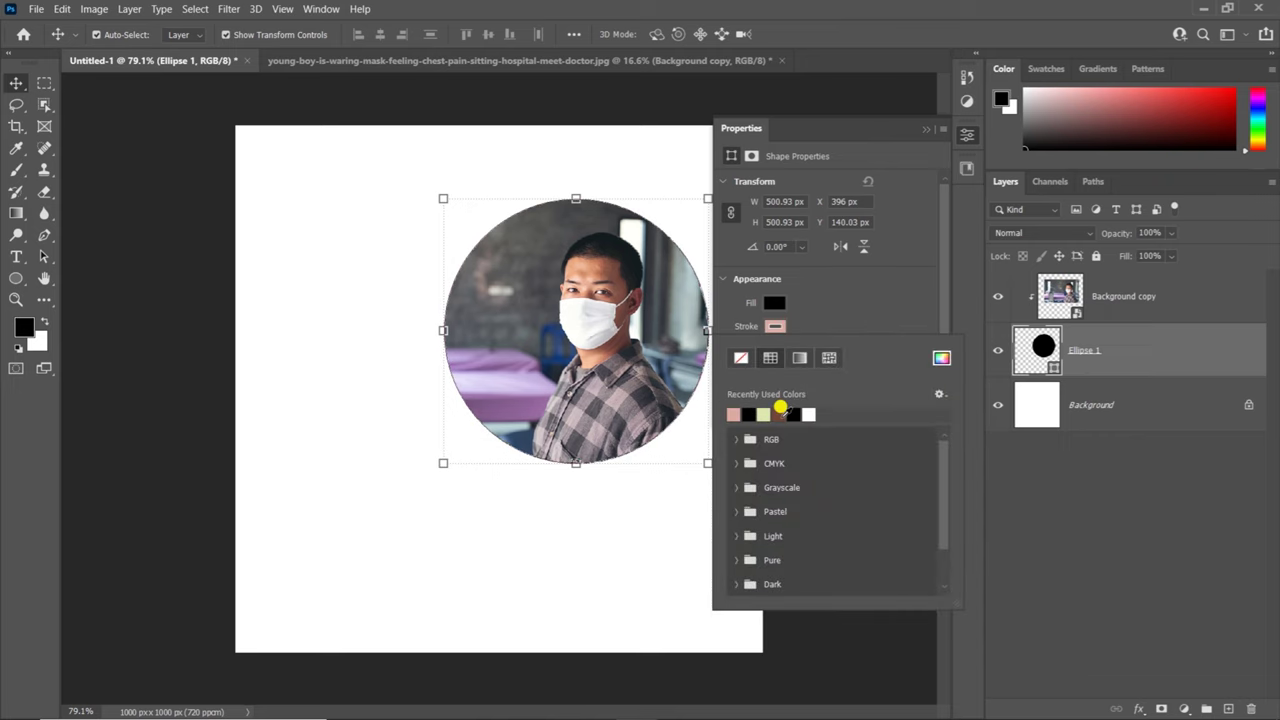
left_click(779, 413)
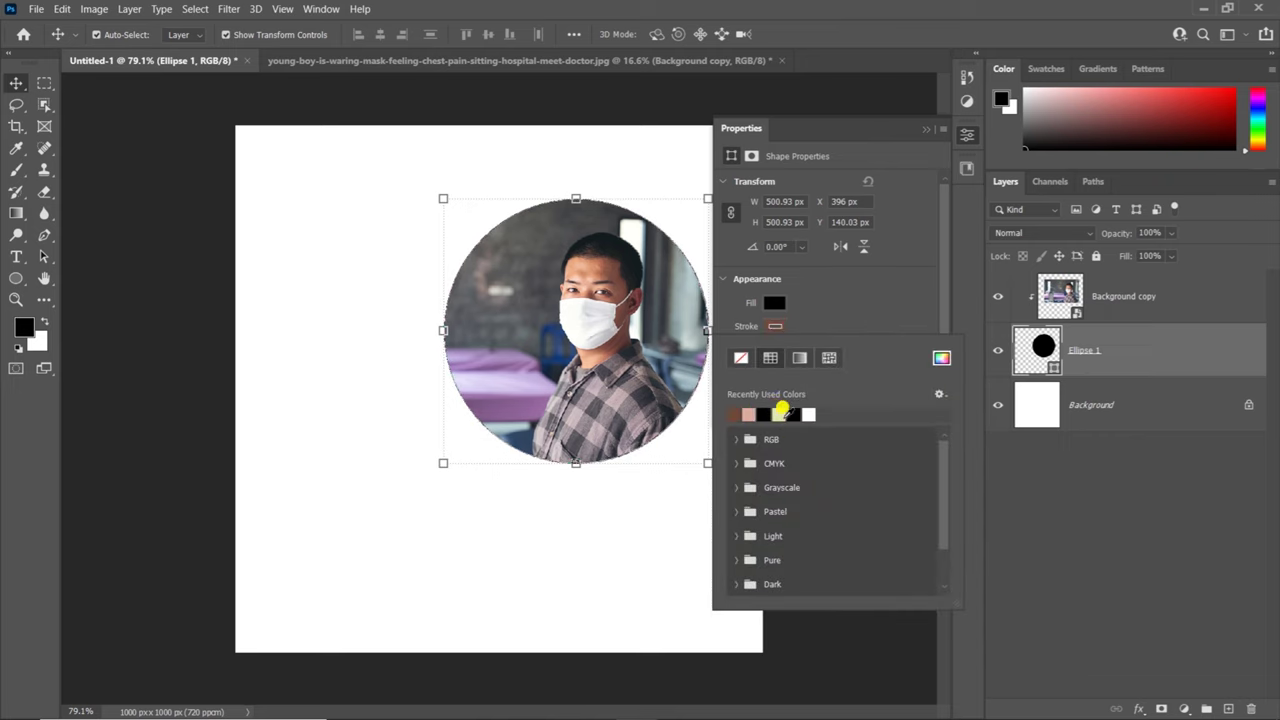
left_click(779, 413)
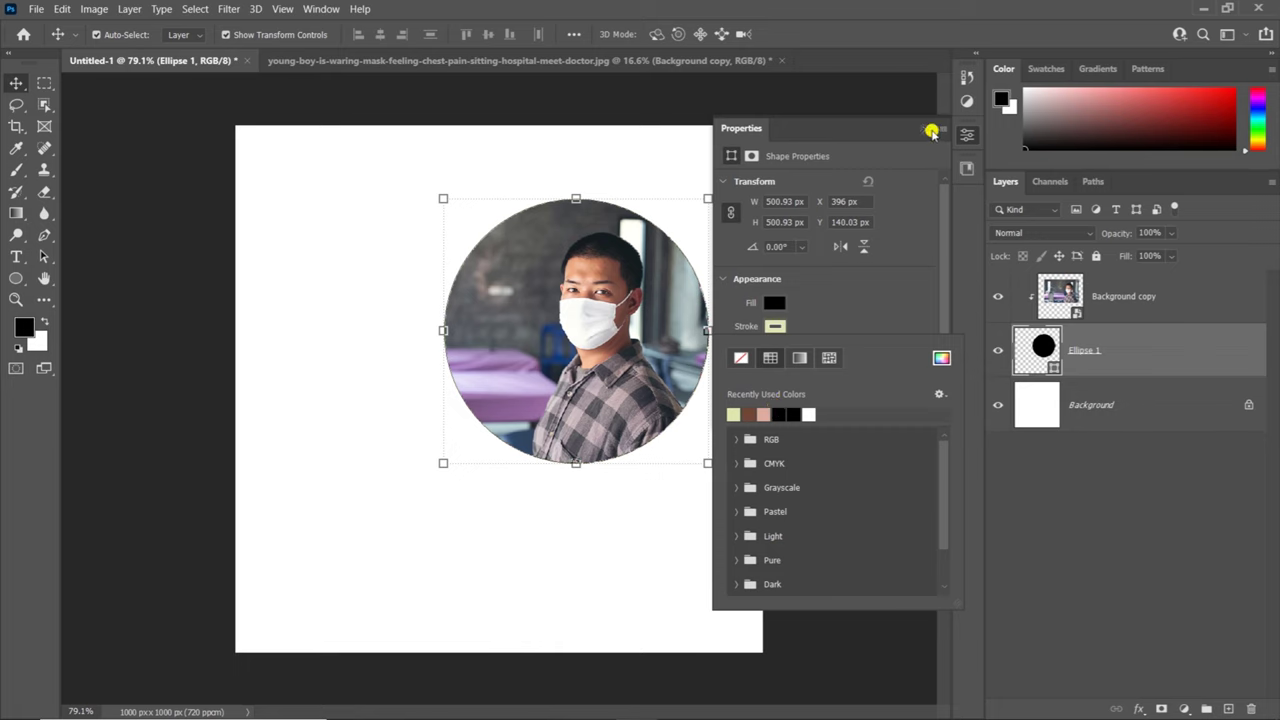
left_click(931, 131)
left_click(145, 195)
mouse_move(617, 355)
left_mouse_down()
mouse_move(621, 368)
mouse_move(620, 357)
left_mouse_up()
Step: Rasterize Background copy and Ellipse 1, then merge them into one layer
left_click(850, 325)
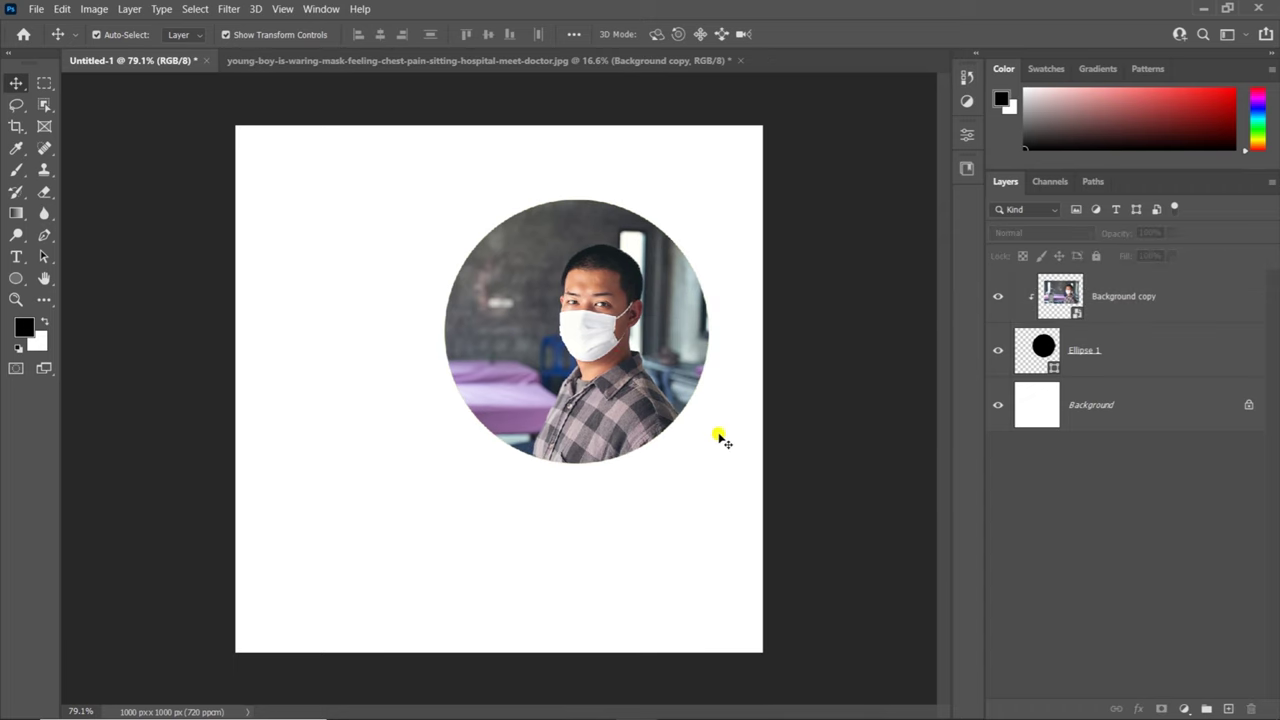
double_click(1130, 294)
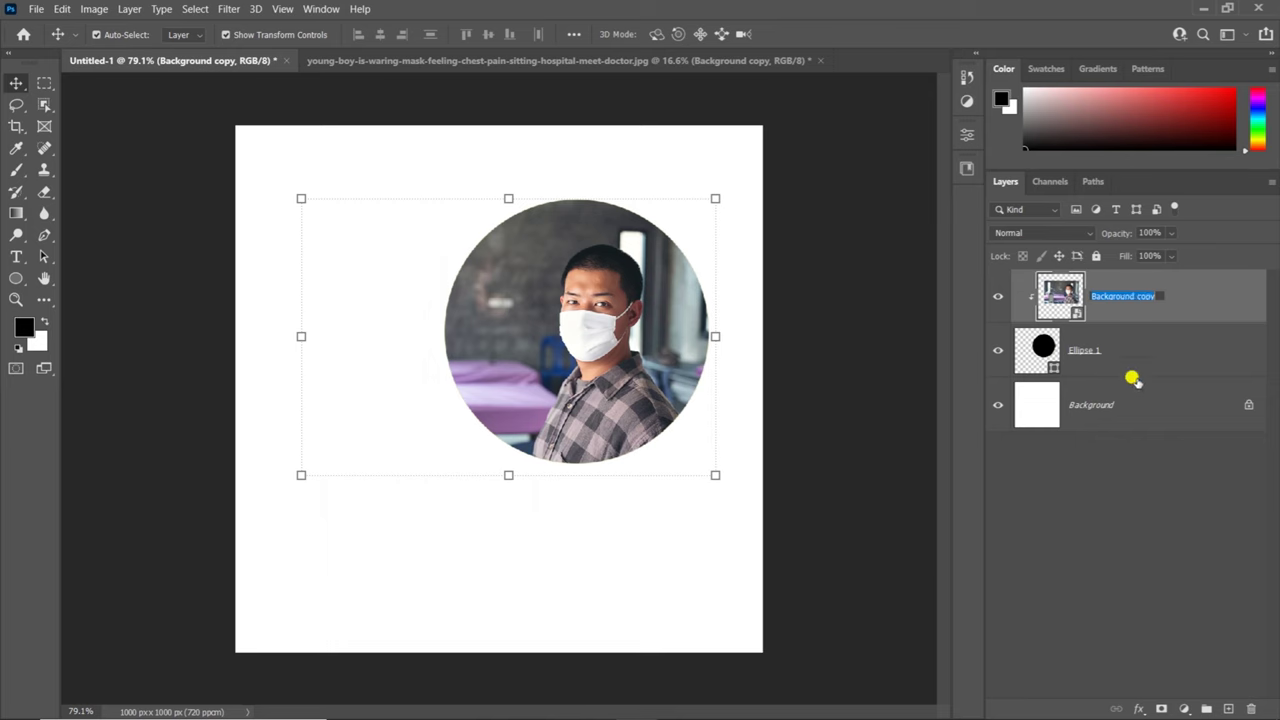
left_click(1136, 346, "shift")
right_click(1140, 346)
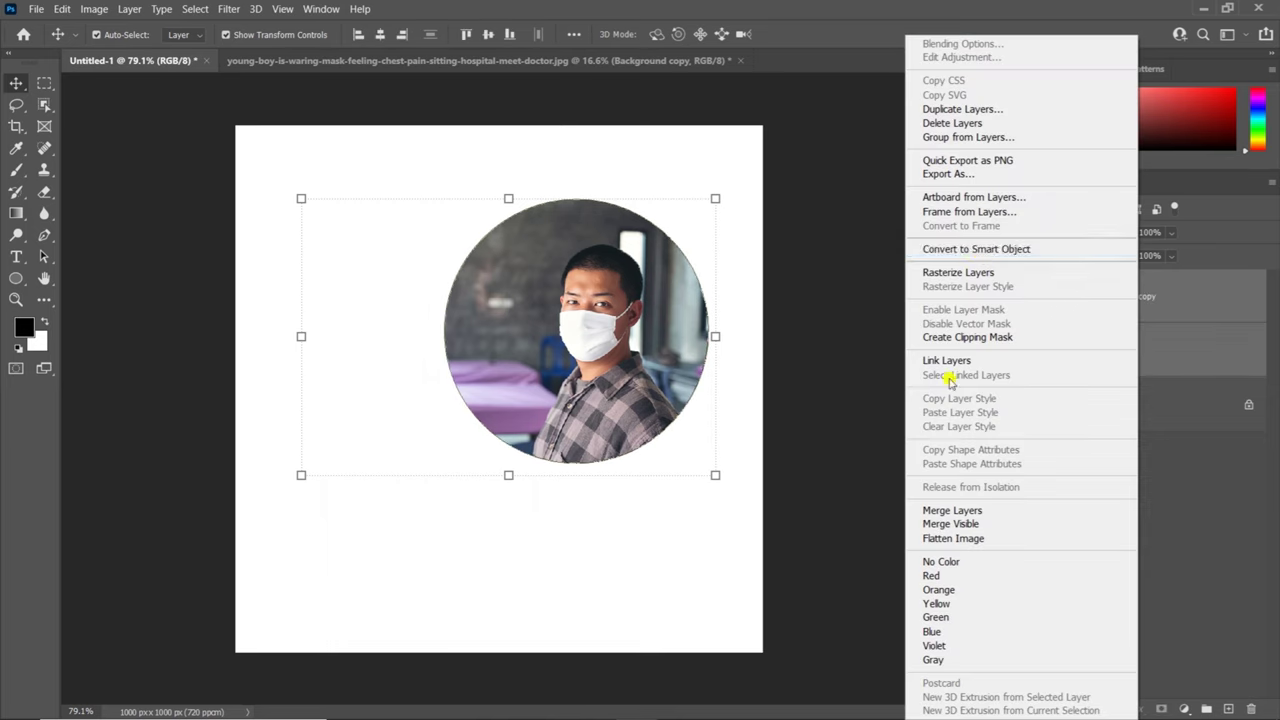
left_click(972, 272)
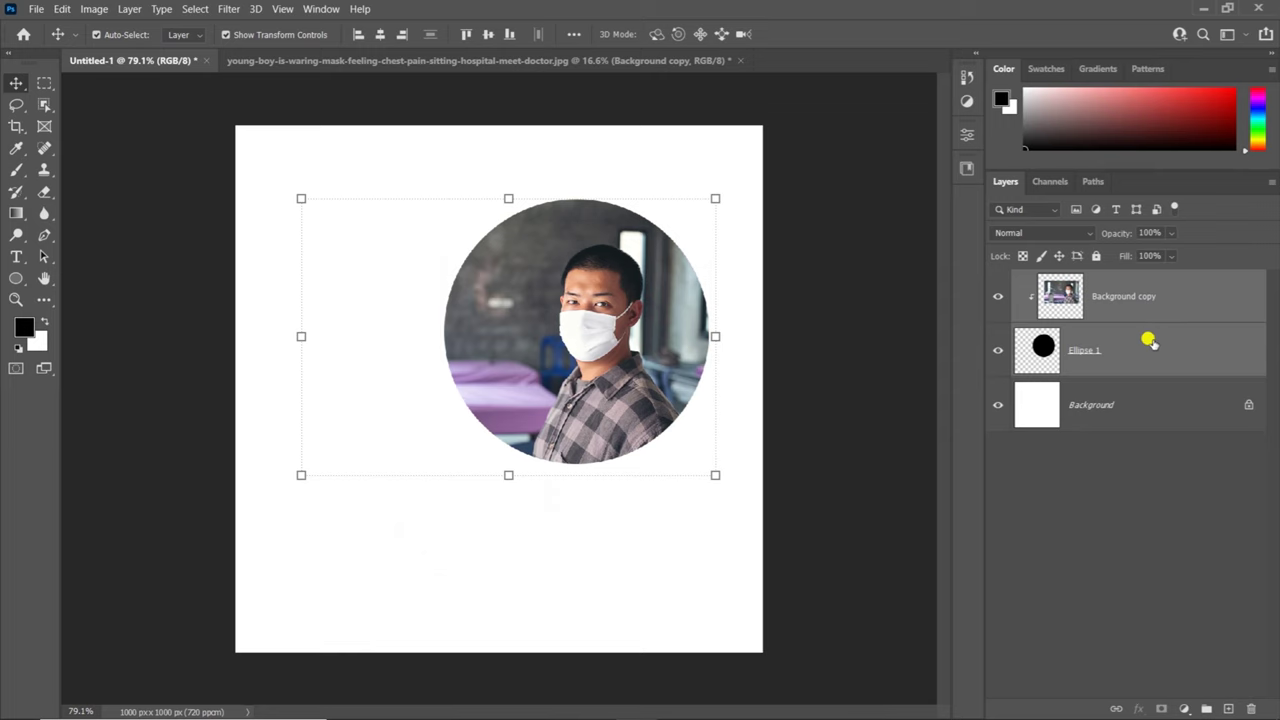
right_click(1146, 340)
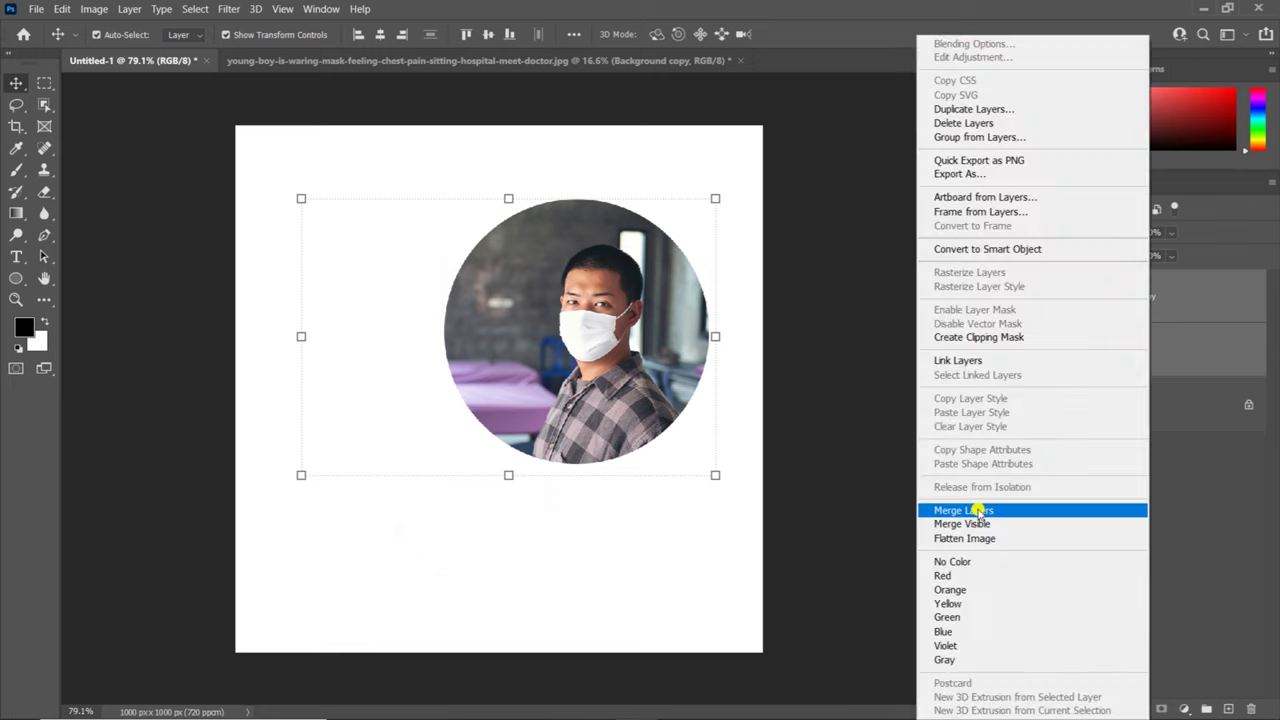
left_click(975, 511)
Step: Rename the merged layer 'model' and shift it slightly up and right
double_click(1115, 297)
type("model")
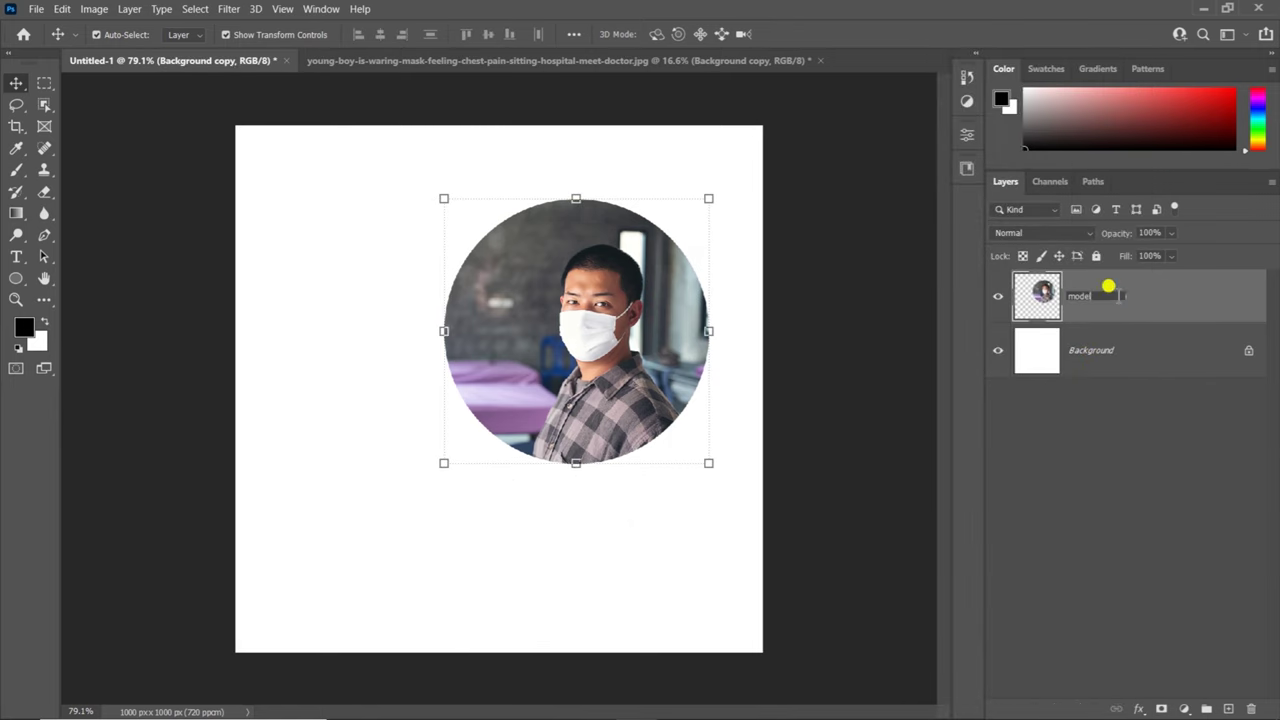
key("Return")
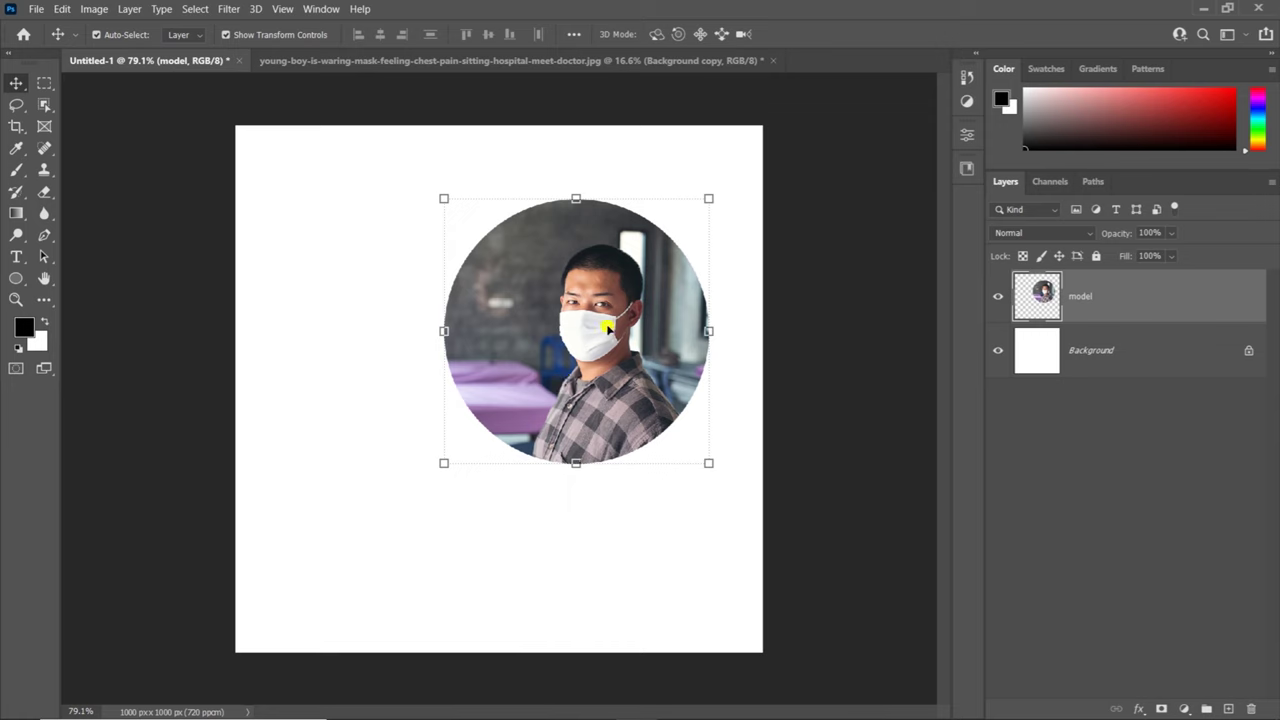
left_click_drag(440, 330, 480, 334)
mouse_move(634, 346)
left_mouse_down()
mouse_move(632, 306)
mouse_move(632, 320)
left_mouse_up()
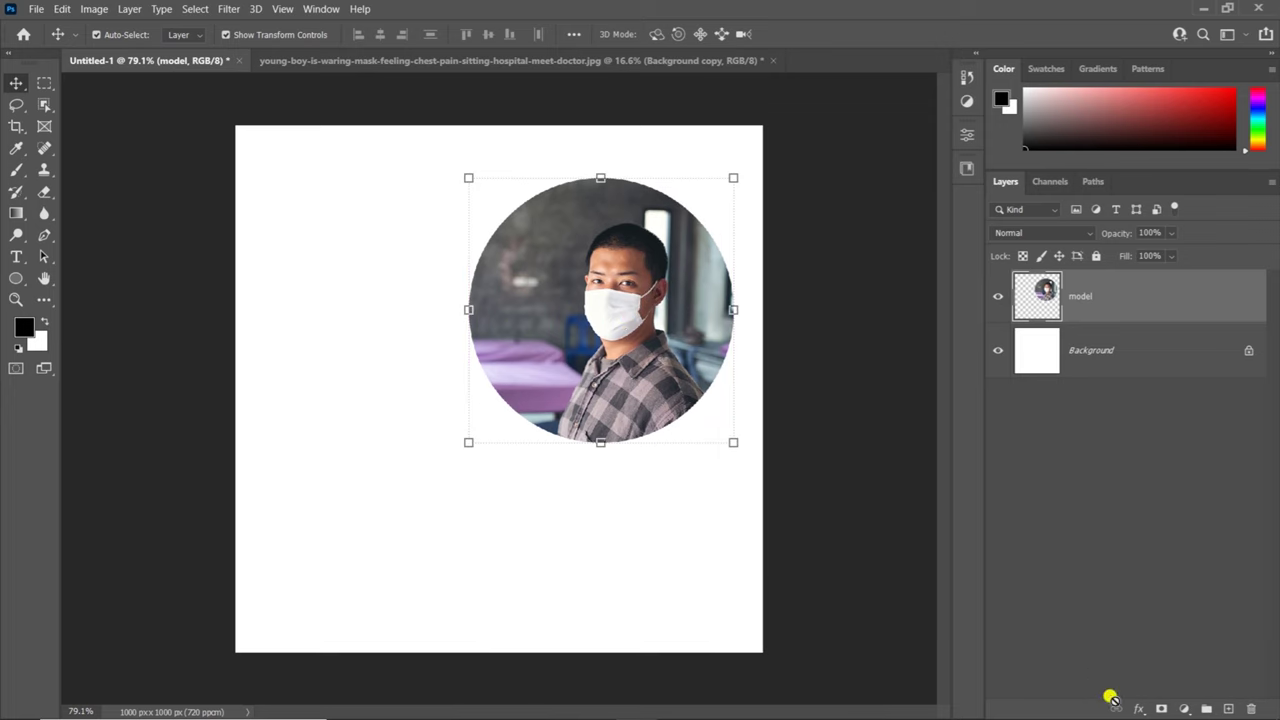
Step: Add a Solid Color fill layer and pick a red in the Color Picker
left_click(1184, 708)
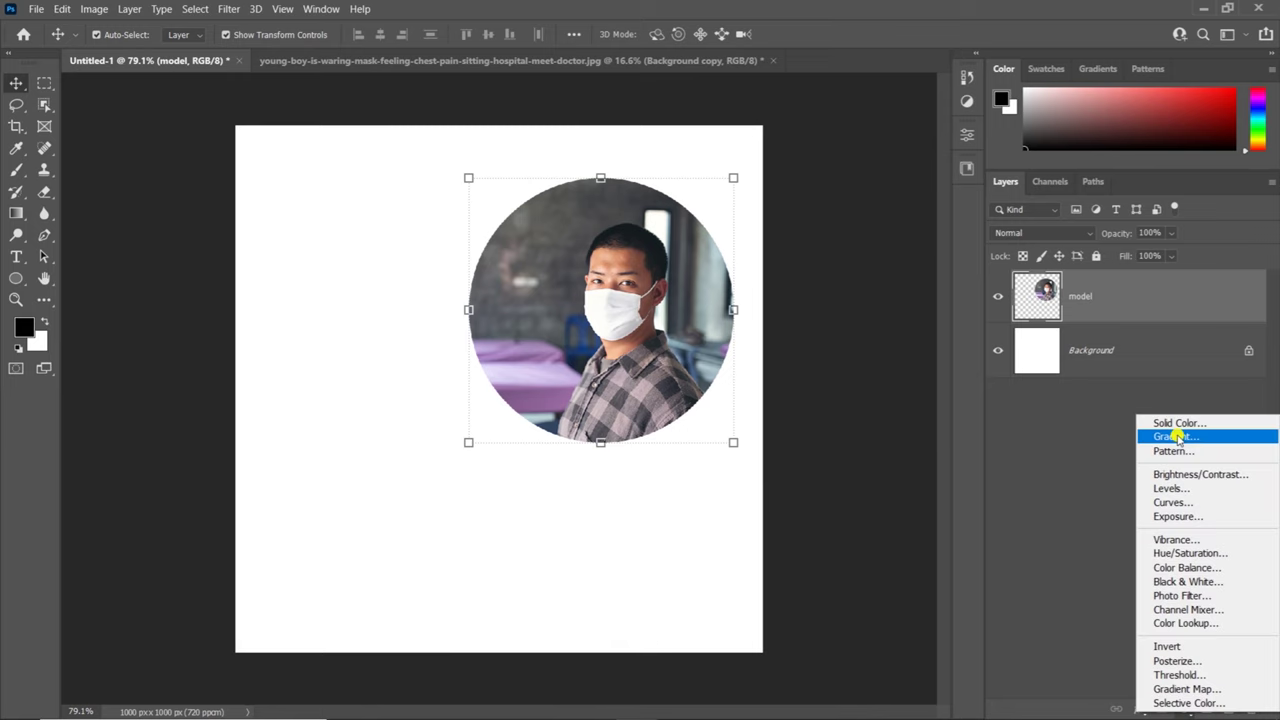
left_click(1172, 423)
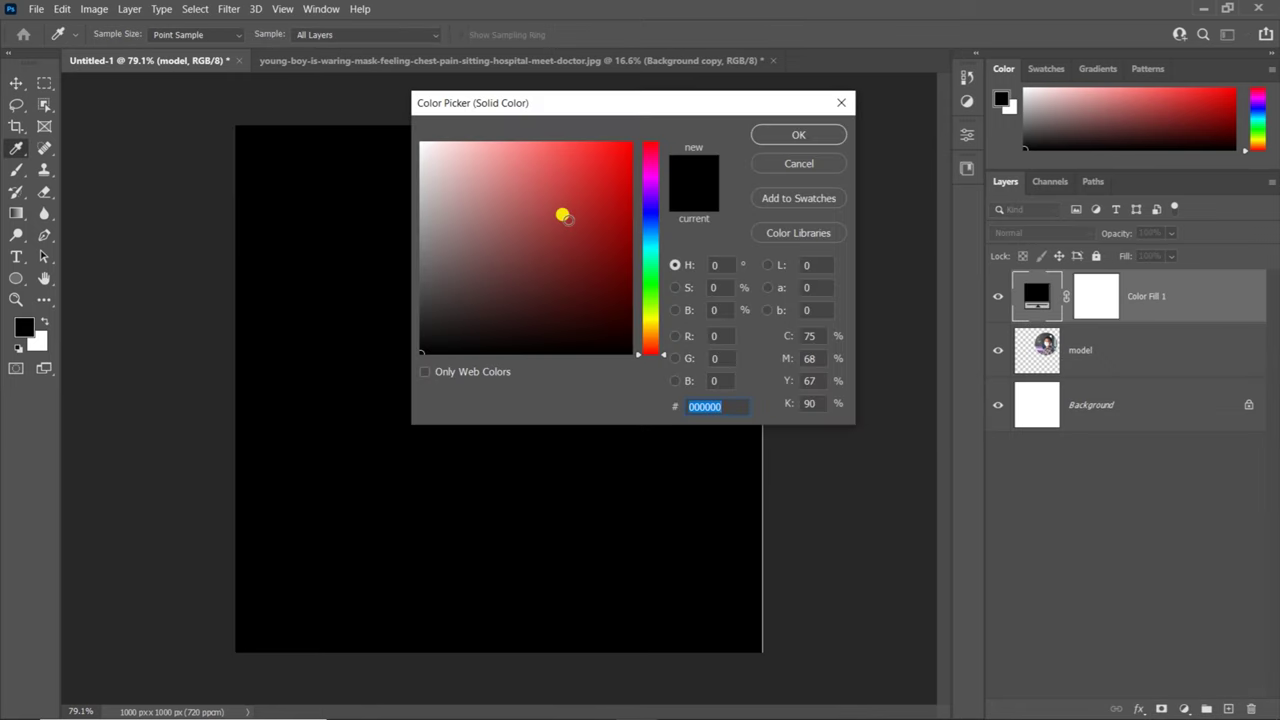
left_click(564, 195)
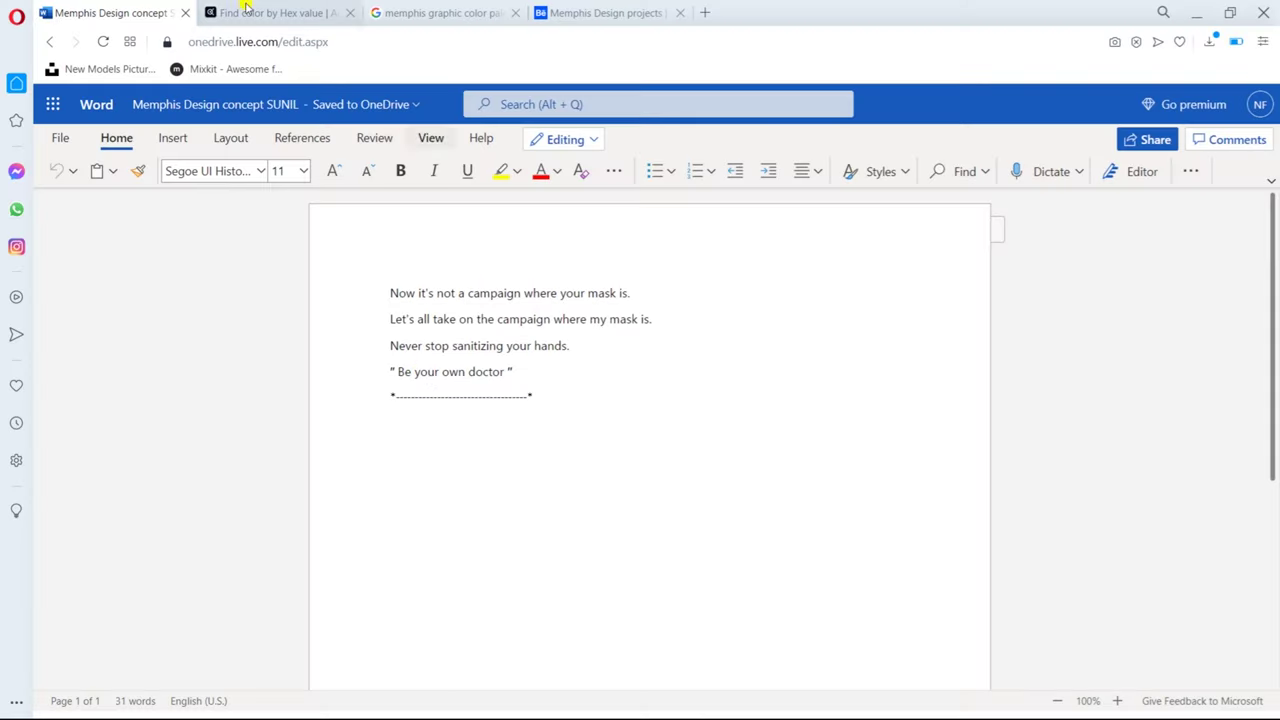
Step: Copy the tan swatch hex #F2CA7E from the Adobe Color palette and return to Photoshop
left_click(572, 14)
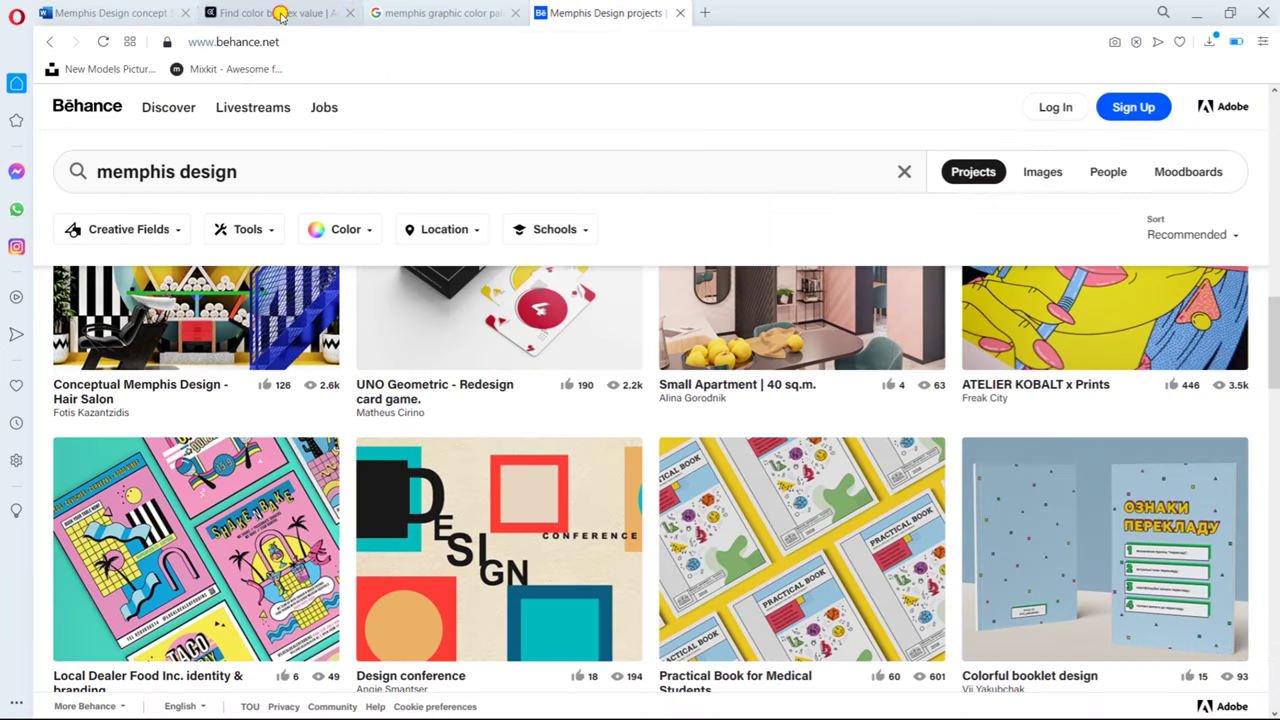
left_click(285, 14)
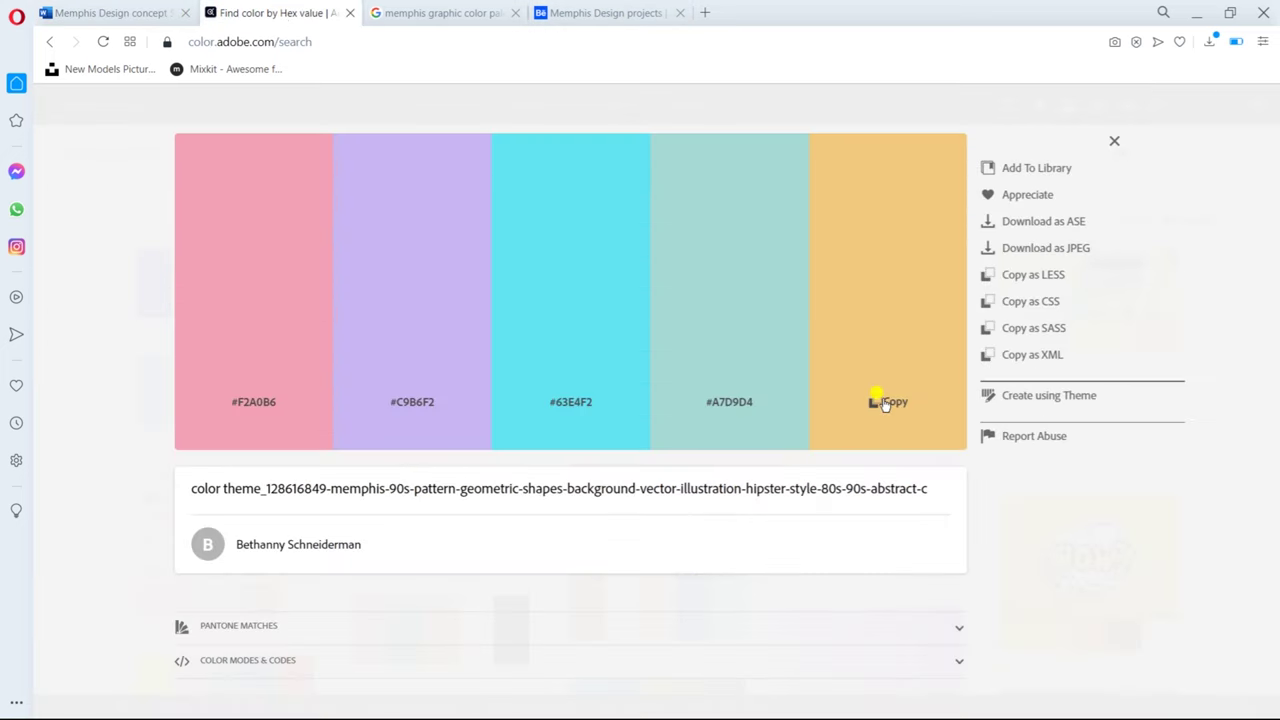
left_click(875, 403)
key("alt+Tab")
Step: Set Color Fill 1 to #F2CA7E and move it below the model layer
double_click(717, 403)
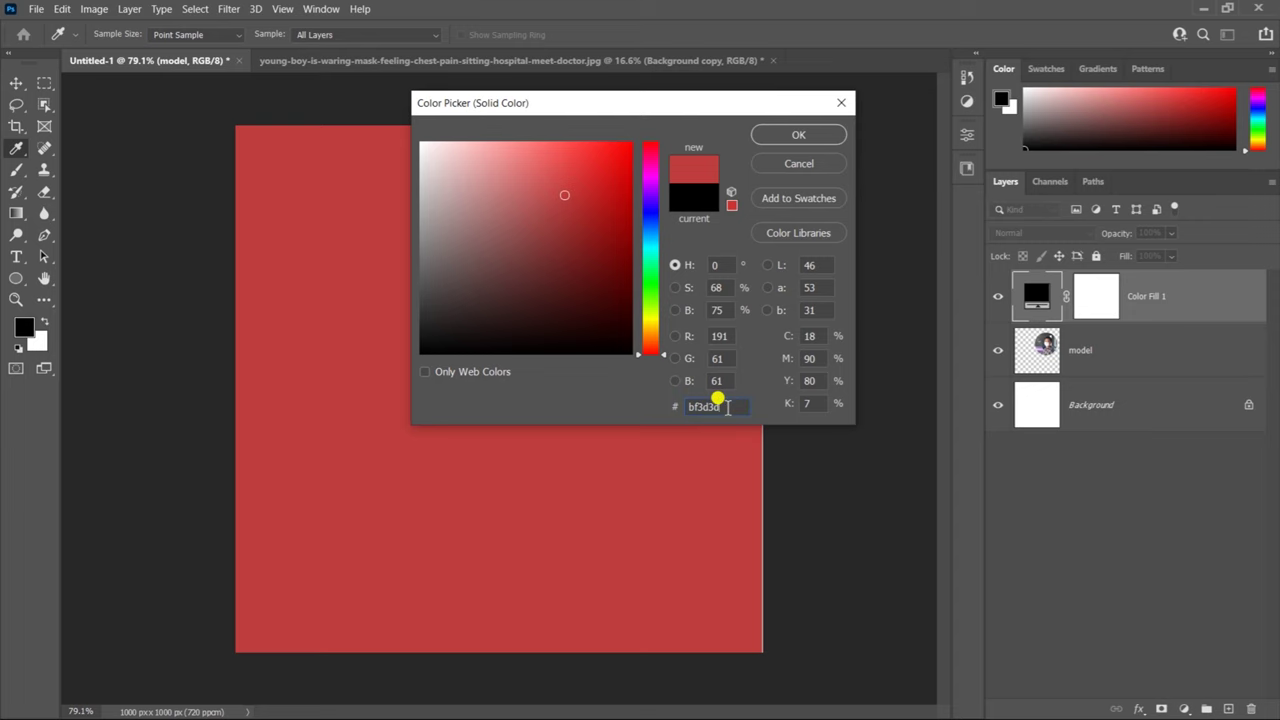
type("#F2CA7E")
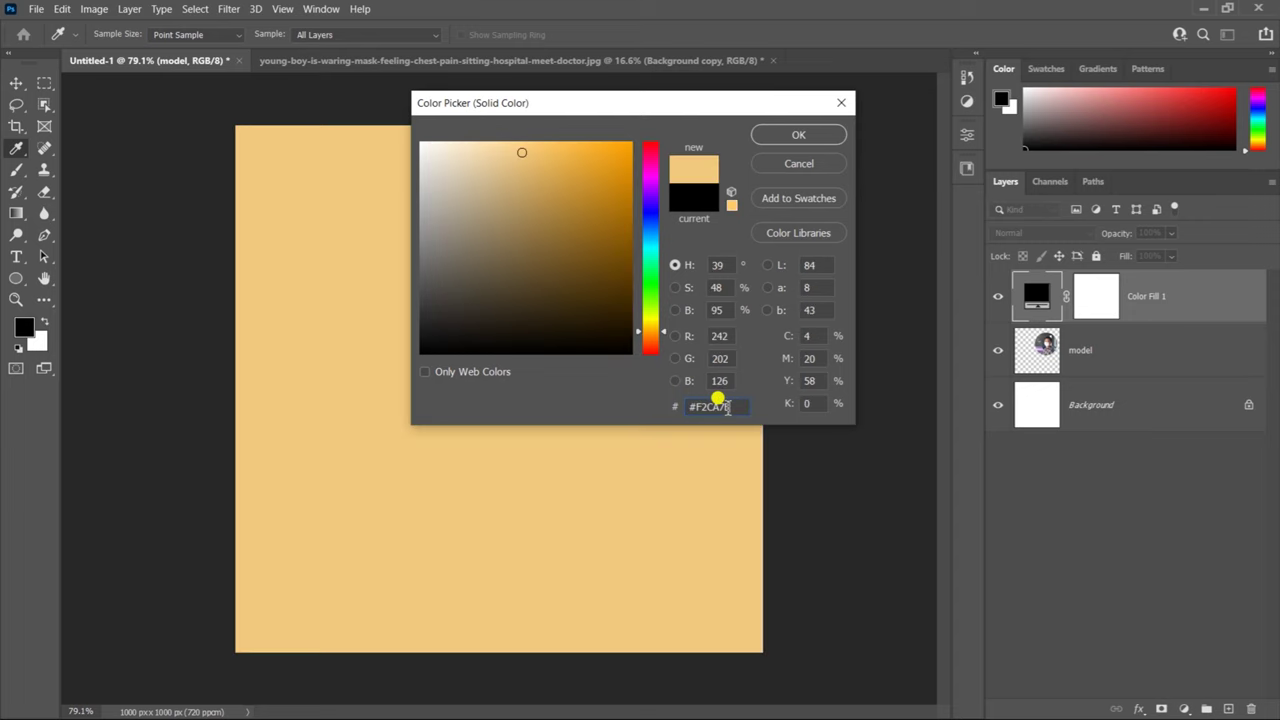
key("Return")
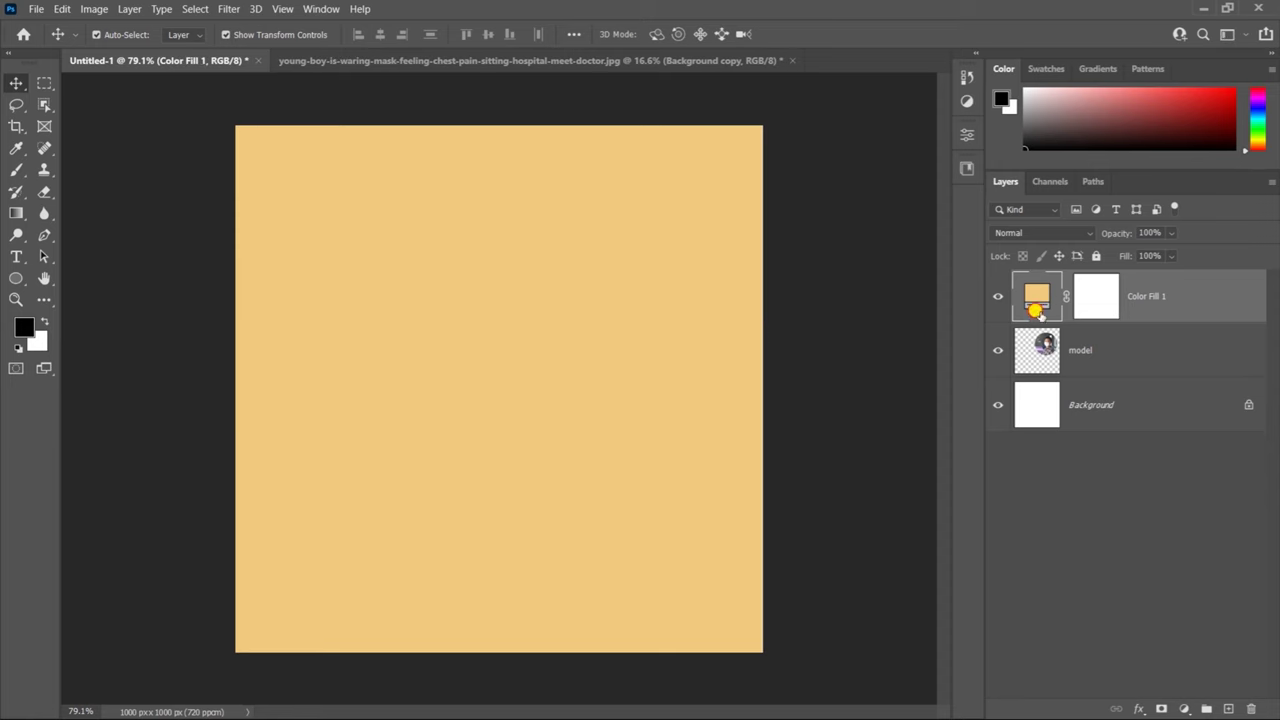
left_click_drag(1036, 310, 1036, 365)
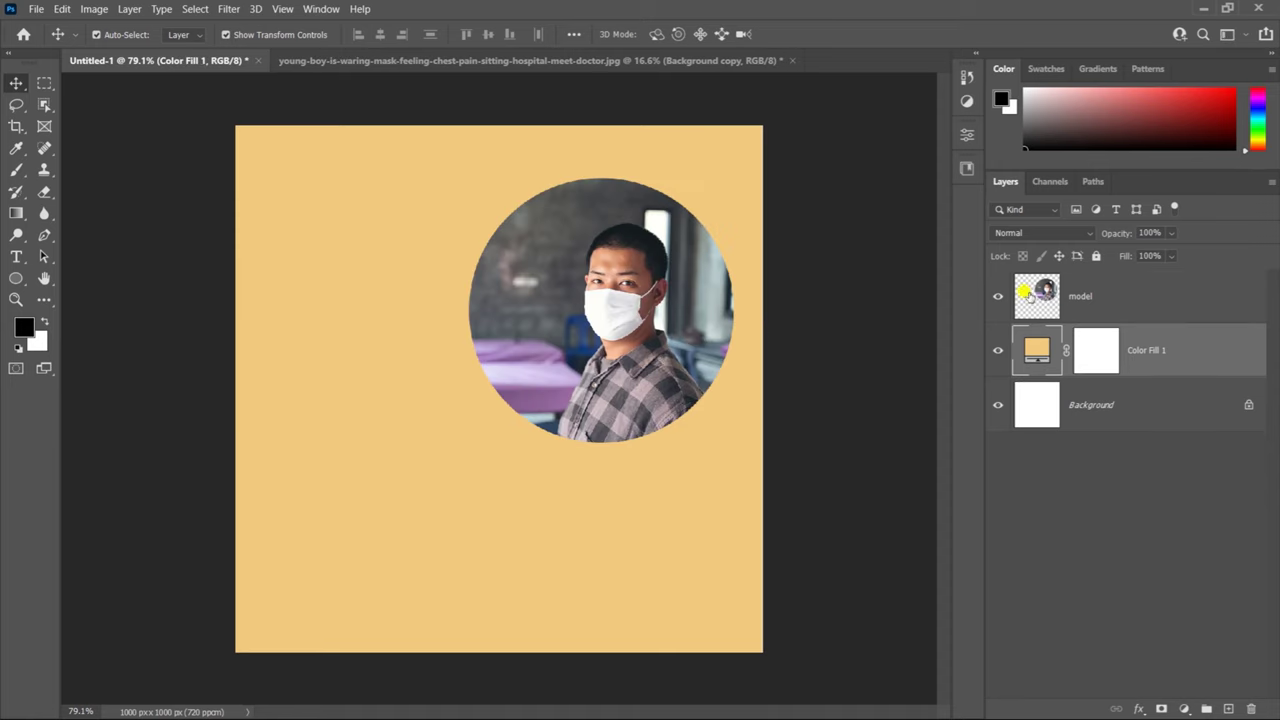
left_click(1028, 294)
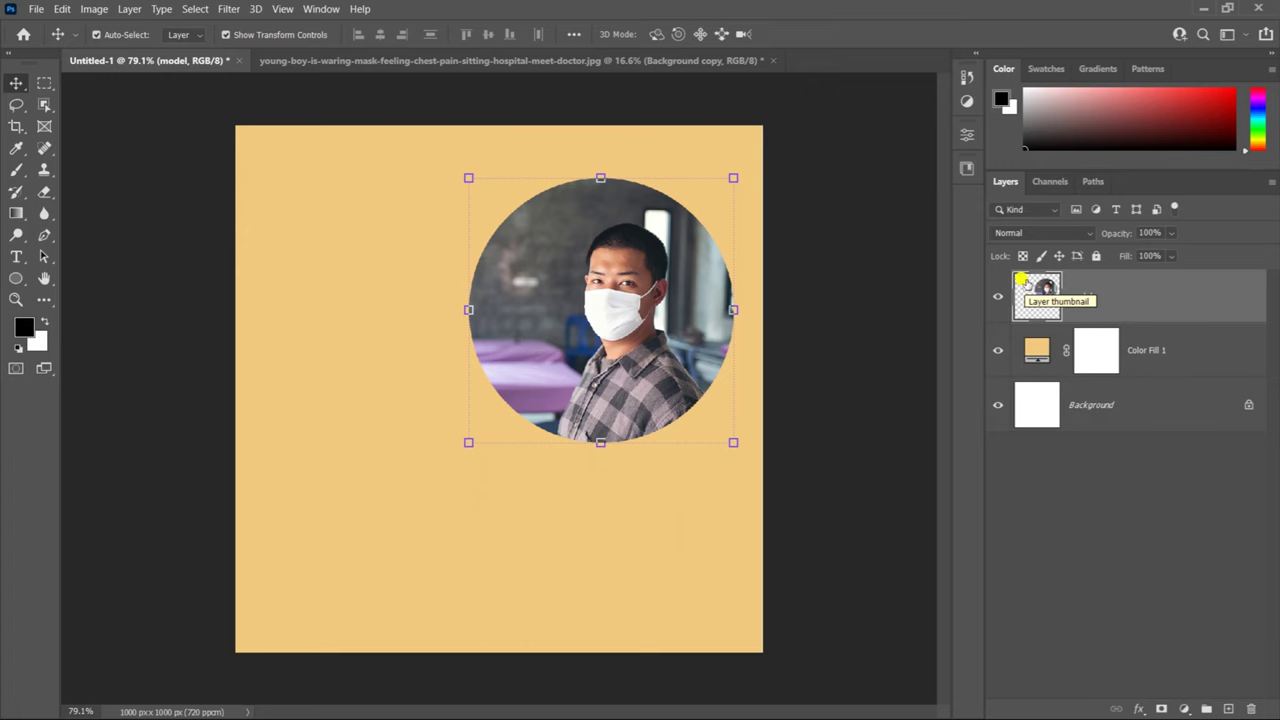
Step: Add a drop shadow to model with 50% opacity and a shorter distance
left_click(1139, 708)
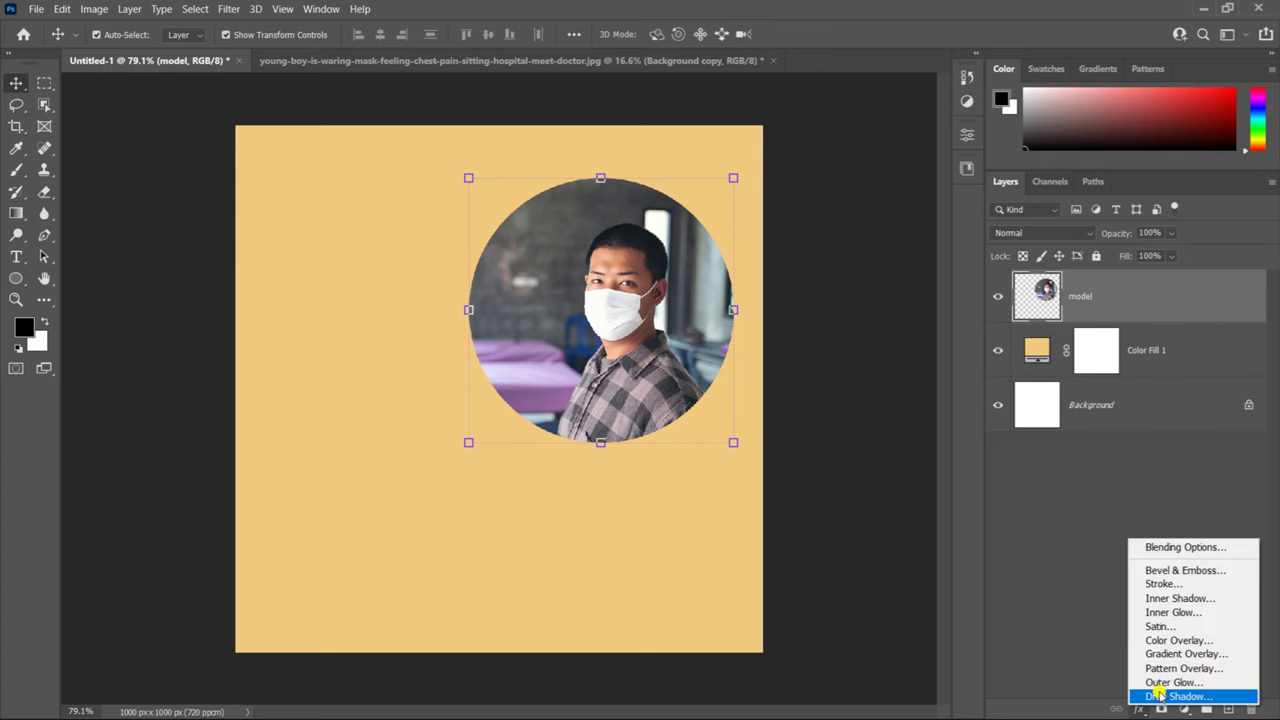
left_click(1158, 694)
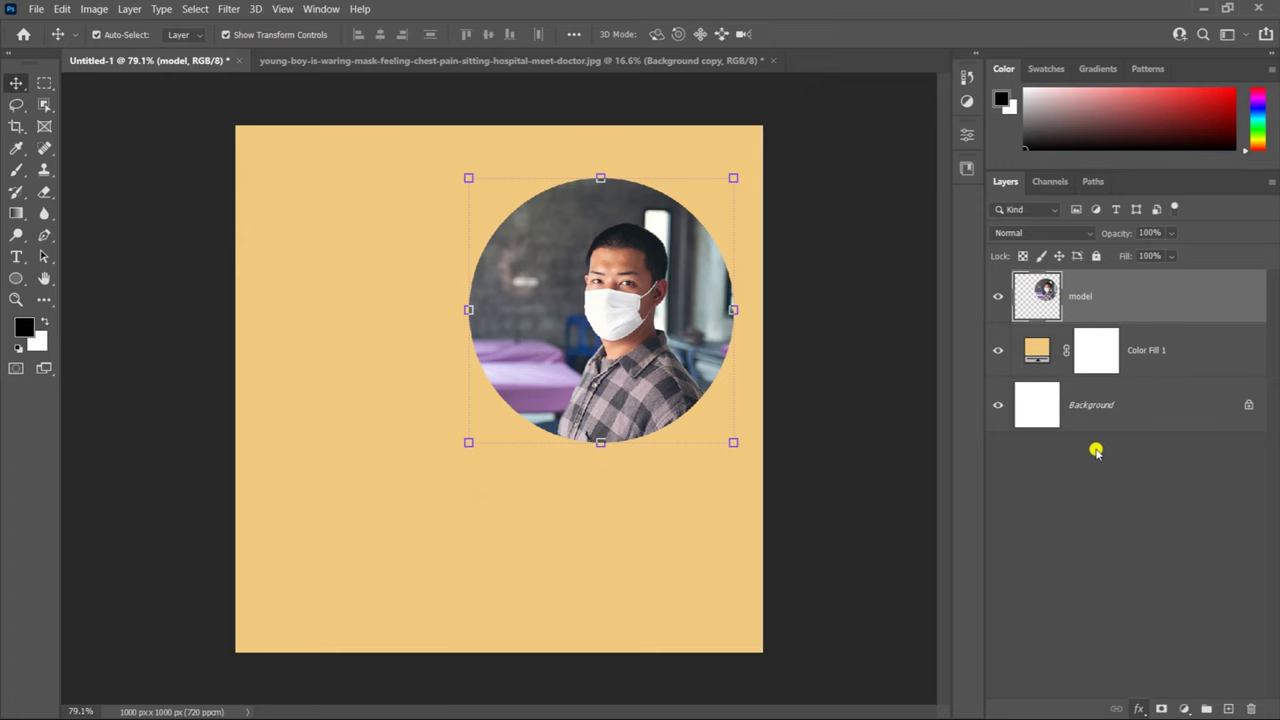
left_click_drag(988, 143, 1133, 159)
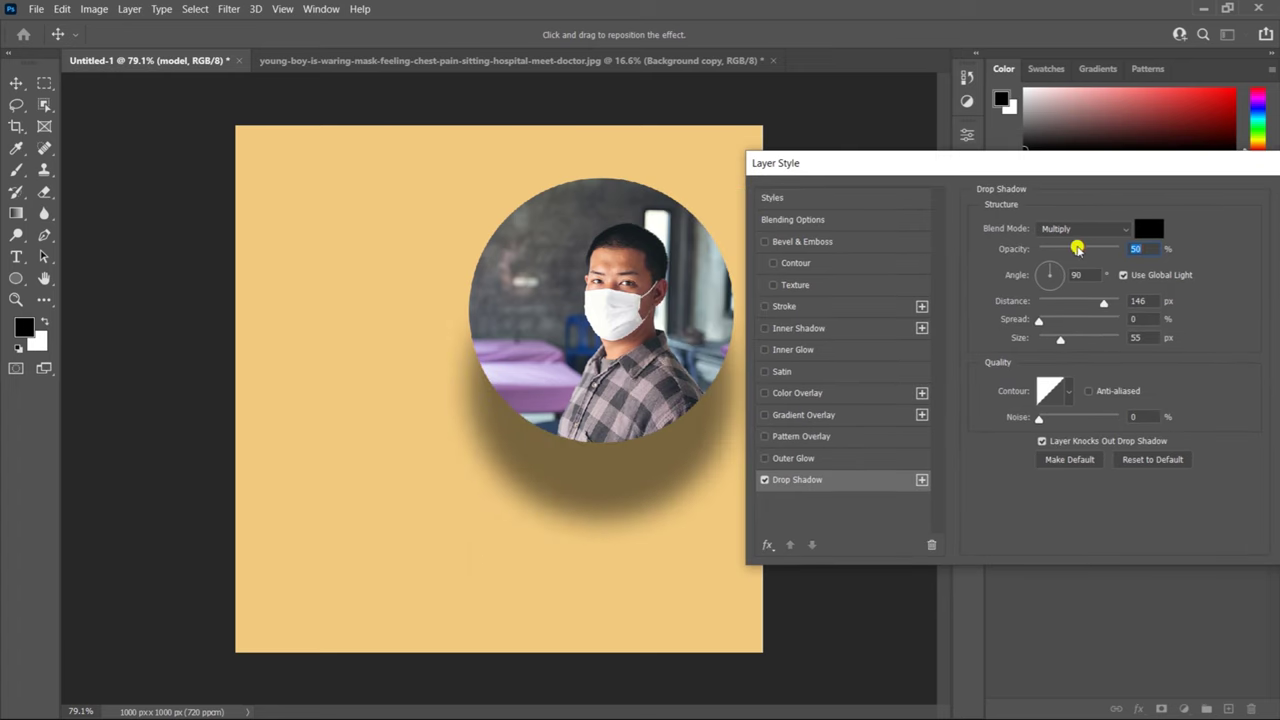
left_click_drag(1077, 248, 1079, 249)
left_click_drag(1102, 302, 1089, 318)
key("Return")
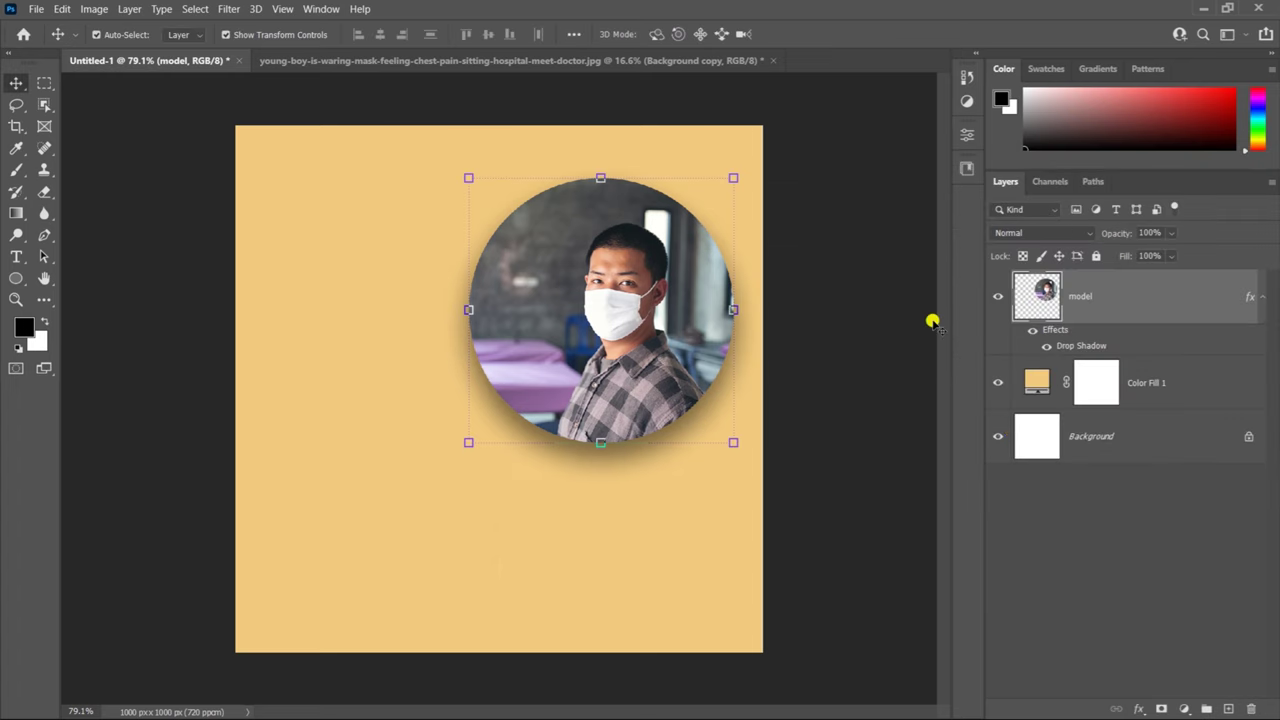
Step: Convert model to a smart object, lock the layer, and switch to the browser
left_click(226, 9)
left_click(259, 48)
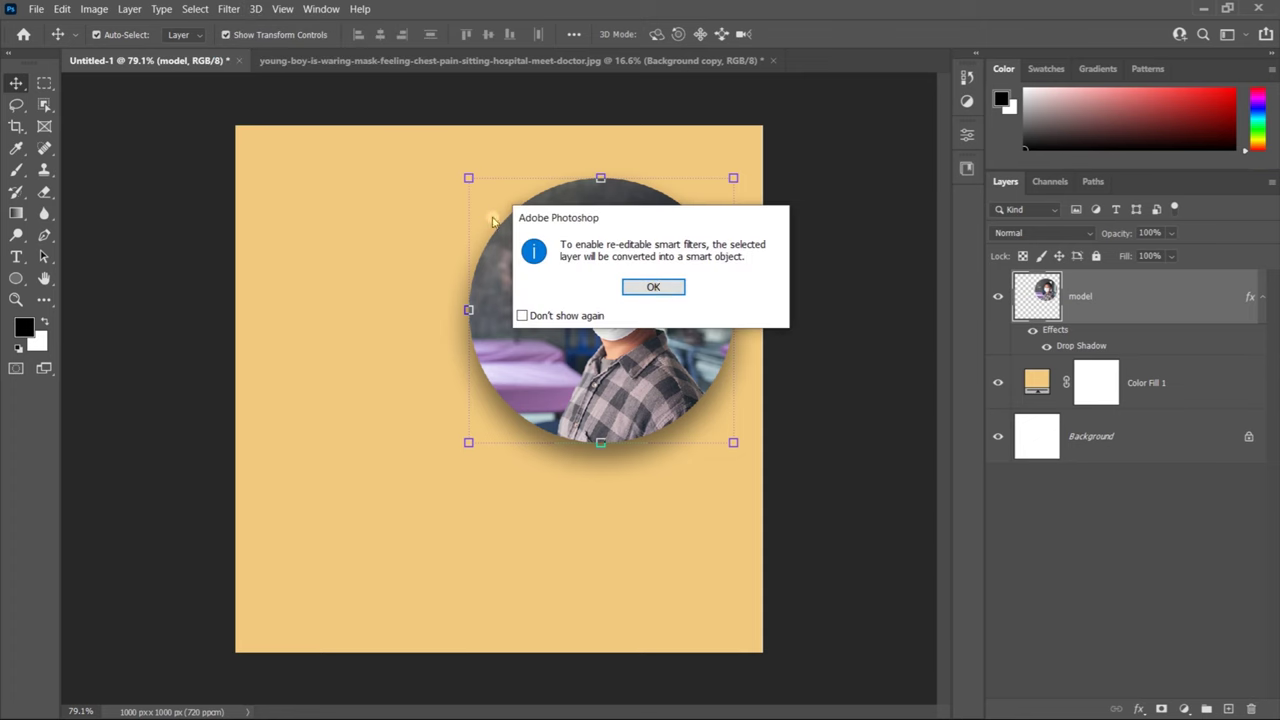
left_click(651, 289)
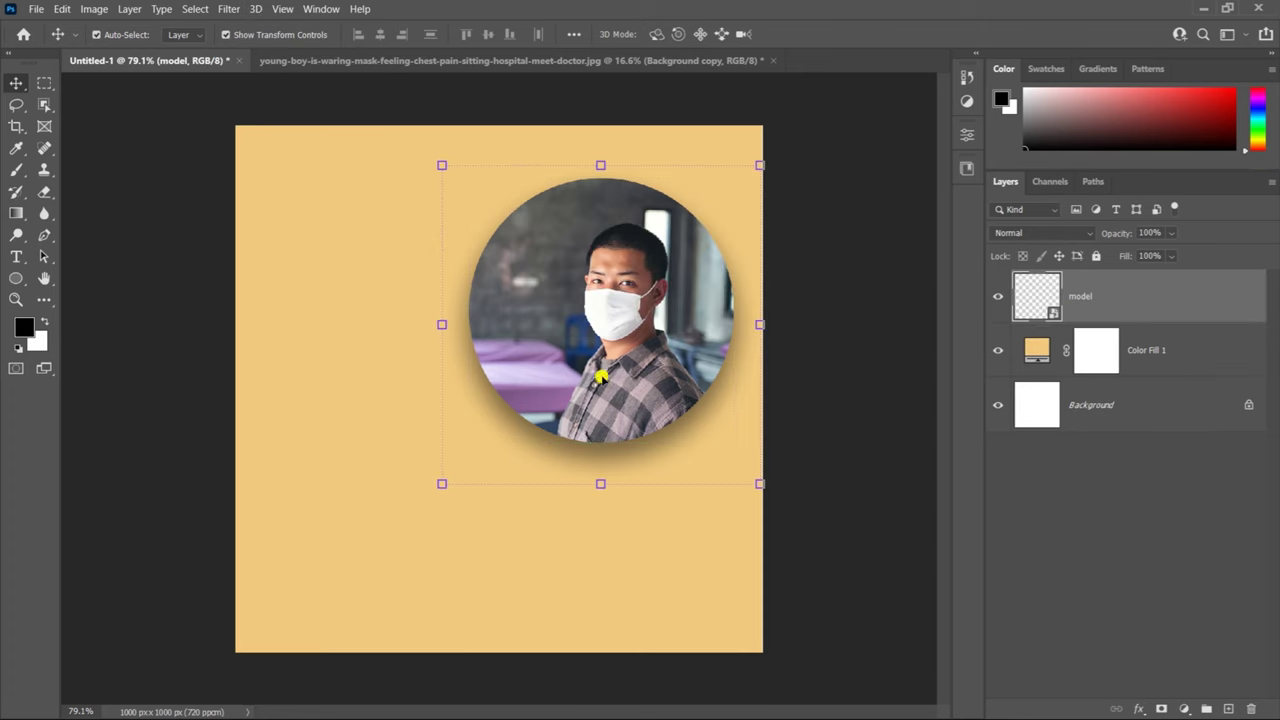
left_click(1084, 580)
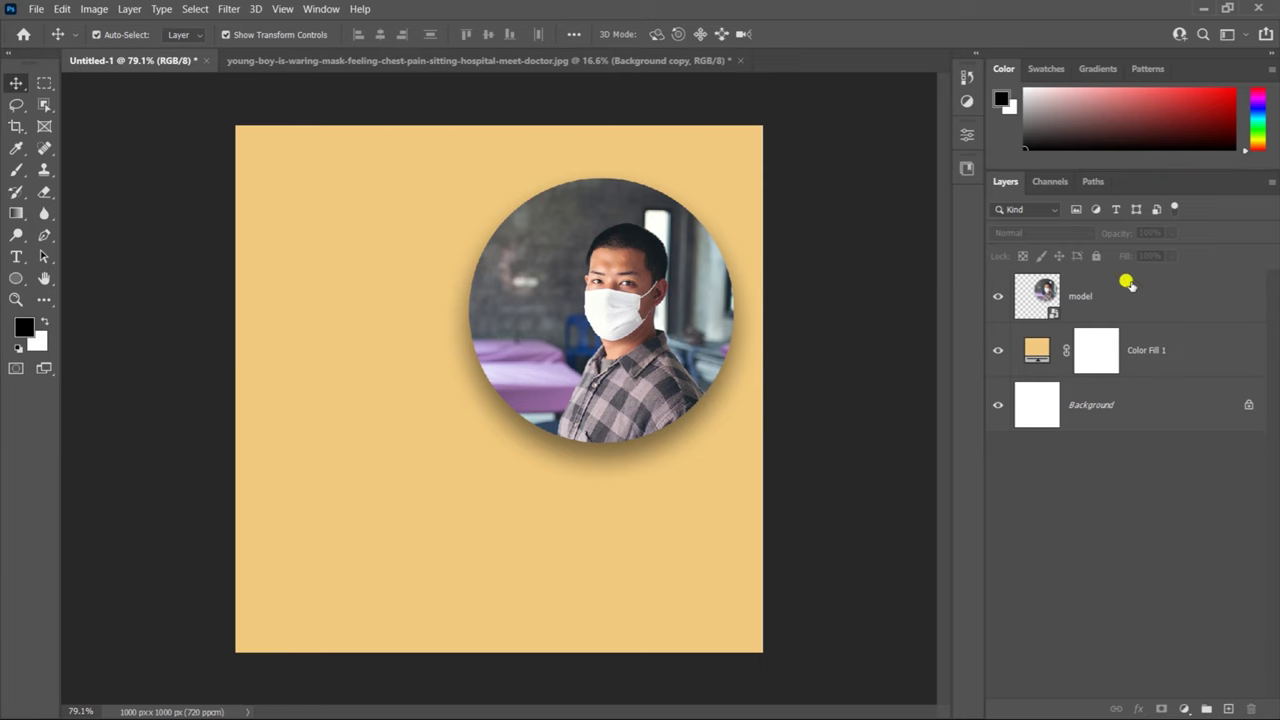
left_click(1099, 299)
left_click(1096, 256)
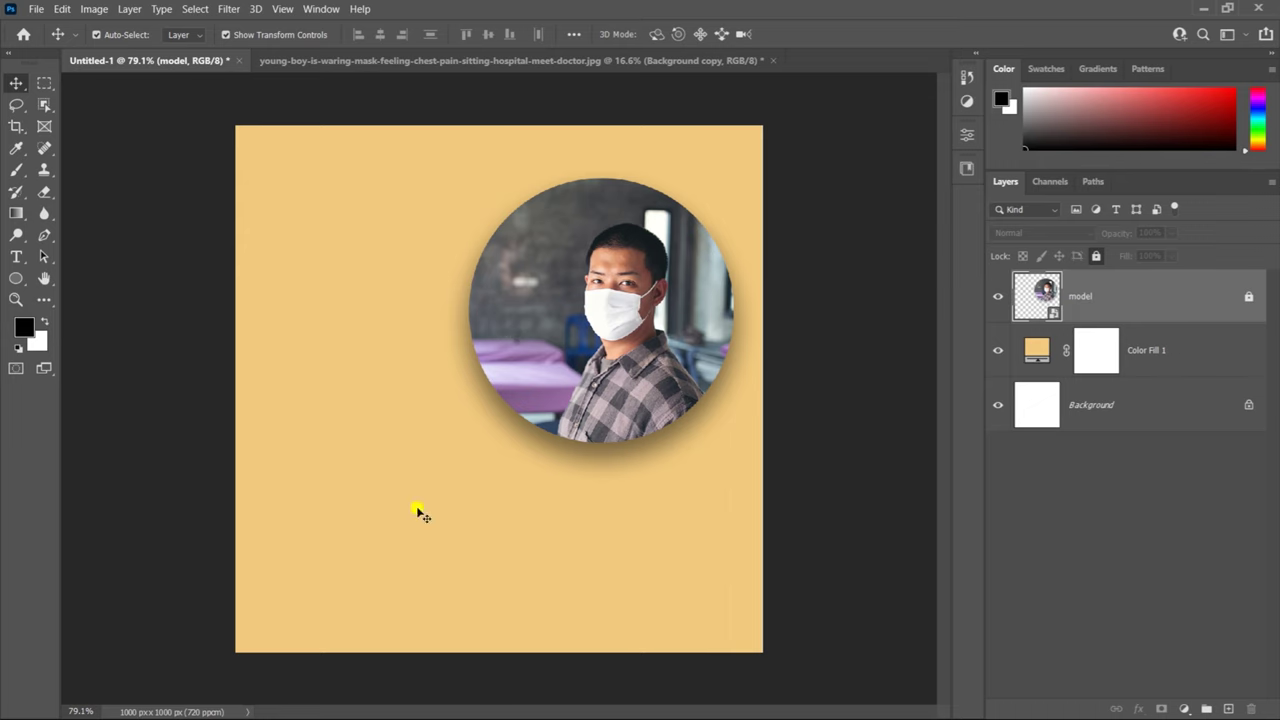
key("alt+Tab")
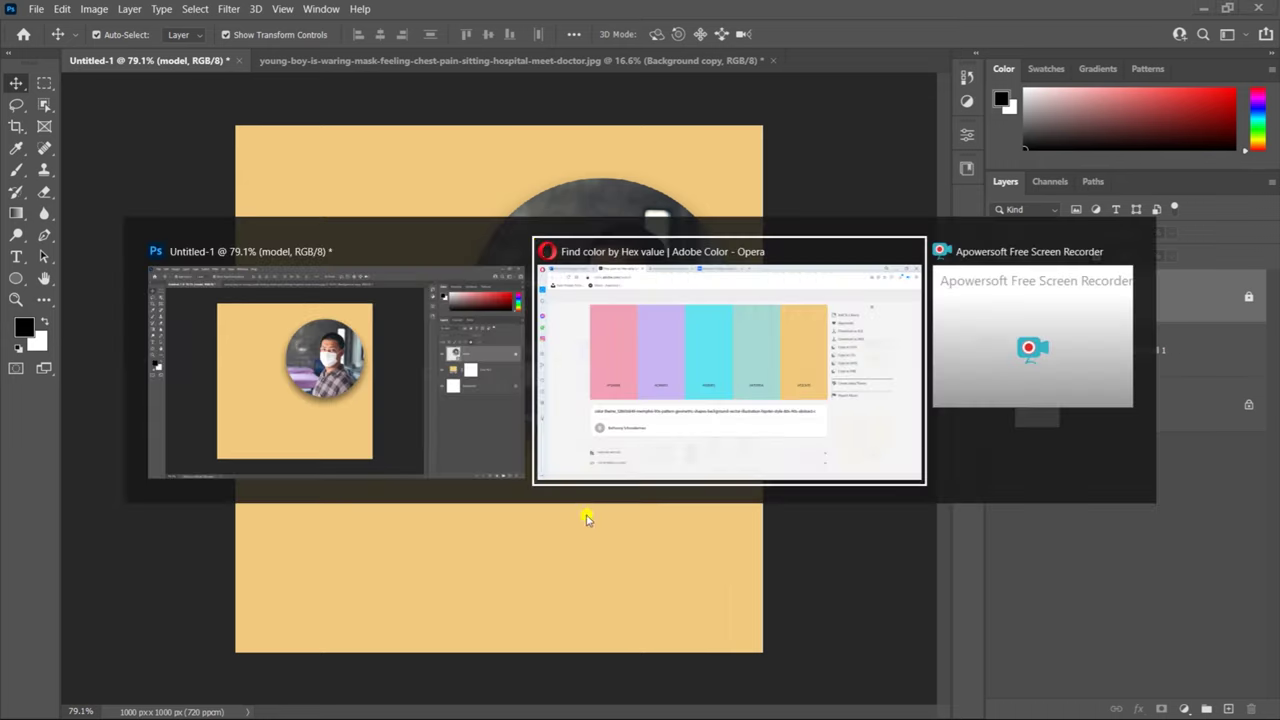
mouse_move(729, 360)
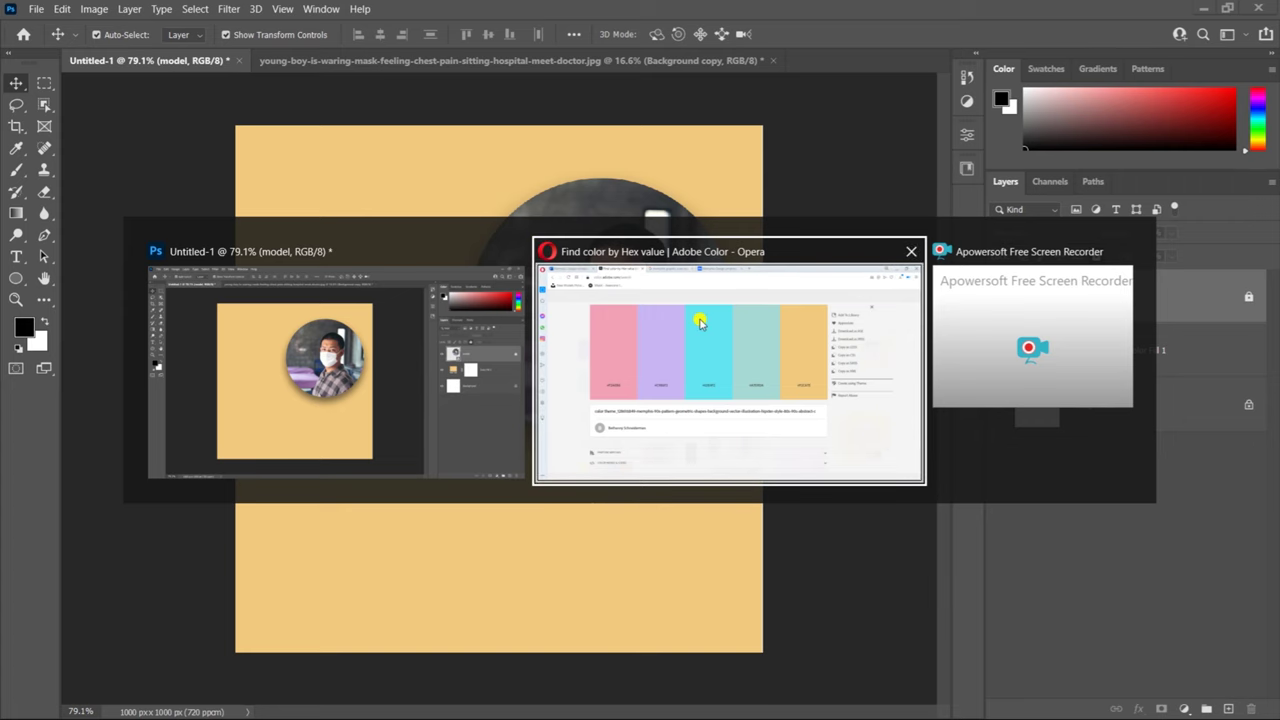
left_click(700, 318)
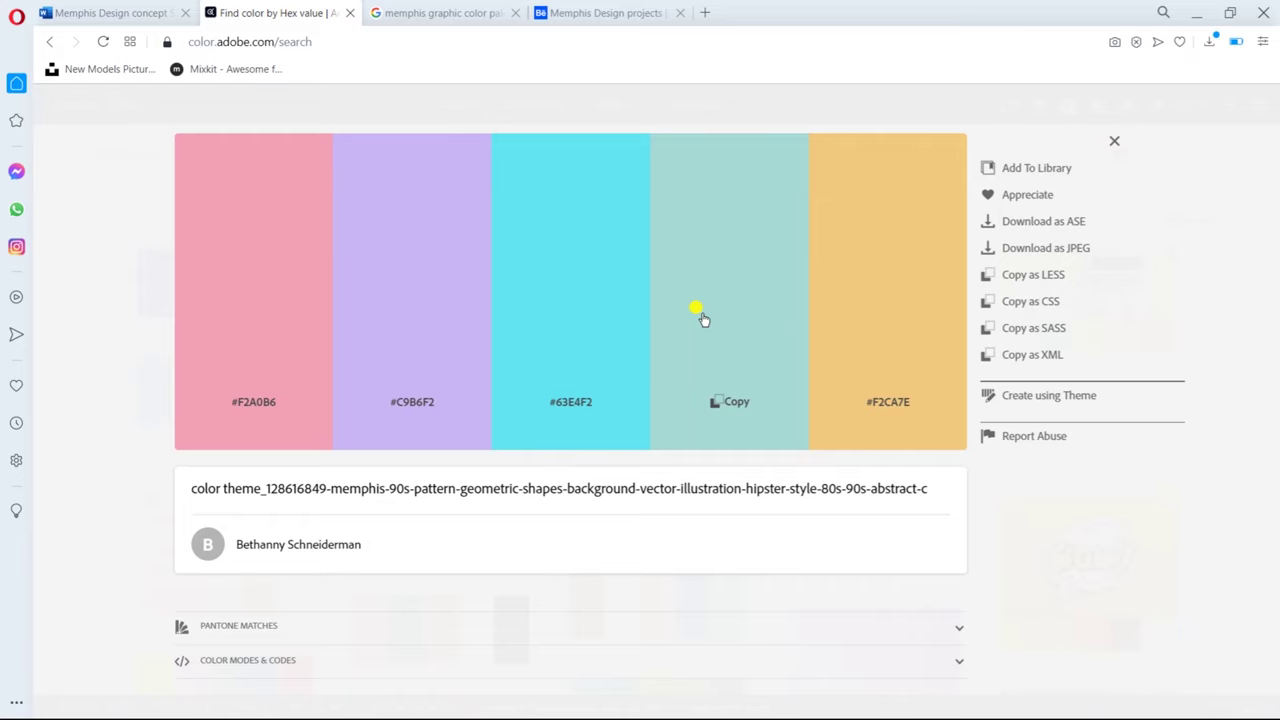
left_click(426, 8)
scroll(477, 375, "up", 2)
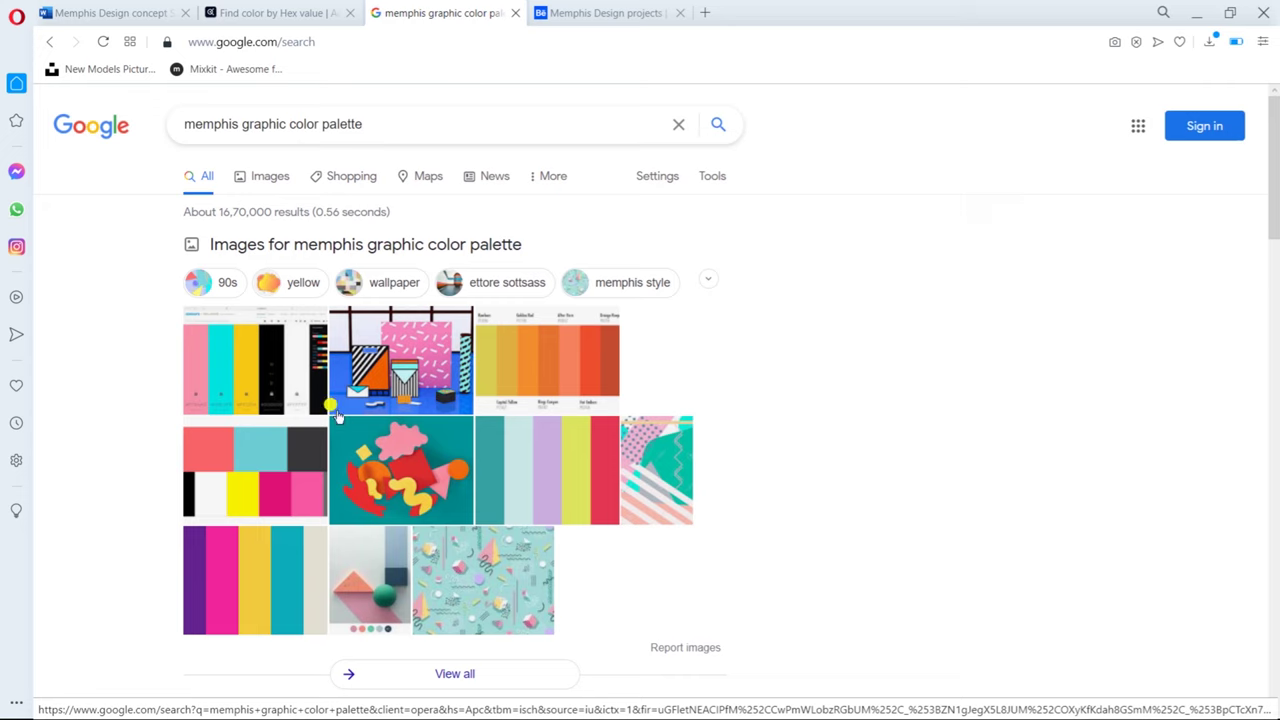
left_click(660, 12)
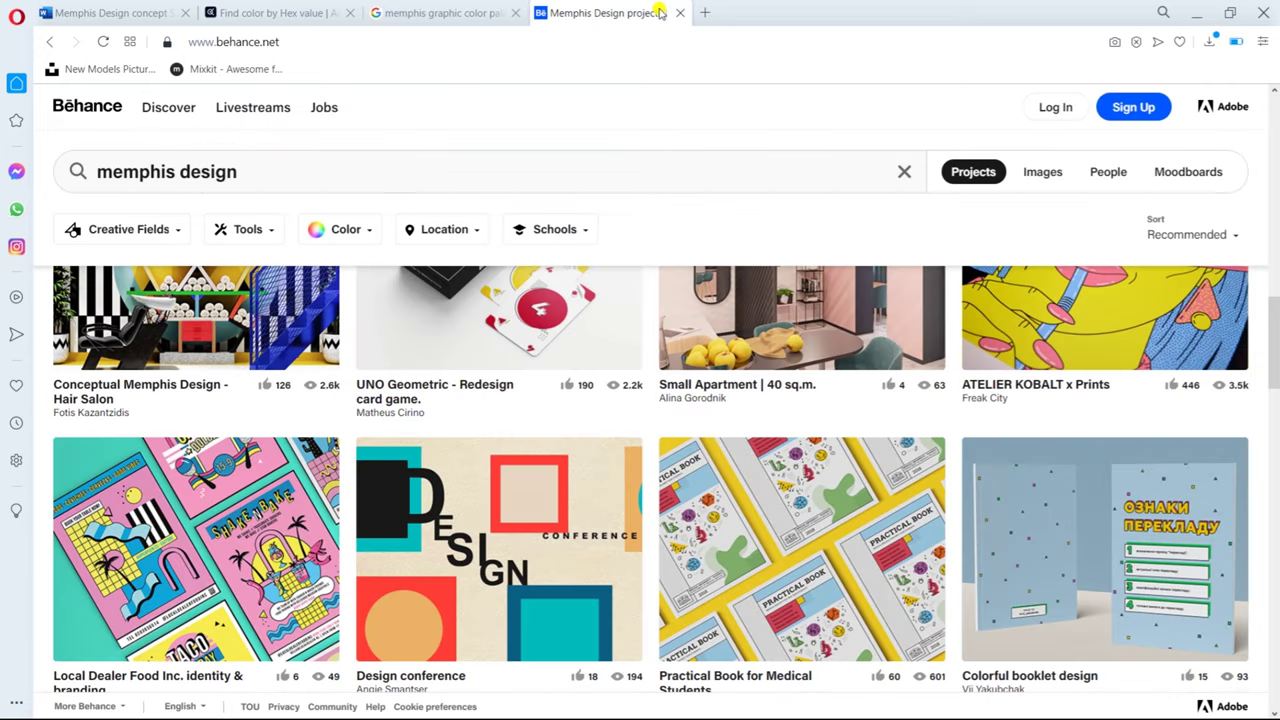
left_click(415, 10)
left_click(286, 12)
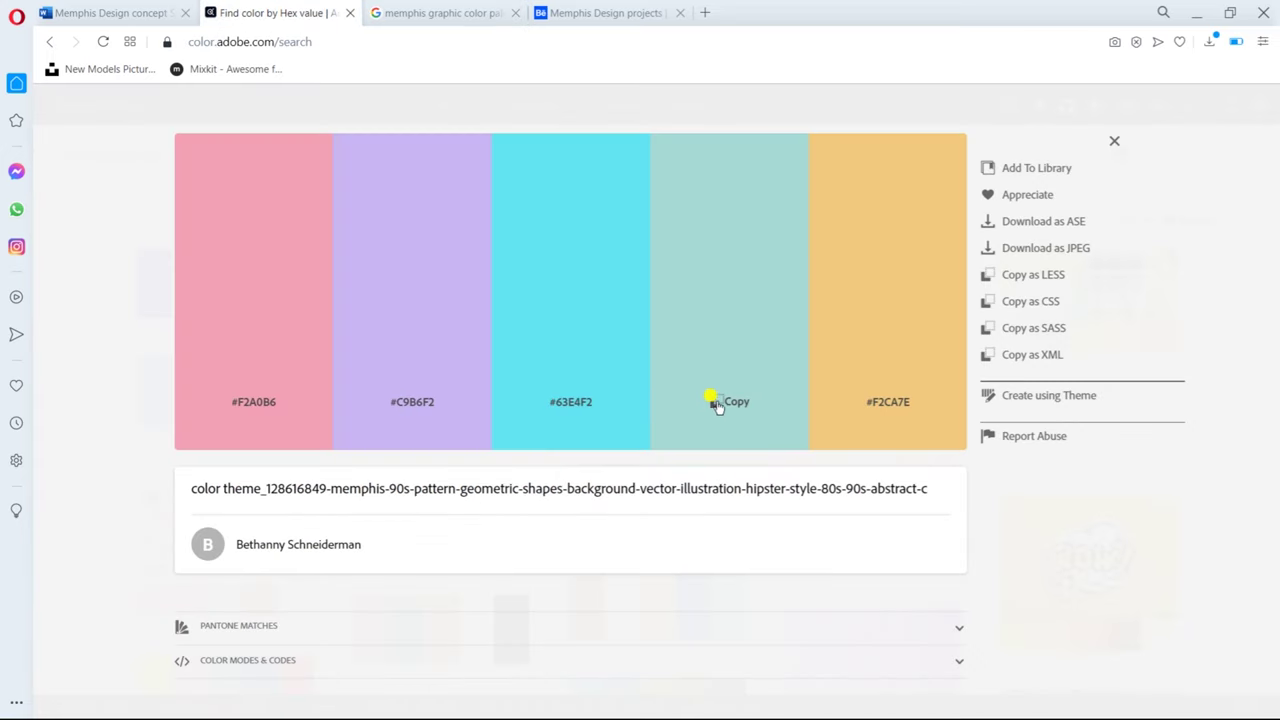
key("alt+Tab")
key("alt+Tab")
key("Escape")
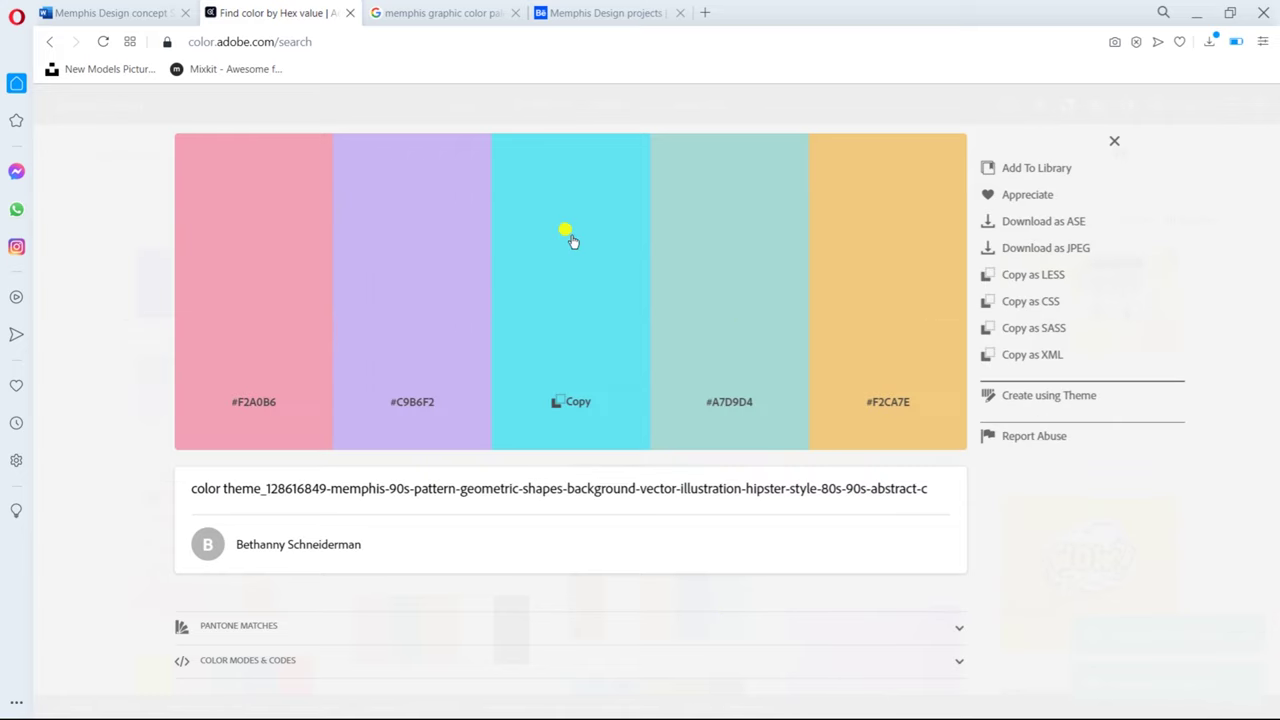
key("alt+Tab")
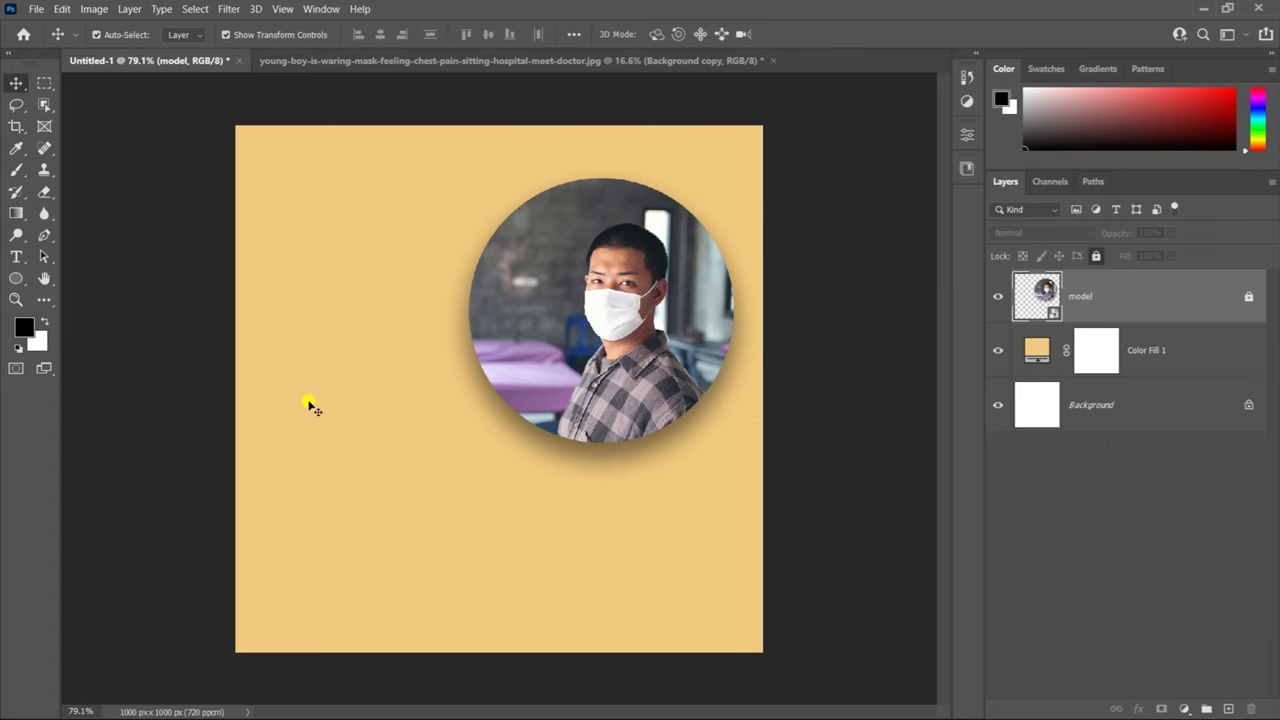
Step: Draw a circle in the poster's lower left and fill it light teal #a5dcd3
key("u")
left_click_drag(313, 437, 432, 558)
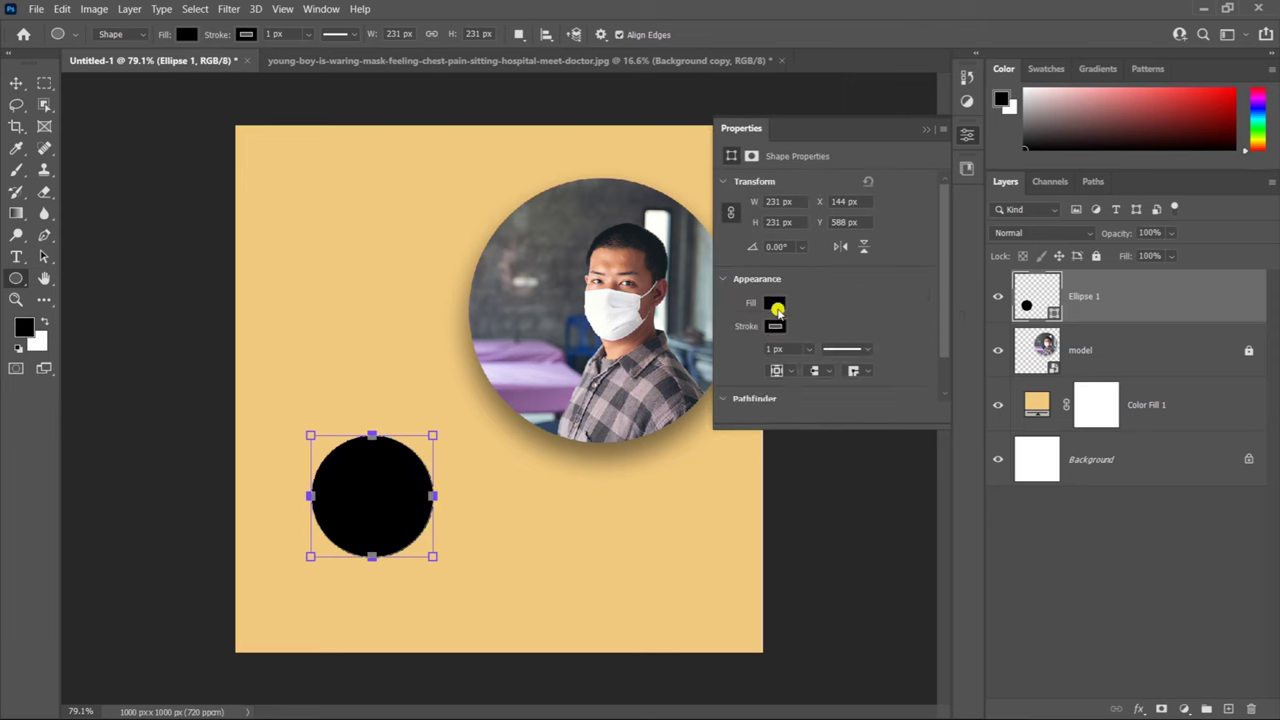
left_click(777, 308)
left_click(940, 337)
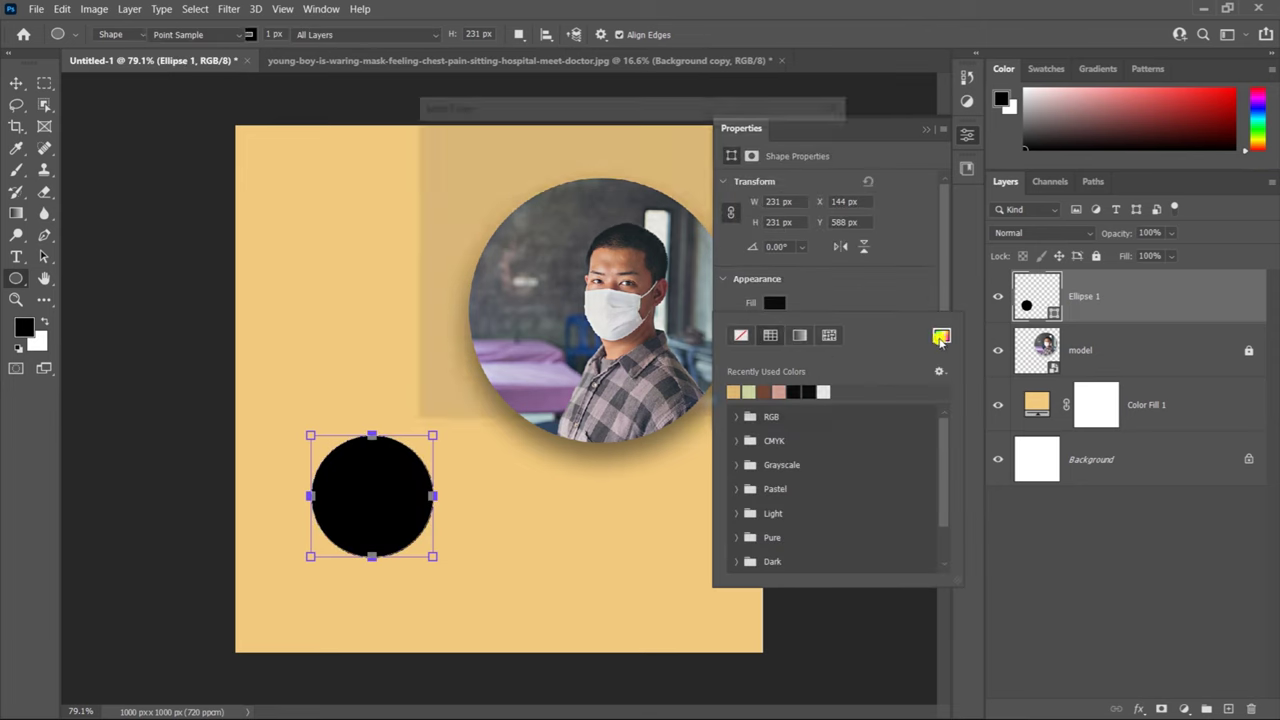
left_click(712, 402)
type("a5dcd3")
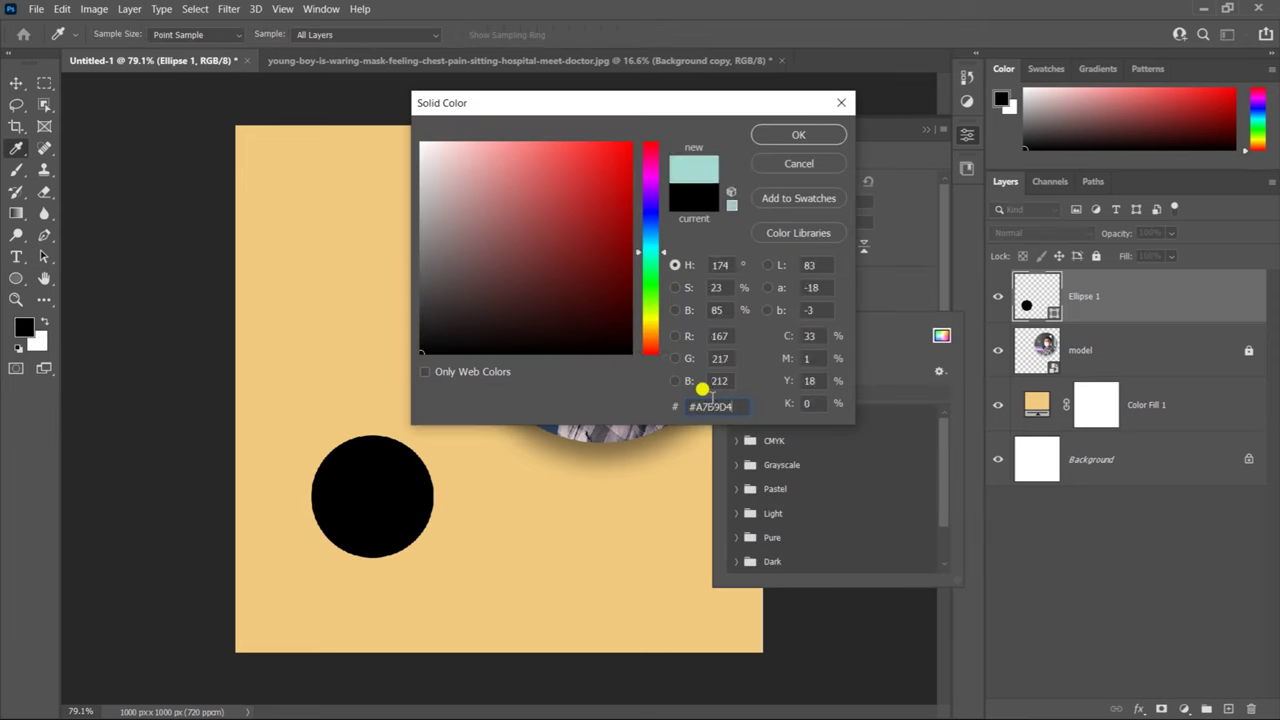
key("Return")
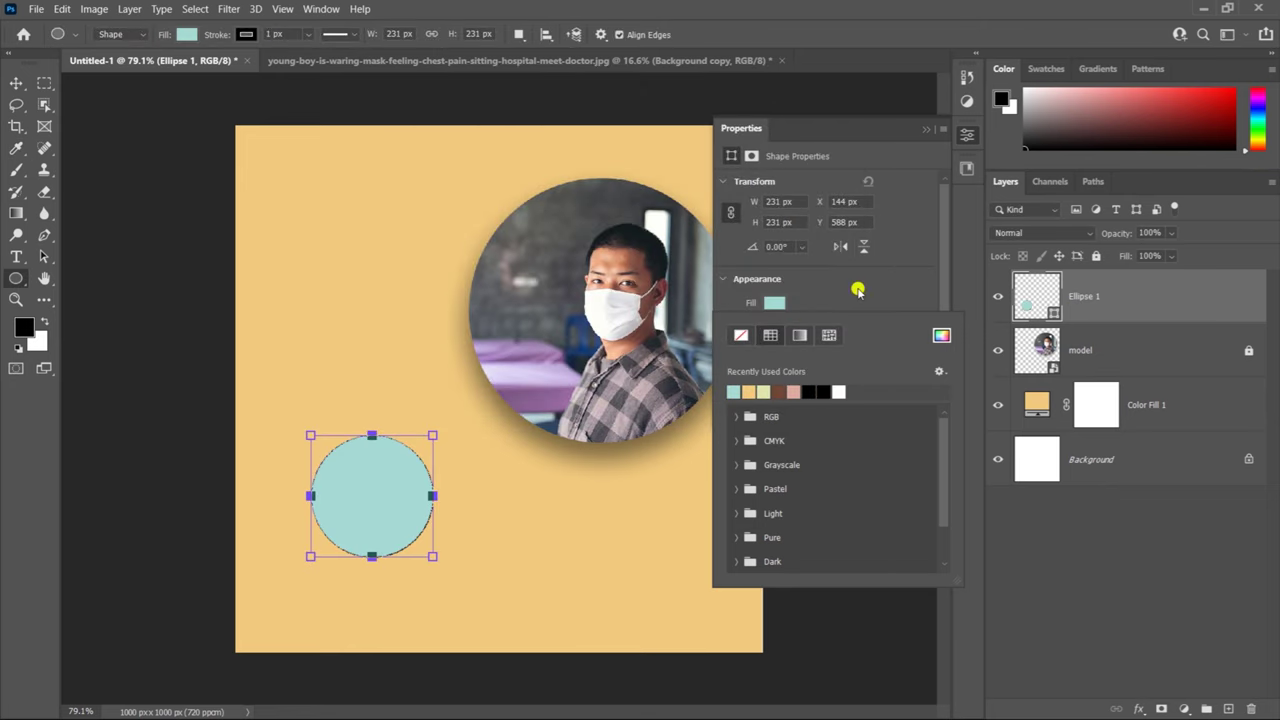
left_click(931, 127)
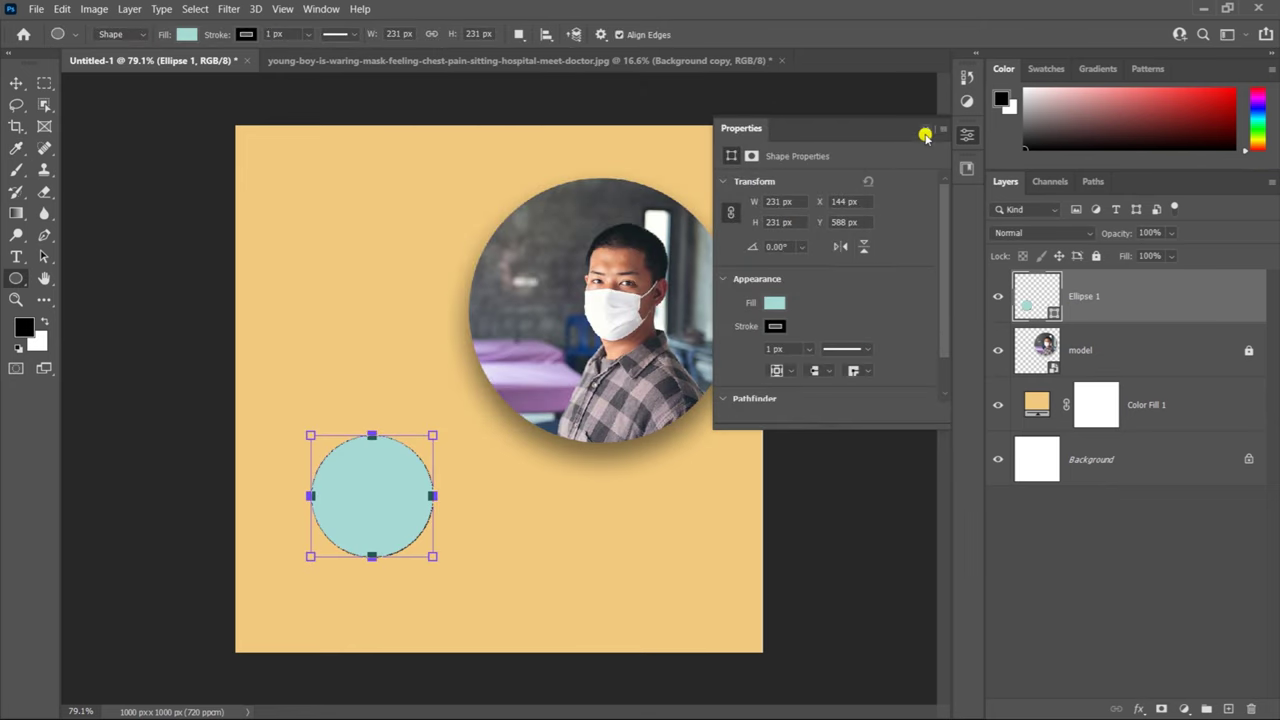
left_click(777, 329)
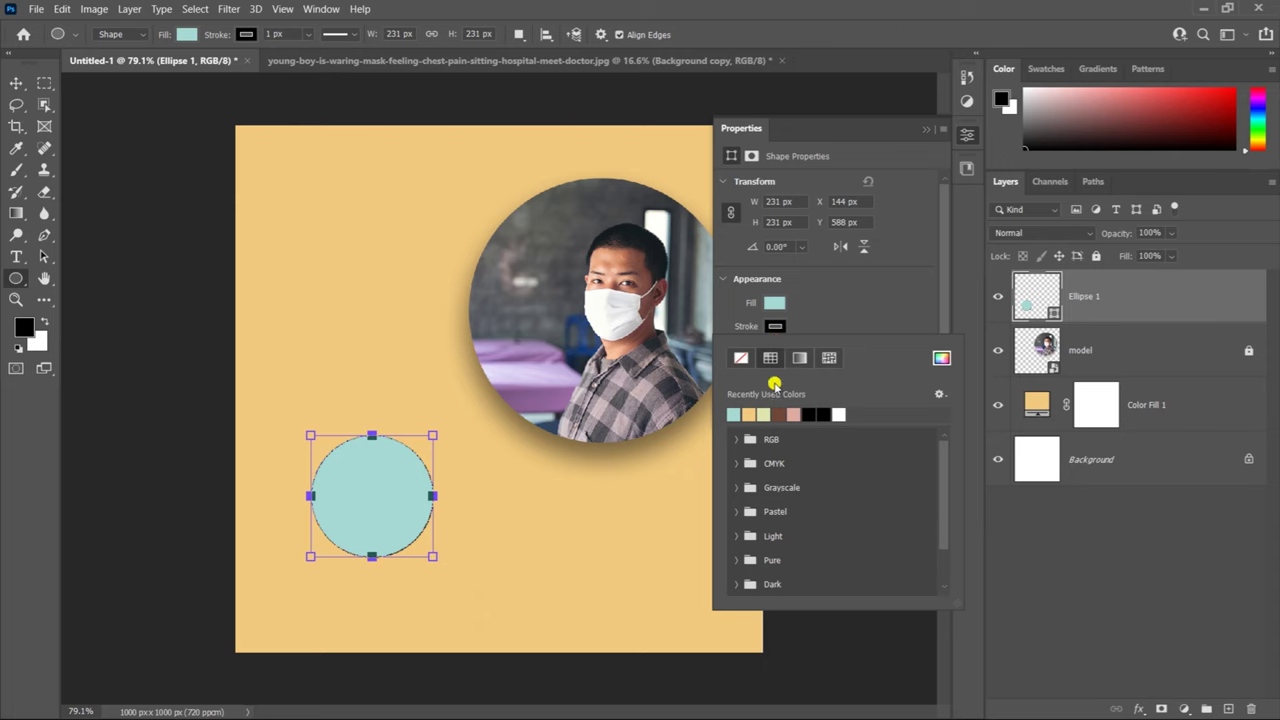
left_click(784, 329)
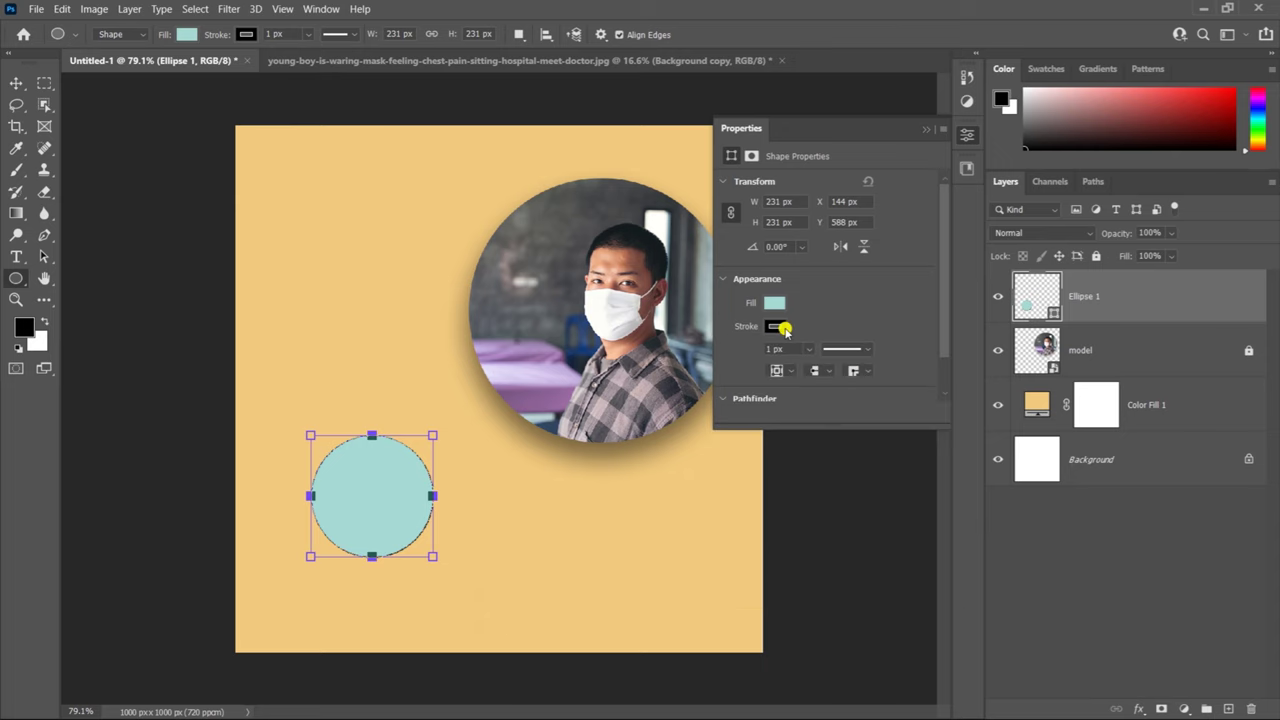
left_click(809, 351)
Step: Remove the teal circle's outline by setting its stroke width to 0 px
left_click_drag(814, 363, 780, 372)
left_click(926, 129)
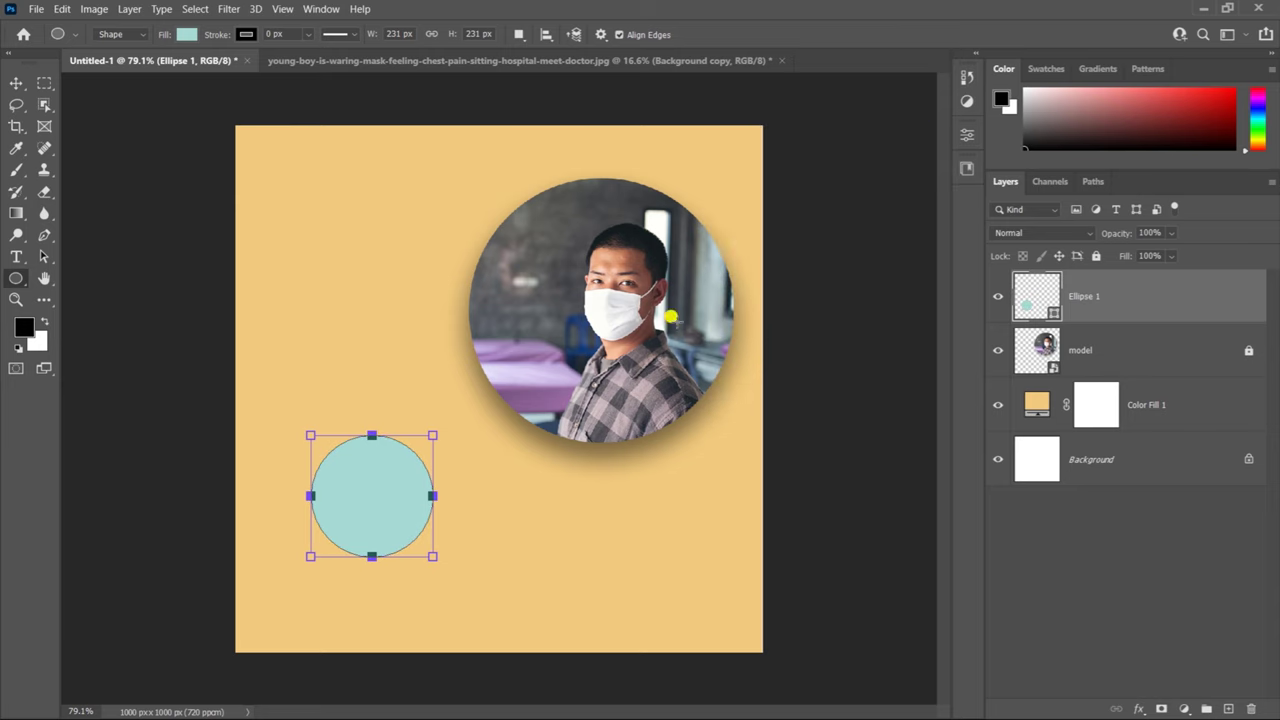
left_click(16, 83)
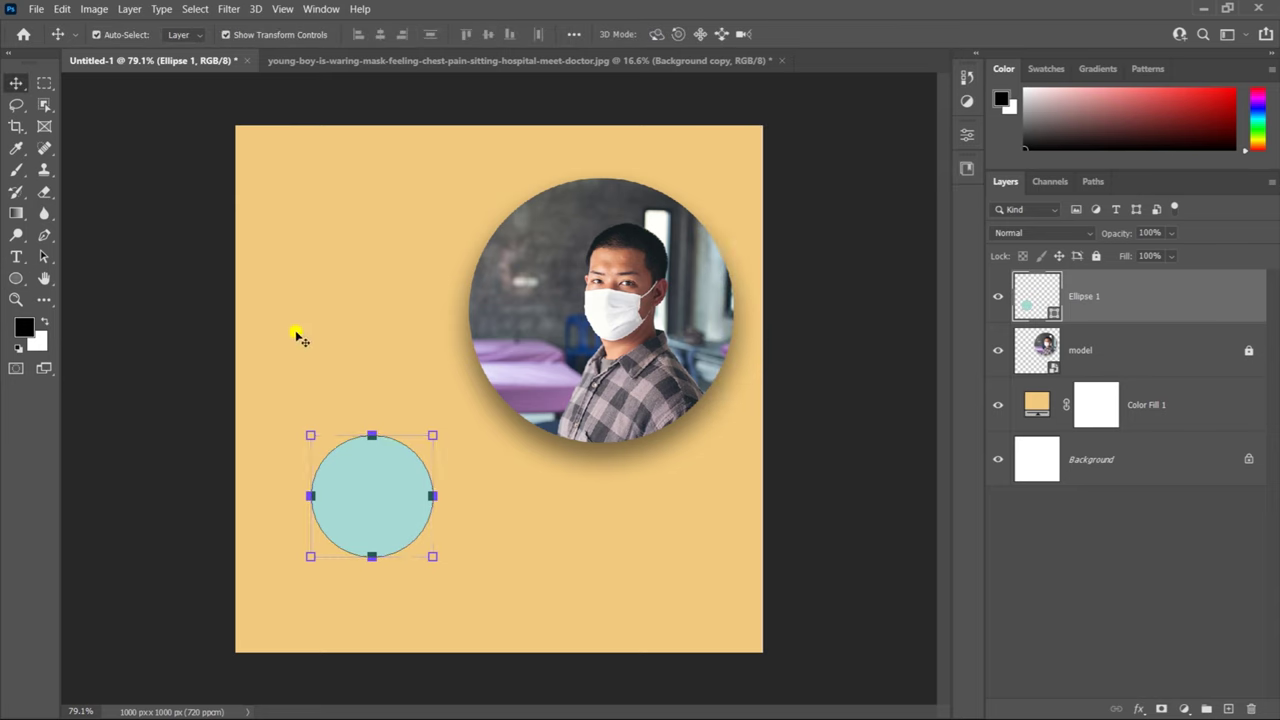
left_click(297, 337)
Step: Alt-drag a copy of the teal circle so one sits at the top edge, one at the bottom-left corner
mouse_move(371, 494)
left_mouse_down()
mouse_move(257, 624)
mouse_move(451, 120)
left_mouse_up()
left_click(120, 94)
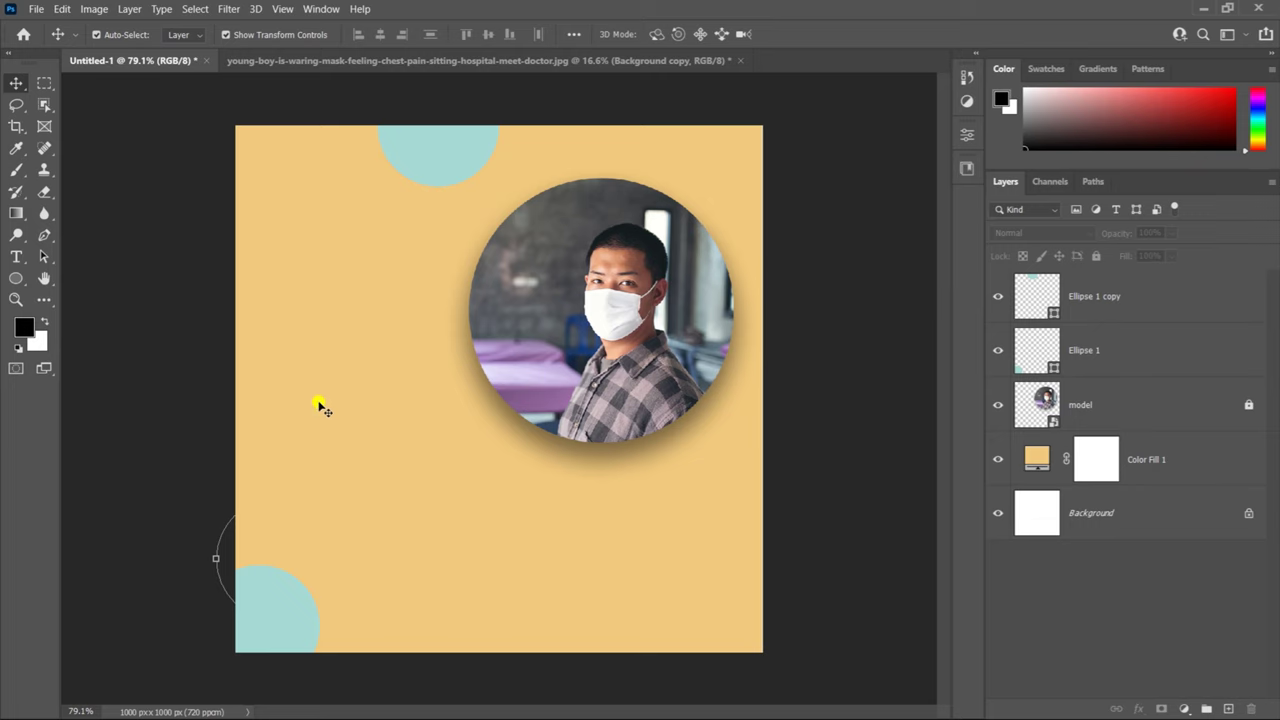
left_click(16, 279)
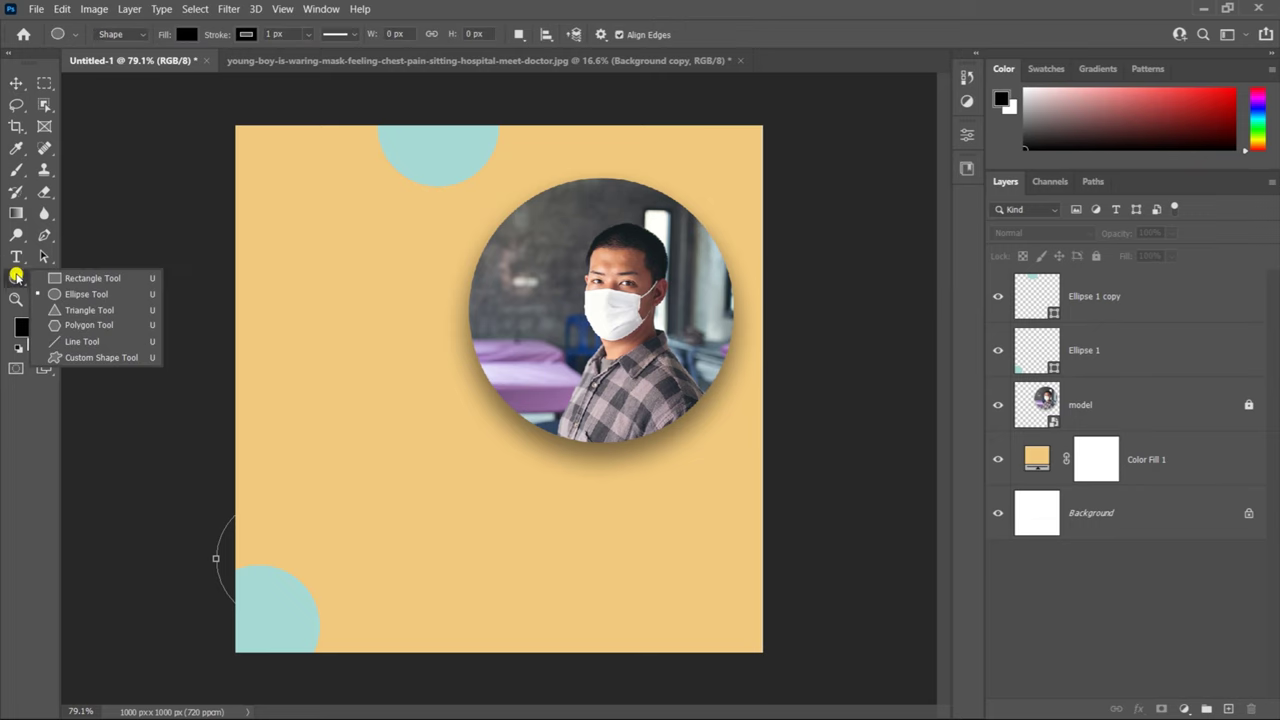
Step: Draw a tall black rectangle of about 204×409 px on the poster's left
left_click(100, 293)
key("shift+u")
left_click_drag(303, 240, 395, 450)
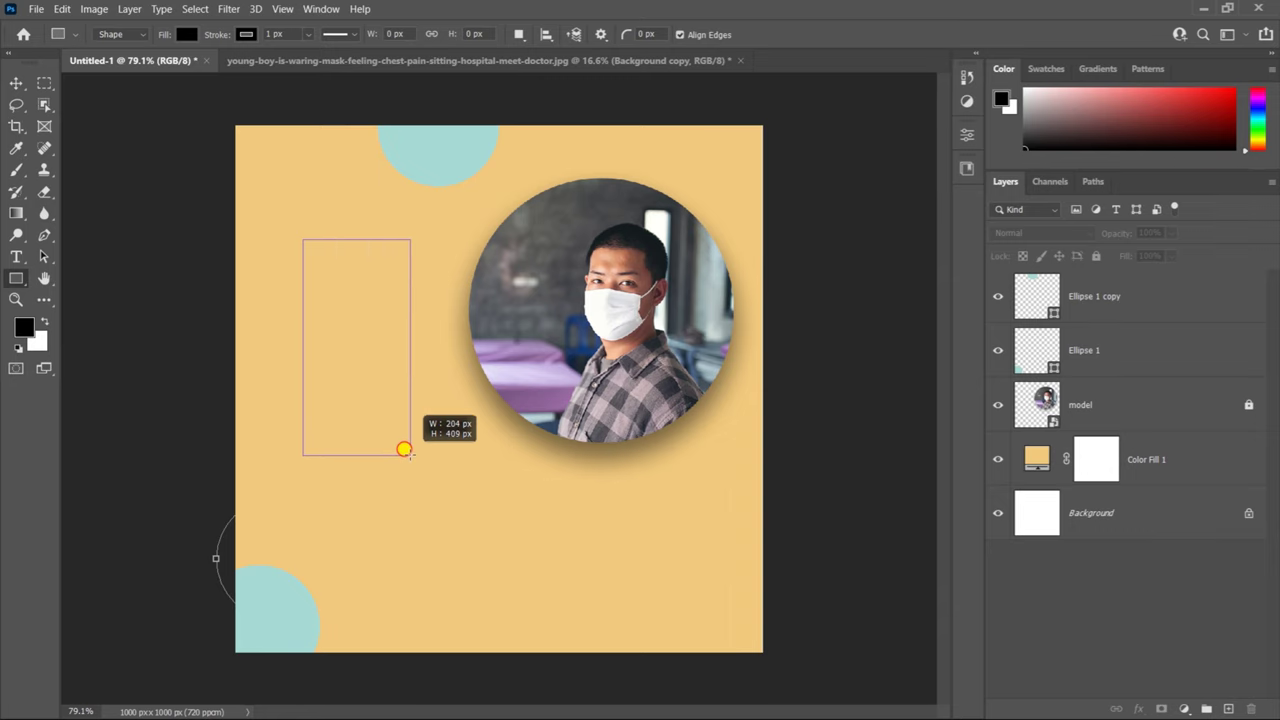
left_click_drag(395, 450, 410, 455)
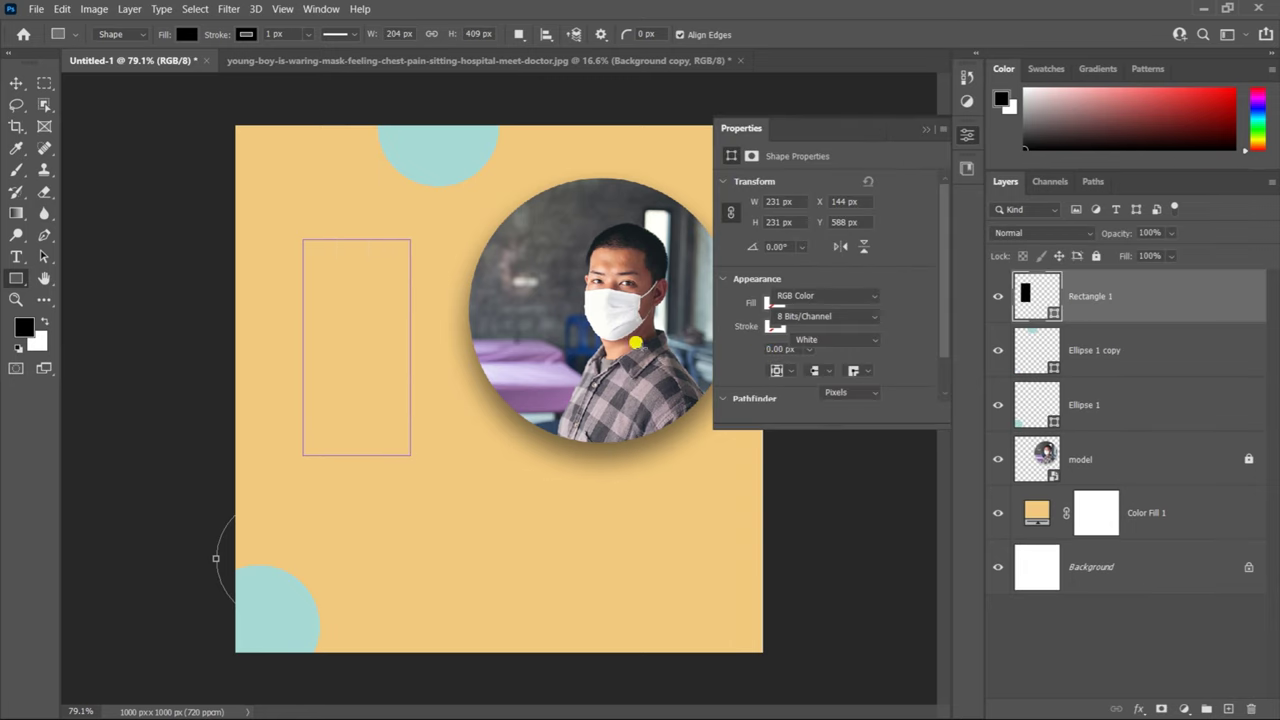
scroll(834, 352, "down", 1)
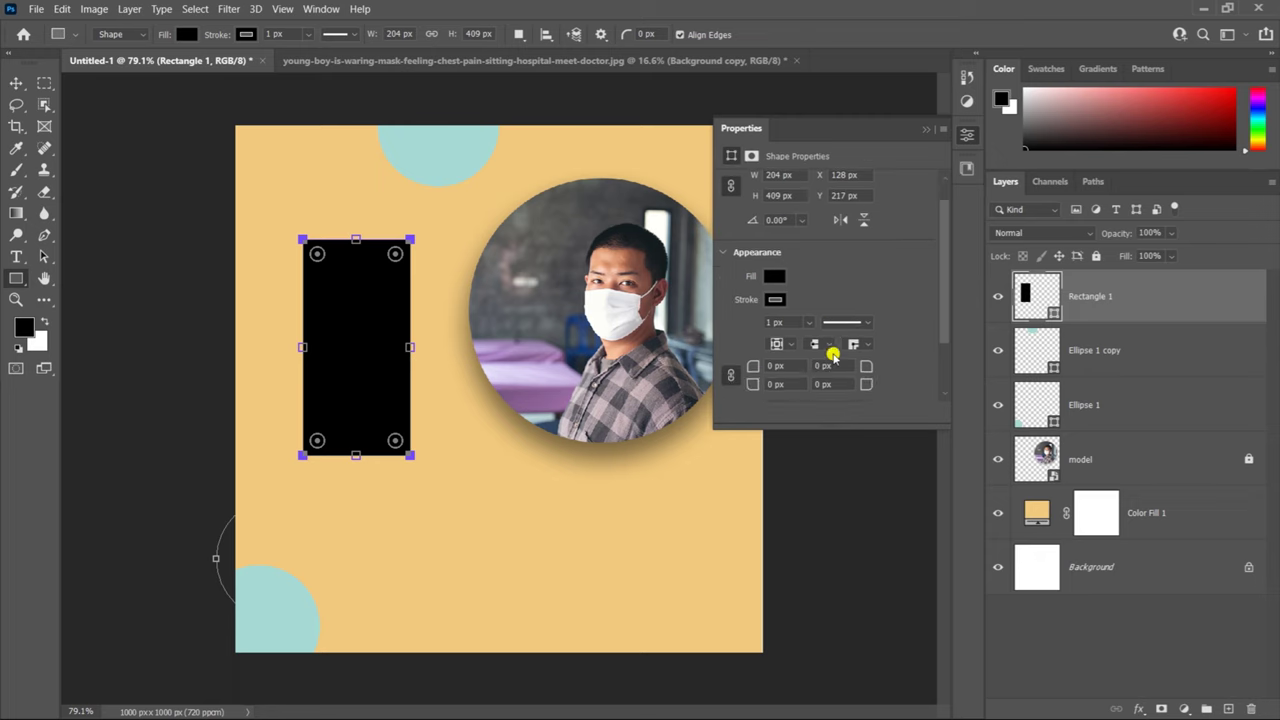
Step: Reset the rectangle's corner radii, then round its top-left and bottom-right corners to 30 px
left_click_drag(755, 367, 754, 358)
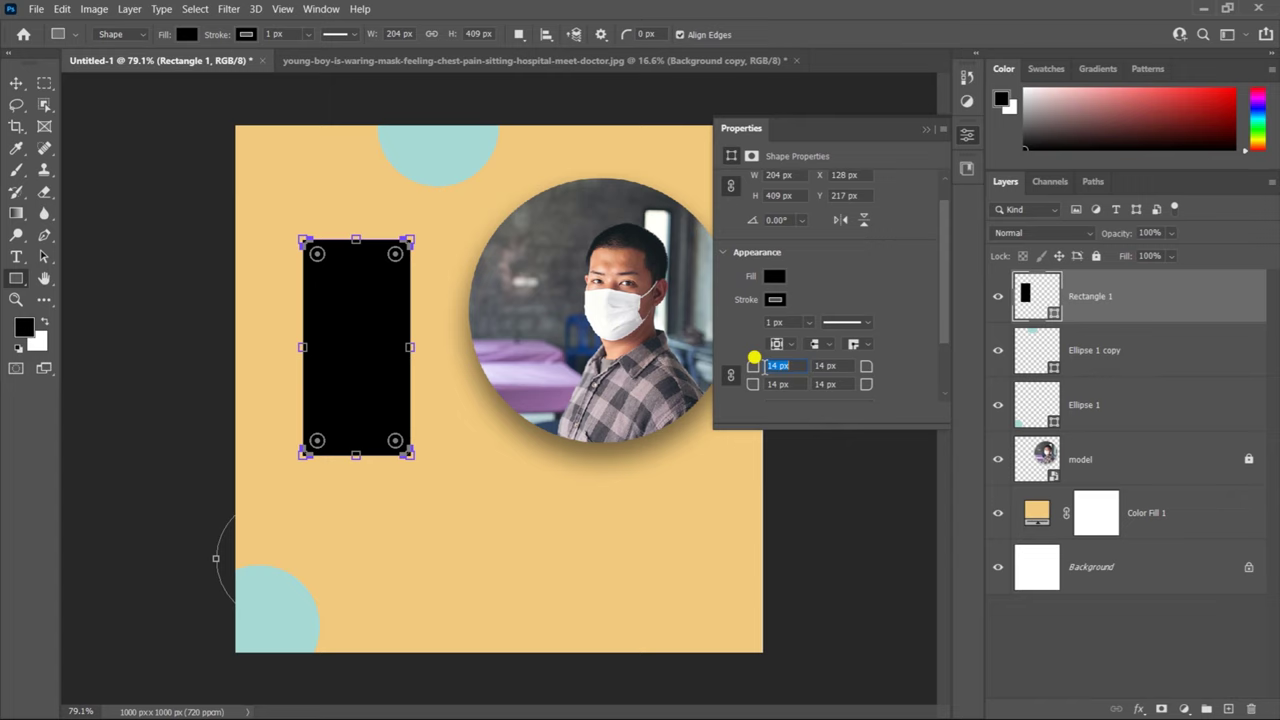
mouse_move(749, 365)
left_mouse_down()
mouse_move(777, 366)
mouse_move(726, 391)
left_mouse_up()
scroll(749, 363, "down", 1)
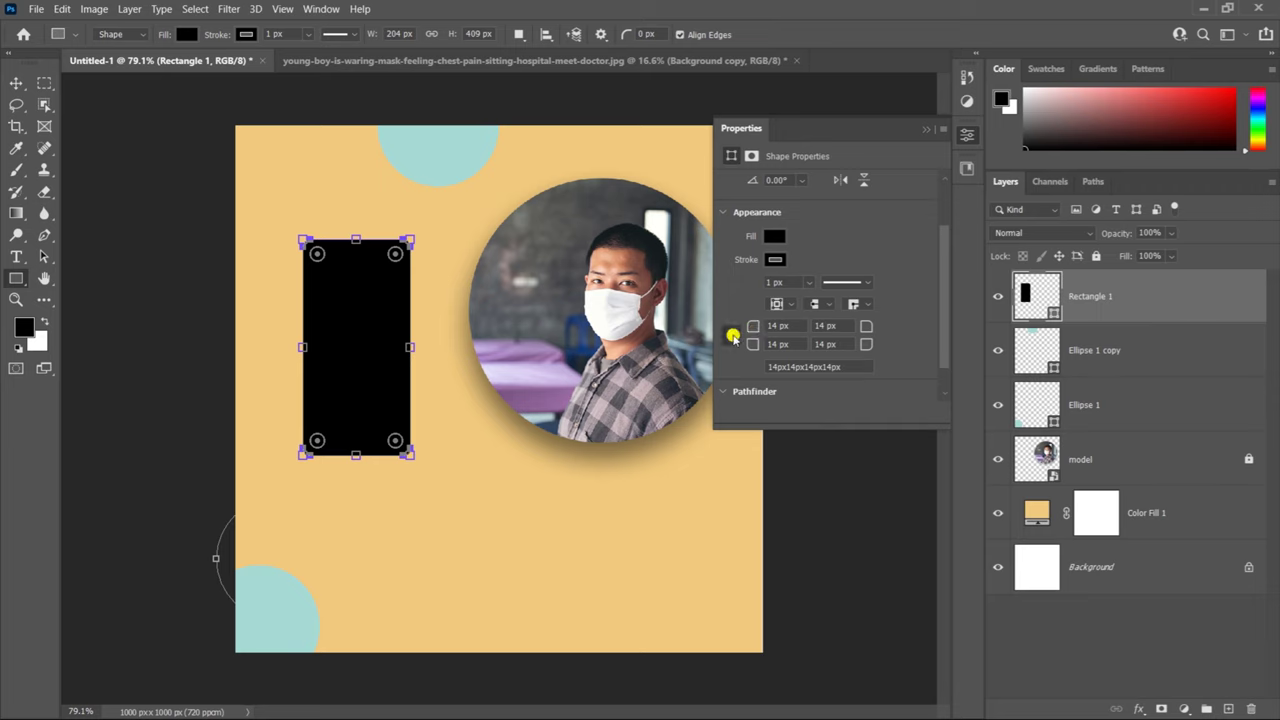
left_click_drag(751, 324, 709, 329)
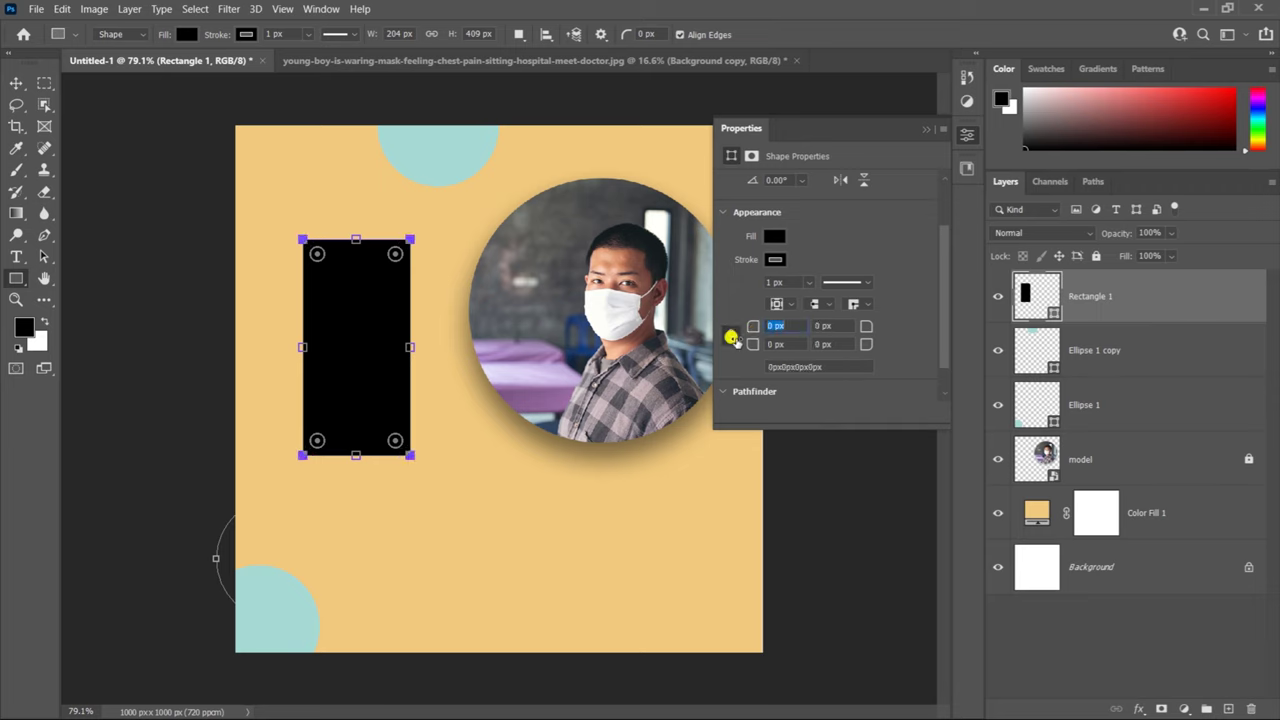
mouse_move(730, 335)
type("12")
key("Return")
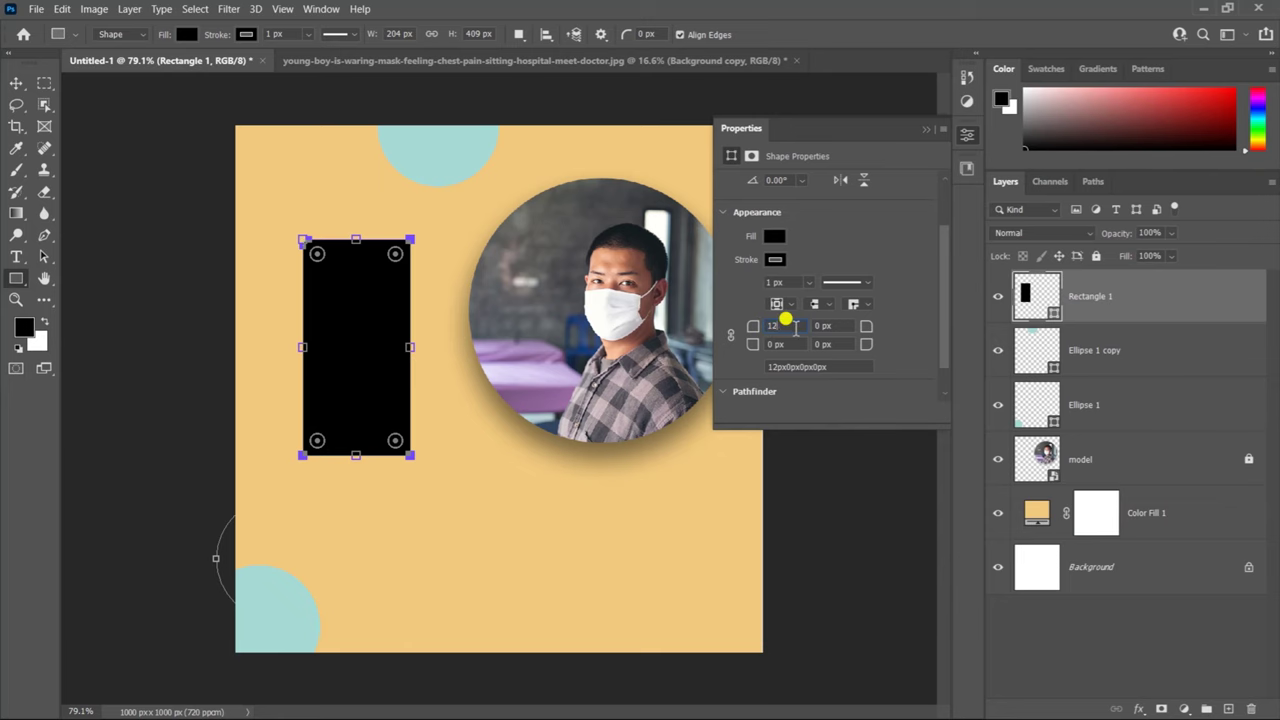
type("30")
key("Return")
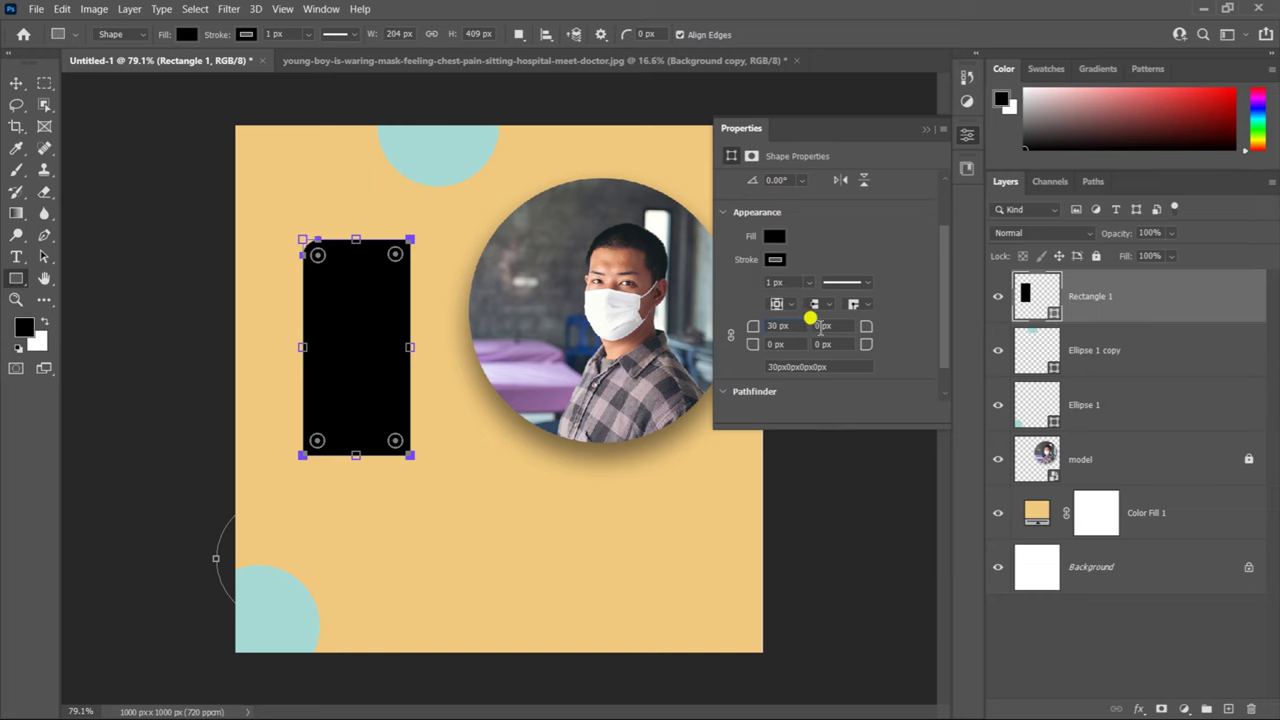
left_click(819, 336)
key("Return")
Step: Increase the top-left and bottom-right corner radii to 114 px for a leaf shape
left_click_drag(815, 342, 942, 340)
left_click(802, 322)
key("BackSpace")
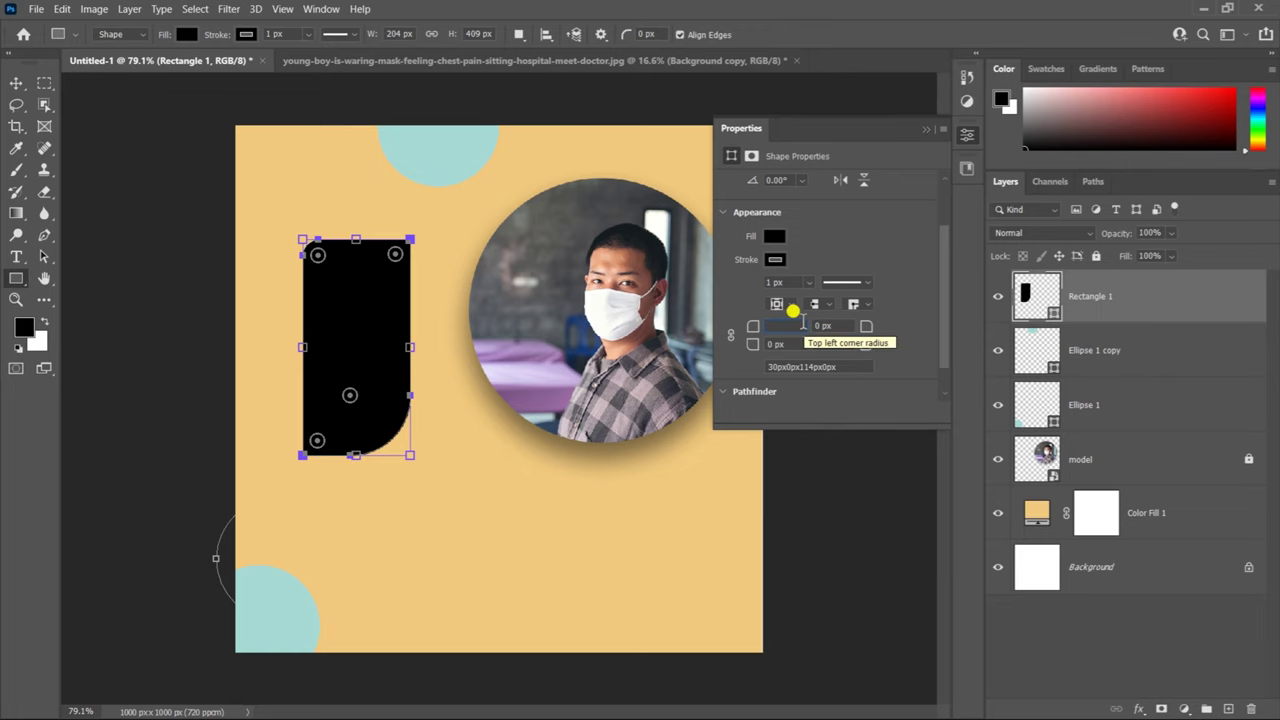
type("114")
key("Return")
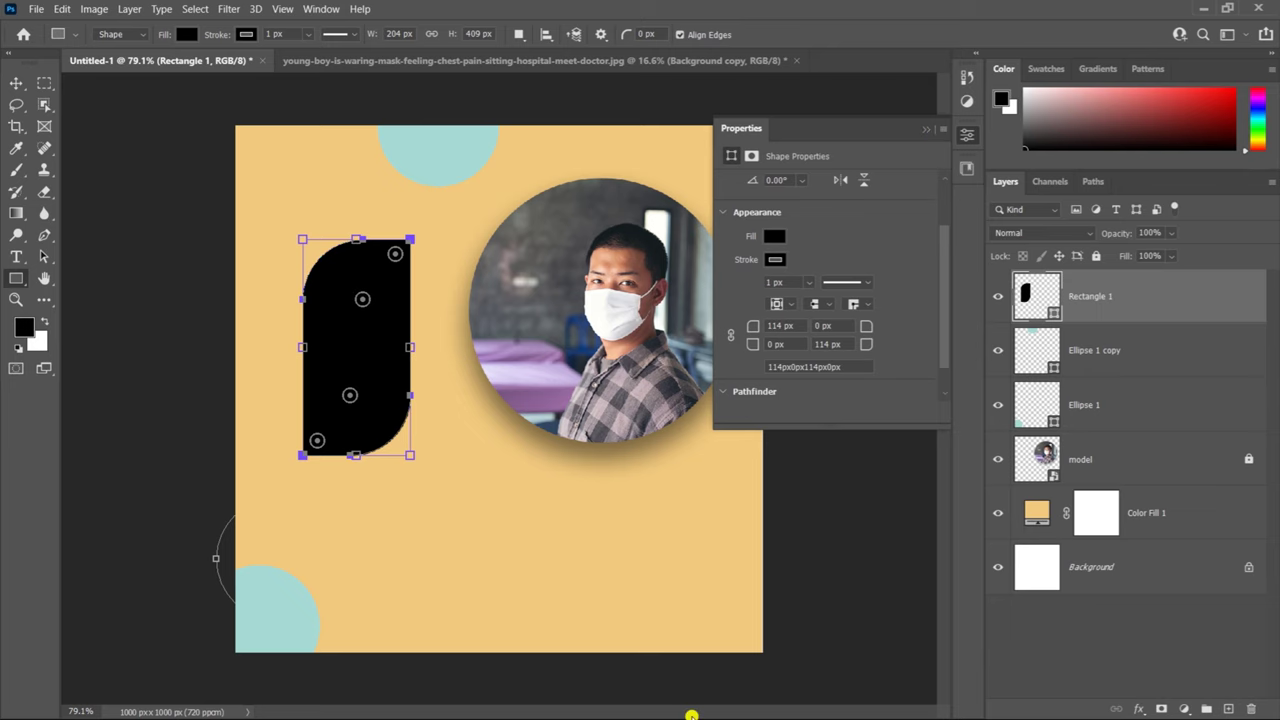
key("alt+Tab")
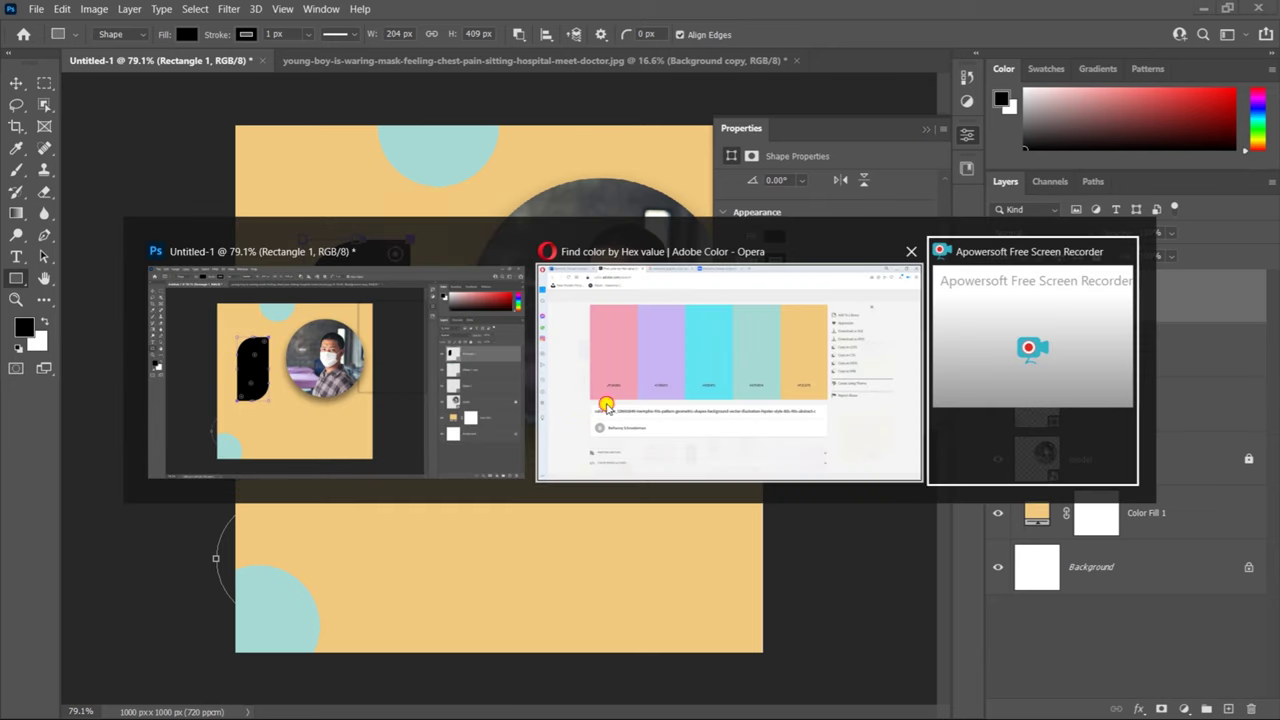
Step: Check the lavender swatch on the Adobe Color palette, then return to the Photoshop poster
left_click(612, 405)
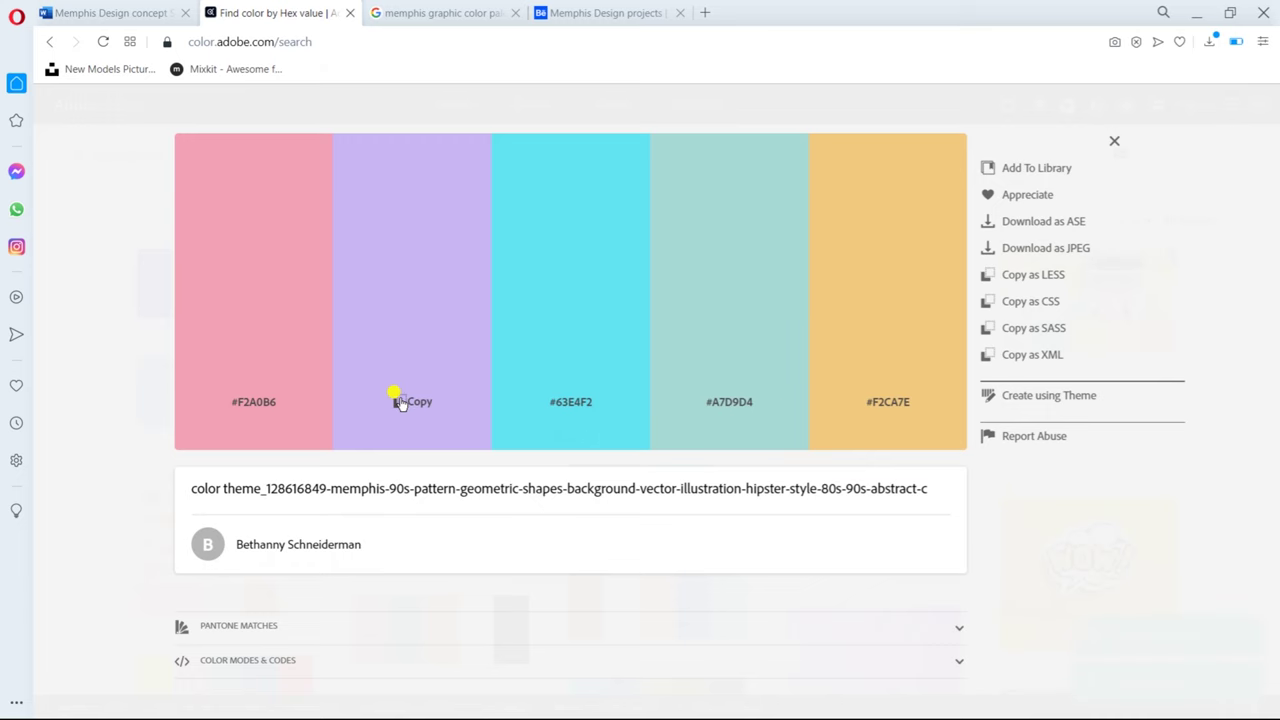
key("alt+Tab")
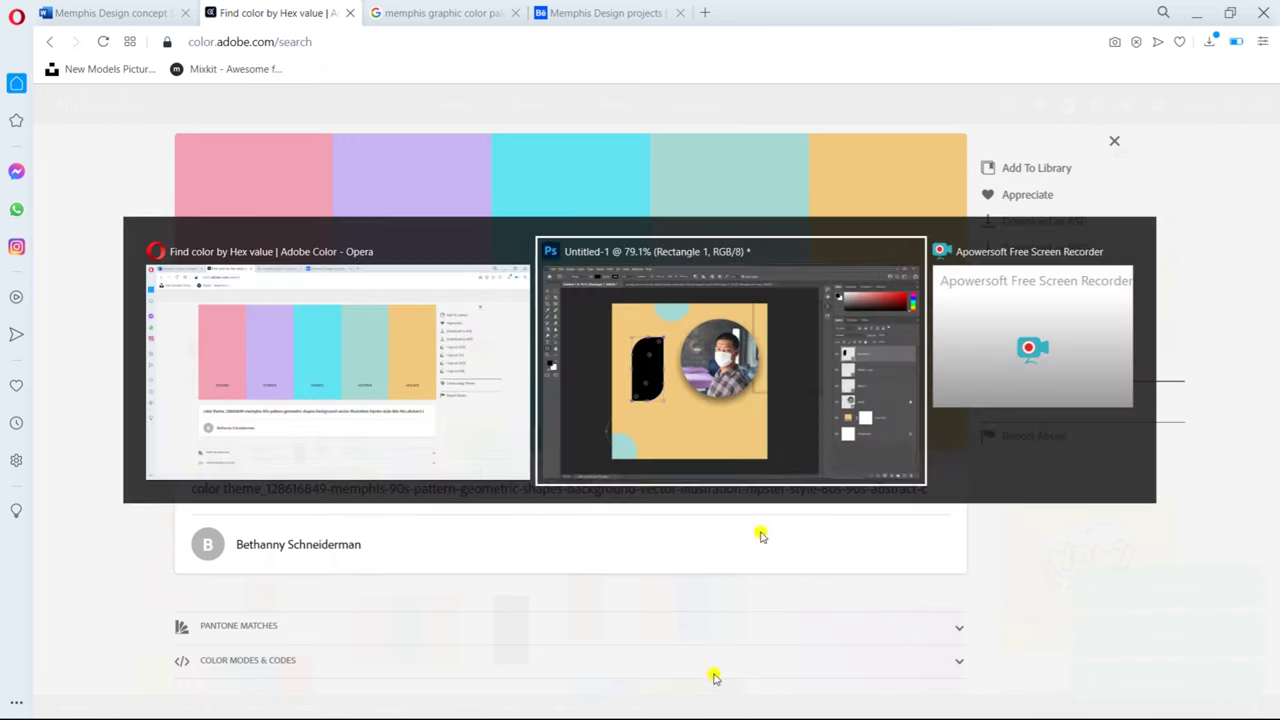
left_click(786, 455)
Step: Fill the black leaf-shaped rectangle with lavender #C9B6F2
scroll(815, 250, "up", 3)
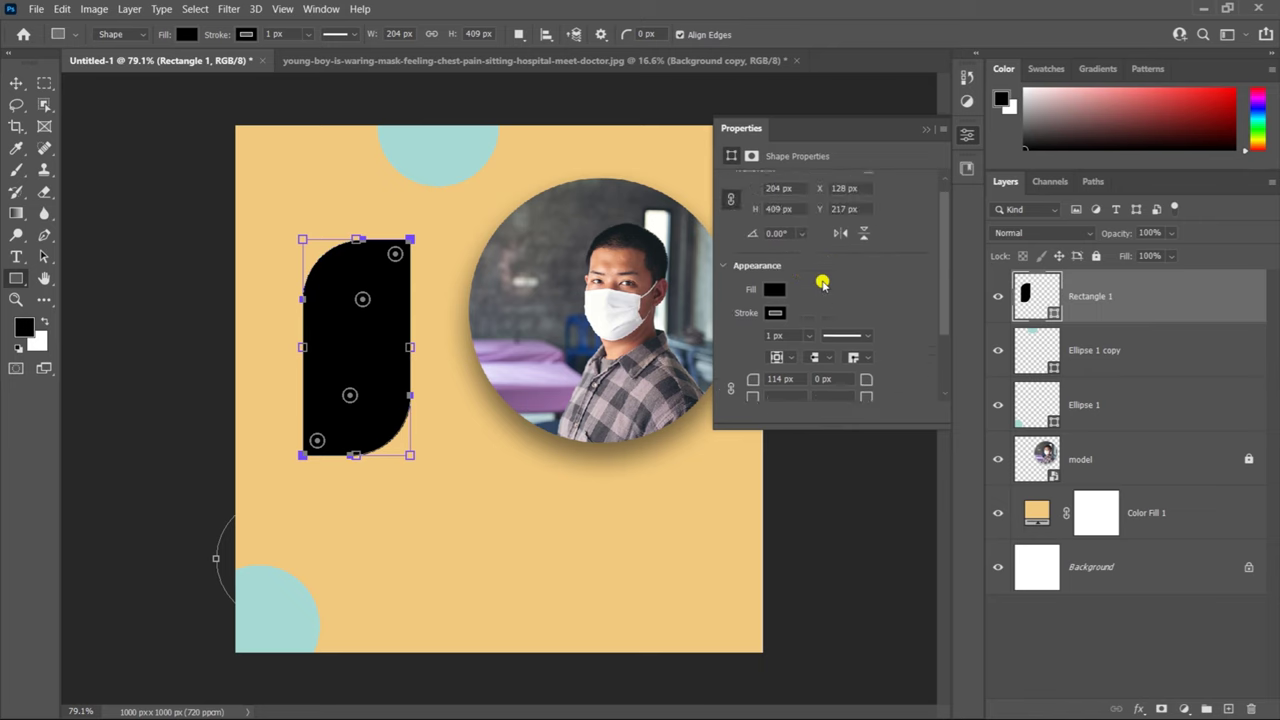
scroll(835, 279, "down", 2)
scroll(834, 285, "down", 2)
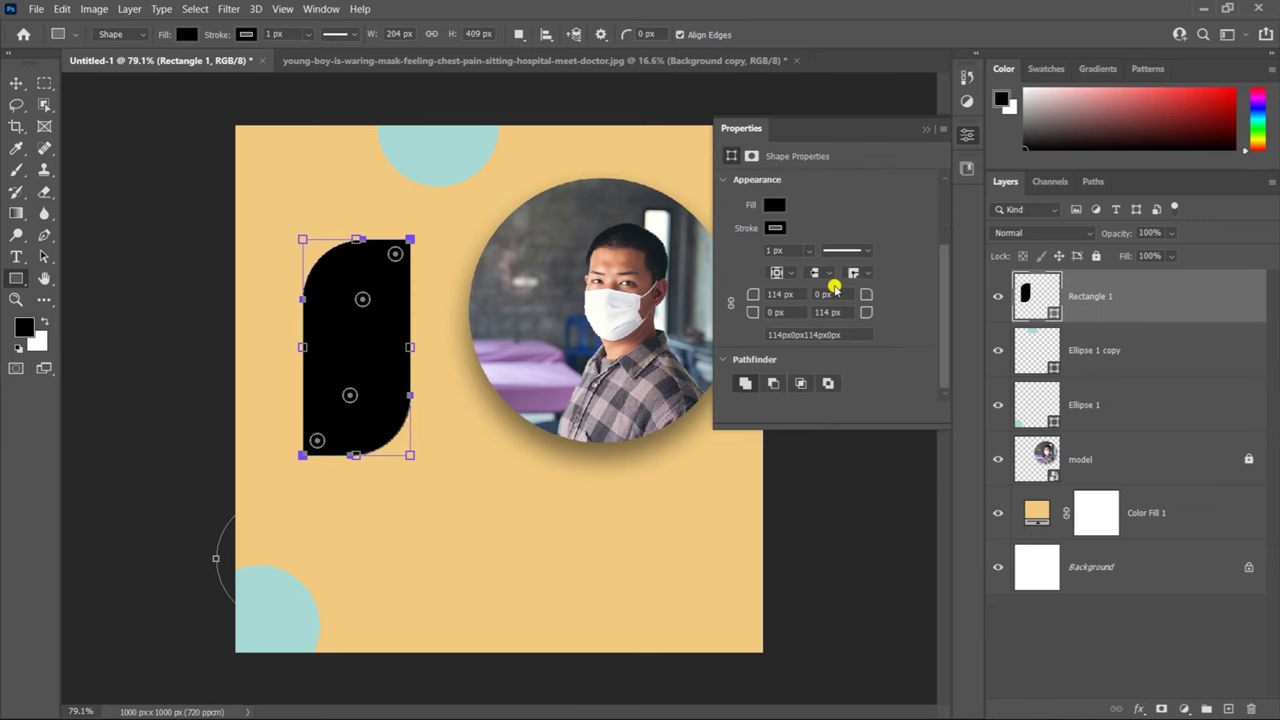
scroll(834, 280, "up", 1)
scroll(840, 290, "up", 3)
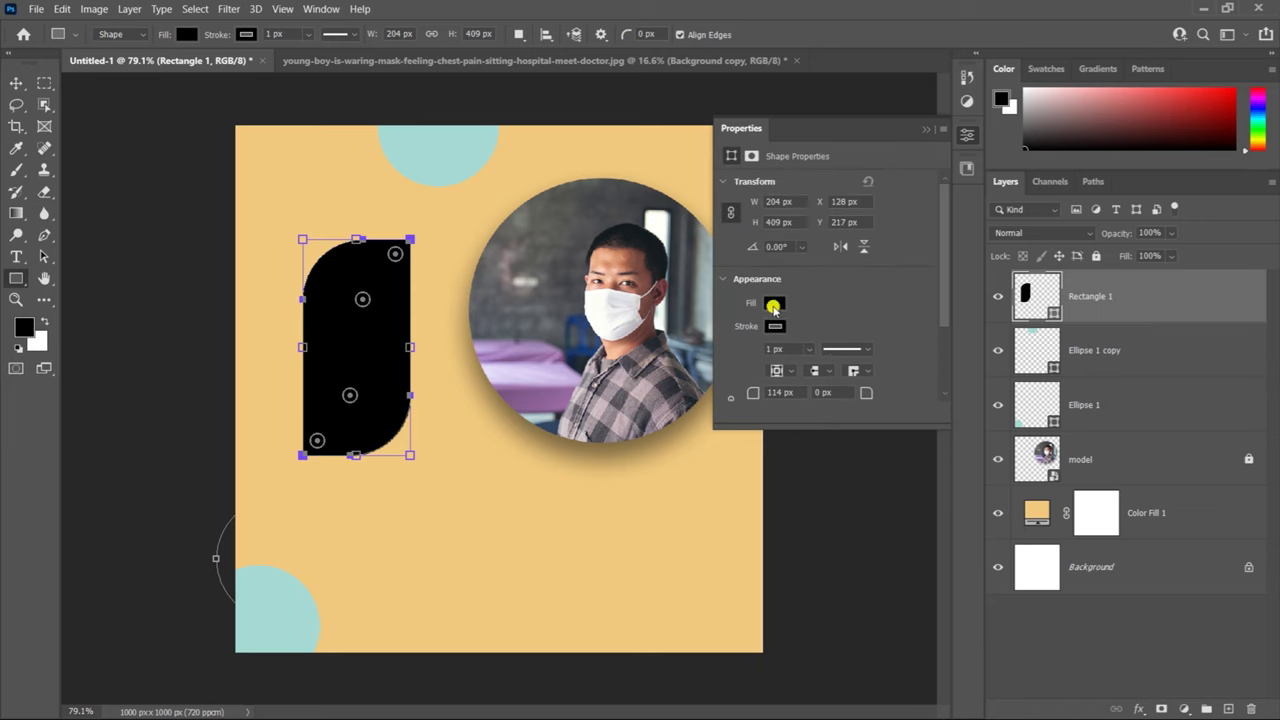
left_click(775, 303)
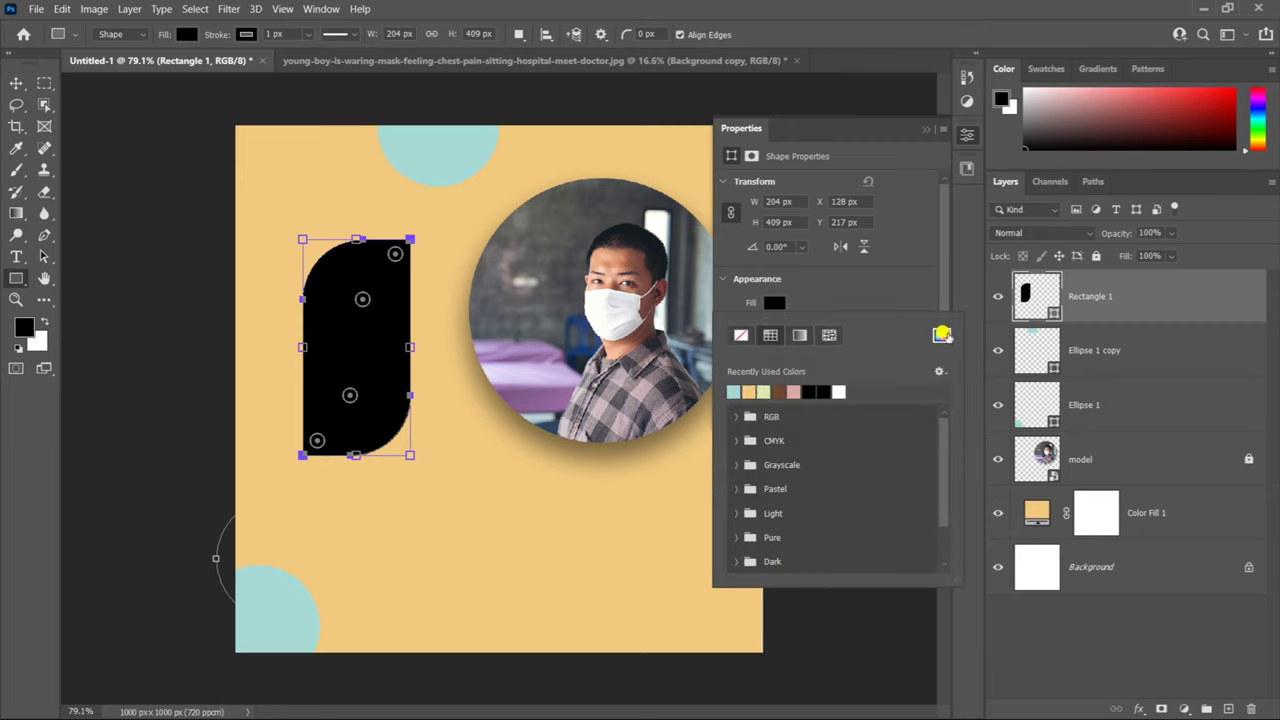
left_click(942, 334)
type("C9B6F2")
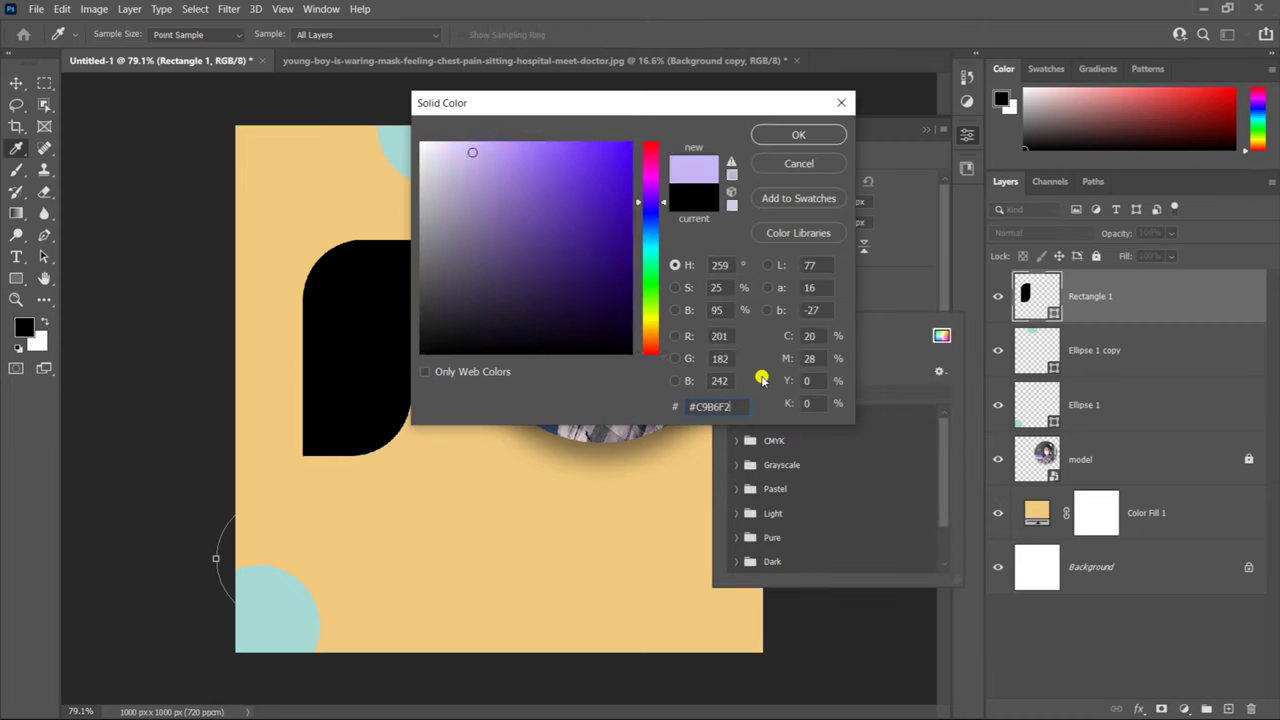
key("Return")
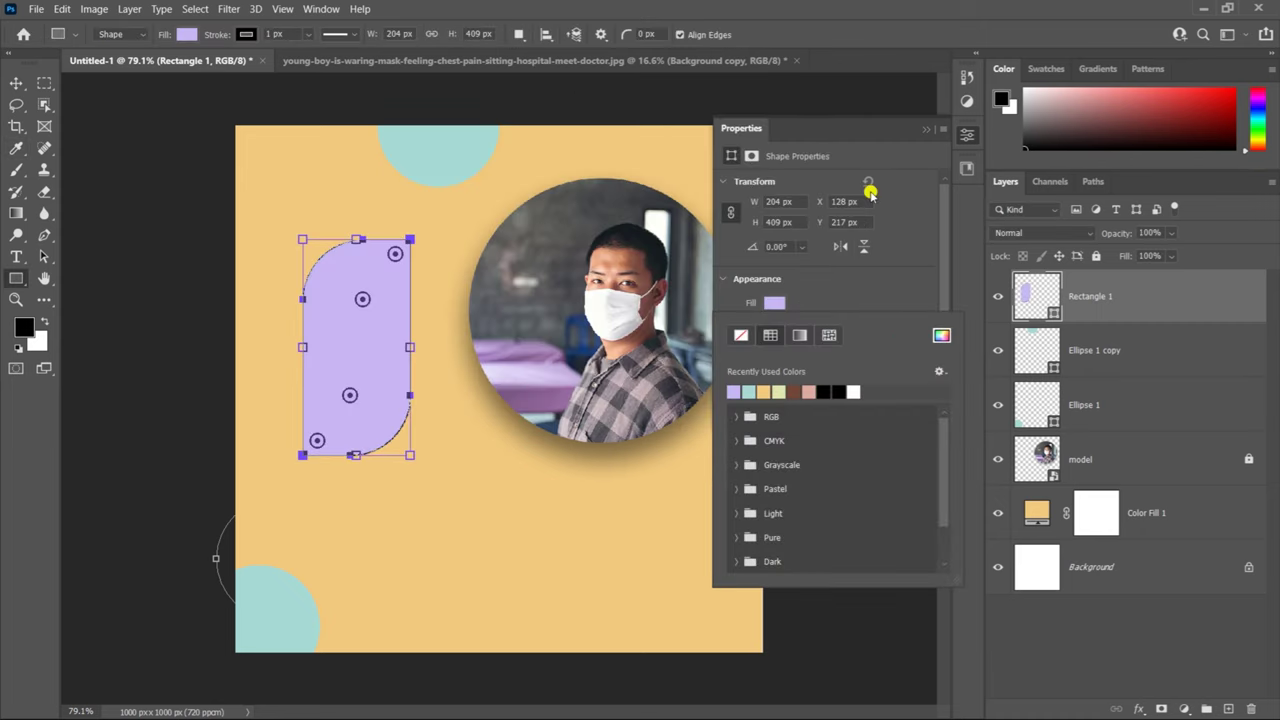
left_click(924, 132)
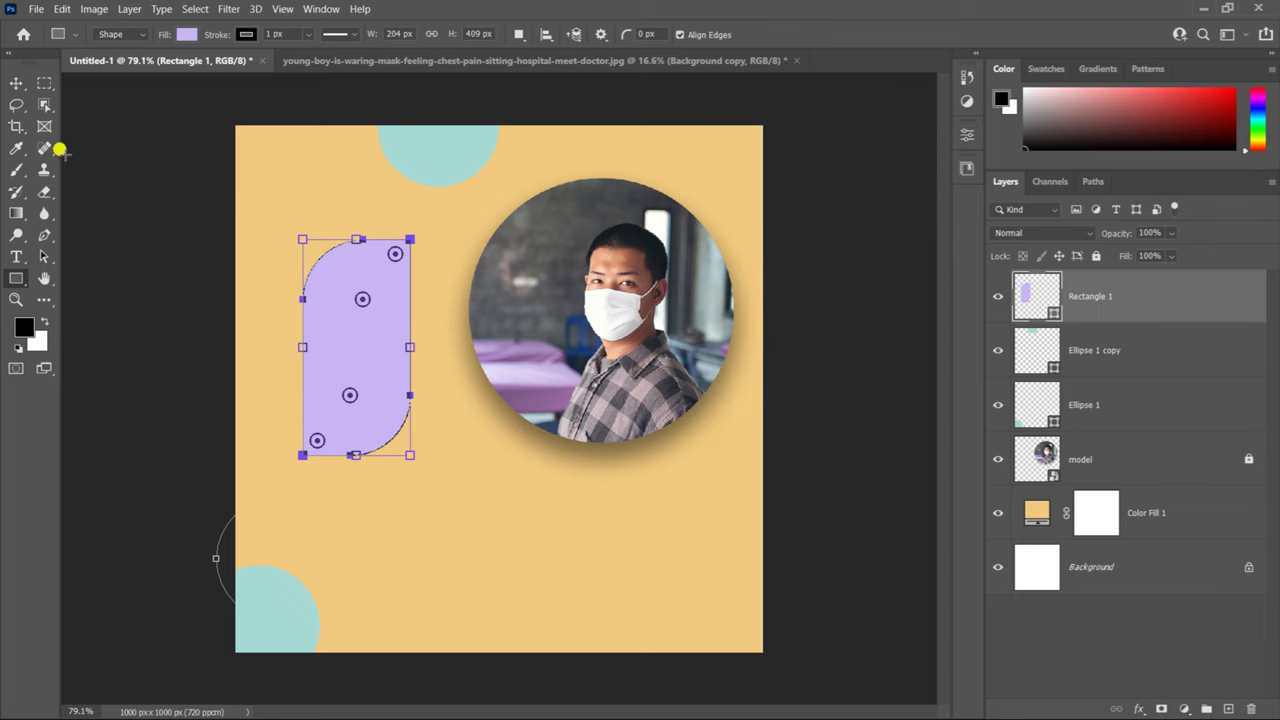
left_click(16, 83)
Step: Nudge the lavender shape lower and set its stroke width to 0 px
left_click_drag(366, 362, 366, 404)
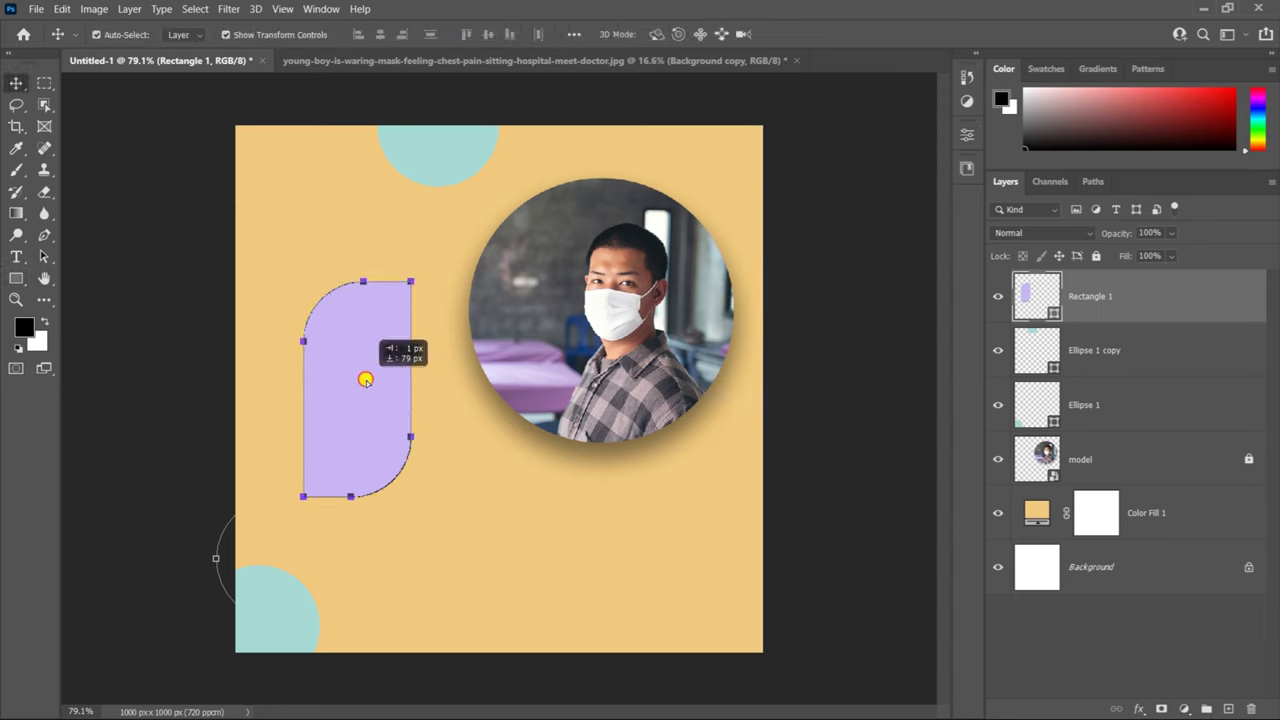
left_click(968, 136)
left_click(774, 334)
left_click(776, 331)
left_click(809, 349)
left_click_drag(814, 374, 777, 374)
left_click(924, 130)
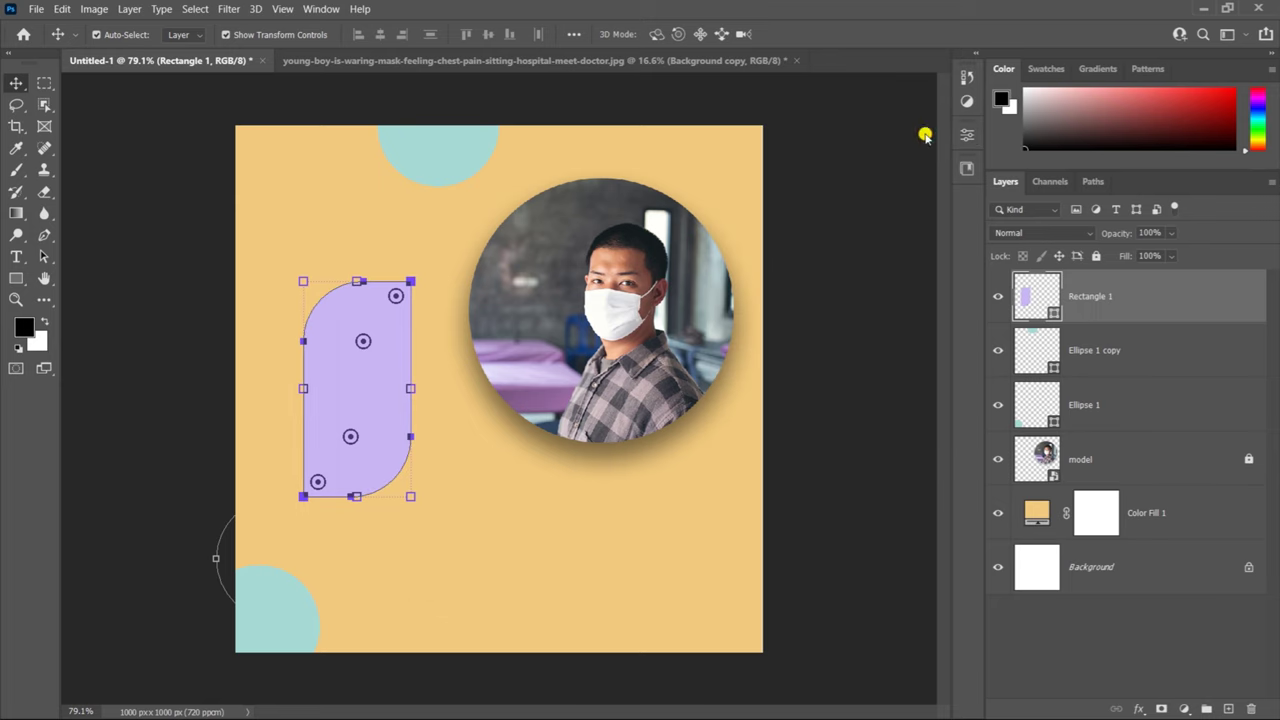
Step: Alt-drag a duplicate of the lavender leaf, overlapping it slightly down and right
left_click(160, 245)
mouse_move(360, 390)
left_mouse_down()
mouse_move(688, 573)
mouse_move(346, 337)
mouse_move(384, 388)
mouse_move(369, 361)
left_mouse_up()
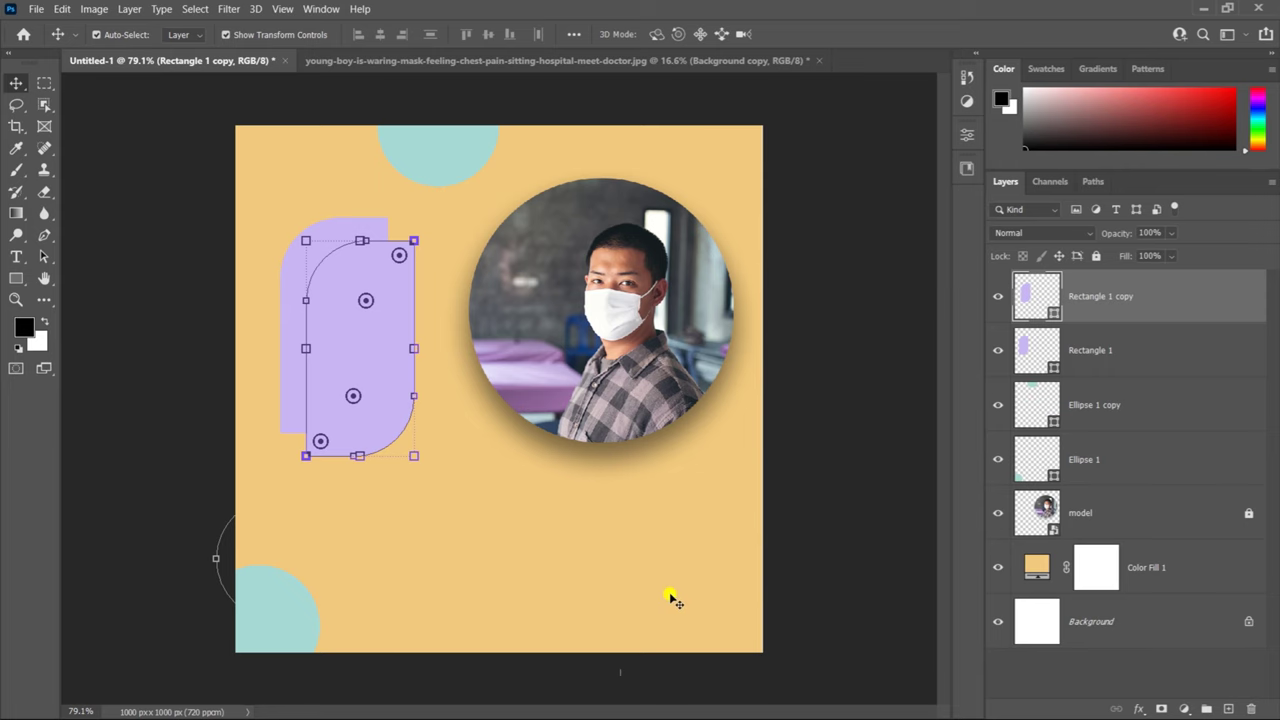
key("alt+Tab")
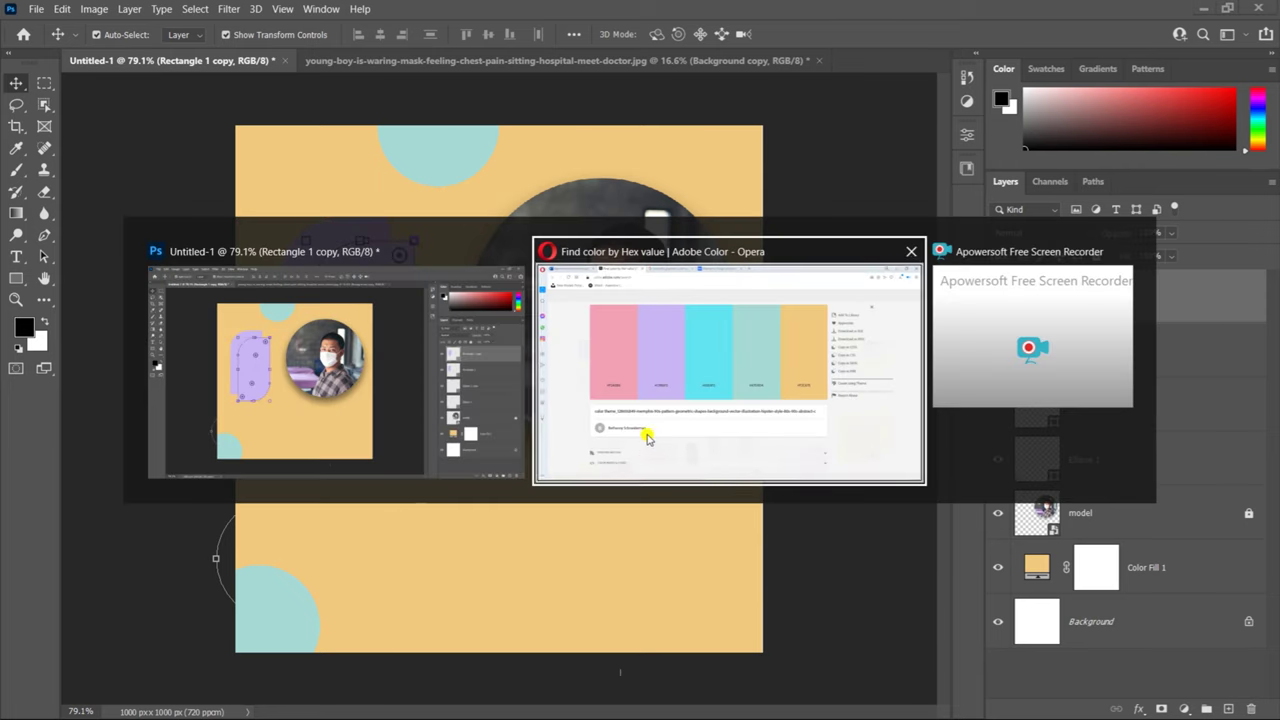
left_click(649, 437)
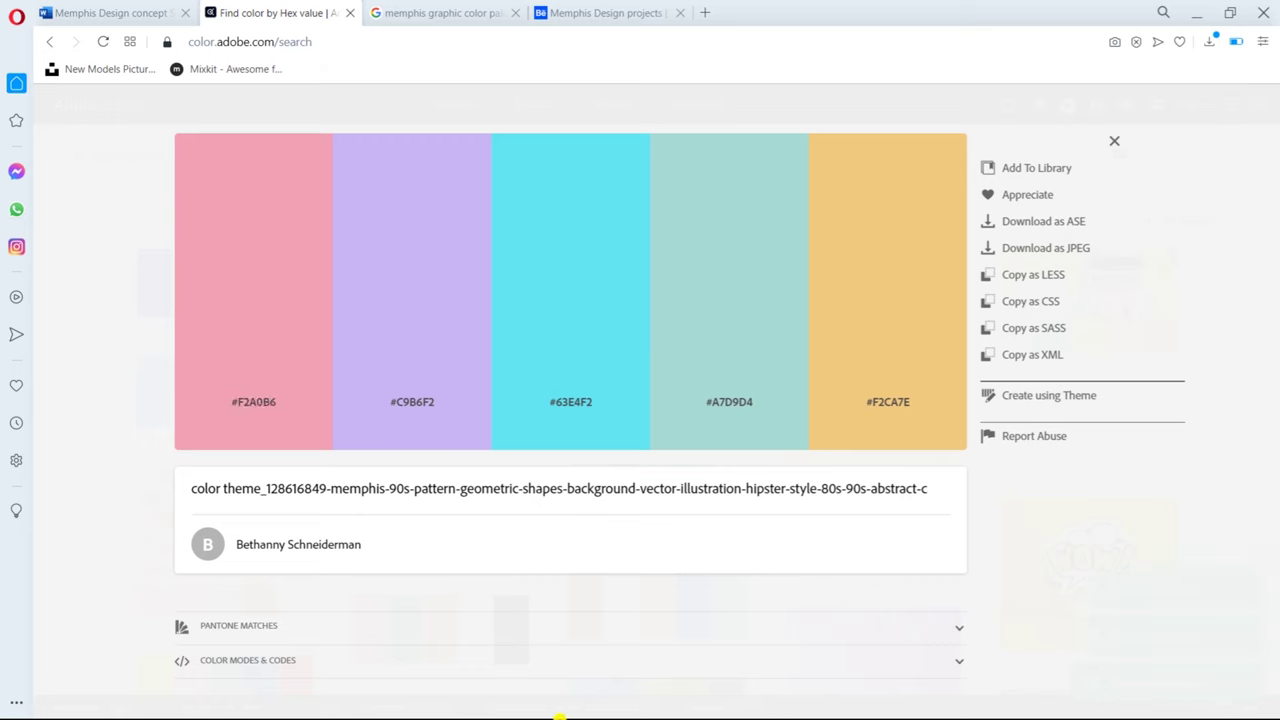
key("alt+Tab")
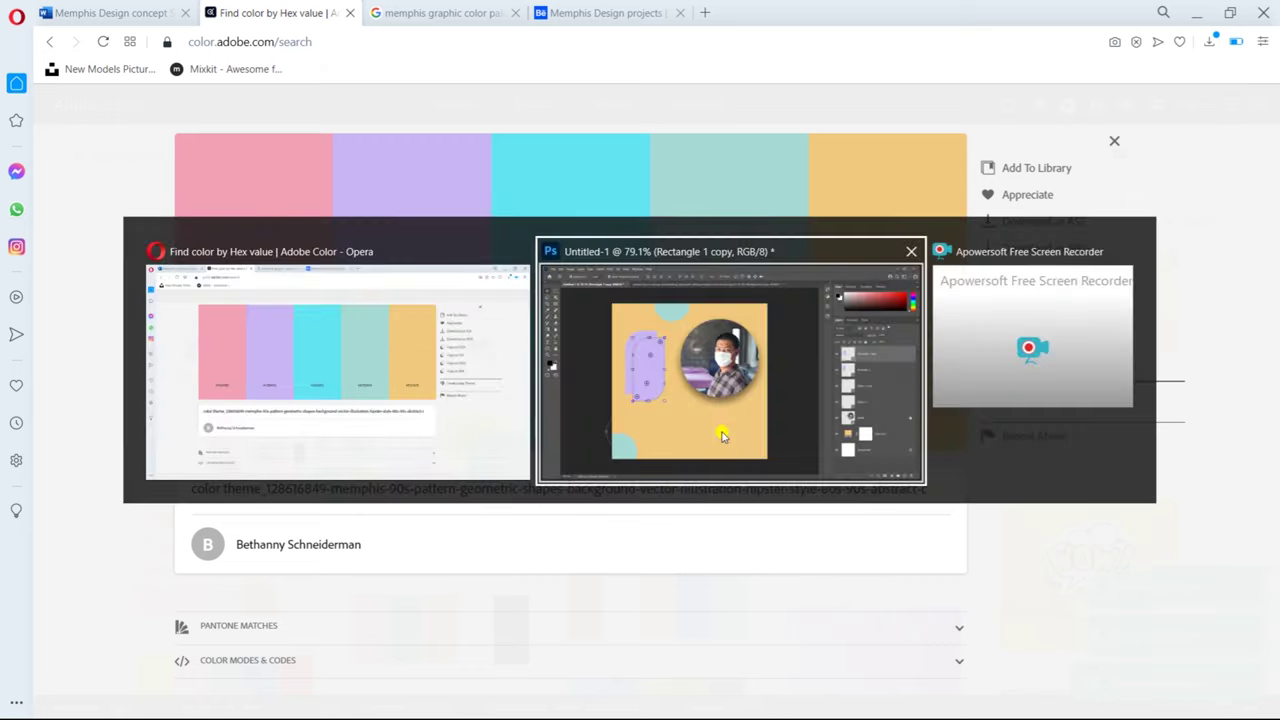
Step: Recolour the duplicate leaf's fill pink #F2A0B6 using the colour picker
left_click(966, 134)
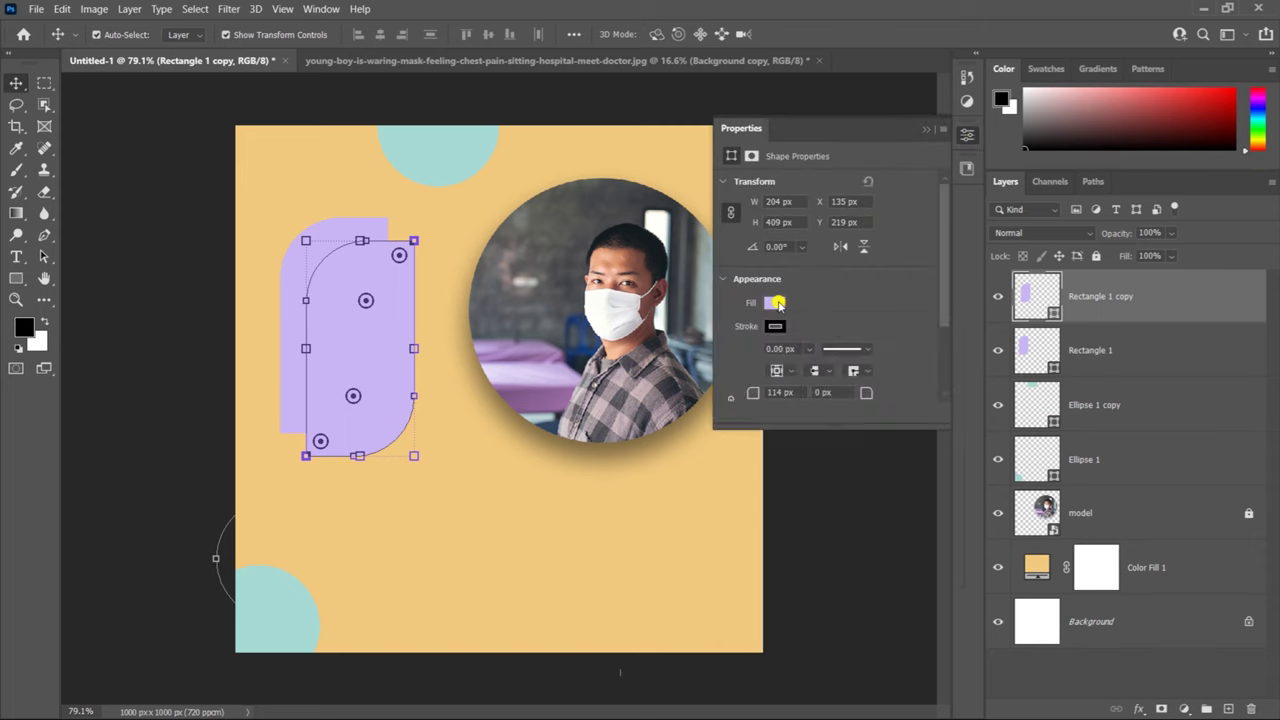
left_click(776, 303)
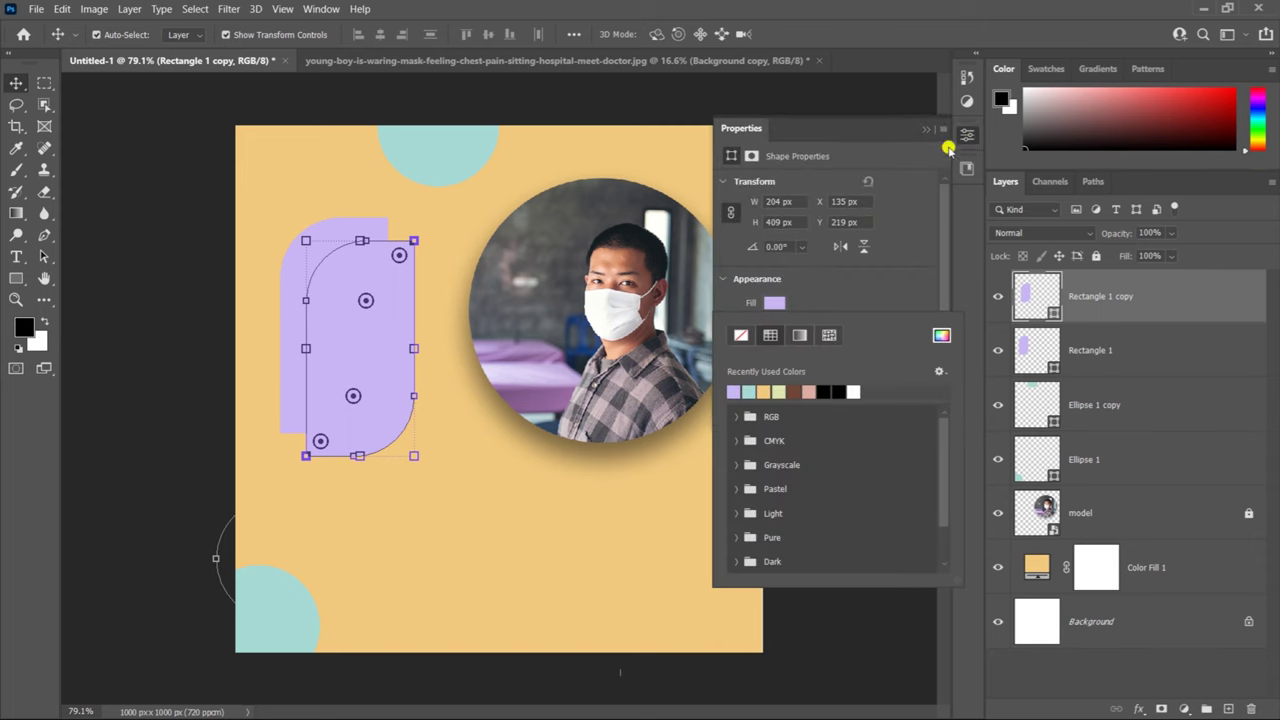
left_click(927, 137)
left_click(926, 135)
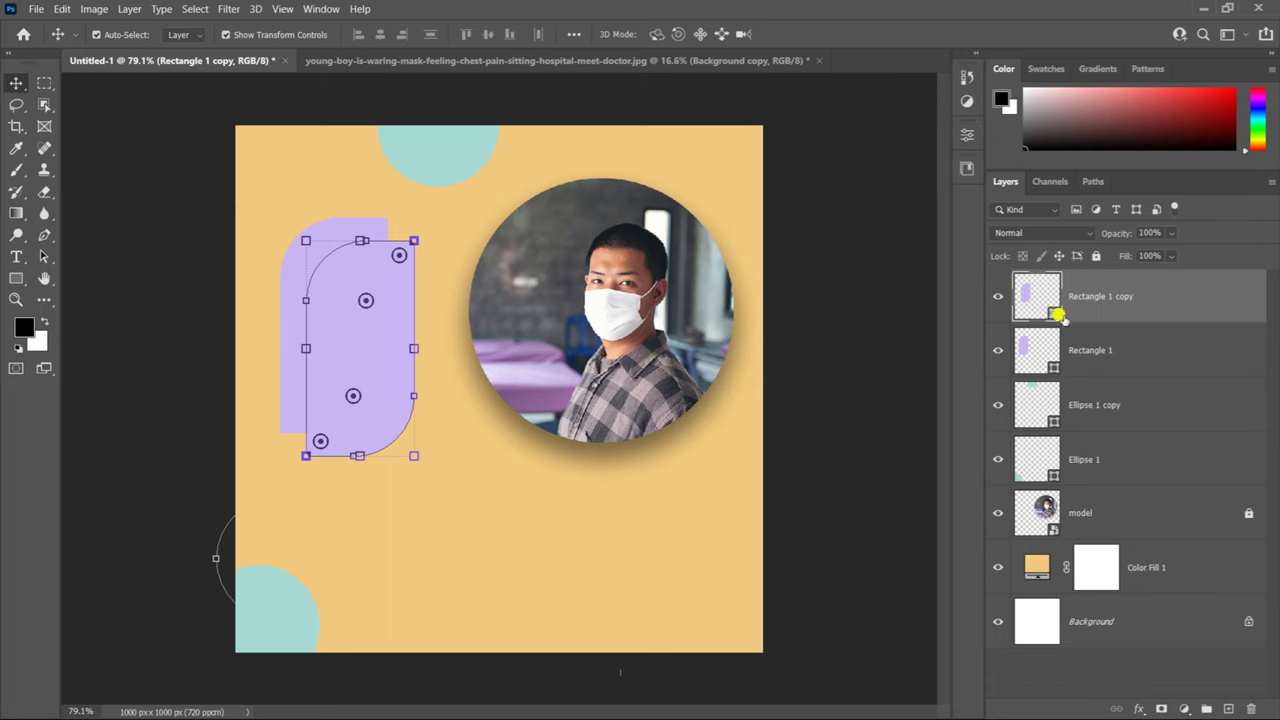
double_click(1047, 315)
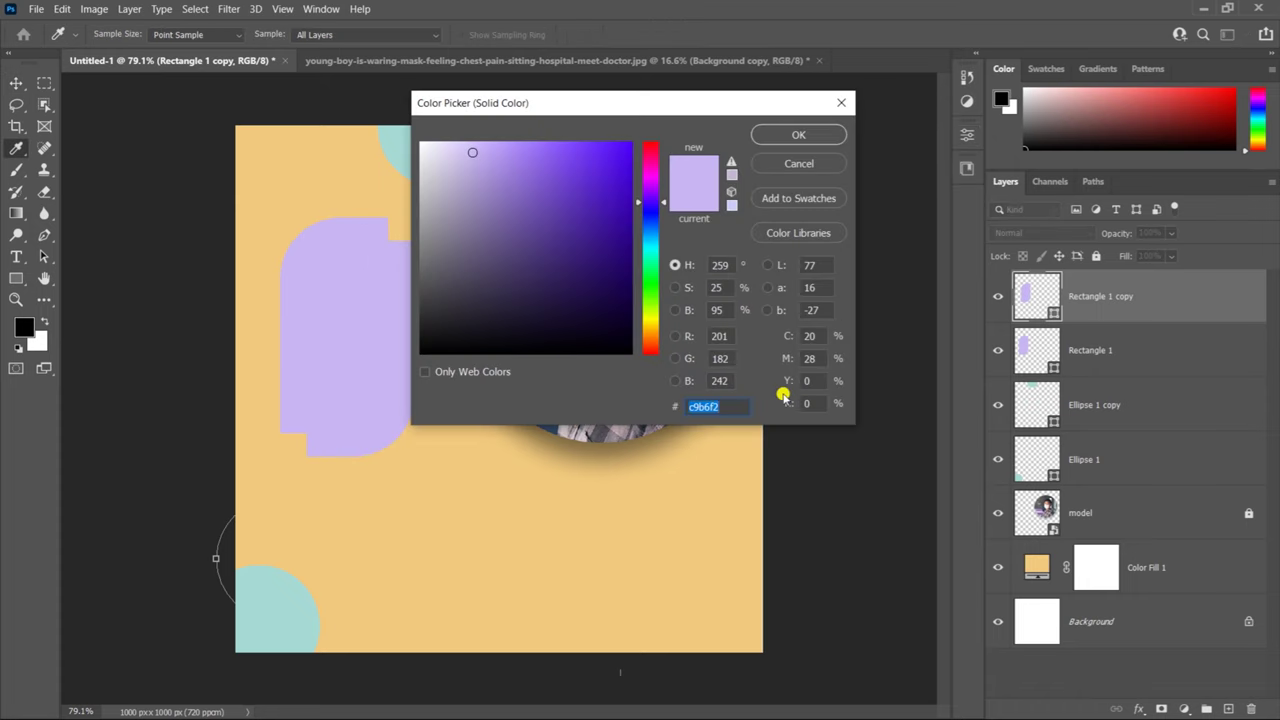
type("f2a7b8")
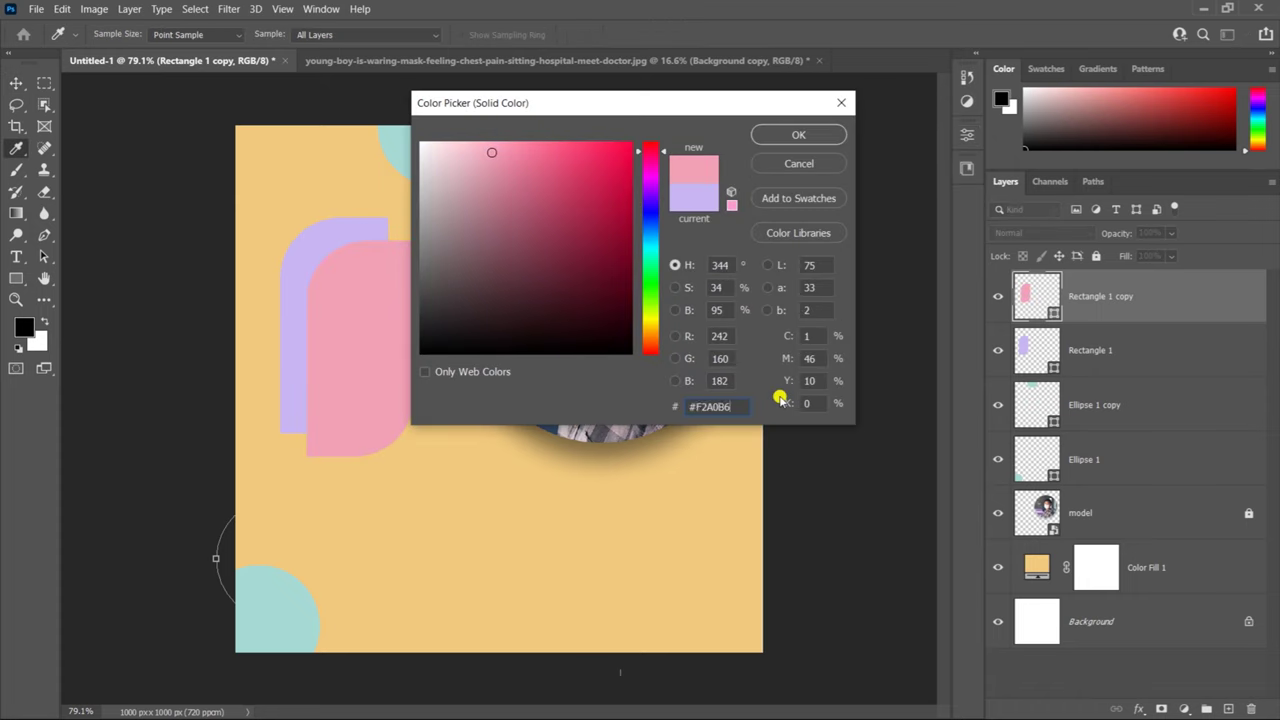
key("Return")
left_click(143, 229)
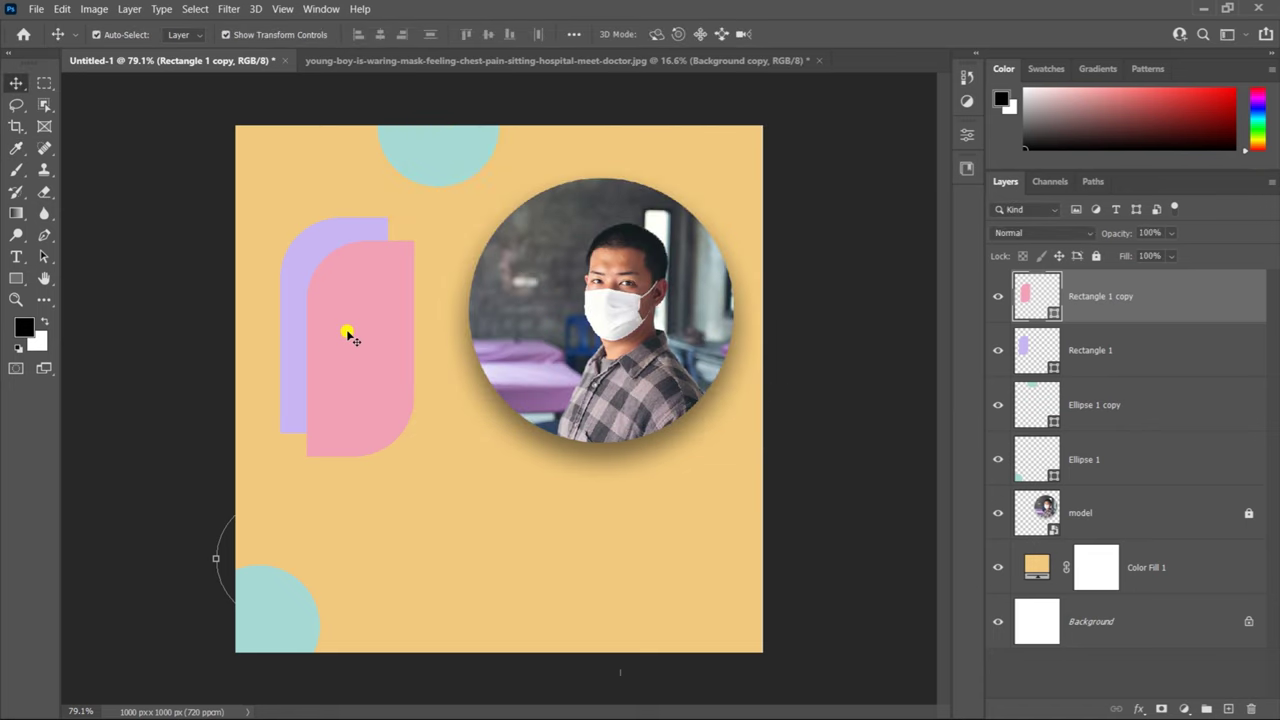
left_click(347, 333)
left_click(871, 320)
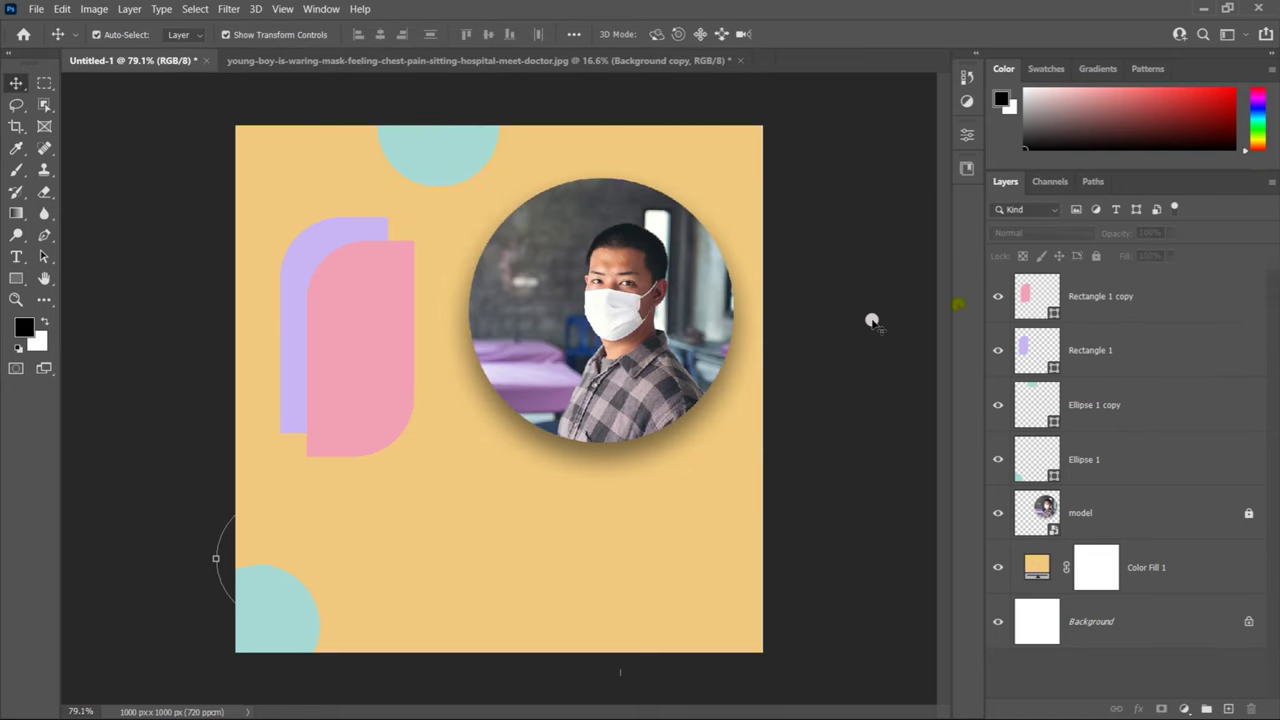
Step: Open and cancel the Layer Style dialog for Rectangle 1 copy, then deselect it
left_click(1094, 292)
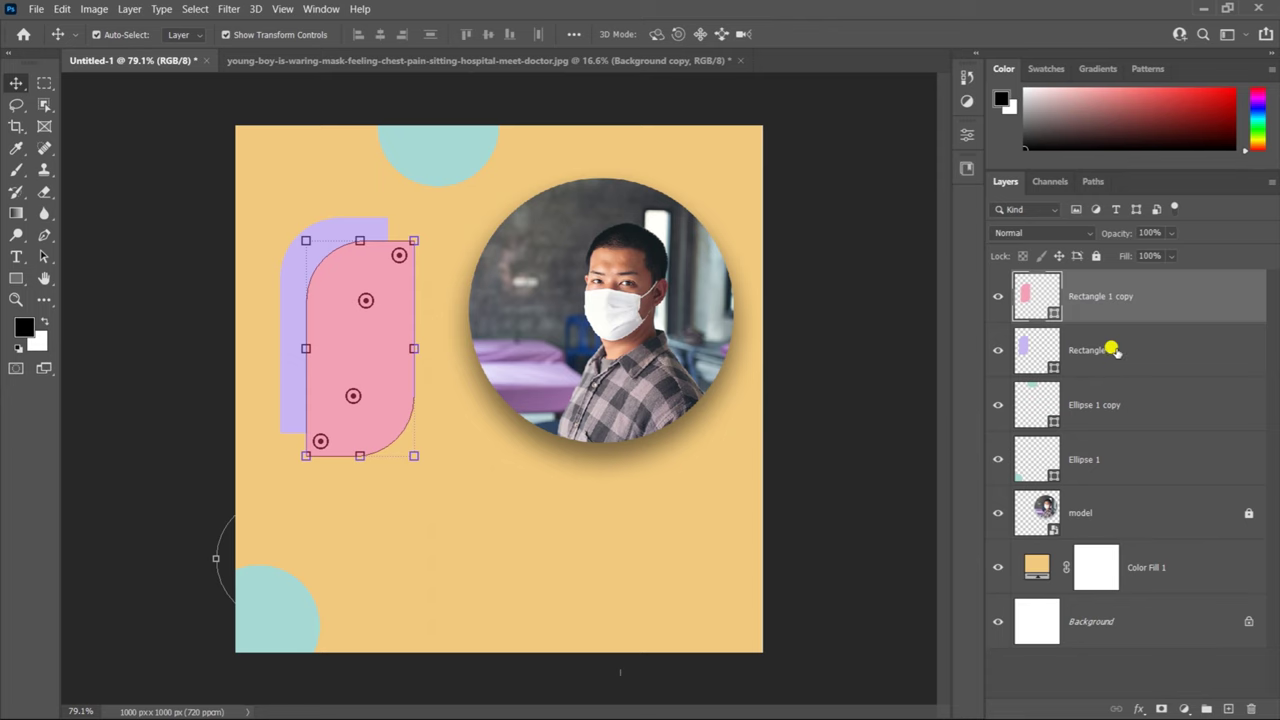
key("h")
double_click(1087, 298)
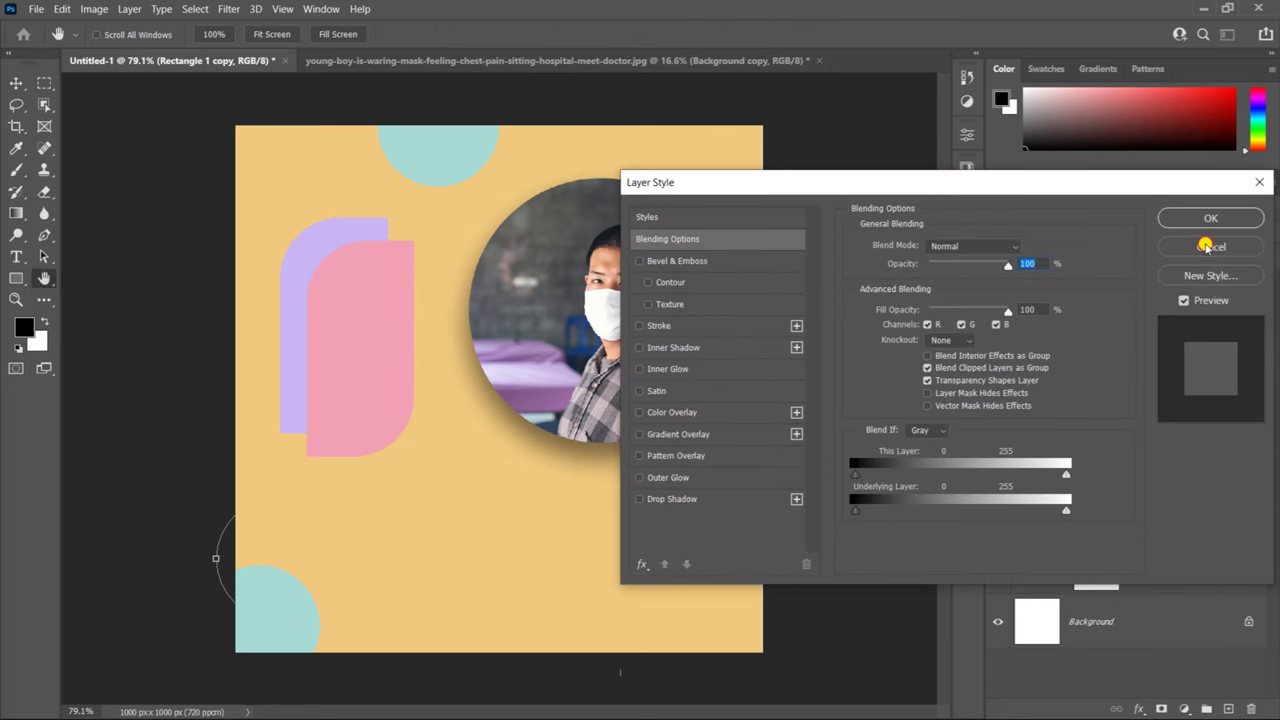
left_click(1206, 246)
key("v")
left_click(787, 385)
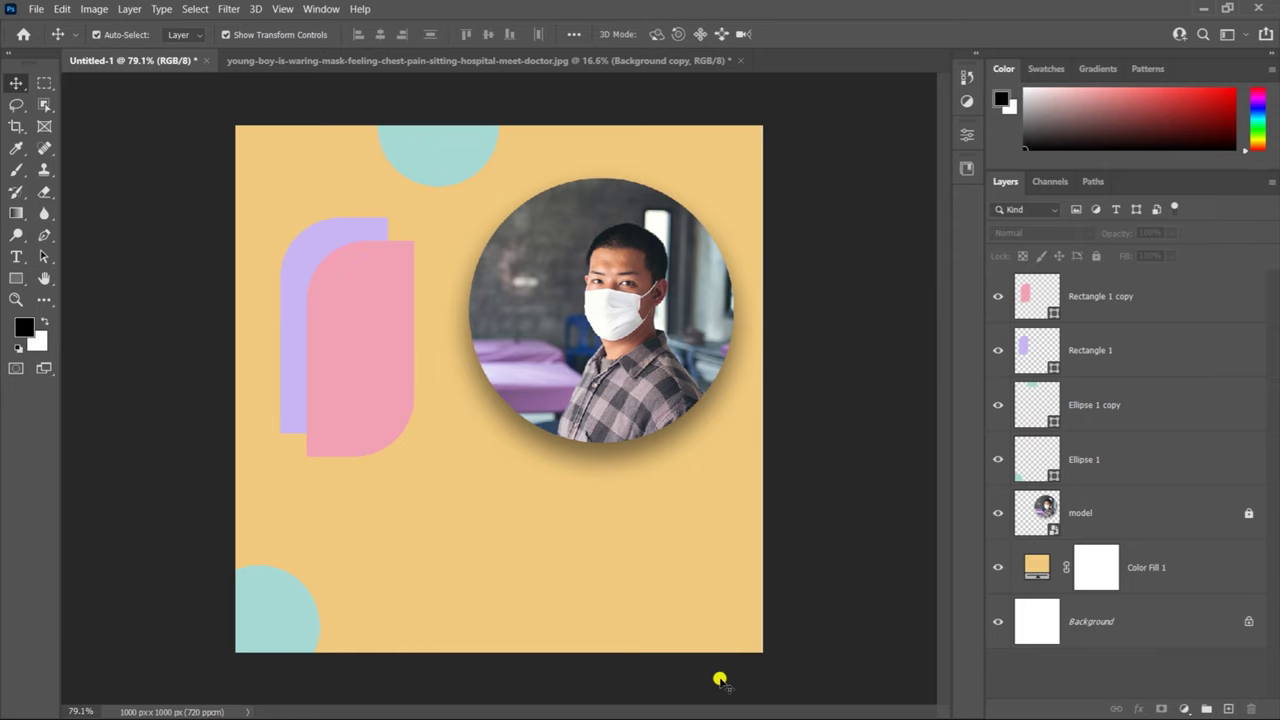
key("alt+Tab")
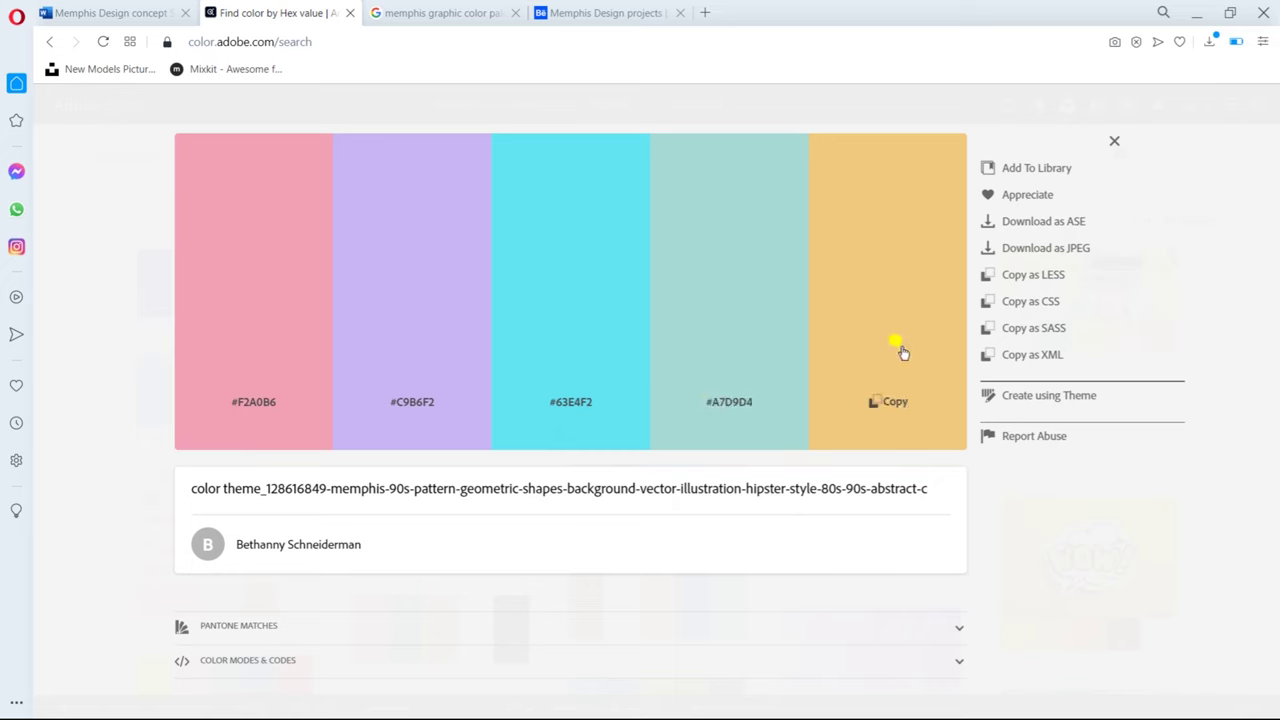
mouse_move(729, 300)
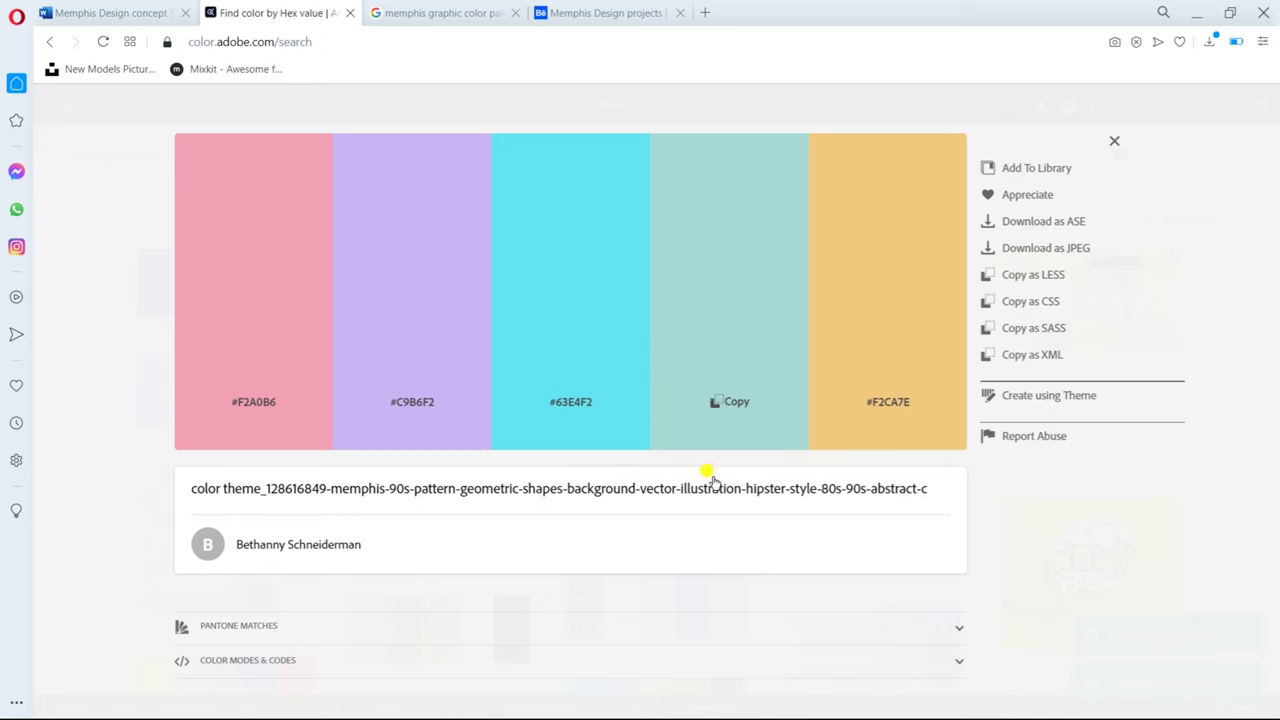
key("alt+Tab")
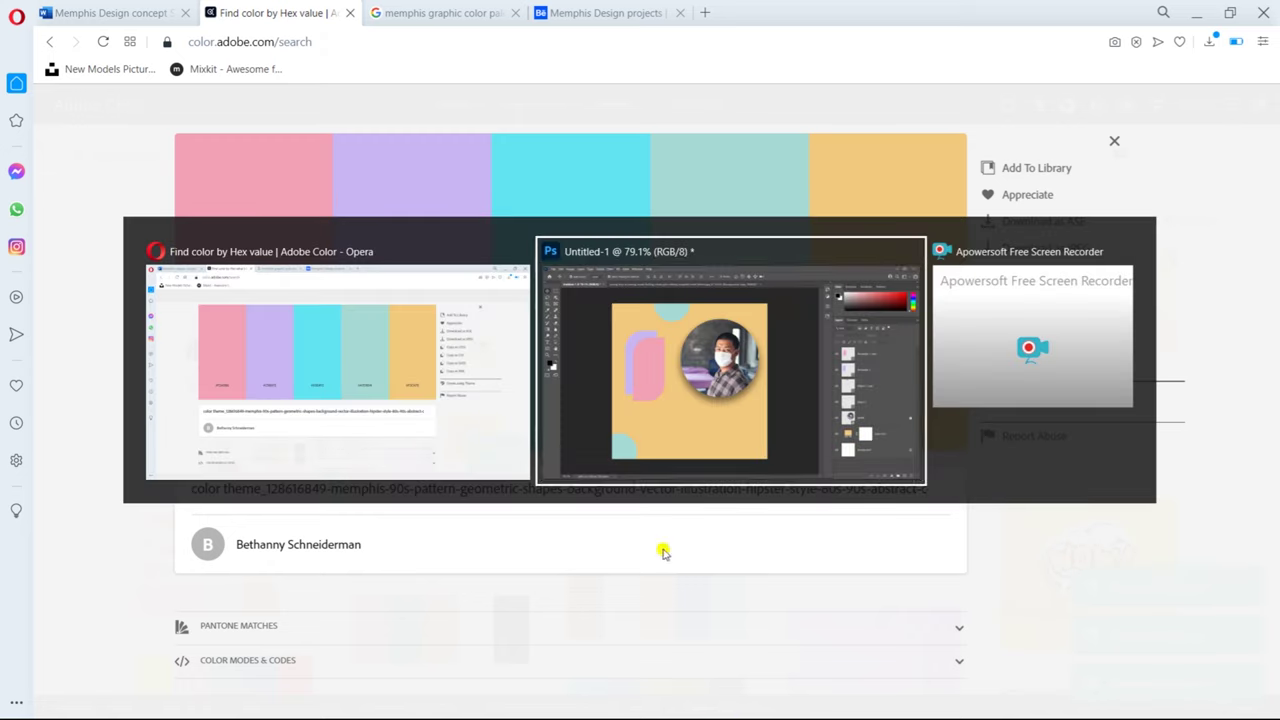
Step: Duplicate the pink shape lower down and fill the copy teal
left_click(737, 429)
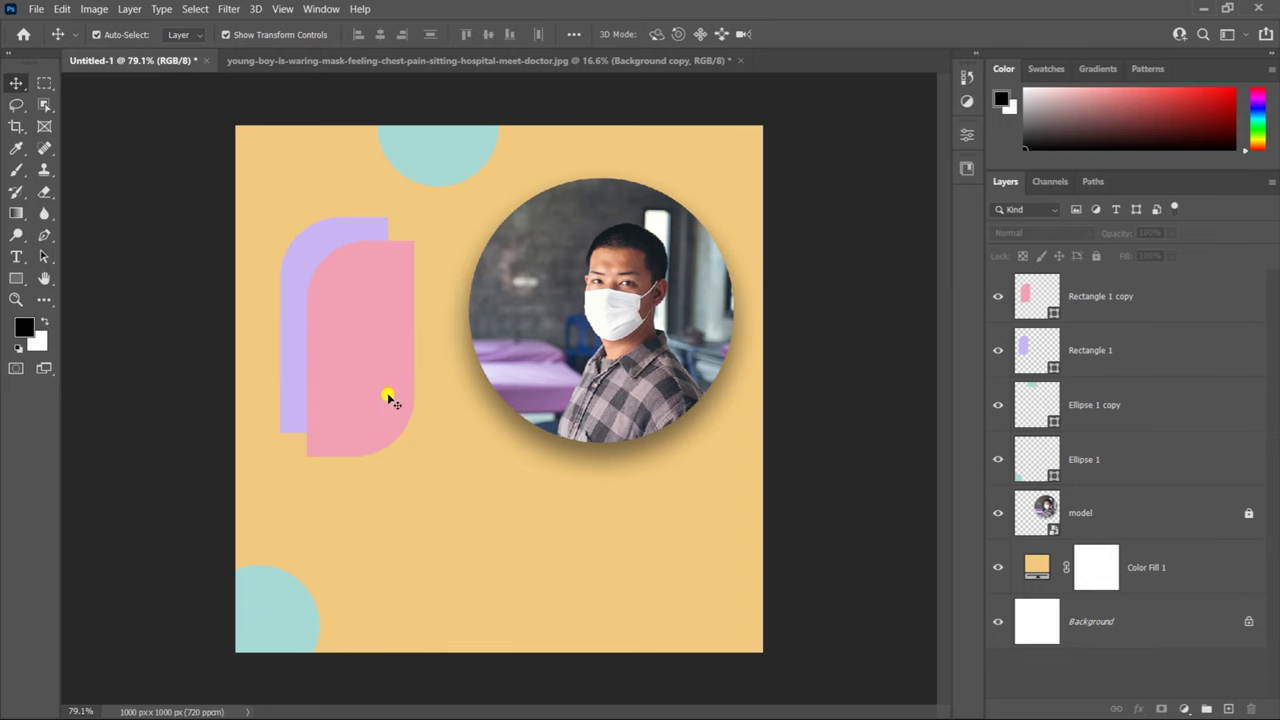
left_click(375, 372)
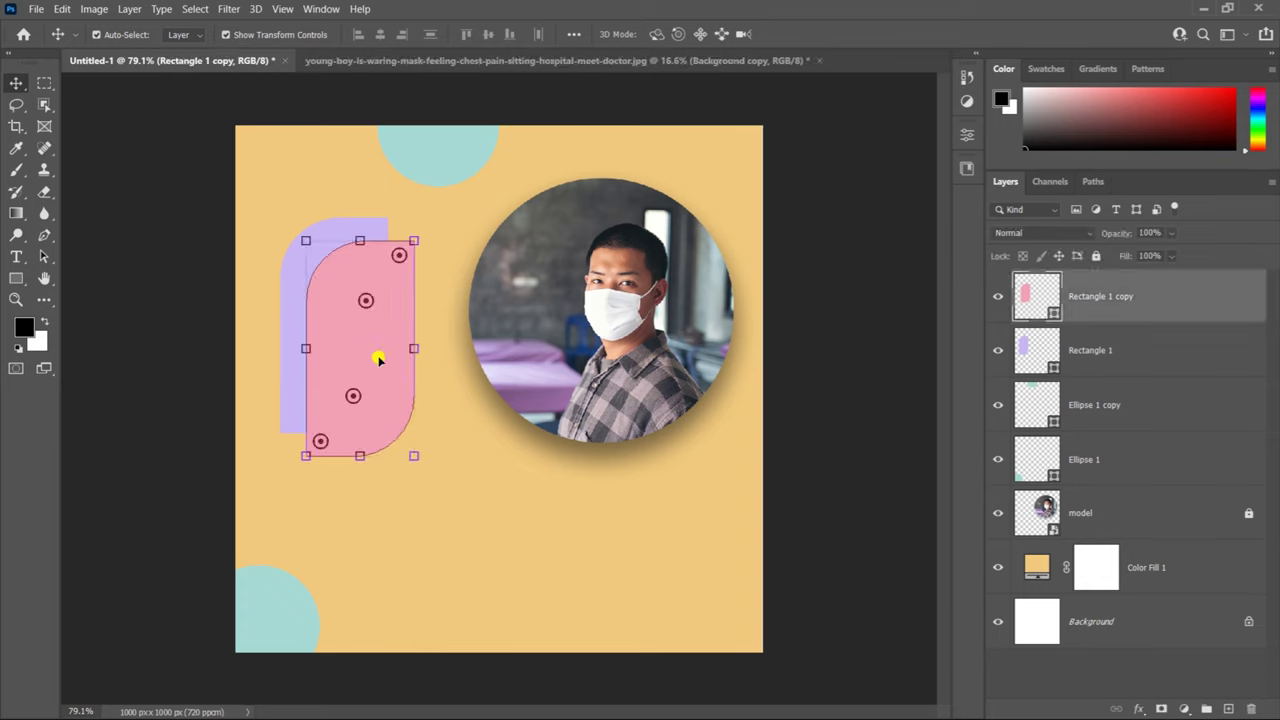
left_click_drag(378, 359, 510, 507)
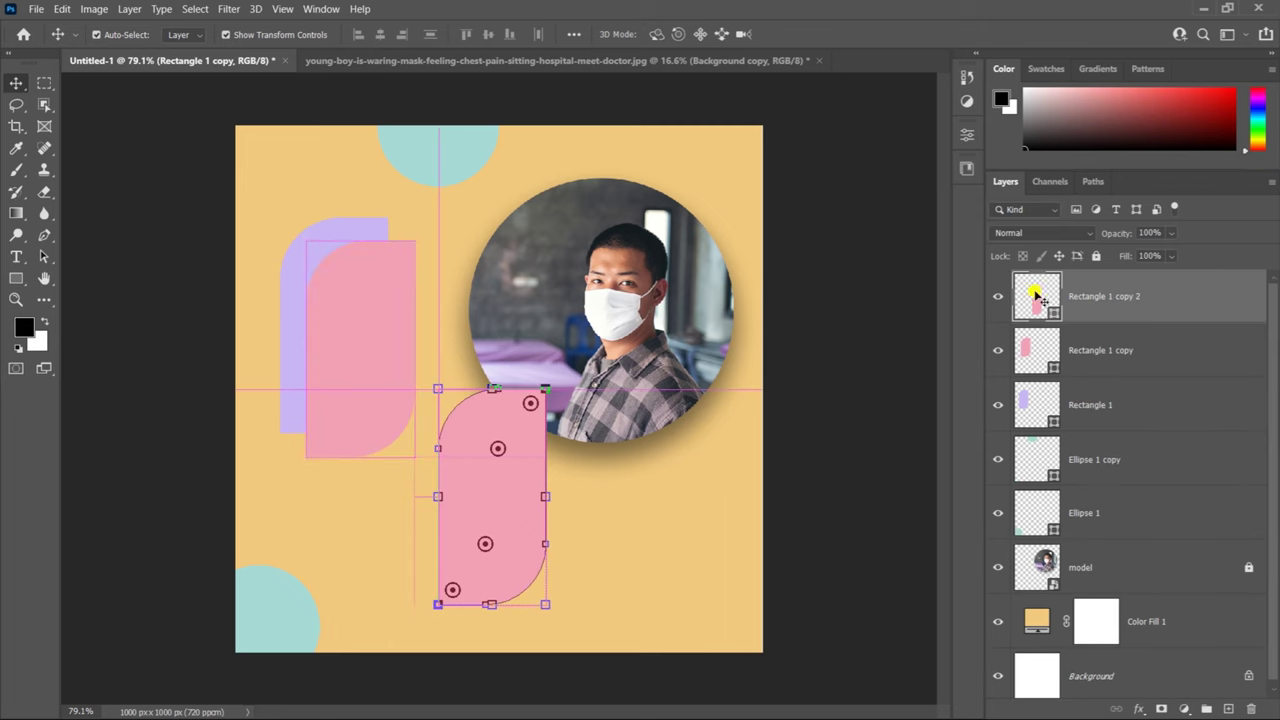
double_click(1040, 305)
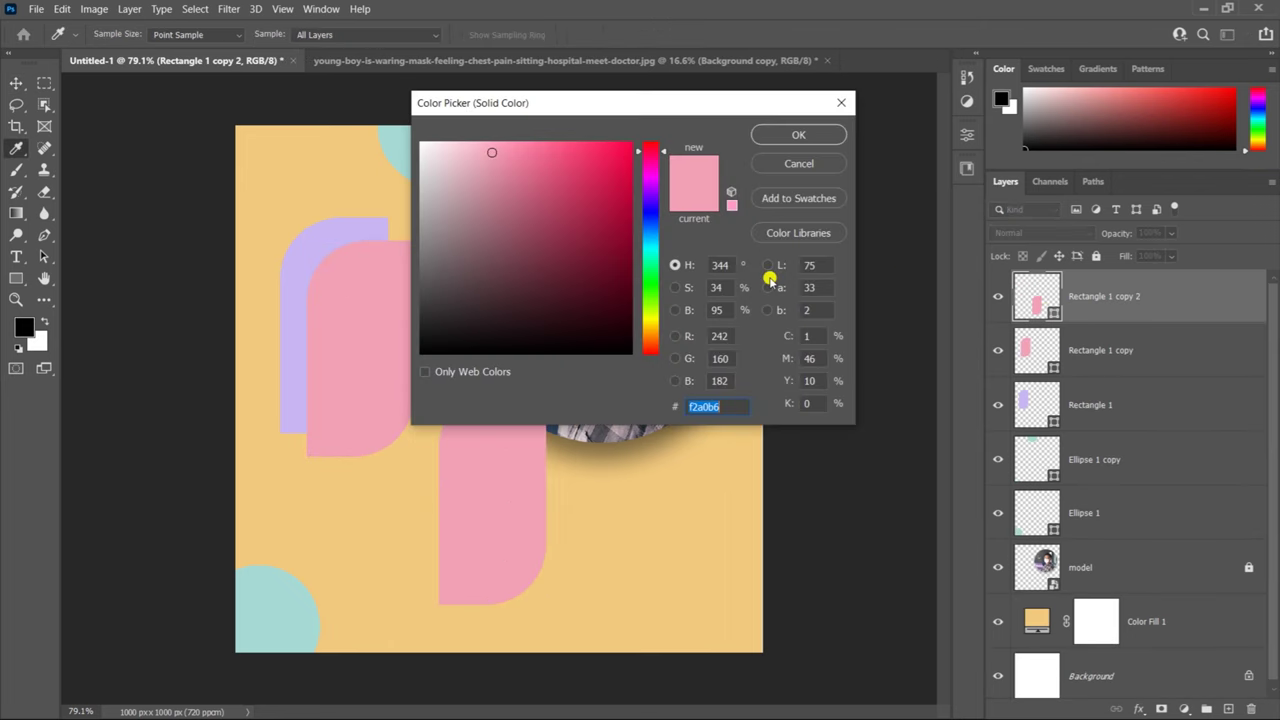
left_click(760, 375)
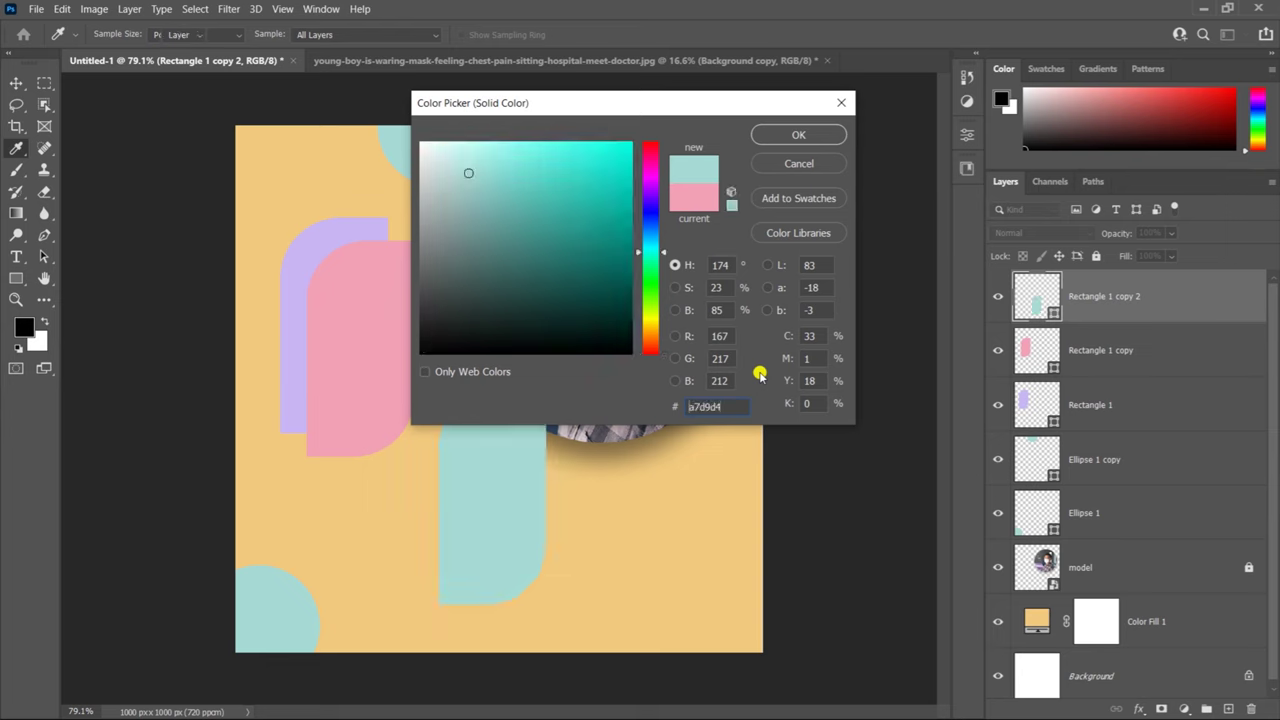
key("Return")
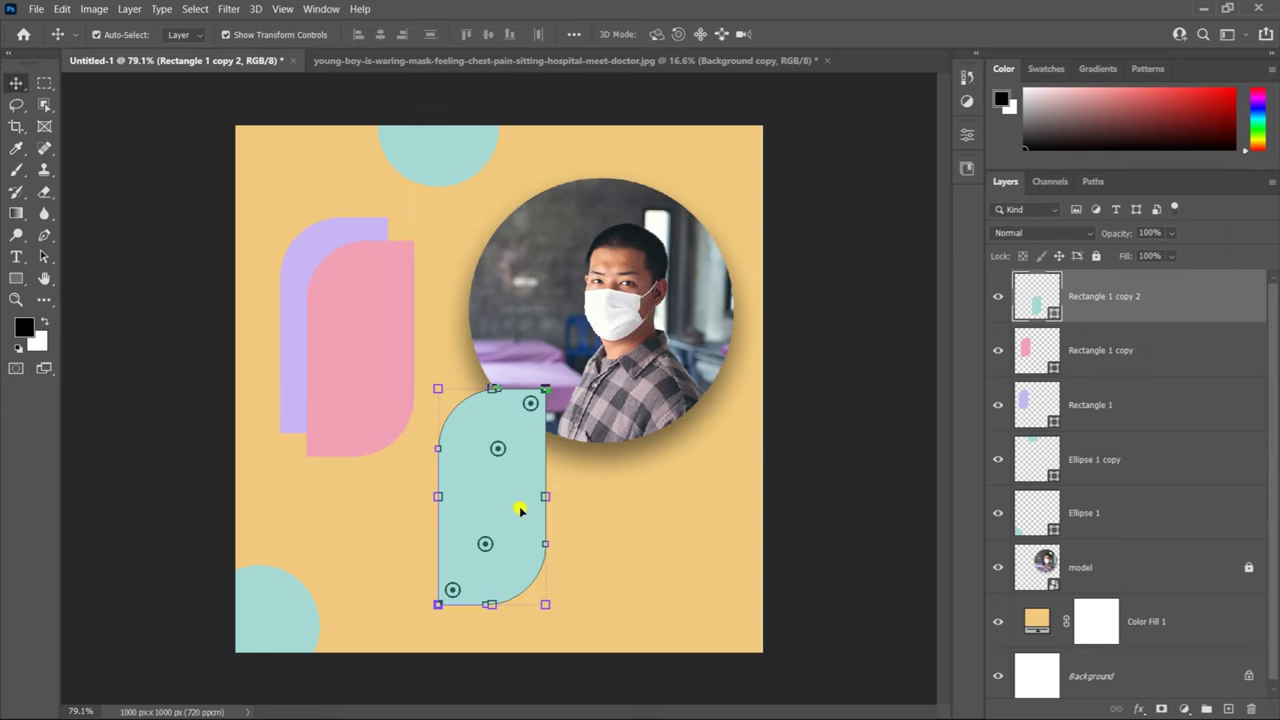
Step: Rotate the teal shape -90° so it lies horizontally
left_click_drag(550, 617, 723, 402)
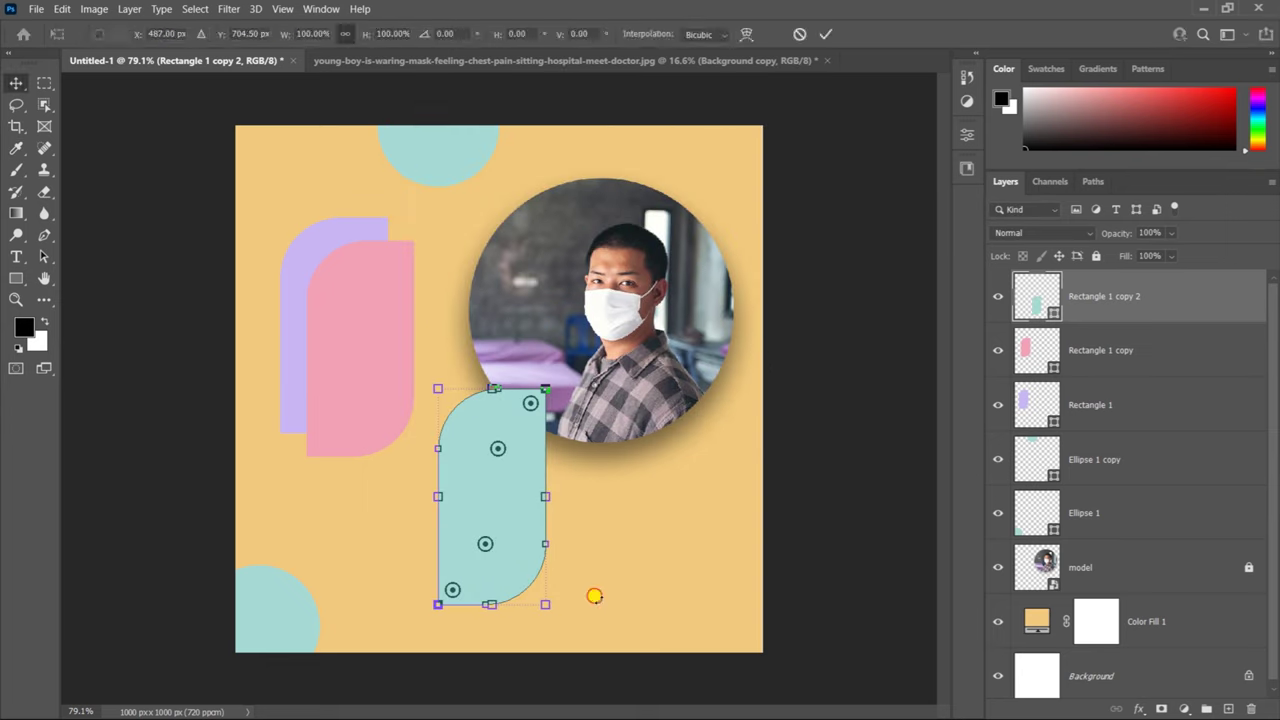
left_click(450, 33)
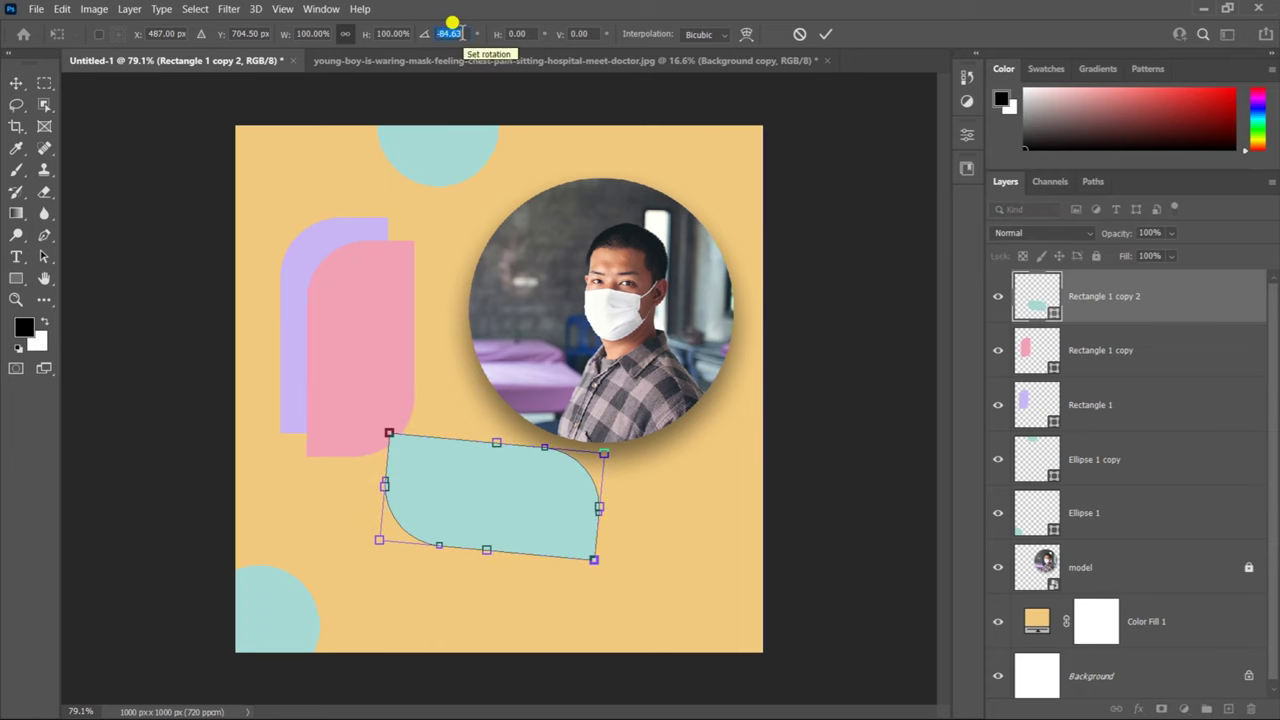
type("-")
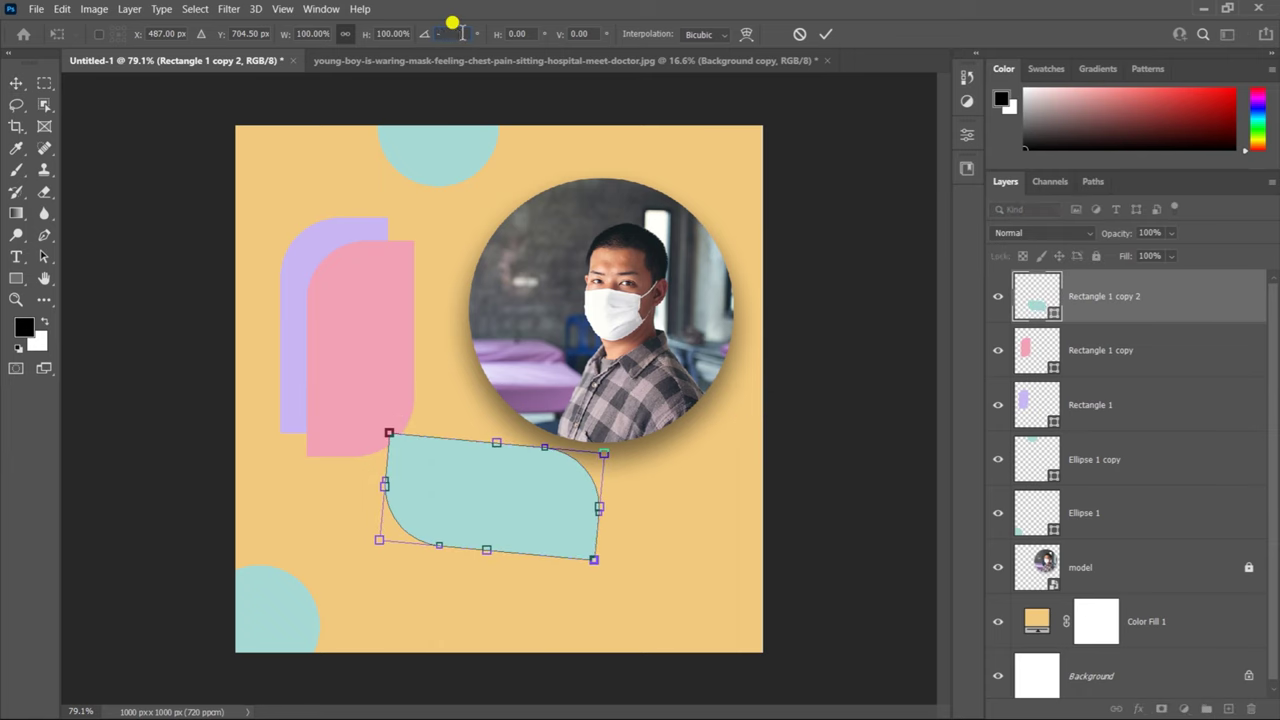
type("90")
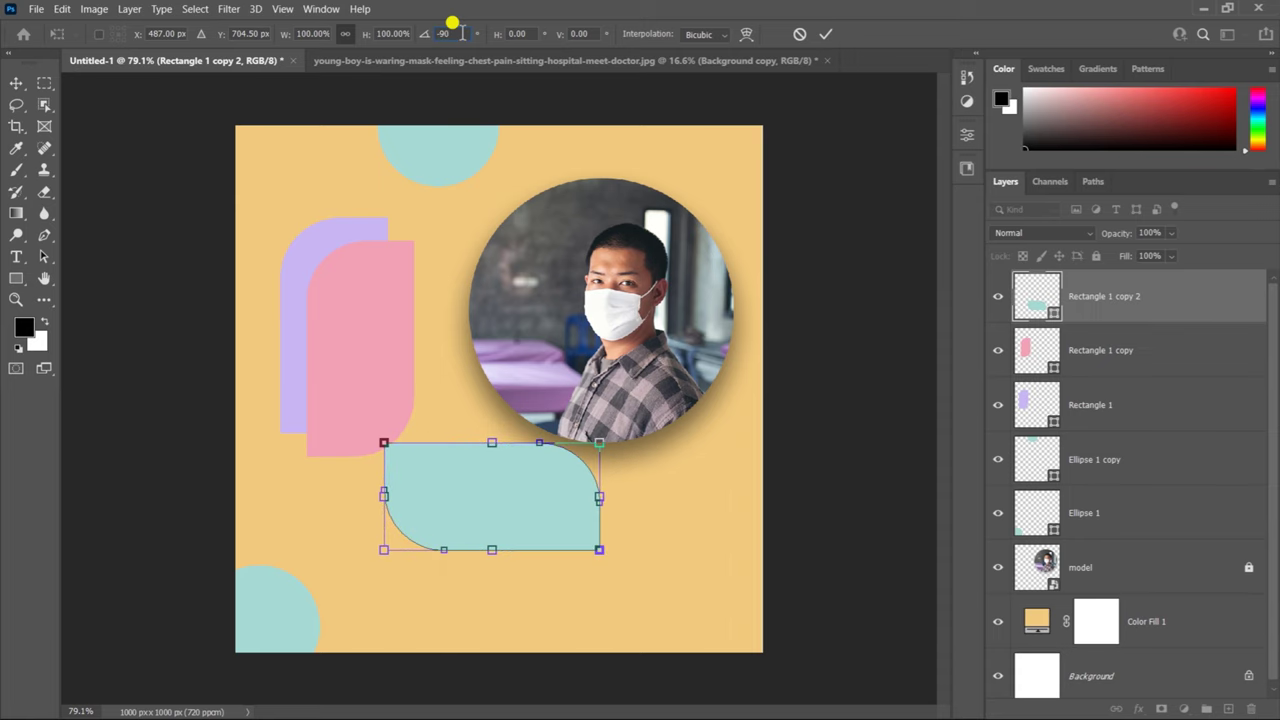
left_click(828, 35)
key("v")
Step: Enlarge the teal shape about 162% into a lower-right panel and nudge the photo up
mouse_move(531, 491)
left_mouse_down()
mouse_move(597, 492)
mouse_move(601, 534)
left_mouse_up()
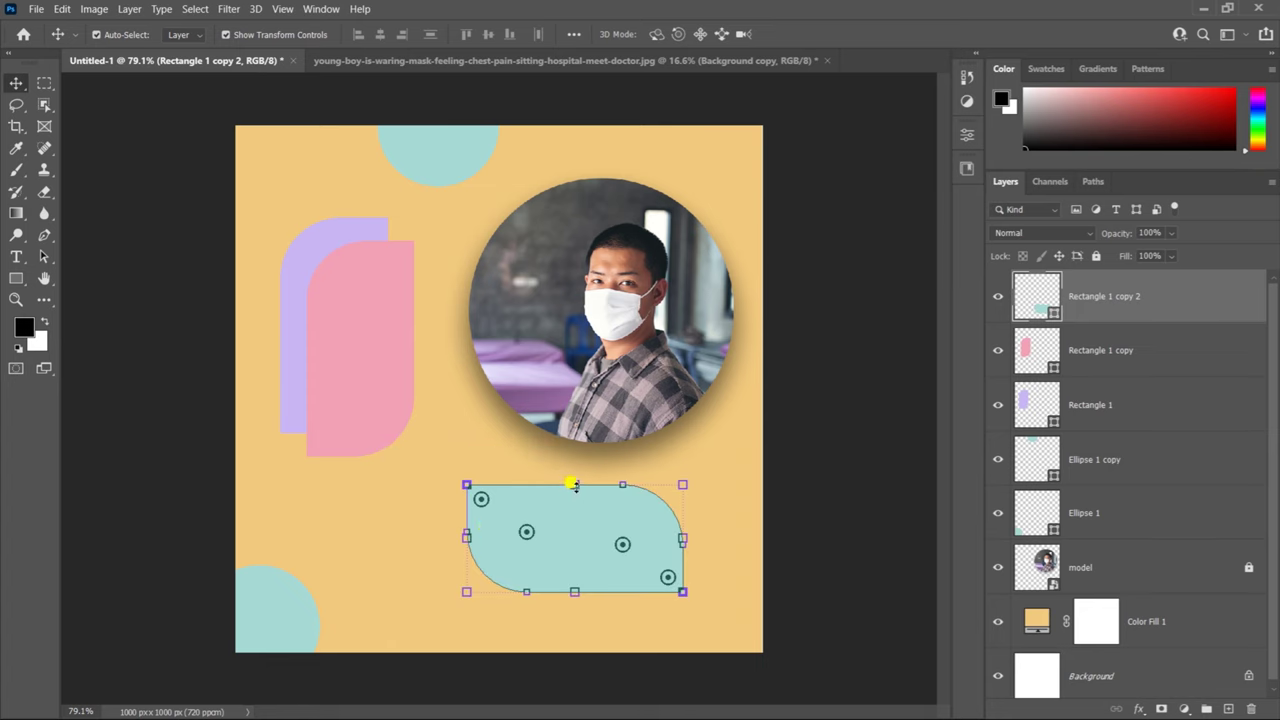
left_click_drag(574, 484, 574, 417)
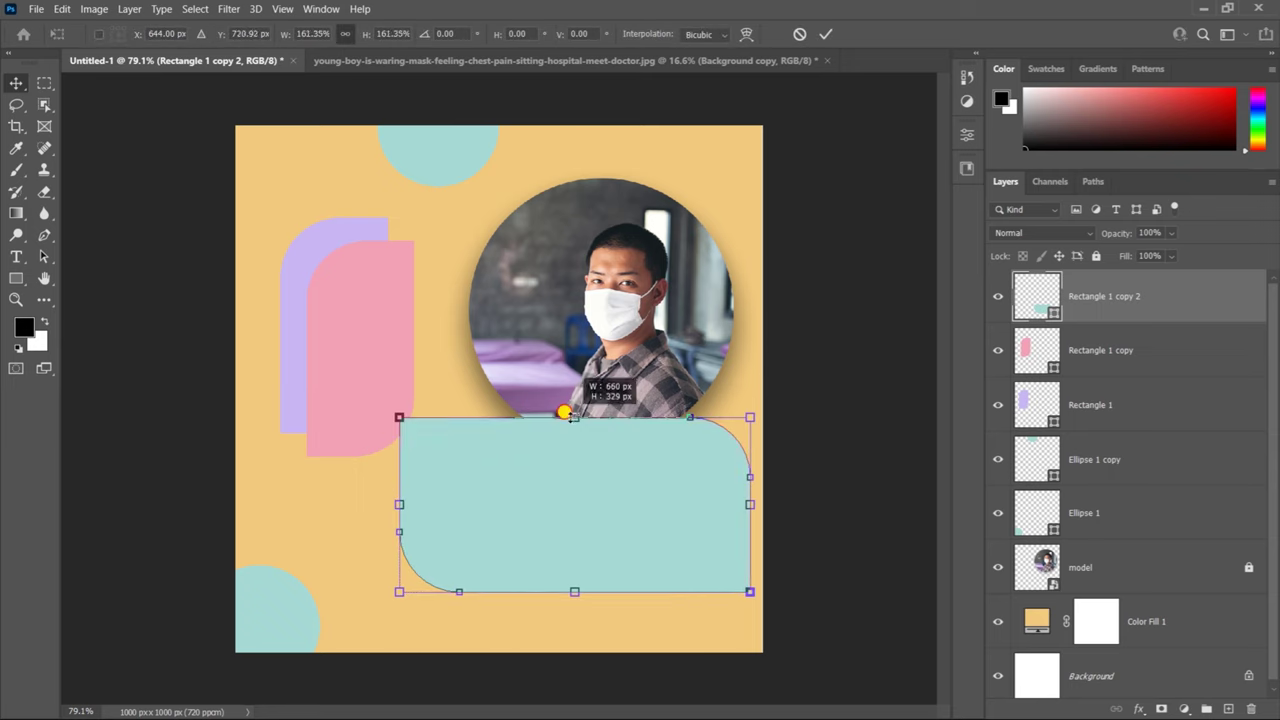
left_click(825, 34)
left_click_drag(643, 494, 643, 525)
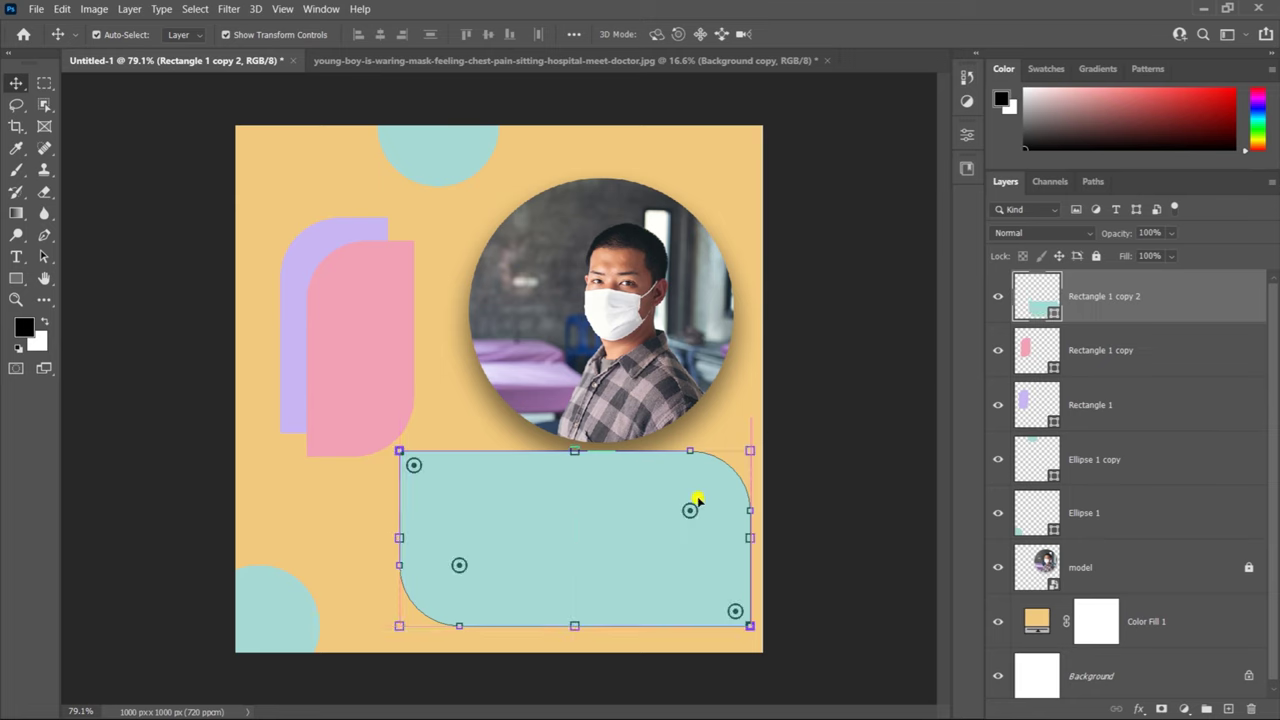
left_click_drag(731, 350, 694, 306)
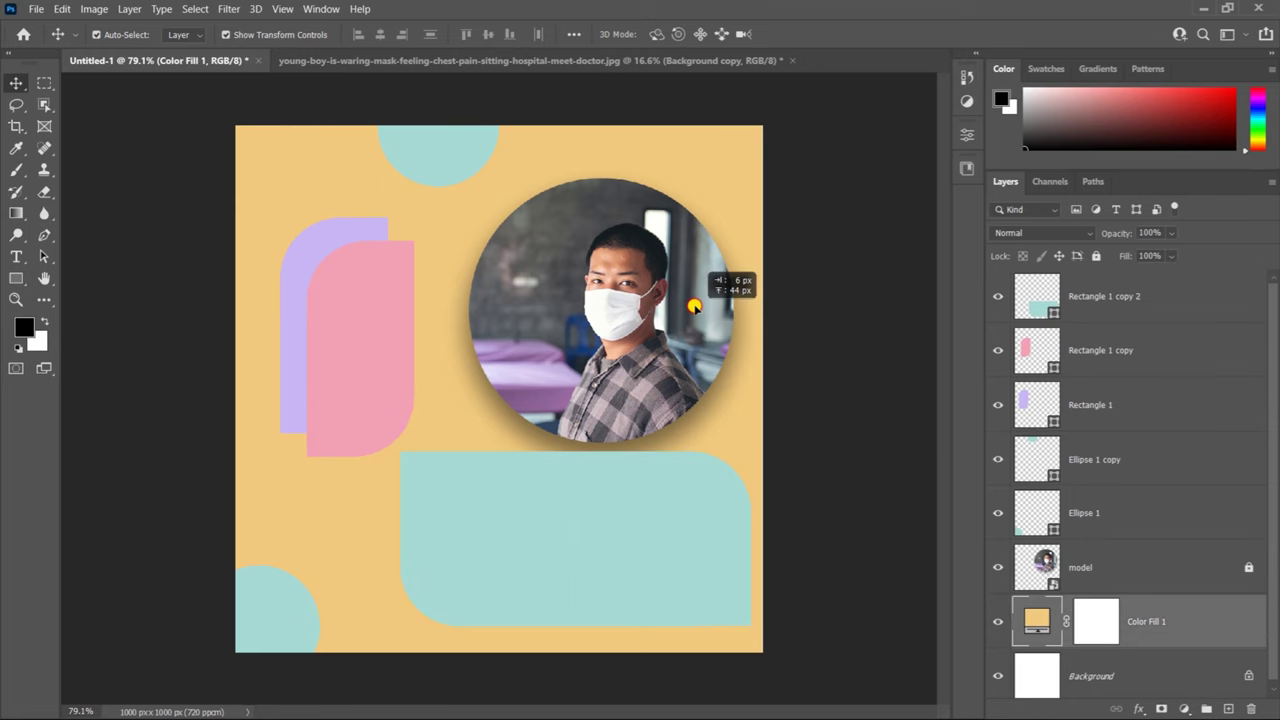
mouse_move(694, 306)
left_mouse_down()
mouse_move(662, 305)
mouse_move(686, 295)
left_mouse_up()
Step: Unlock the model layer, raise the circular photo above the teal panel, and relock it
left_click(1192, 567)
left_click(1247, 567)
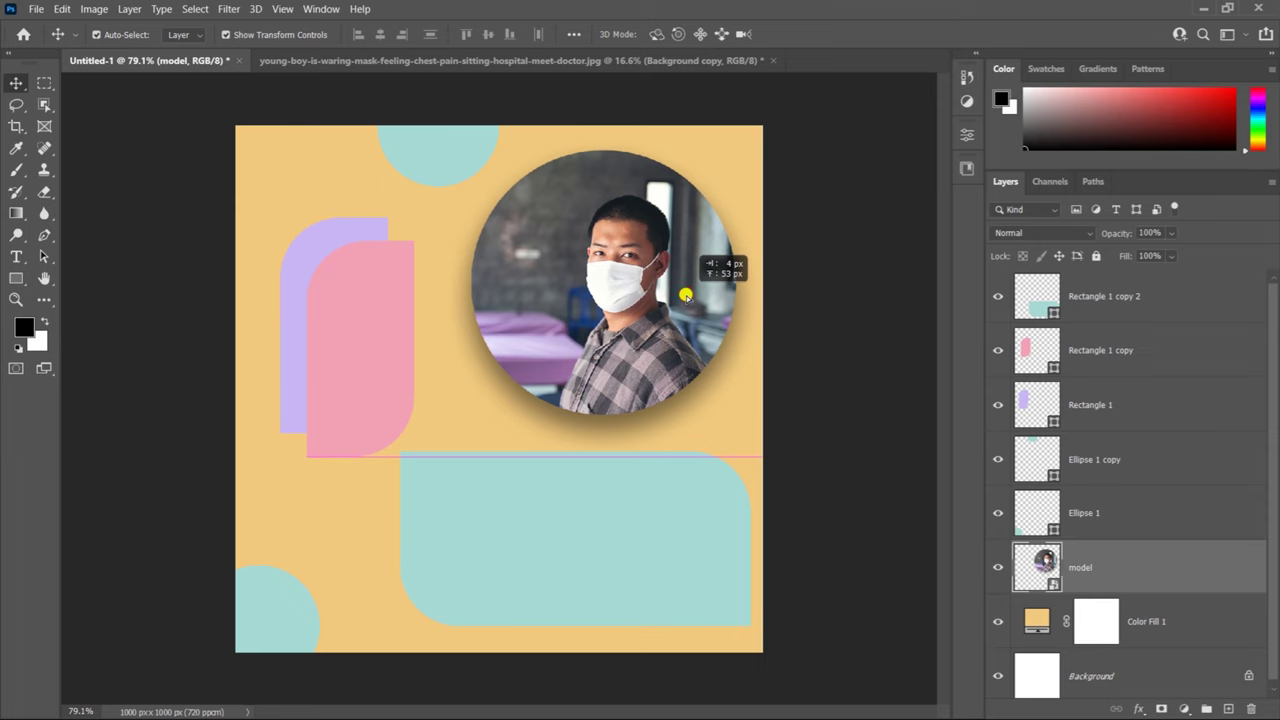
left_click(634, 510)
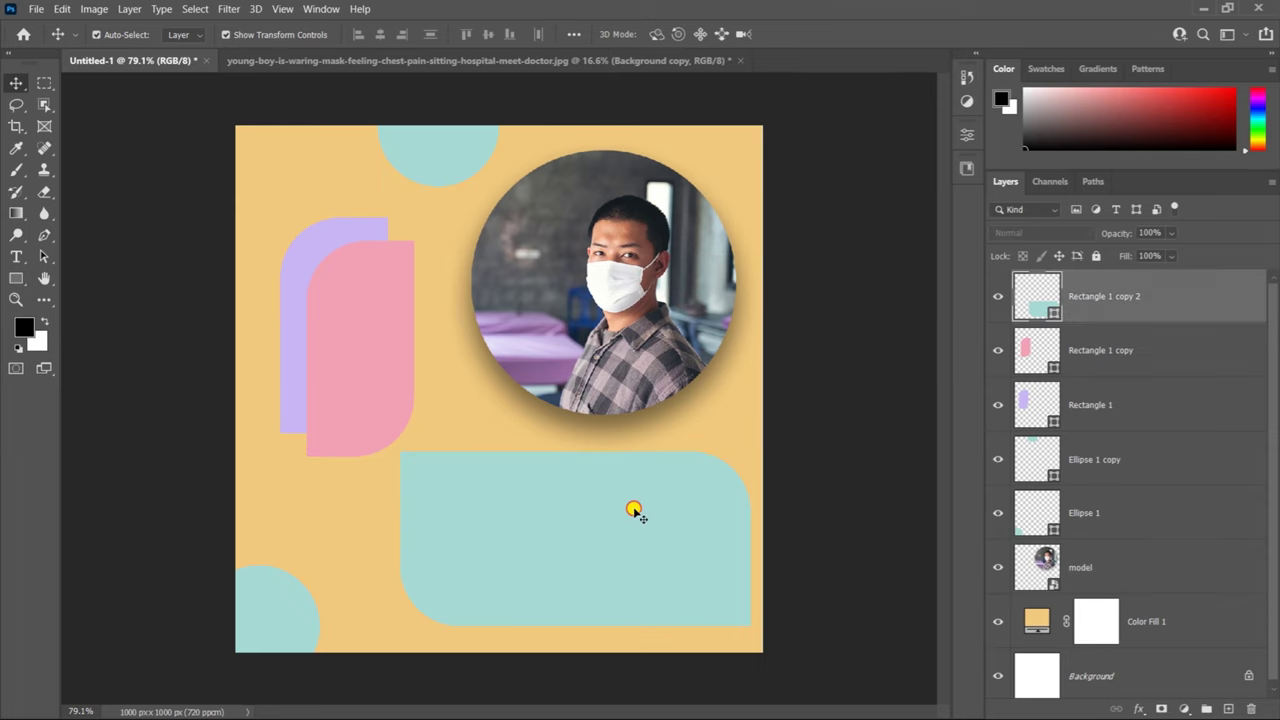
left_click(629, 512)
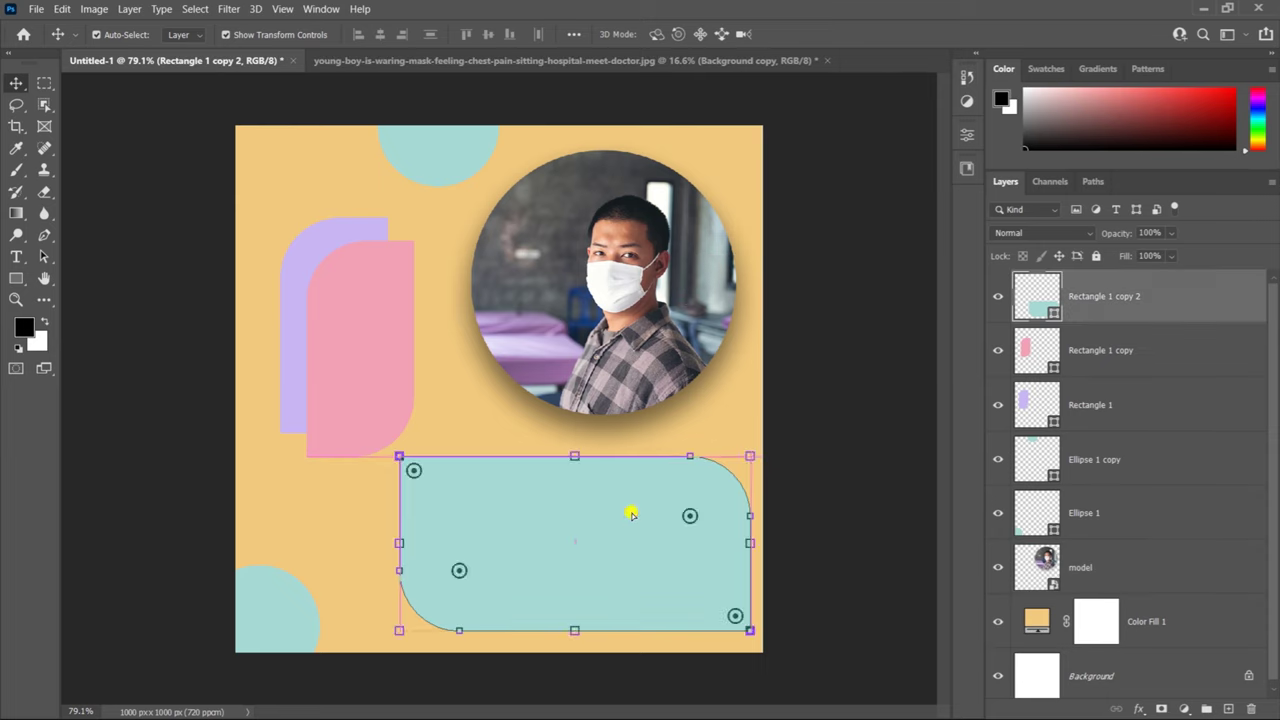
left_click_drag(671, 543, 669, 551)
left_click(840, 472)
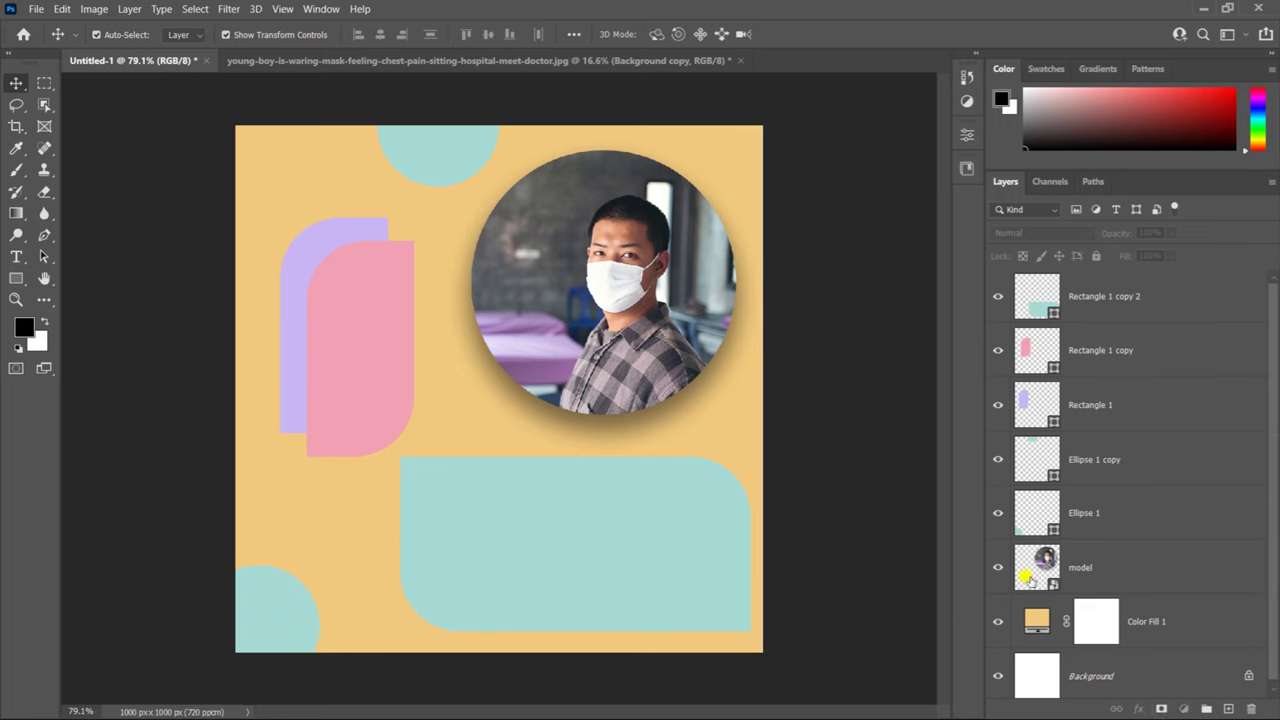
left_click(1076, 565)
left_click(1096, 256)
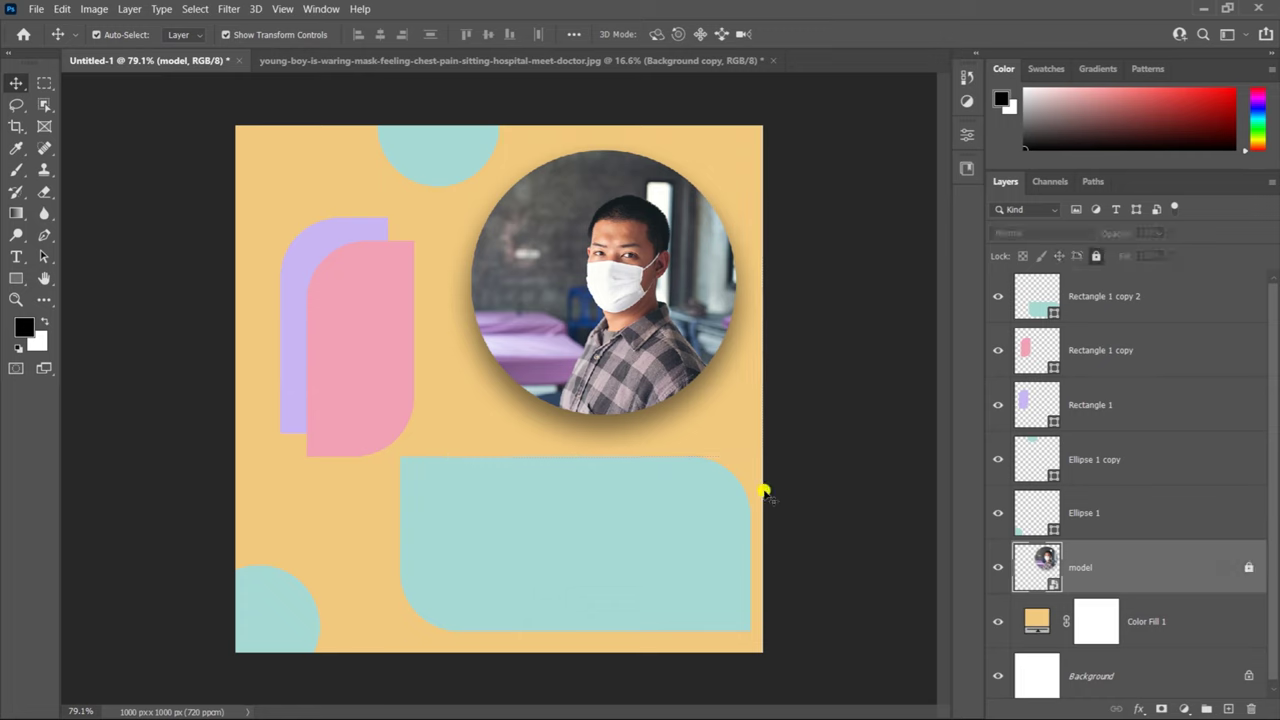
left_click(672, 532)
Step: Select the Word text from 'Now it's not a campaign' to 'Never stop sanitizing your hands.'
key("alt+Tab")
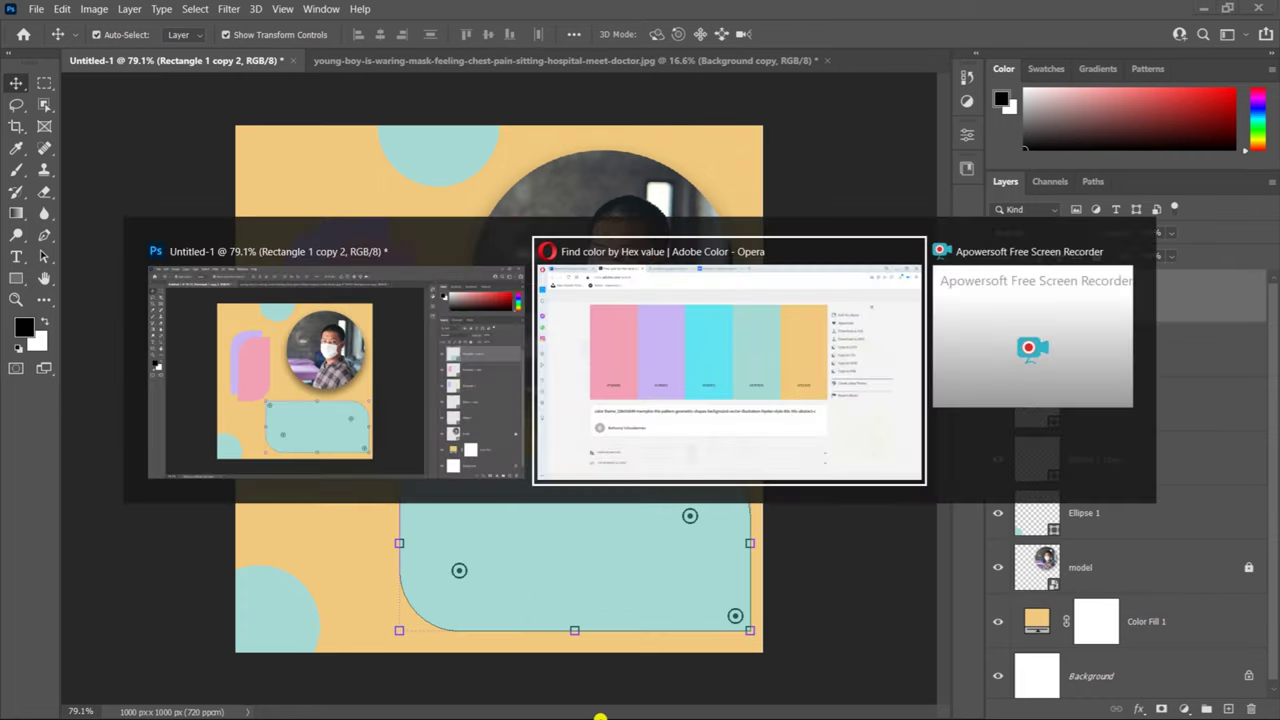
left_click(110, 13)
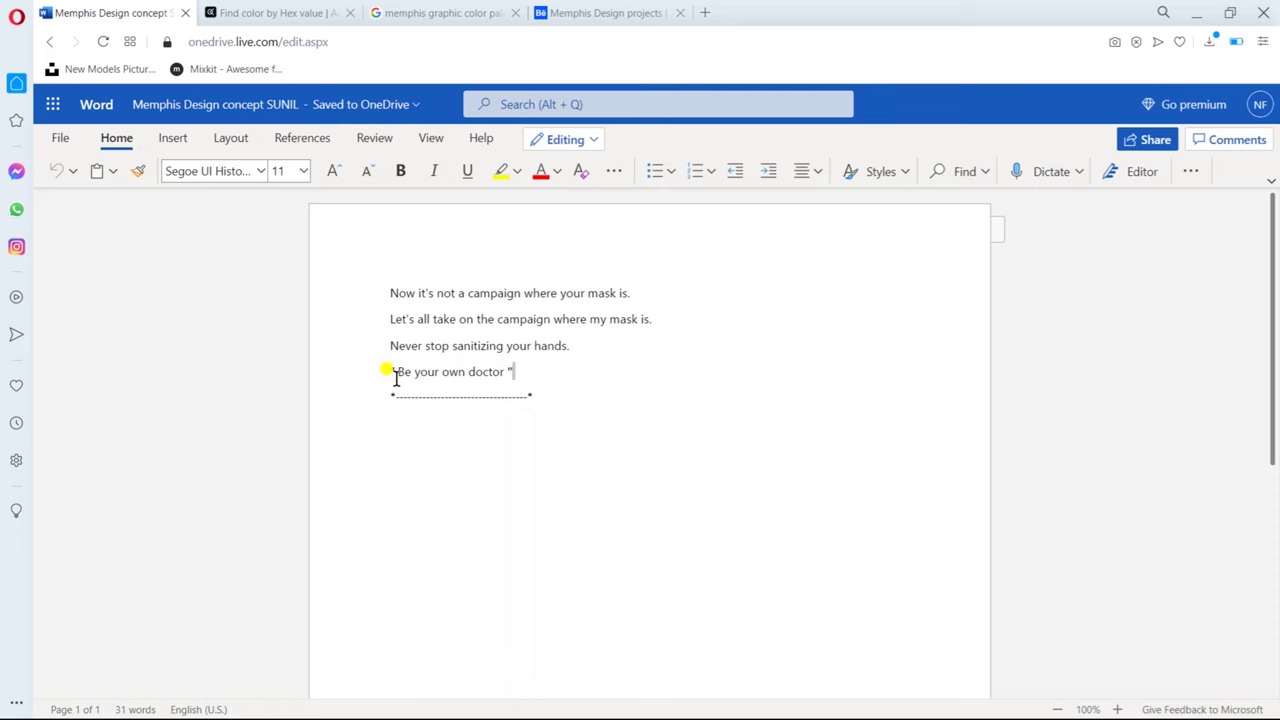
left_click(614, 391)
left_click(572, 345)
left_click(390, 341, "shift")
left_click(390, 293, "shift")
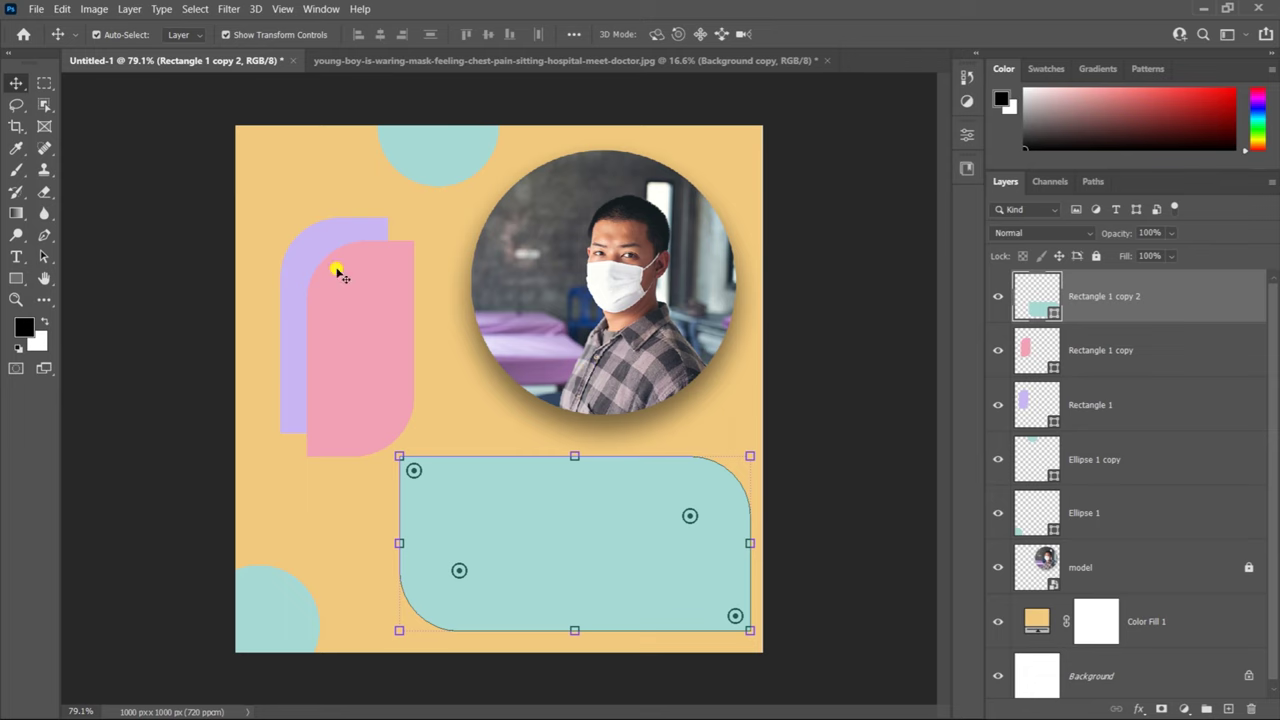
Step: Add a text box below the man's face holding the slogan sentences
left_click(354, 222)
left_click(548, 538)
key("t")
left_click_drag(438, 325, 731, 471)
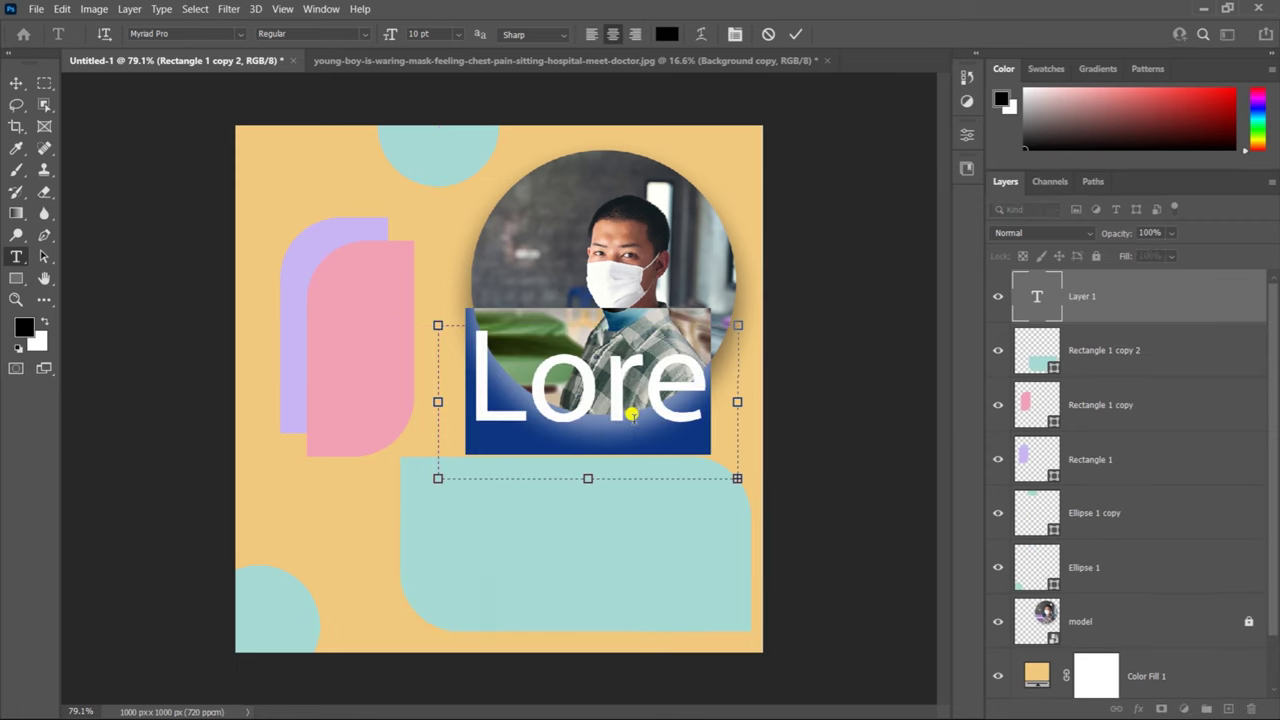
type("Now")
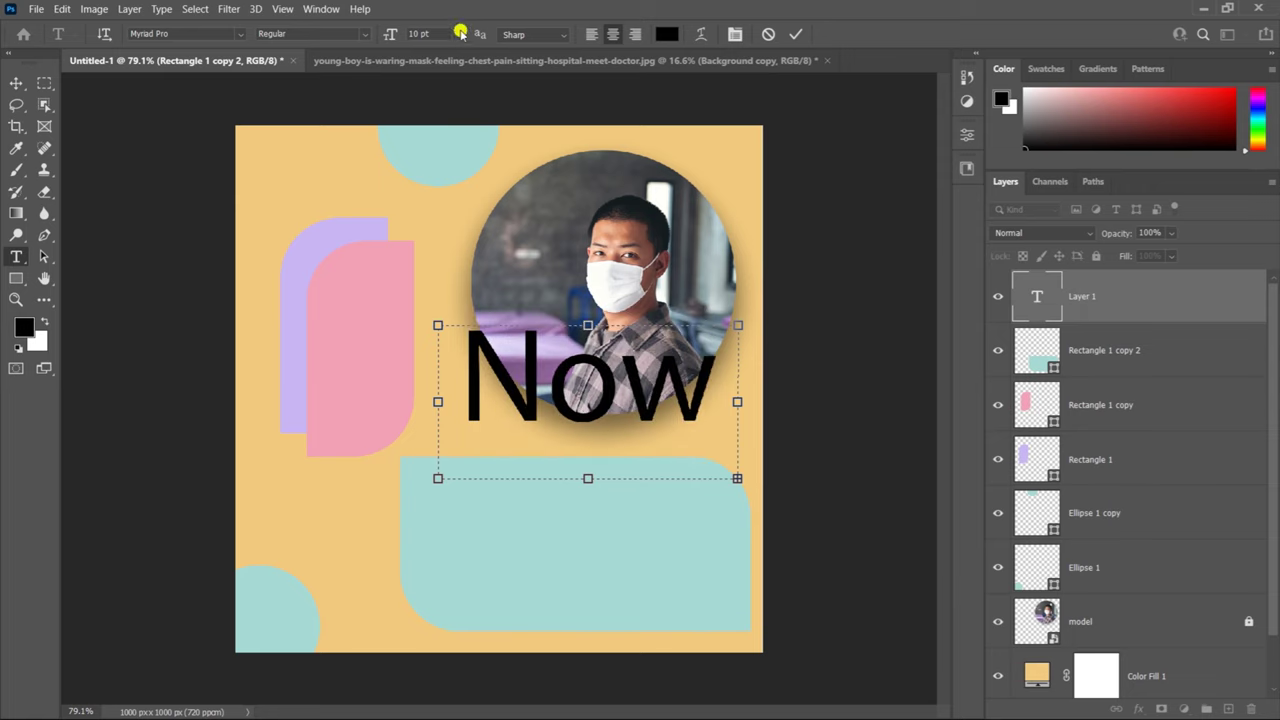
double_click(612, 399)
Step: Shrink the slogan text's font size from 6 pt down to 1 pt and commit it
left_click(458, 34)
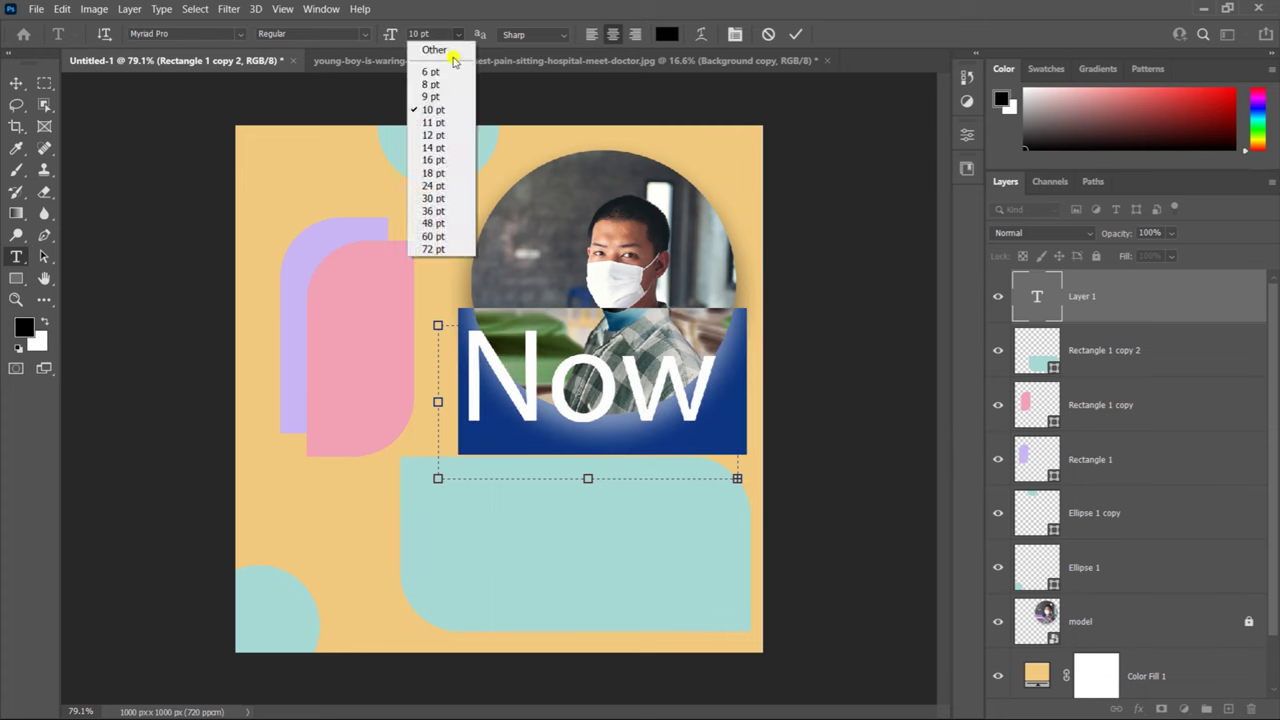
left_click(445, 72)
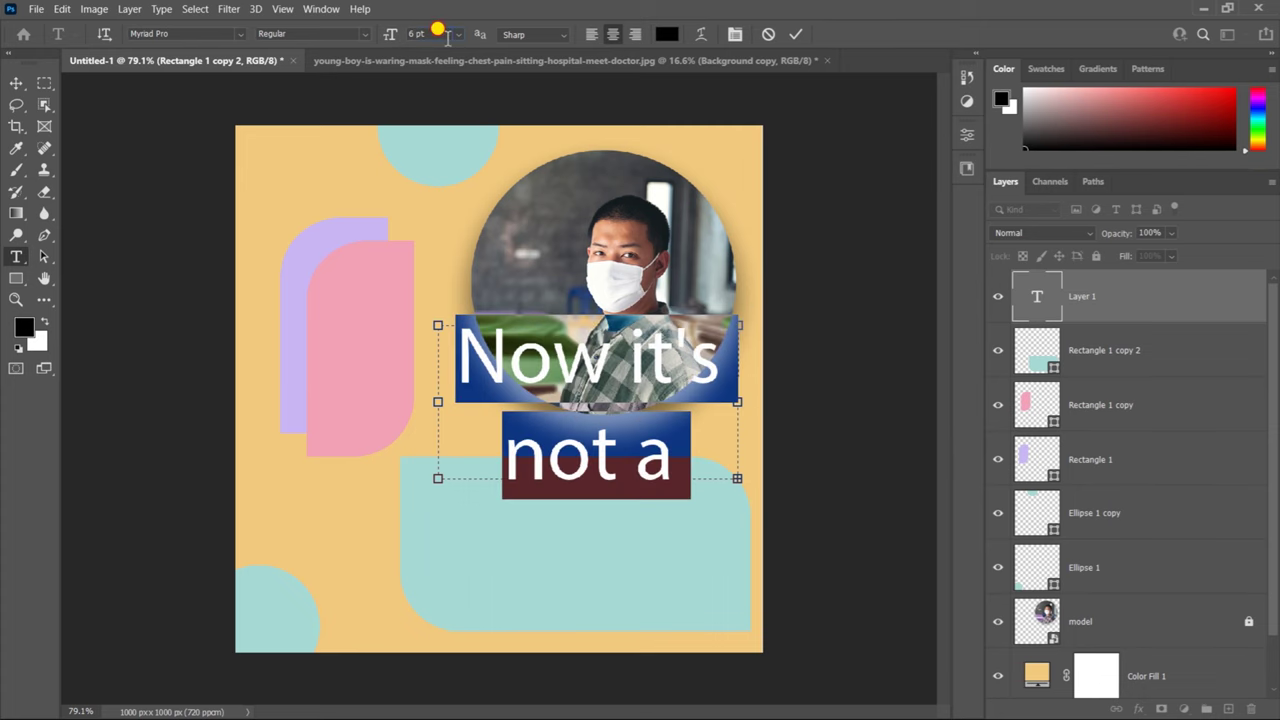
left_click(447, 35)
key("BackSpace")
type("2")
key("Return")
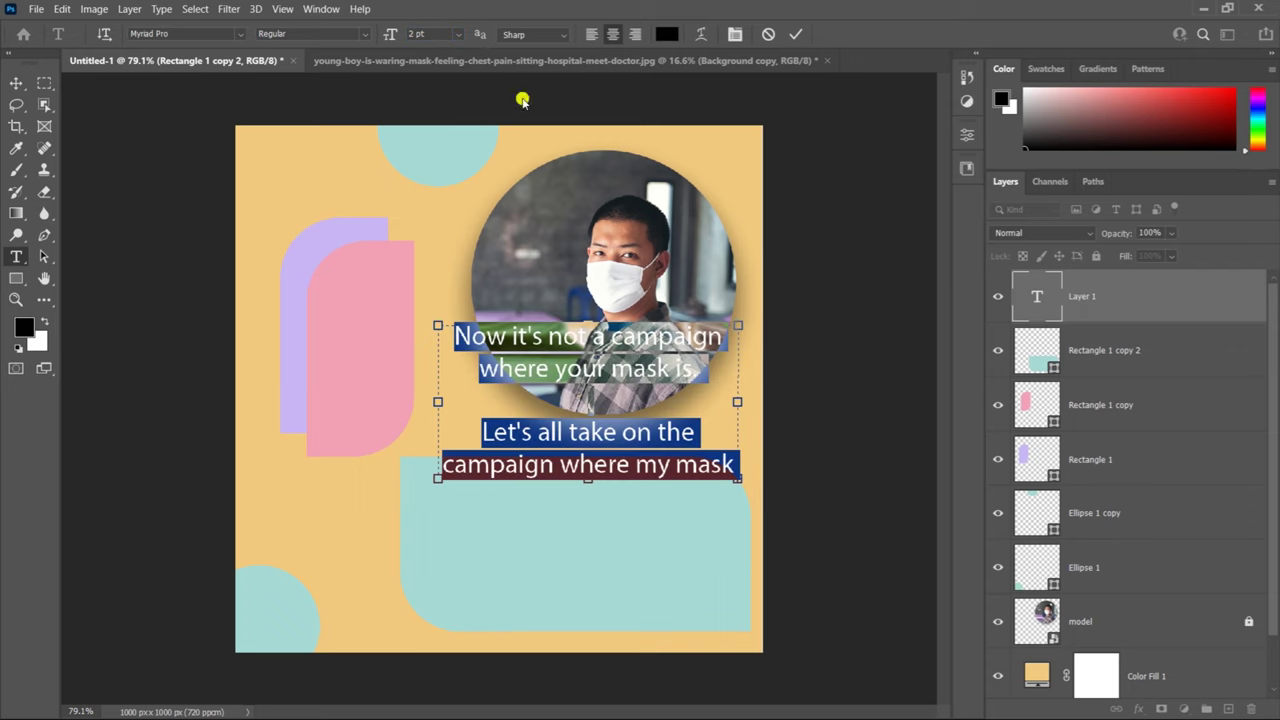
left_click(426, 33)
key("BackSpace")
type("1")
key("Return")
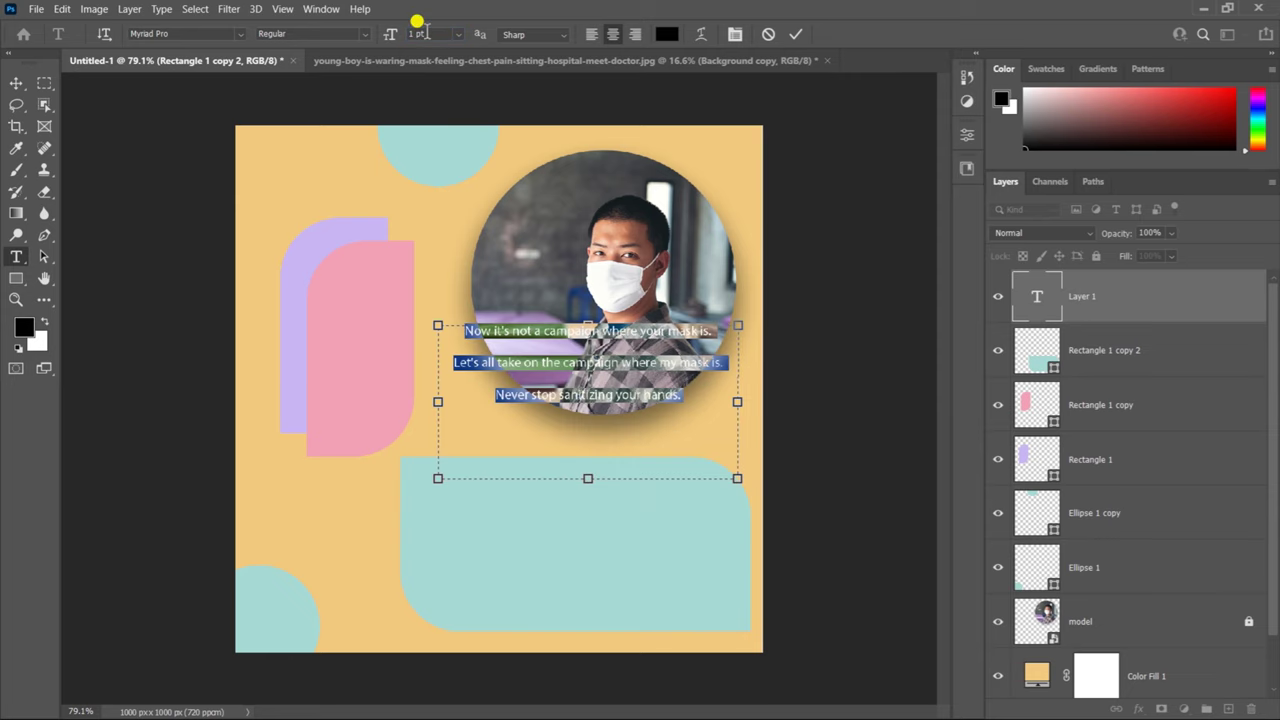
left_click(15, 83)
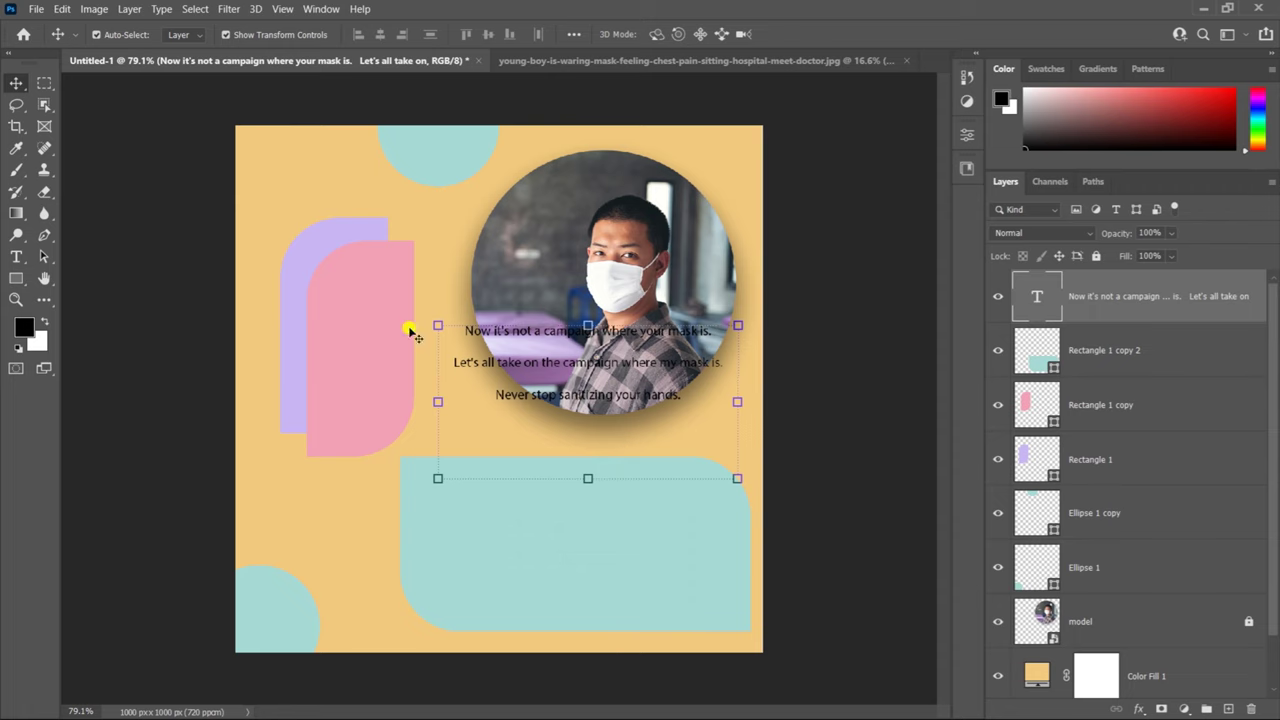
Step: Move the three-line text onto the teal panel and select both the text and panel layers
left_click_drag(548, 362, 537, 543)
left_click(823, 525)
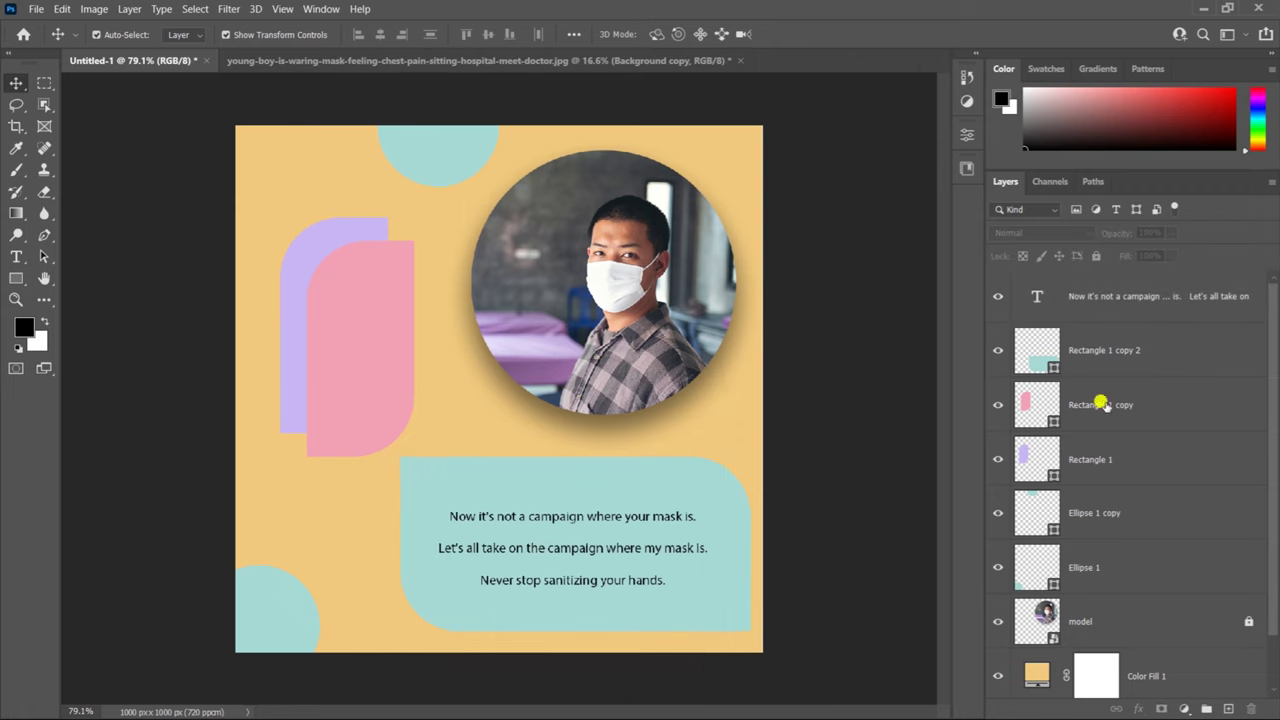
left_click(1109, 351)
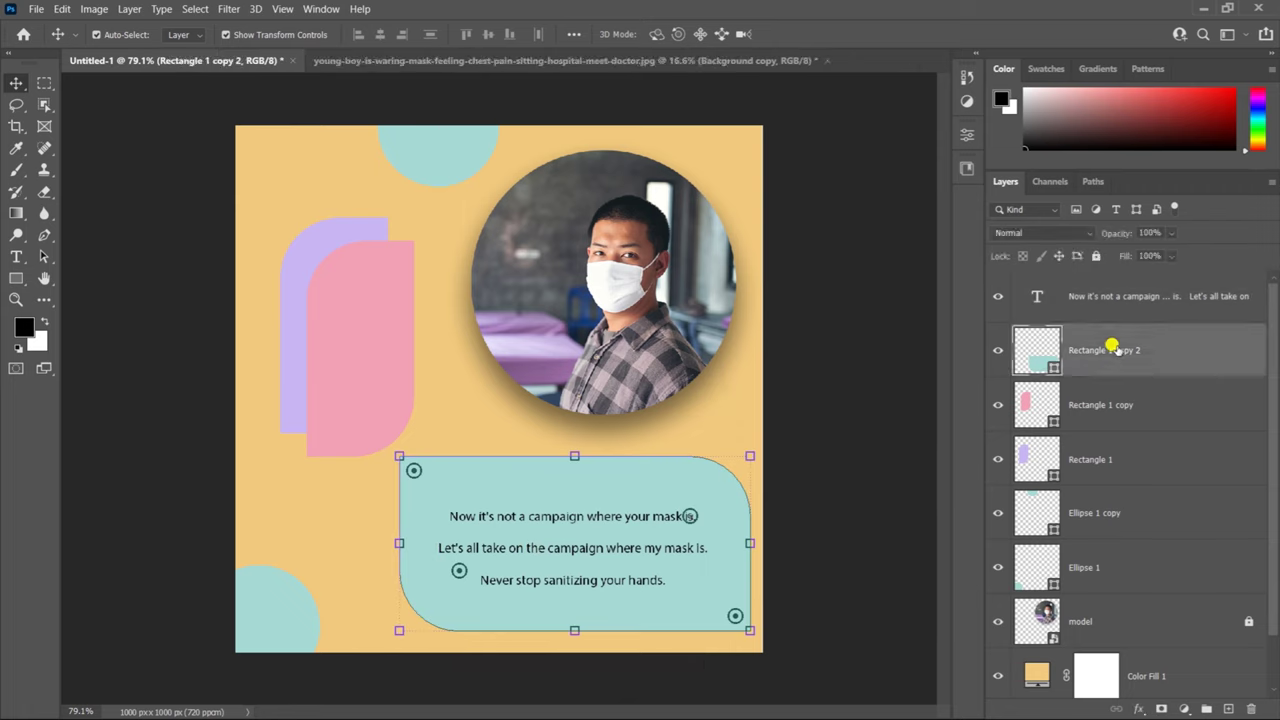
double_click(1133, 296)
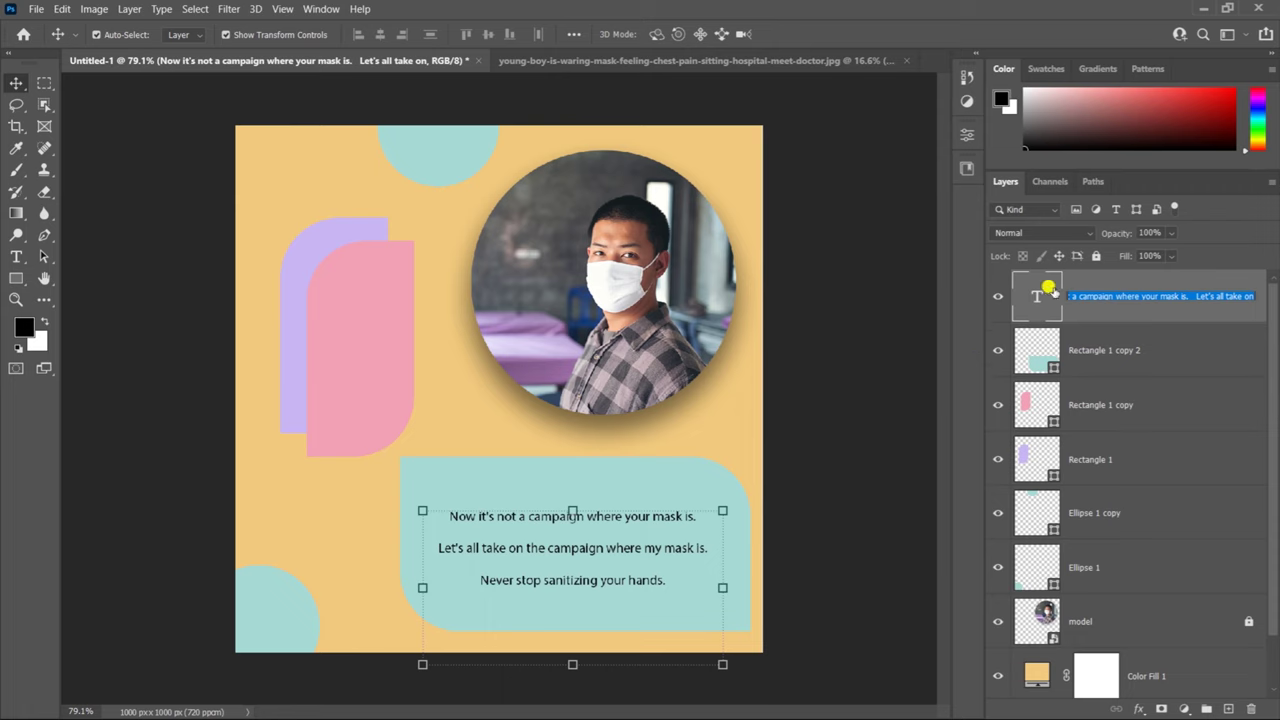
key("Return")
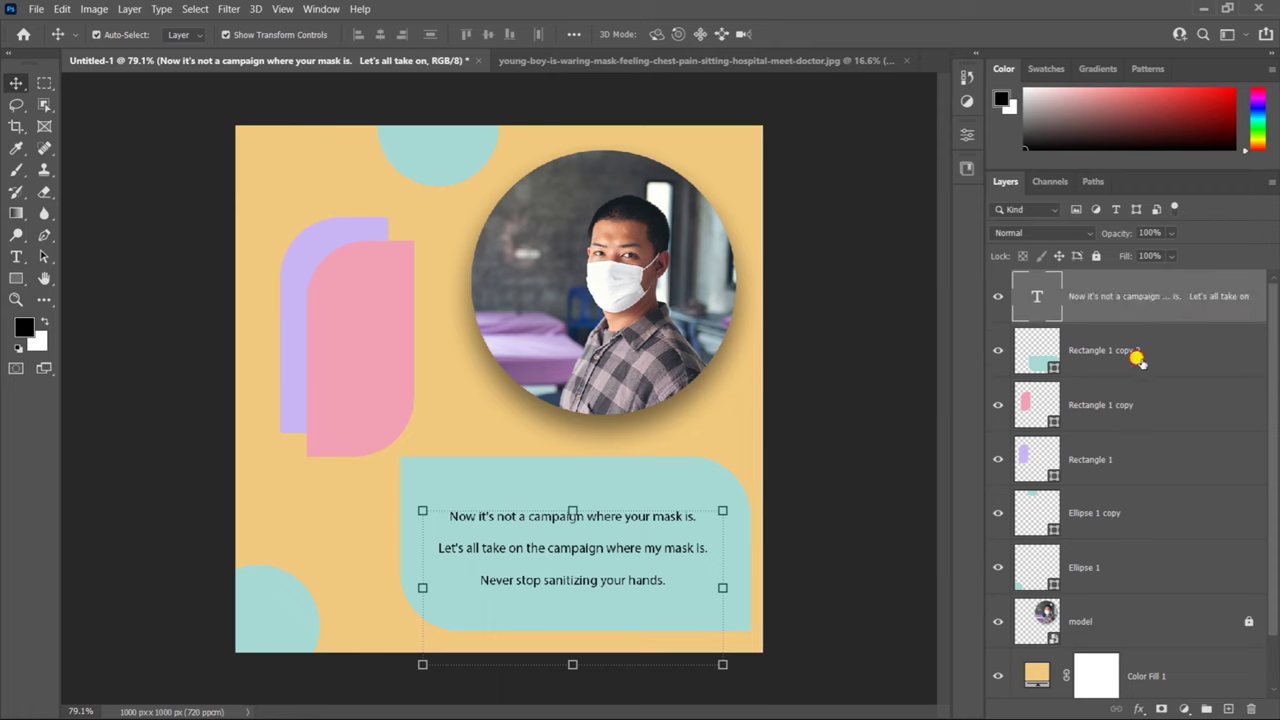
left_click(1139, 363)
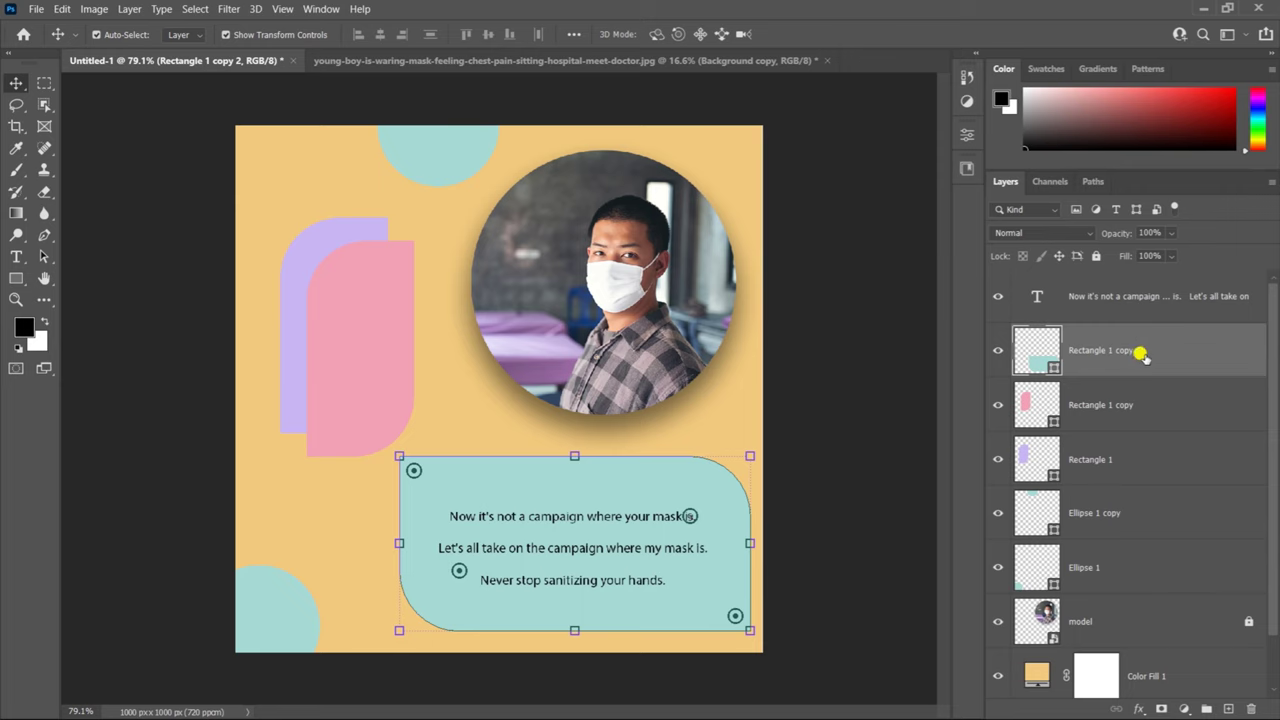
left_click(1141, 296, "shift")
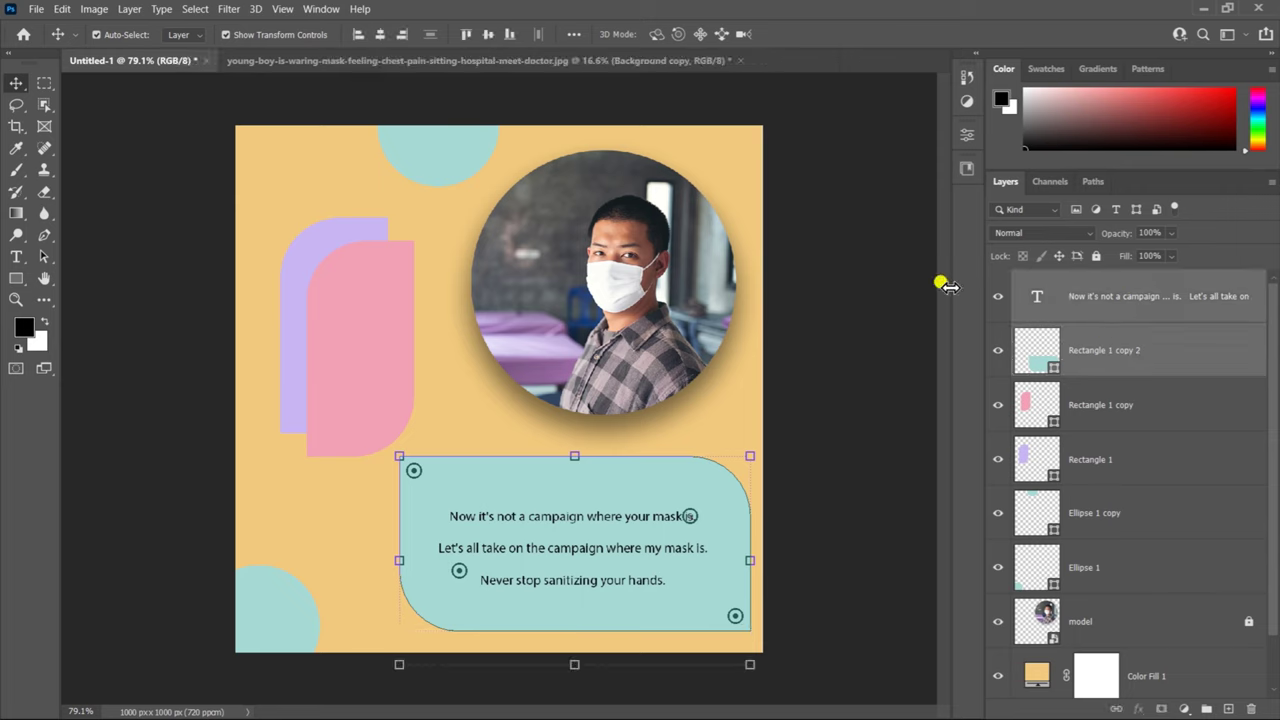
Step: Centre the text on the teal panel and raise the panel just below the photo circle
left_click(381, 33)
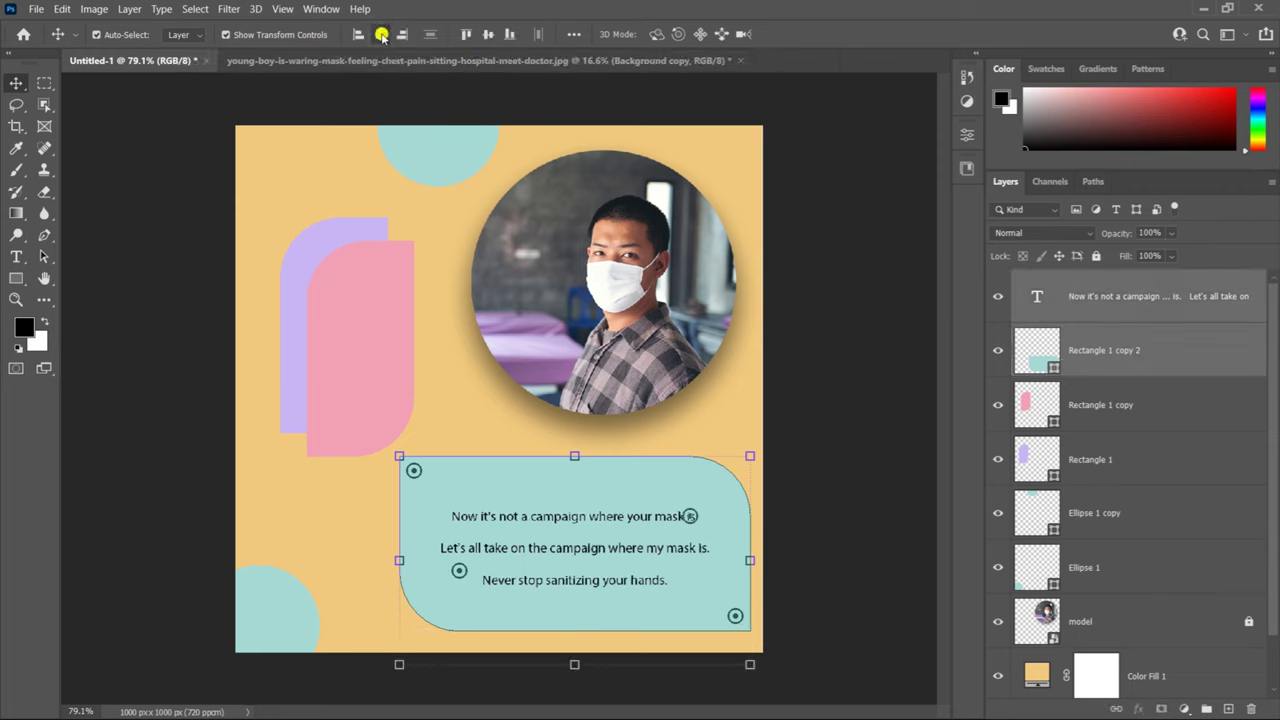
left_click(486, 35)
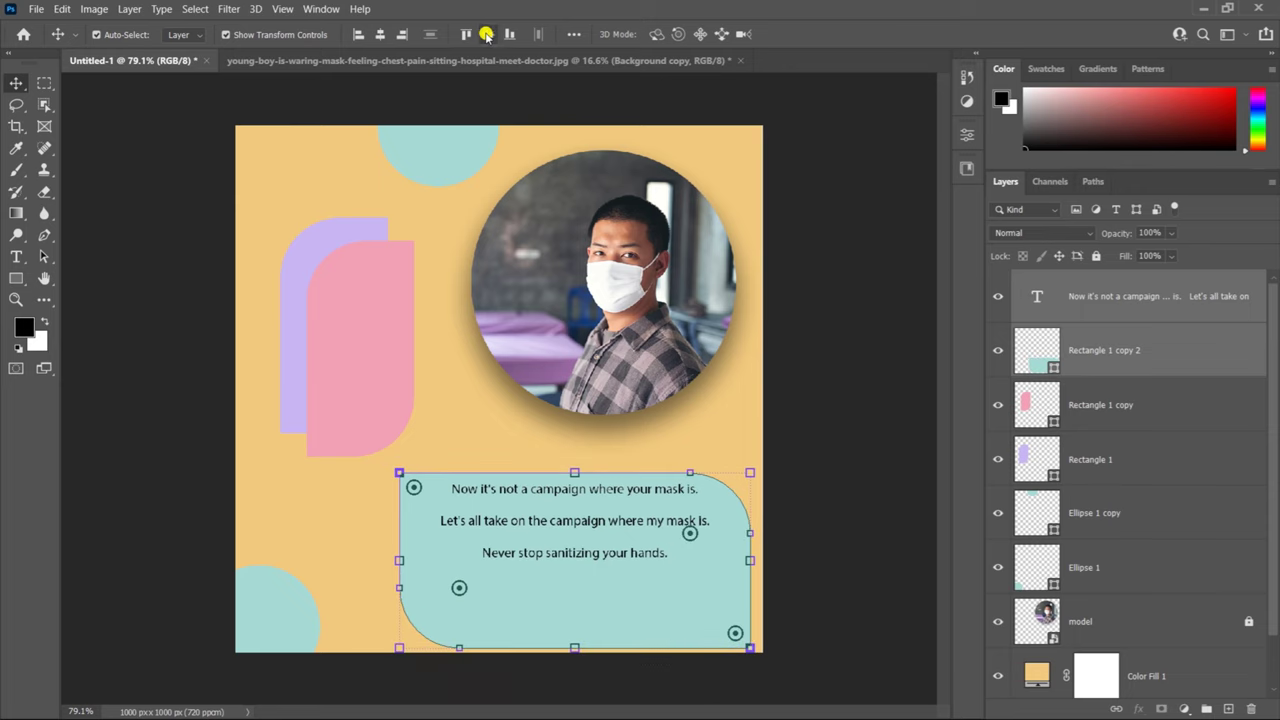
left_click(825, 453)
left_click_drag(655, 582, 658, 567)
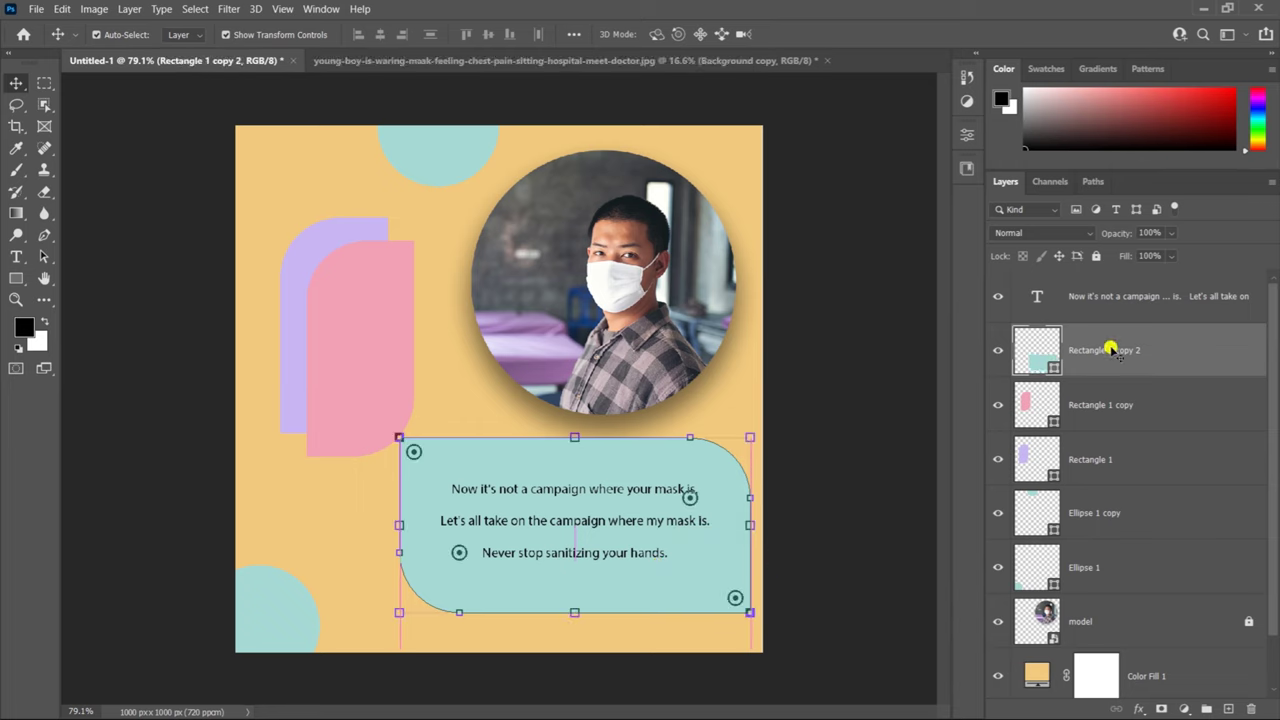
left_click(1110, 297)
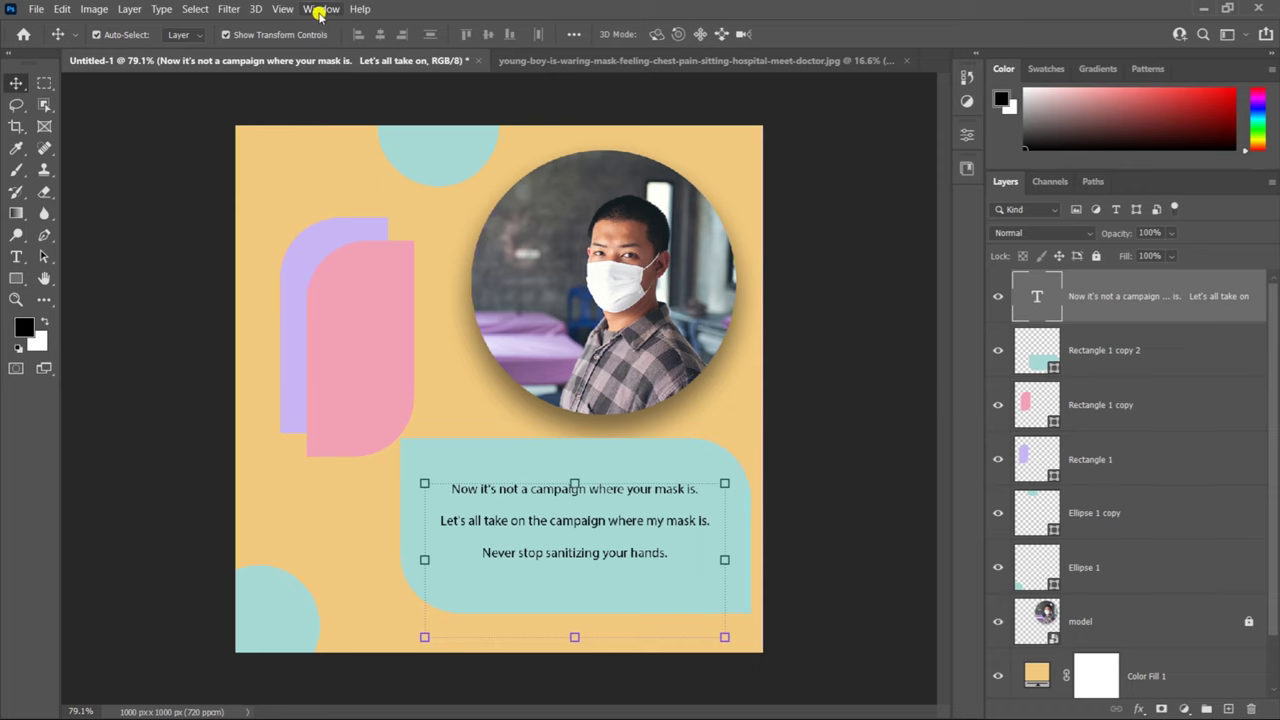
Step: Tighten the slogan leading to 1 pt and set kerning to 0 in the Character panel
left_click(320, 12)
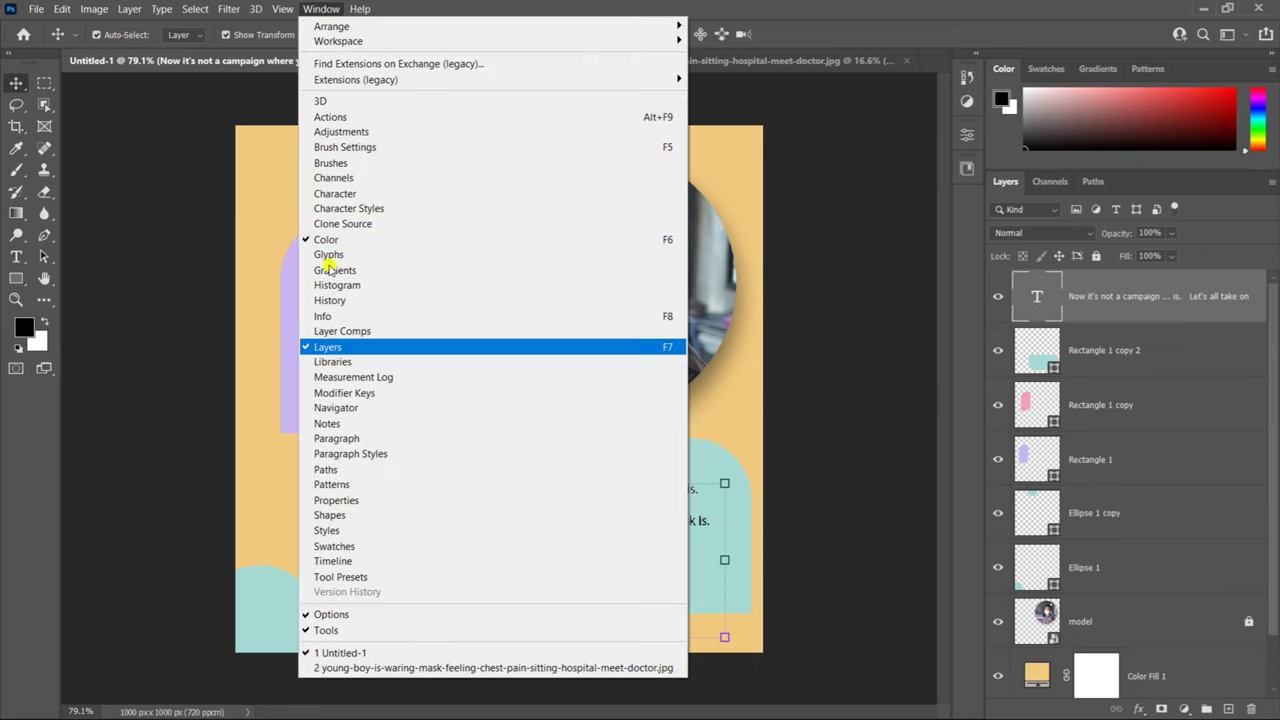
left_click(334, 194)
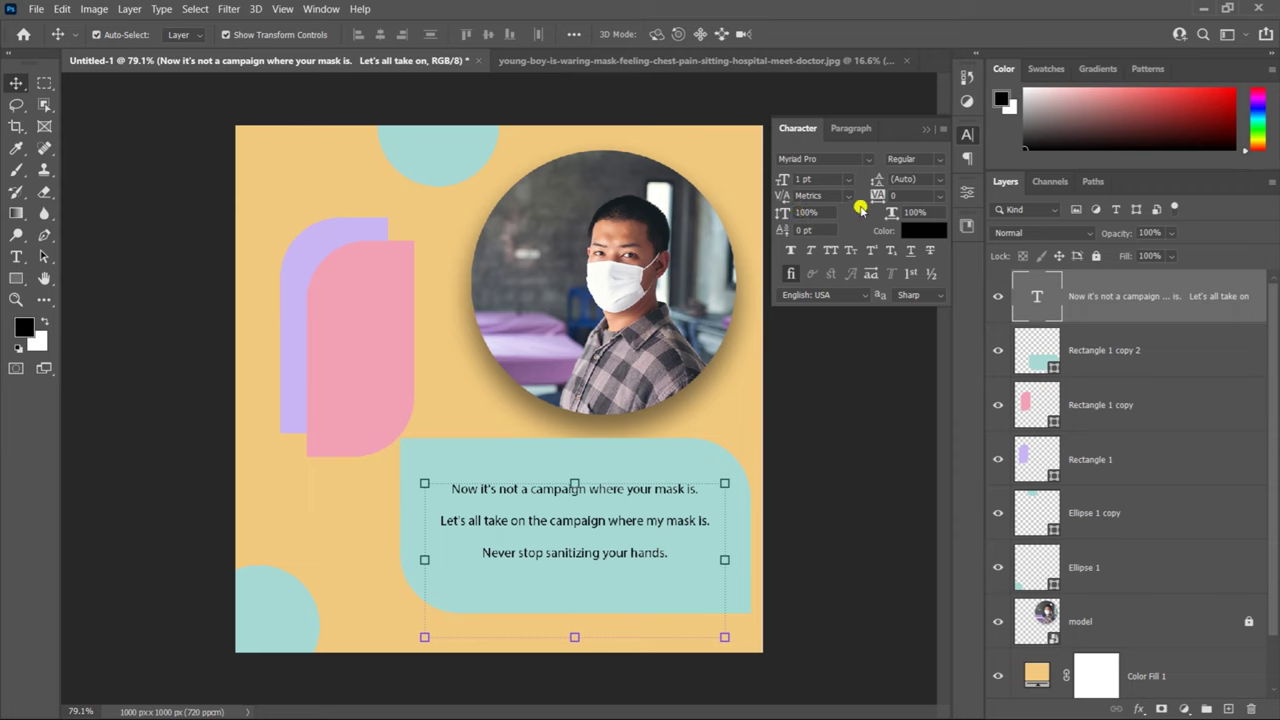
left_click_drag(877, 180, 868, 180)
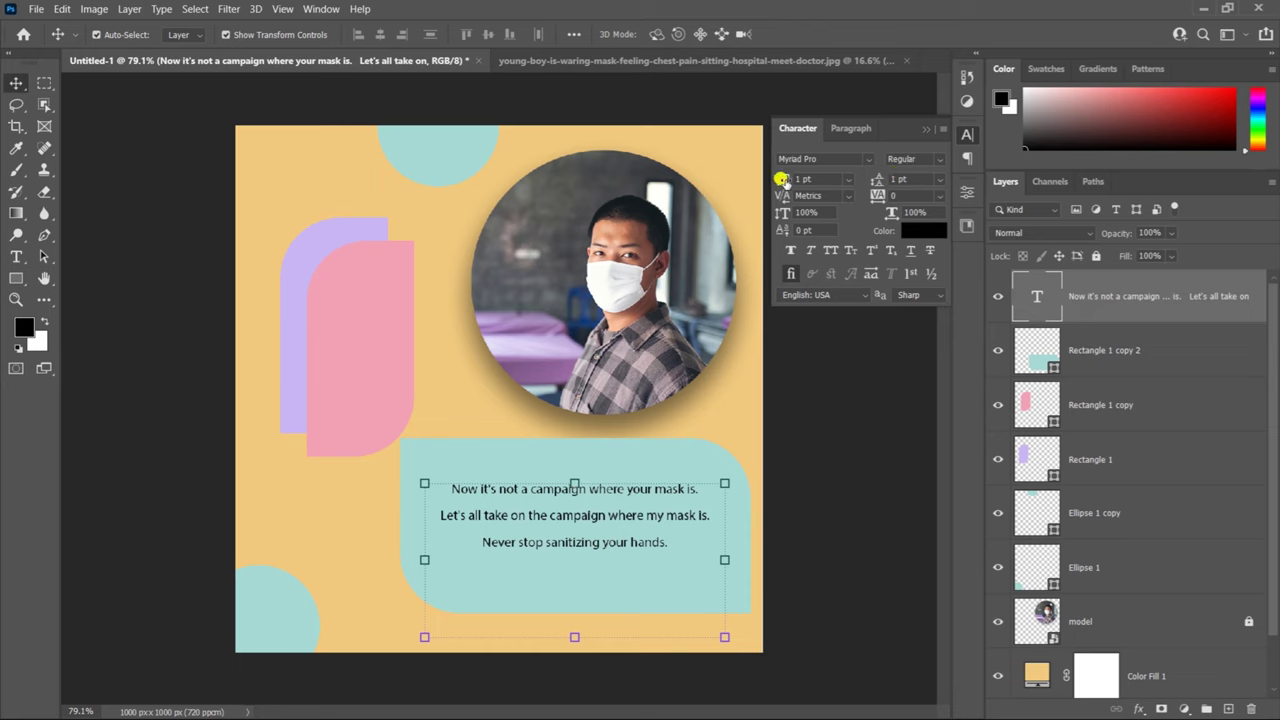
left_click_drag(779, 198, 780, 197)
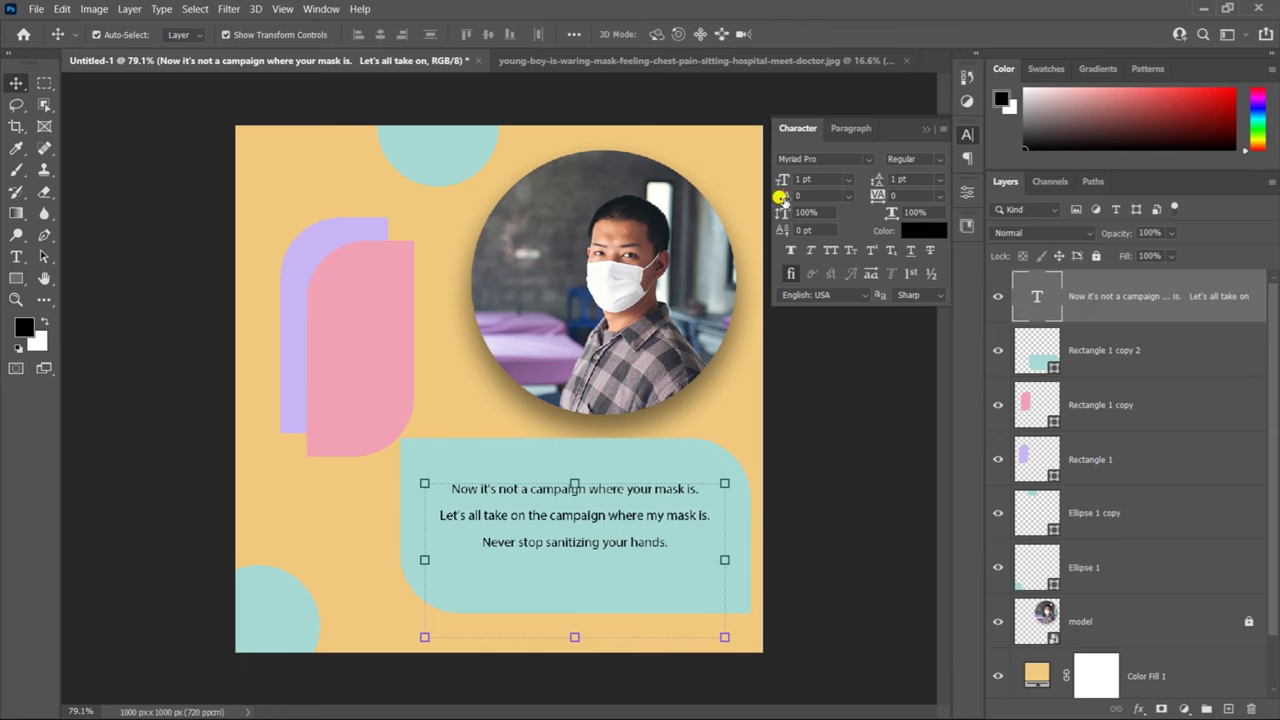
left_click(794, 251)
Step: Stretch the slogan text to 110% horizontal scale and fit the poster on screen
left_click_drag(887, 213, 891, 215)
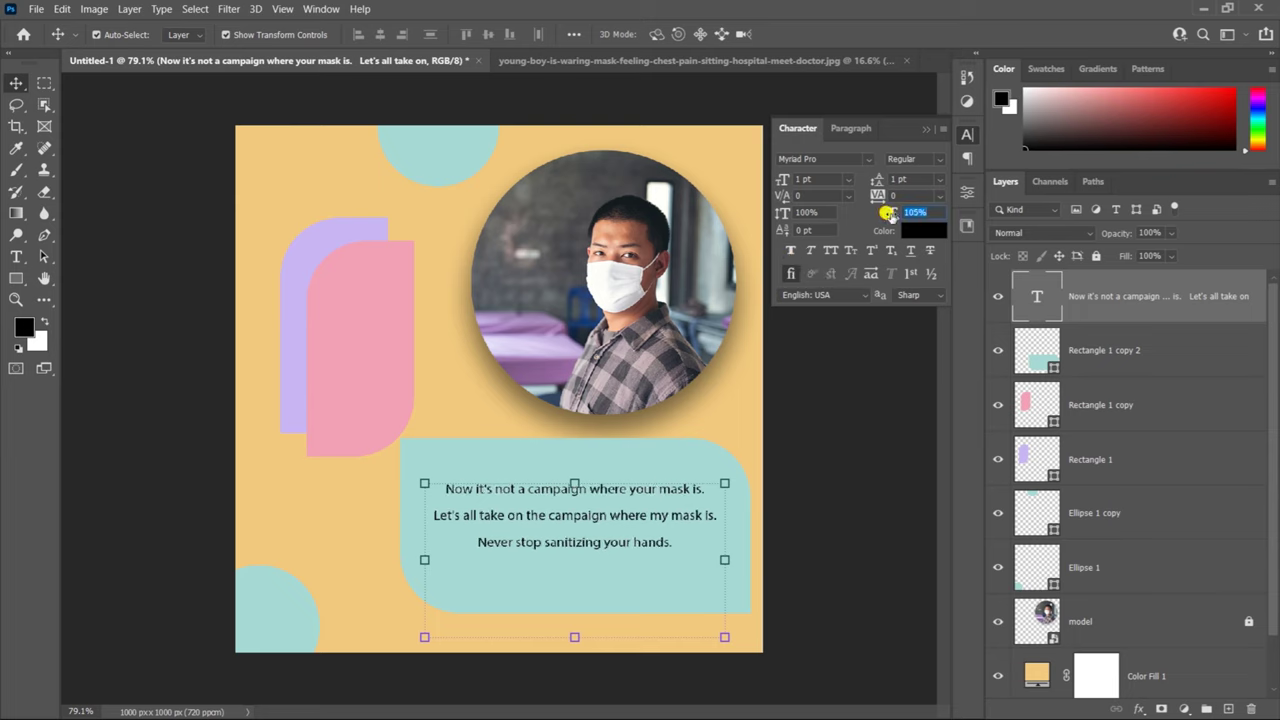
left_click(929, 212)
type("1")
type("0")
key("Return")
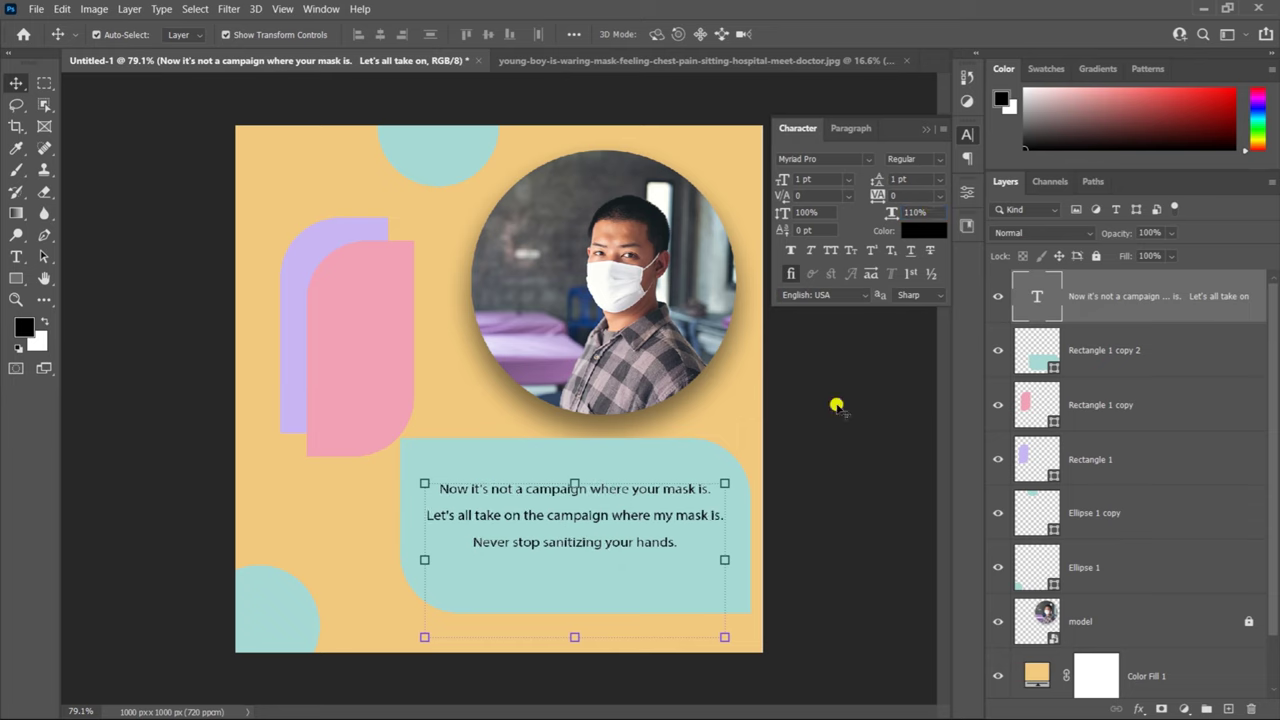
left_click(924, 131)
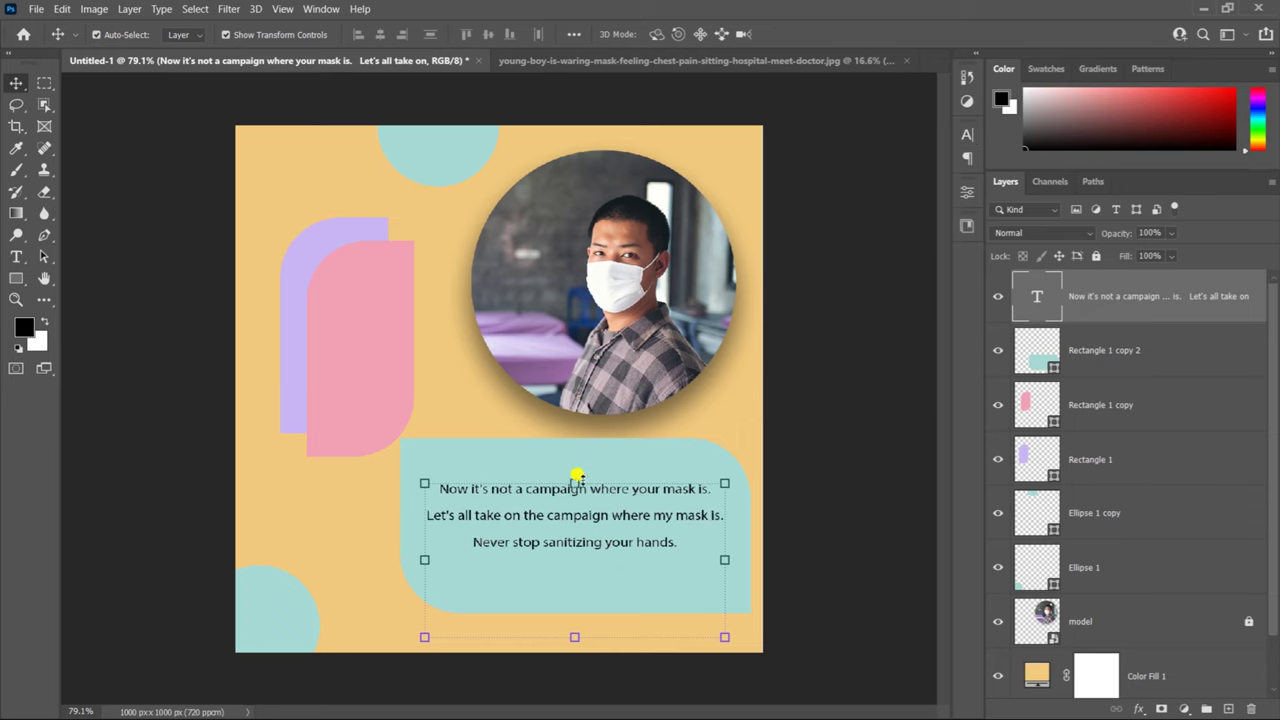
key("ctrl+minus")
key("ctrl+0")
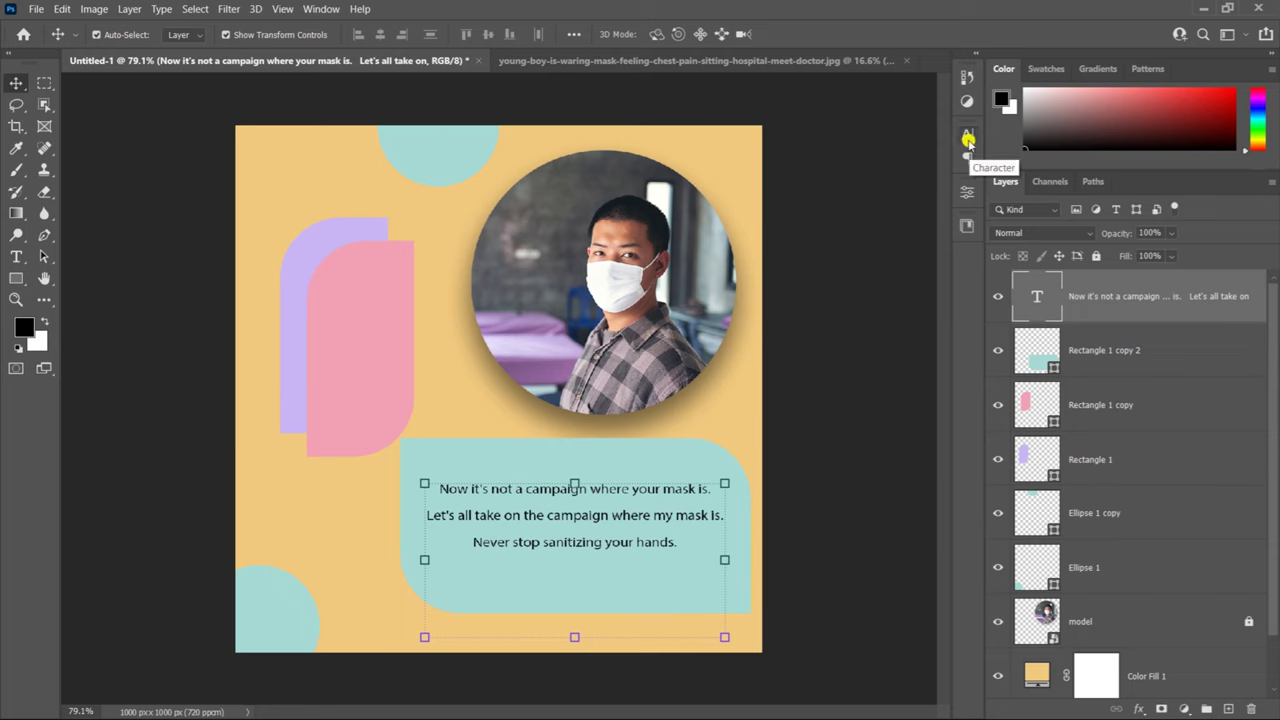
Step: Change the slogan text colour to white #FFFFFF via the Character panel colour swatch
left_click(968, 140)
left_click(920, 229)
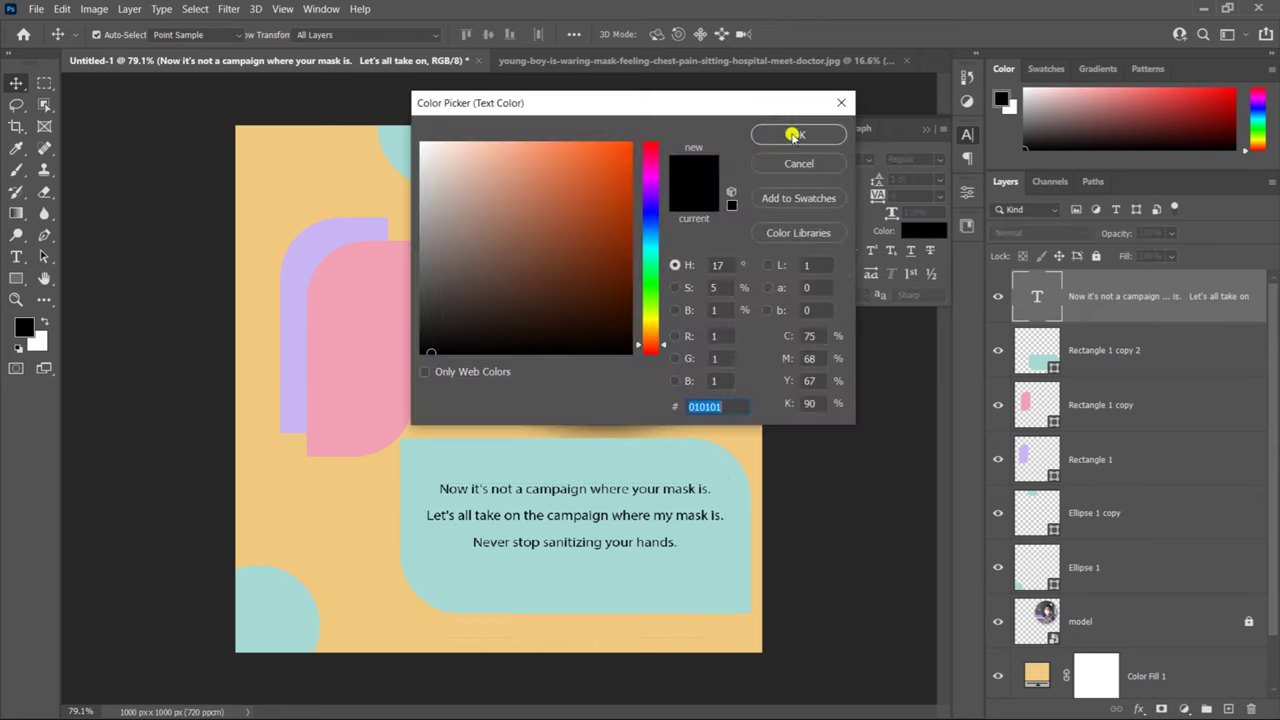
mouse_move(751, 103)
left_mouse_down()
mouse_move(314, 277)
mouse_move(339, 291)
left_mouse_up()
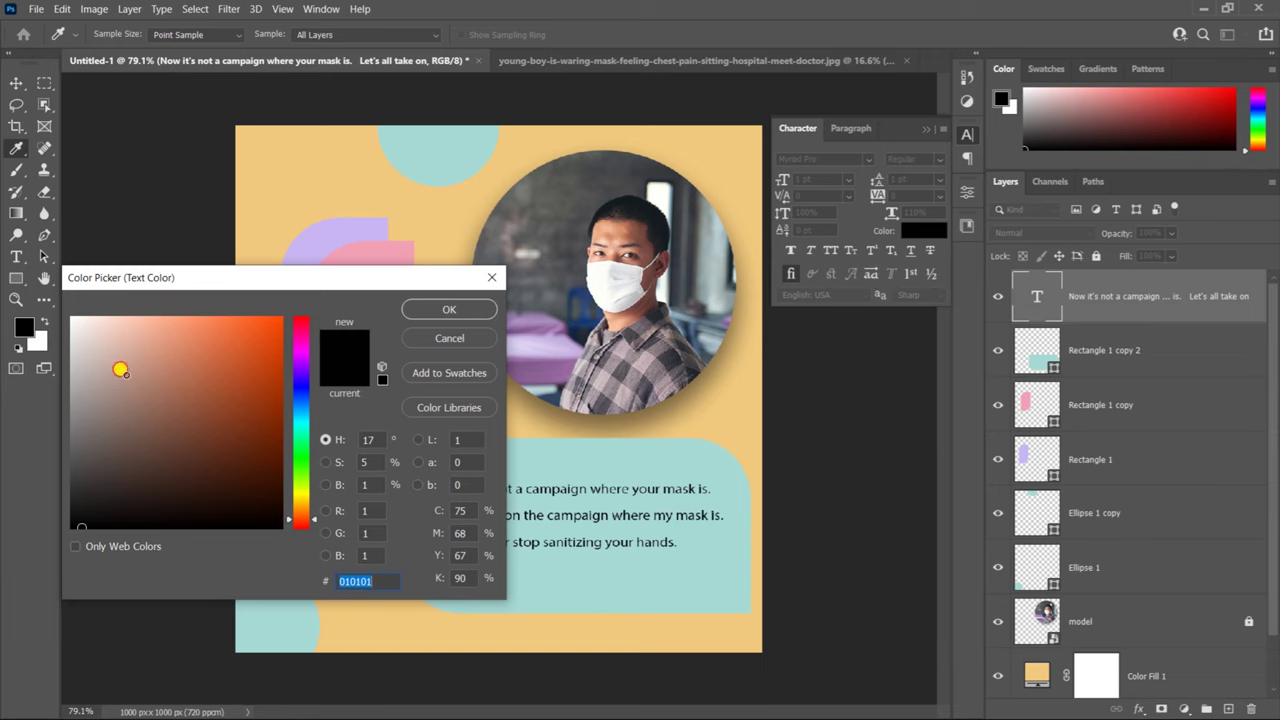
left_click_drag(120, 366, 54, 297)
left_click(423, 309)
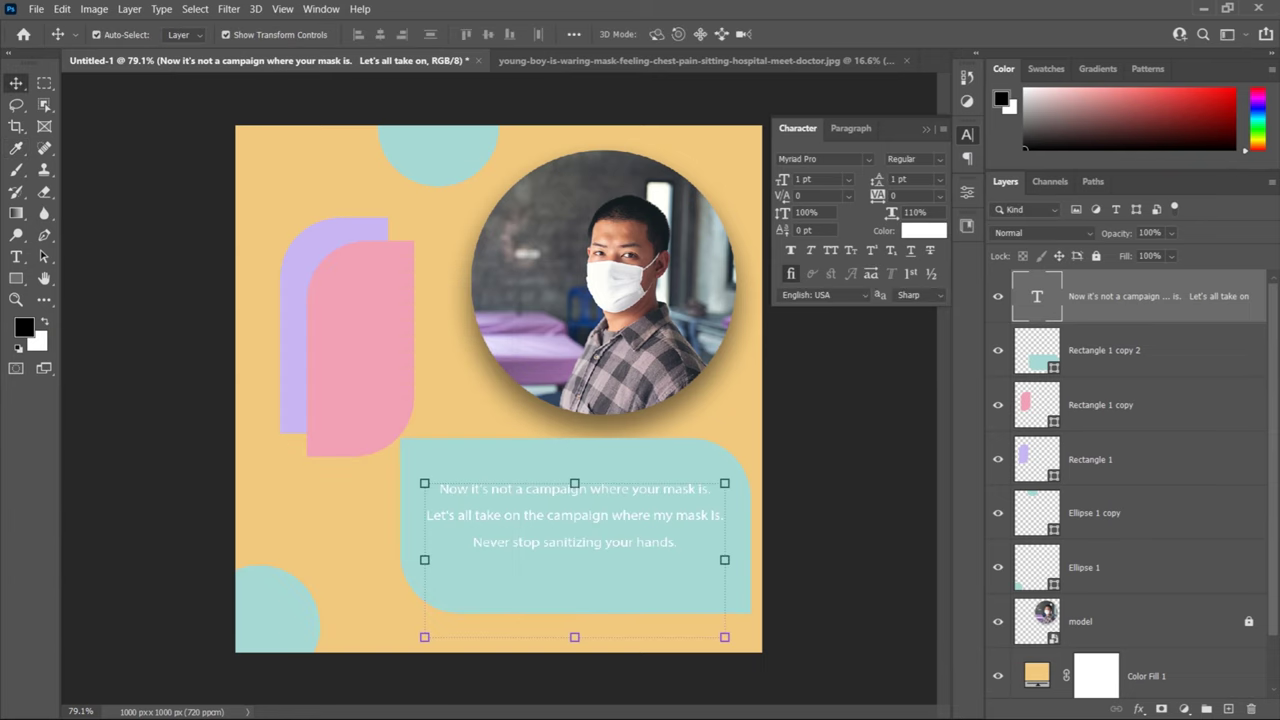
left_click(858, 438)
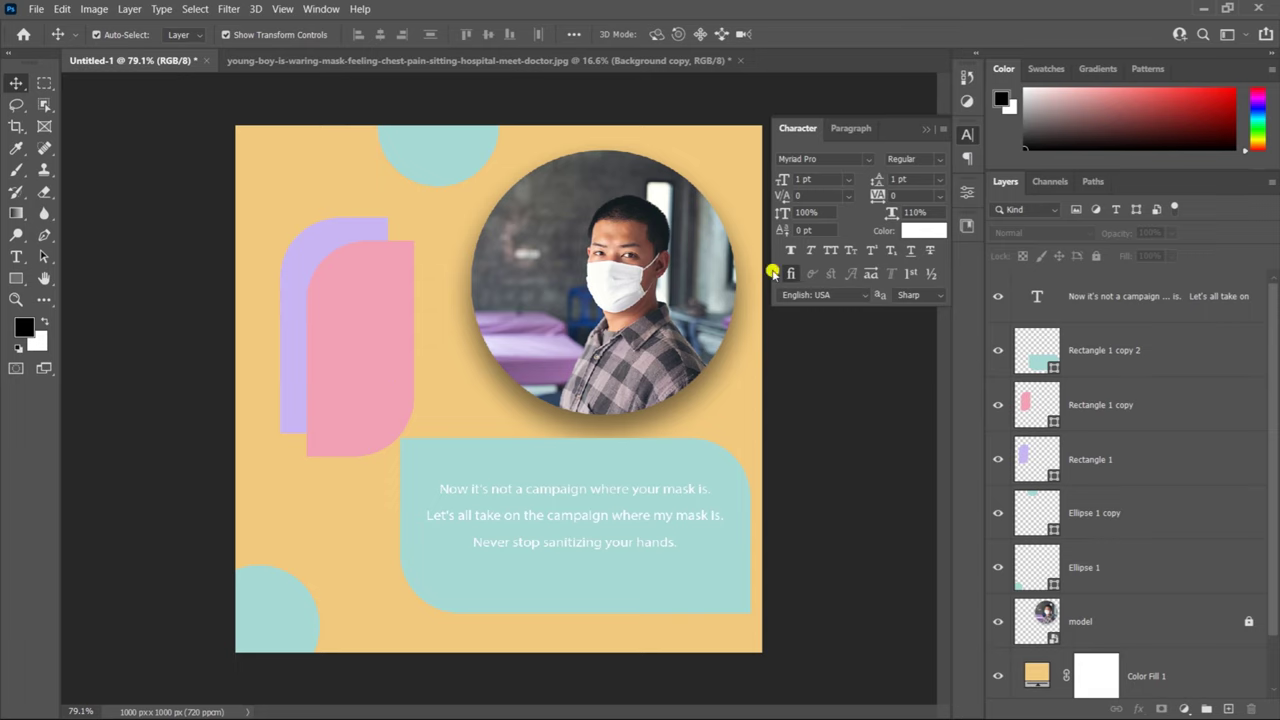
left_click(928, 133)
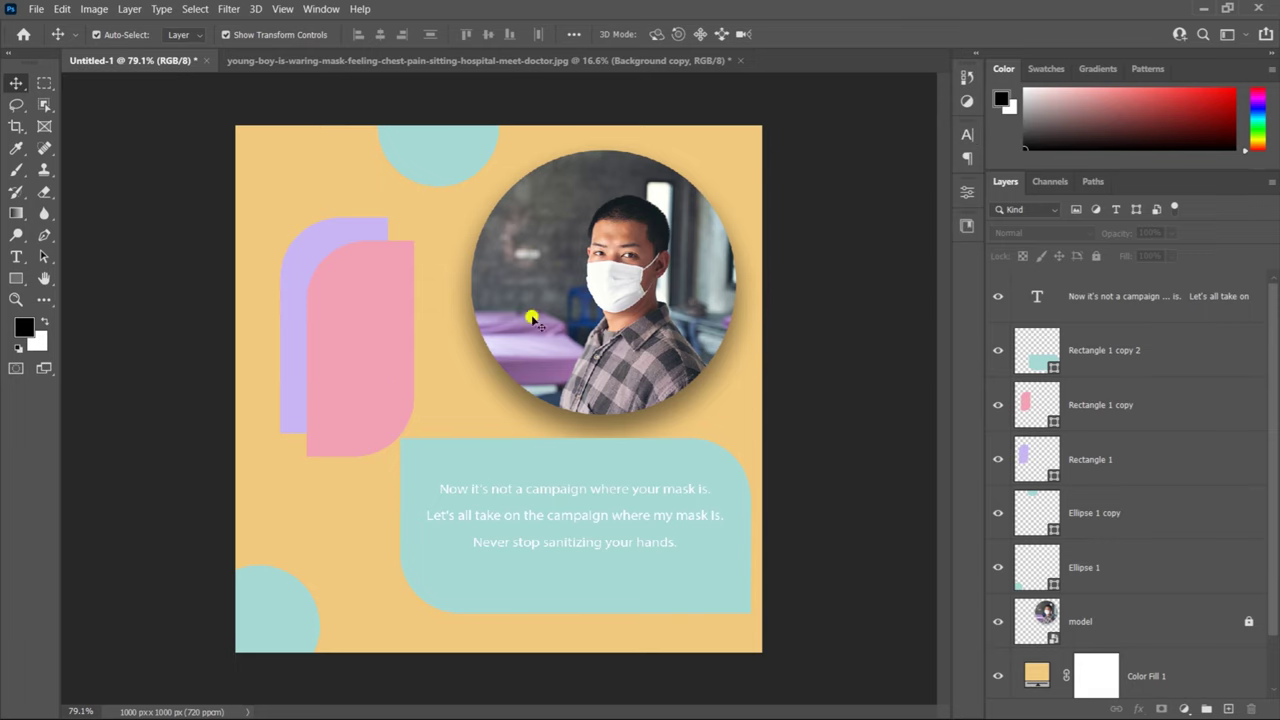
key("alt+Tab")
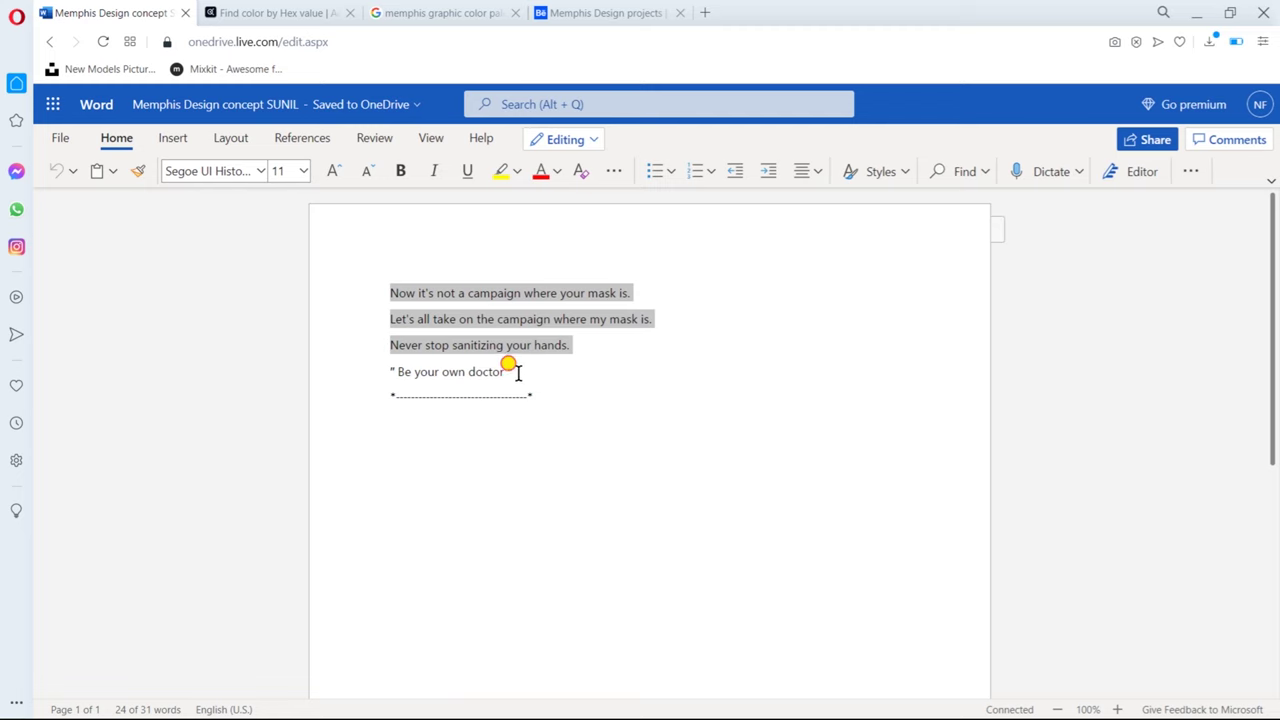
Step: Select the quoted 'Be your own doctor' line in the Word notes, then return to Photoshop
left_click_drag(518, 374, 385, 376)
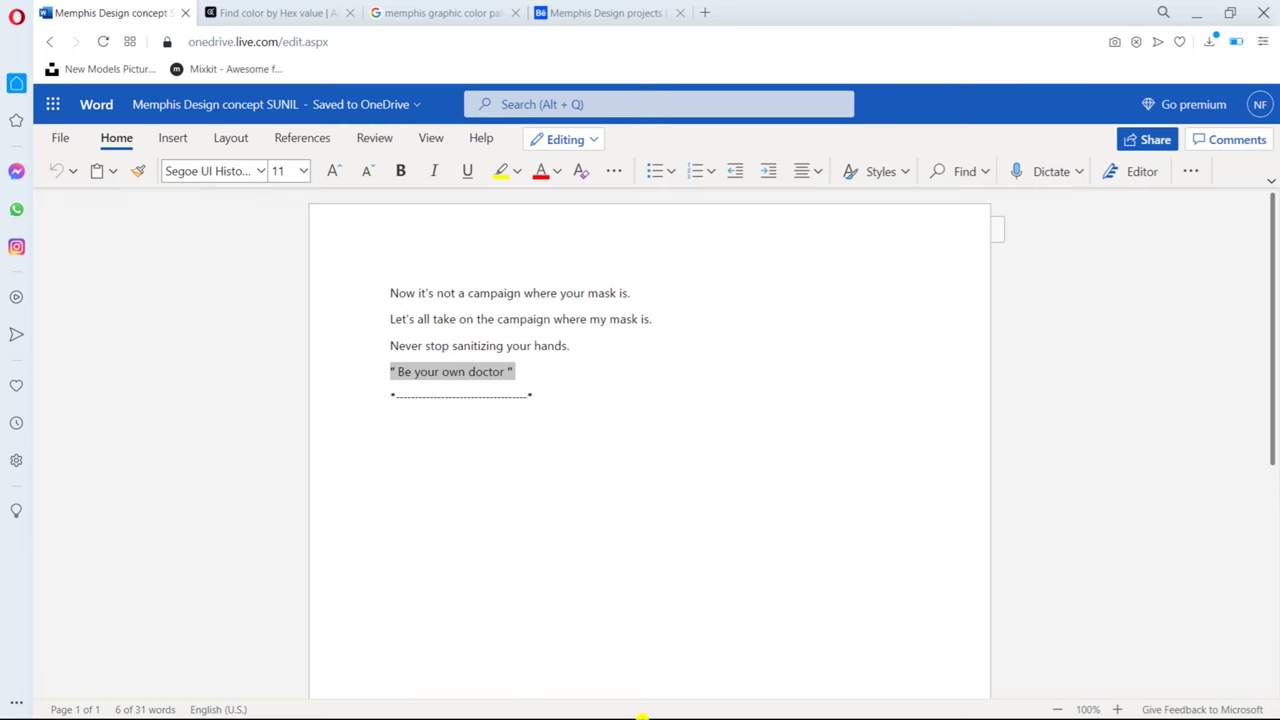
key("alt+Tab")
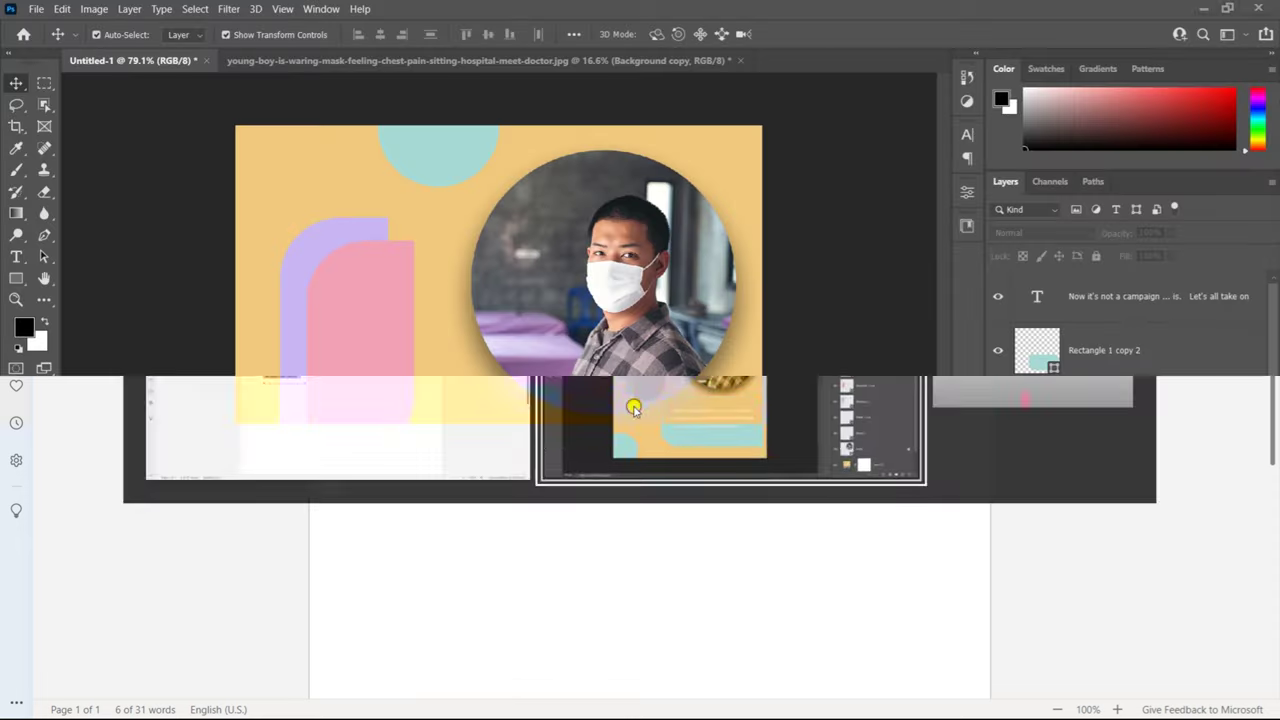
Step: Paste 'Be your own doctor' as a new text layer above the teal panel, scaled about 239%
key("t")
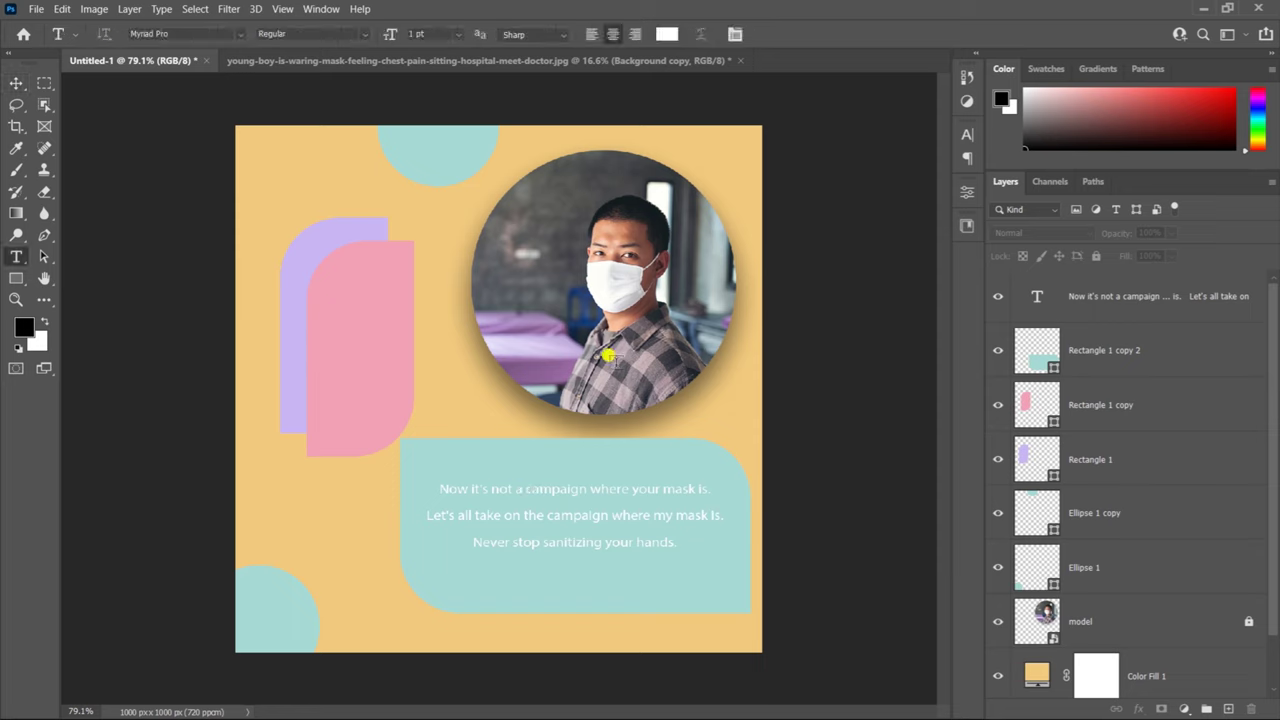
left_click(440, 428)
type("“ Be your own doctor ”")
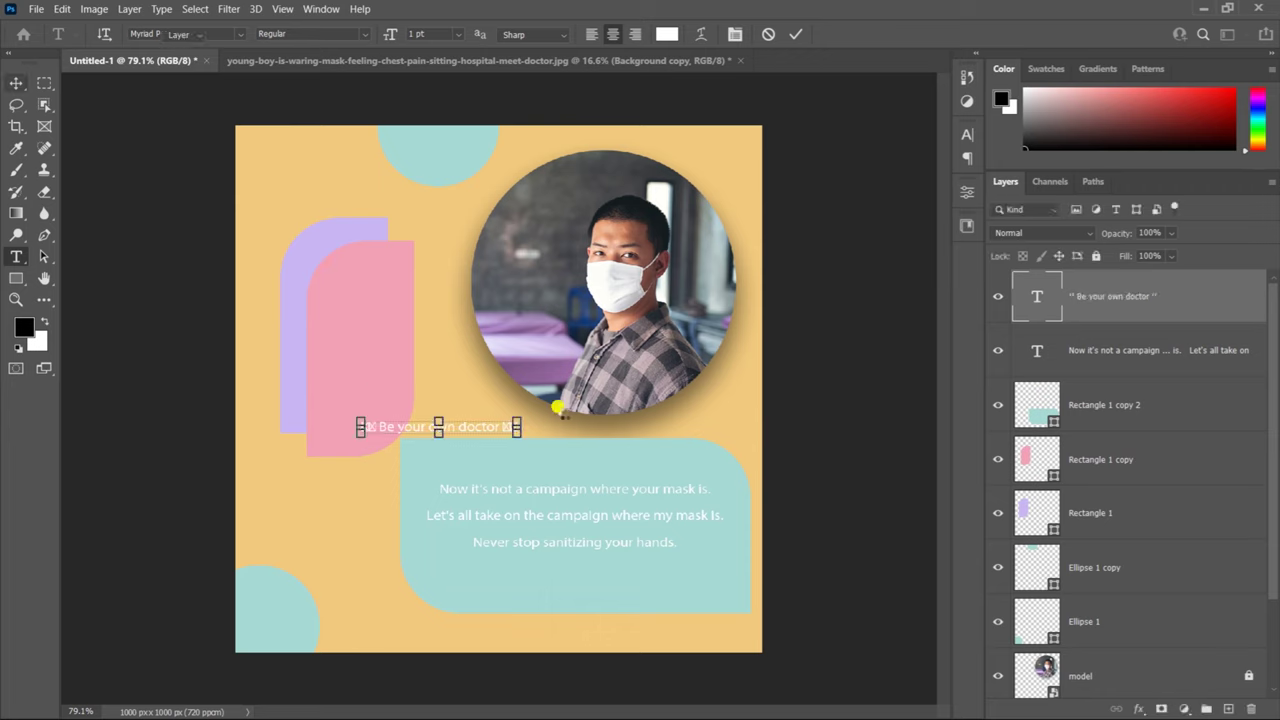
key("ctrl+Return")
key("v")
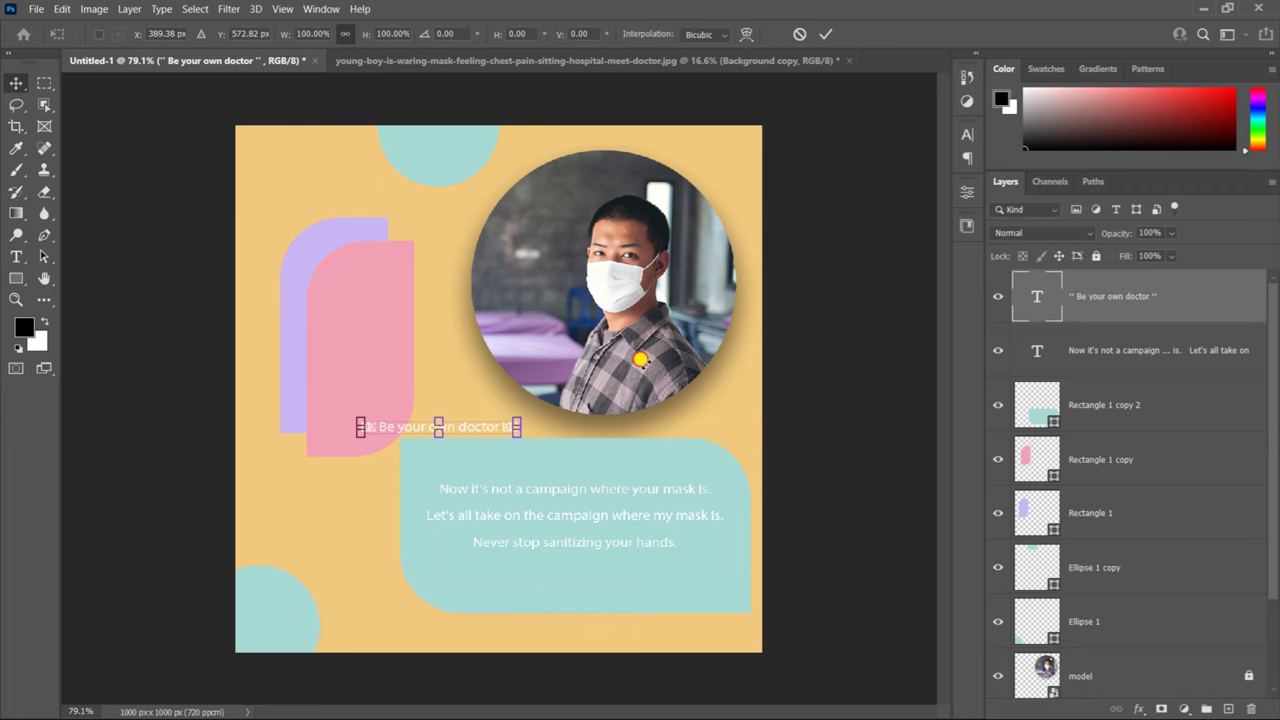
left_click_drag(517, 427, 740, 285)
left_click(820, 35)
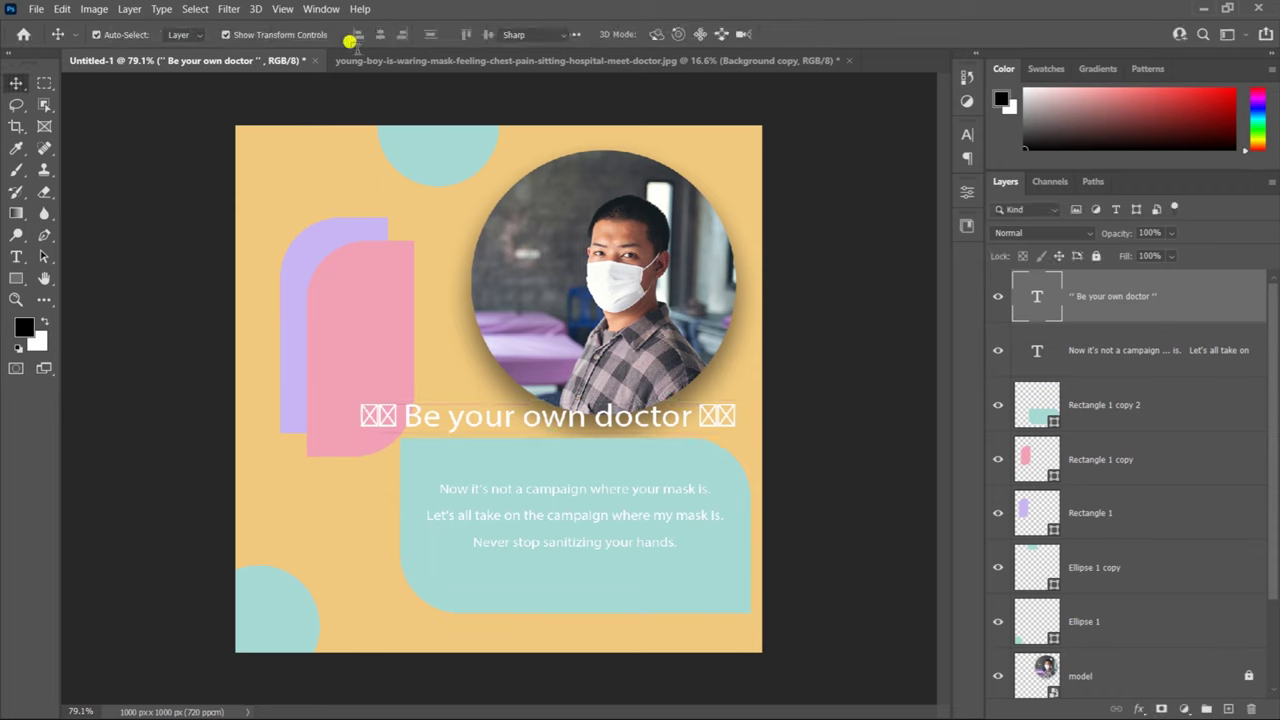
Step: Set the 'Be your own doctor' heading font to Brandon Grotesque Bold
key("t")
left_click(207, 33)
key("BackSpace")
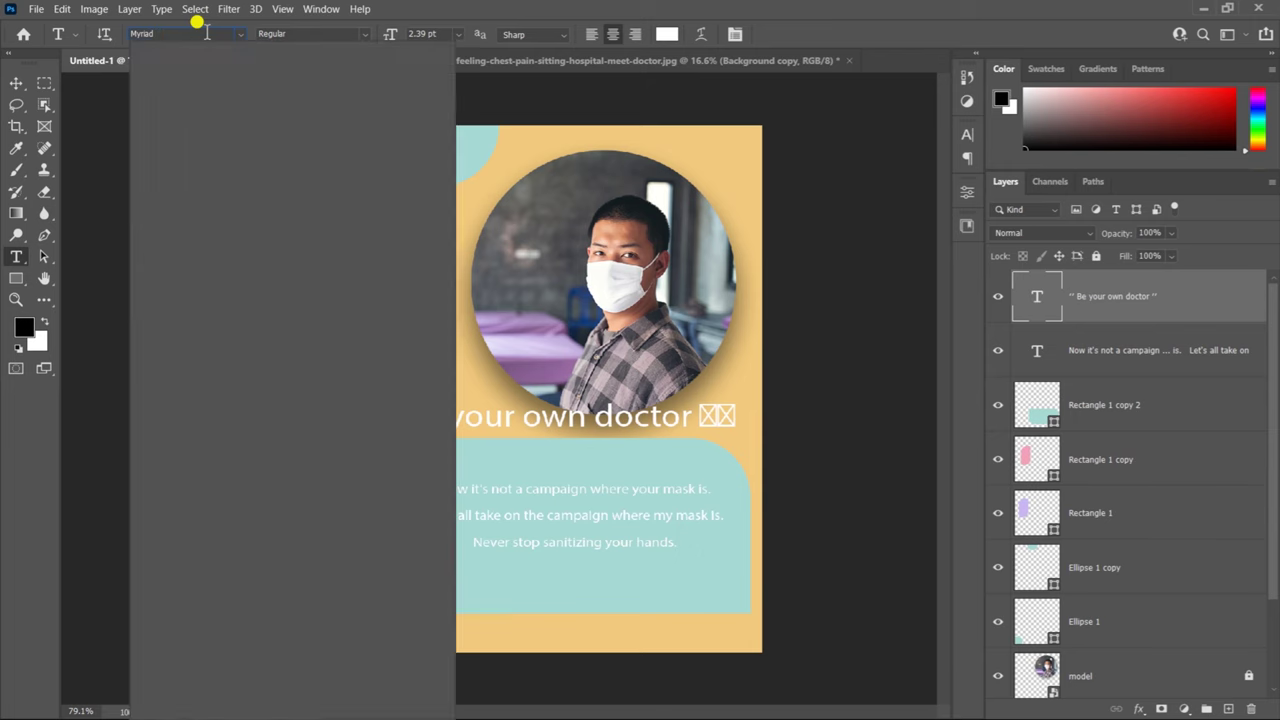
key("BackSpace")
key("BackSpace")
key("BackSpace")
type("B")
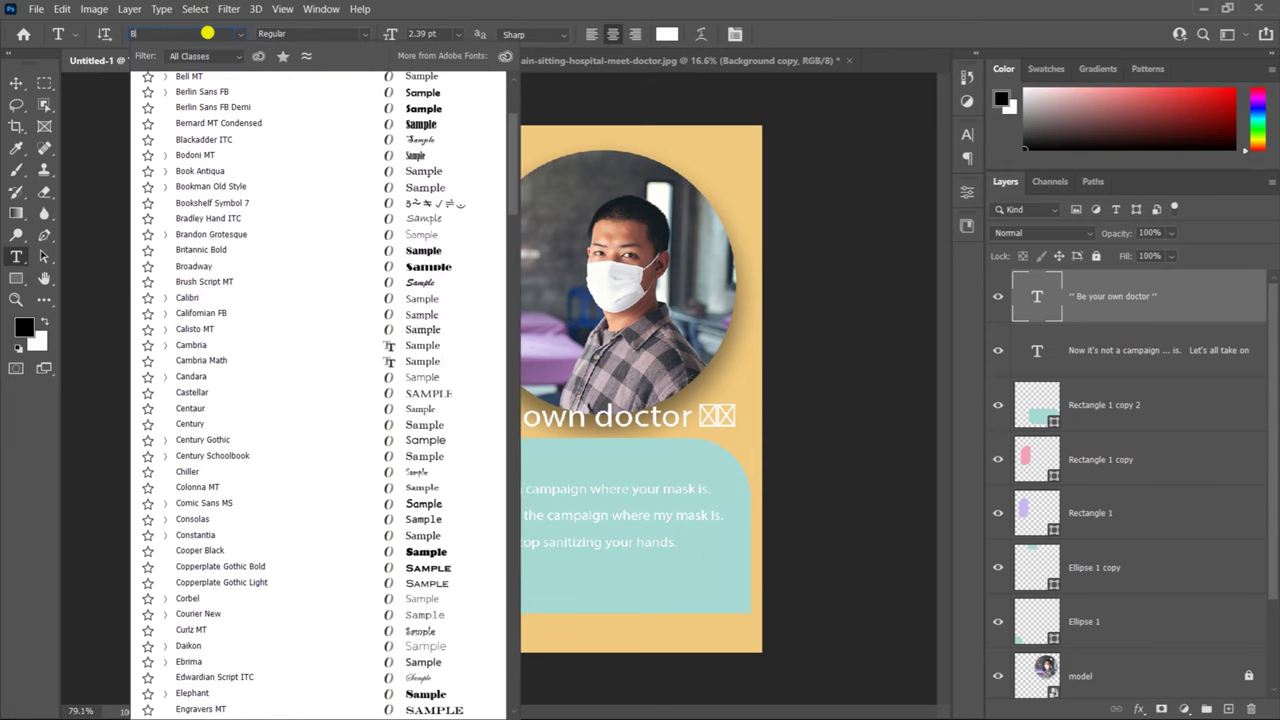
type("ut")
left_click(240, 33)
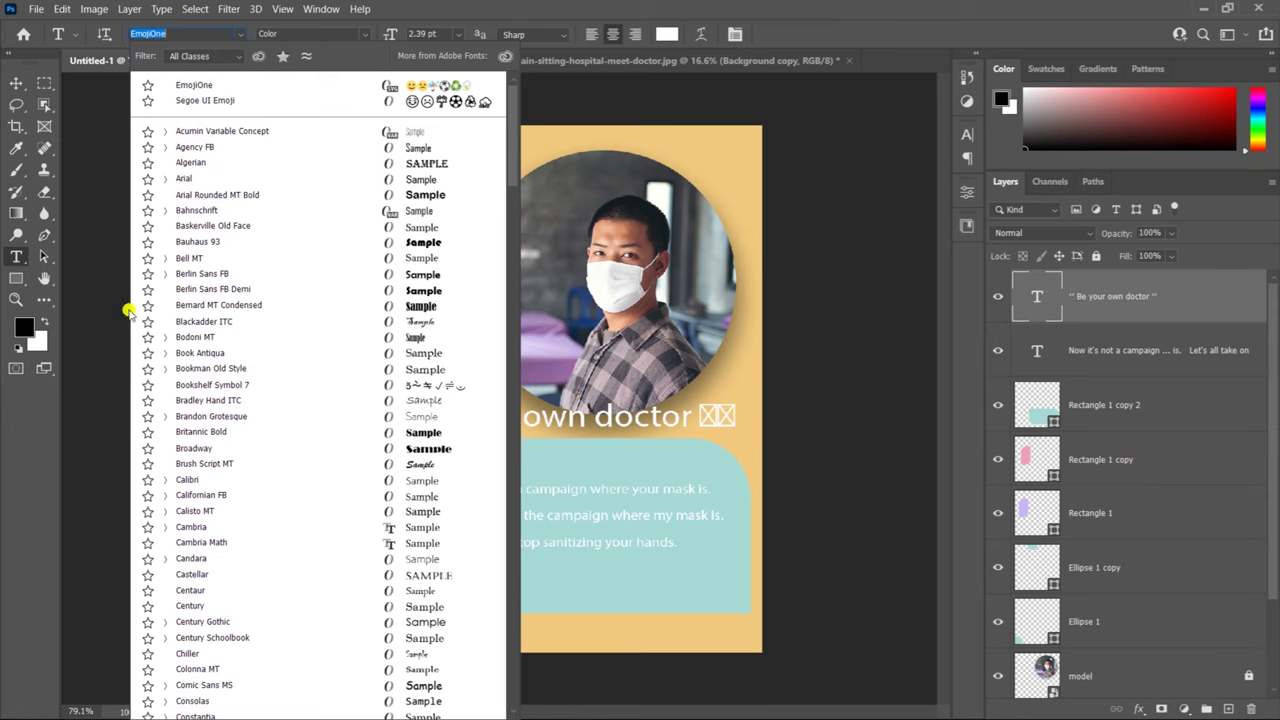
left_click(166, 418)
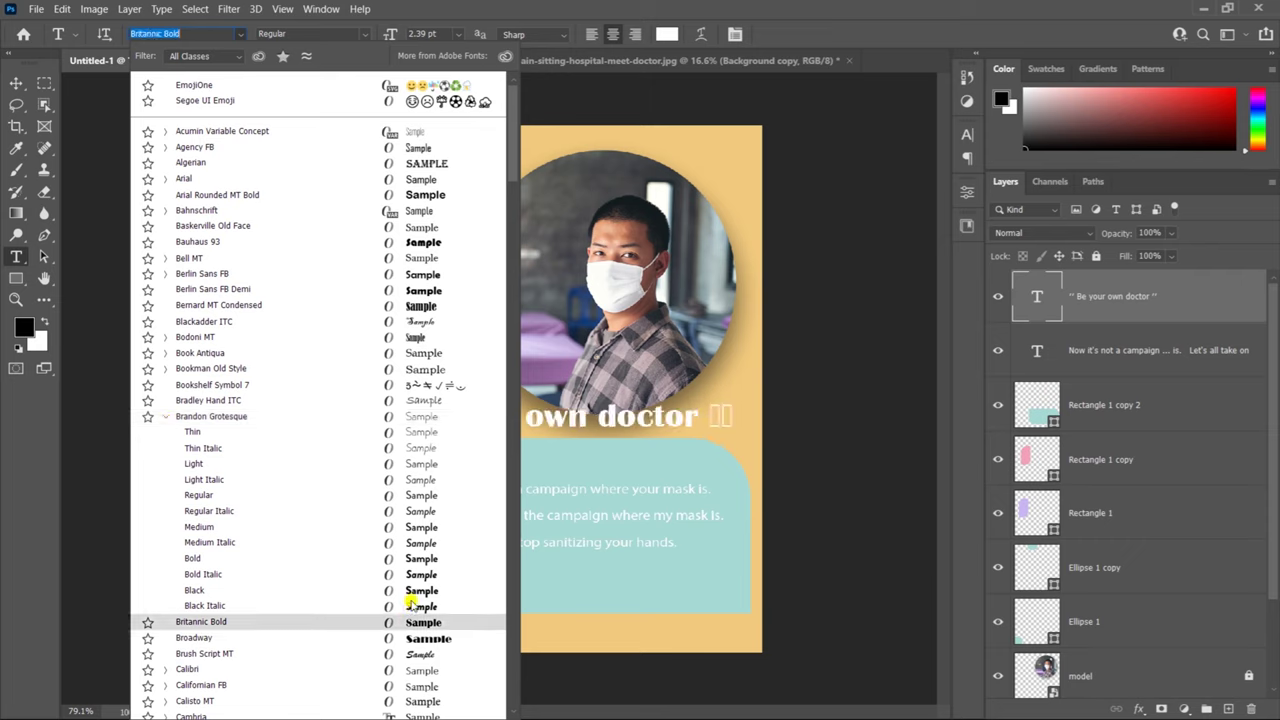
left_click(201, 562)
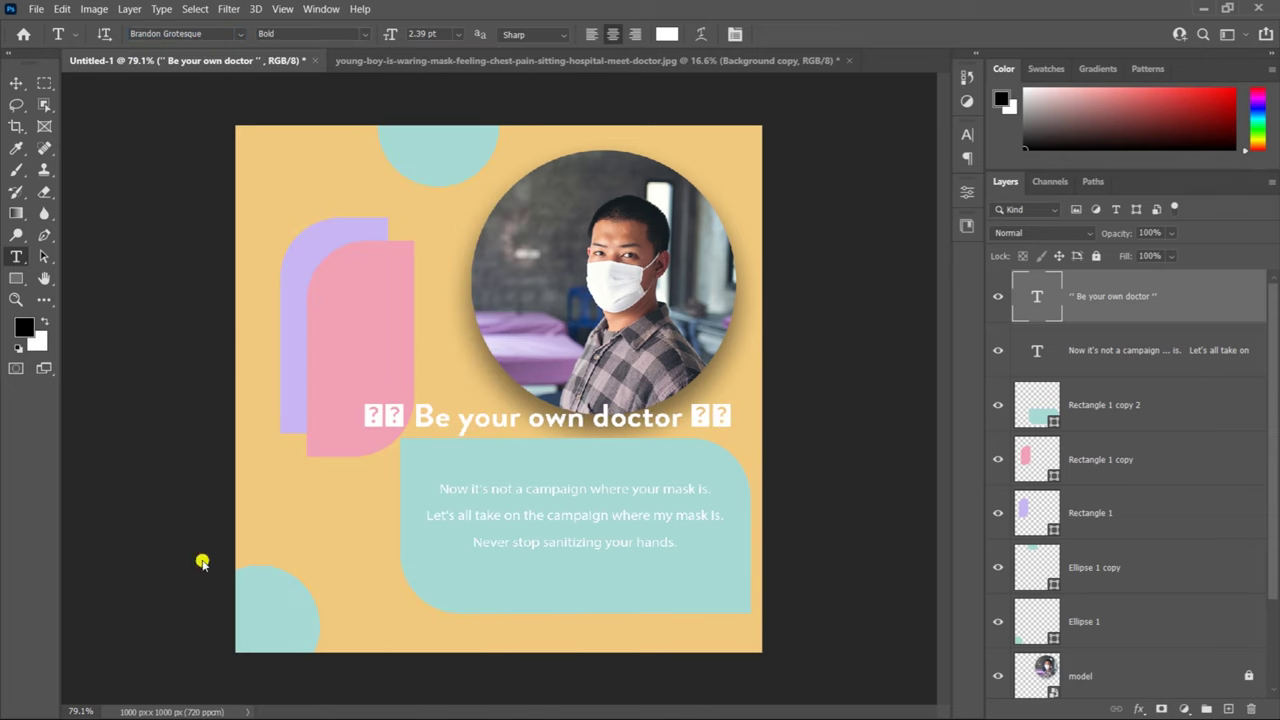
Step: Replace the box glyphs around the headline with curly quotes “ and ”
left_click(16, 82)
double_click(412, 414)
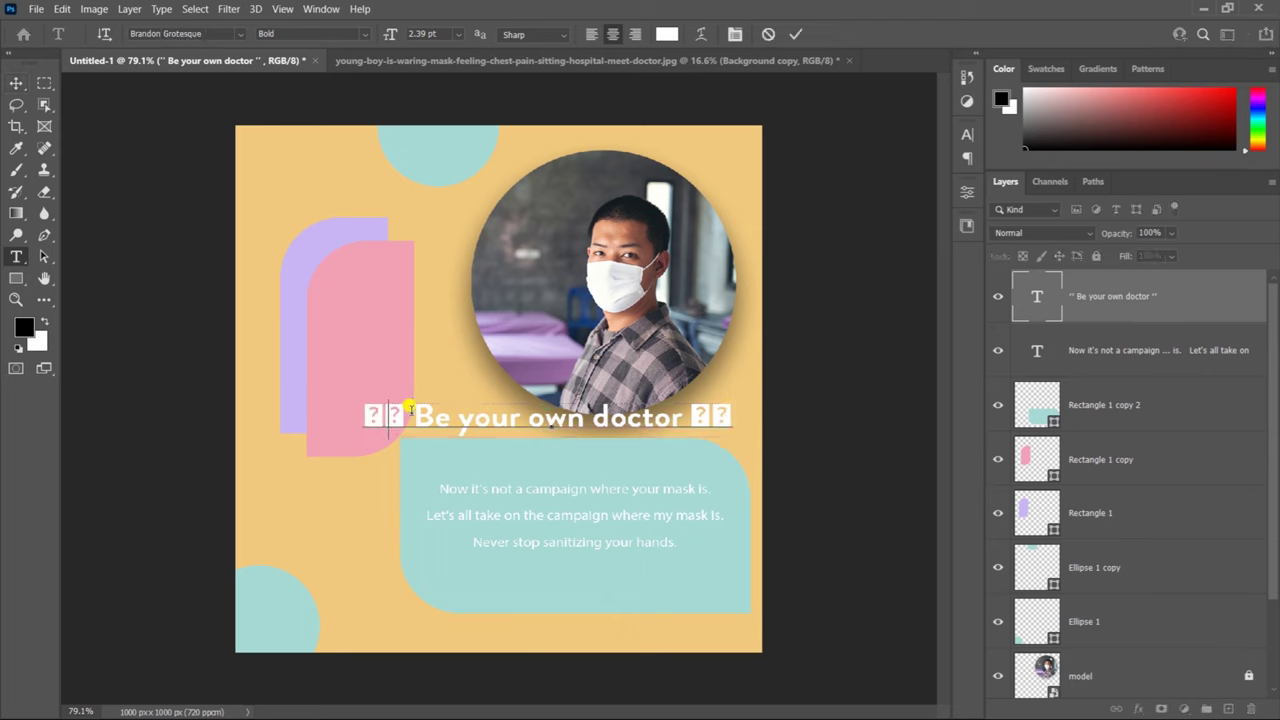
key("BackSpace")
key("BackSpace")
key("BackSpace")
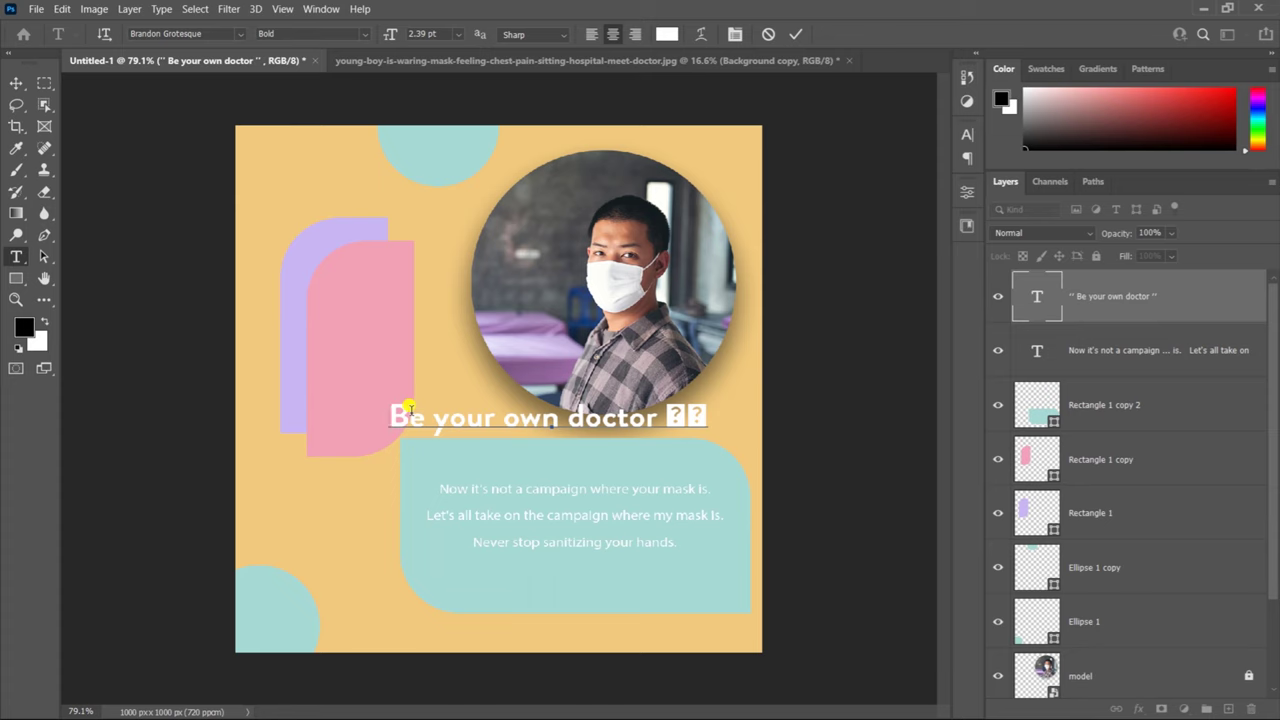
type("“")
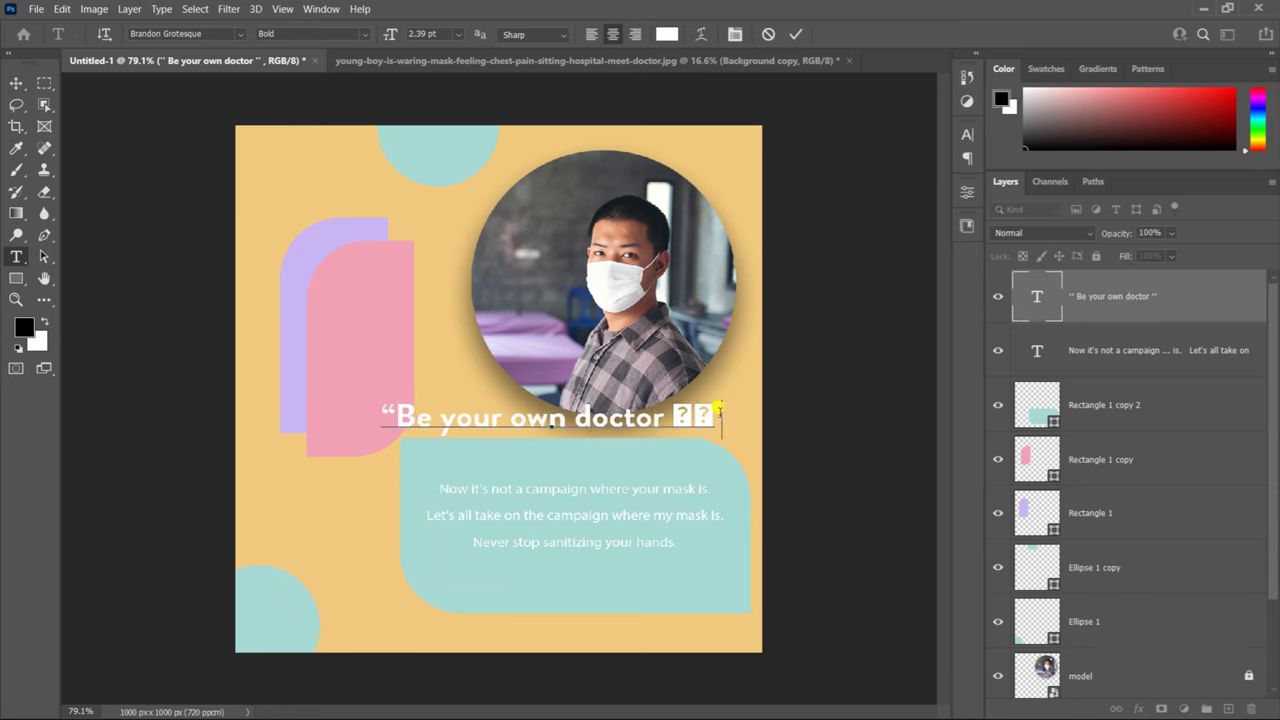
key("BackSpace")
key("BackSpace")
key("BackSpace")
key("BackSpace")
type("”")
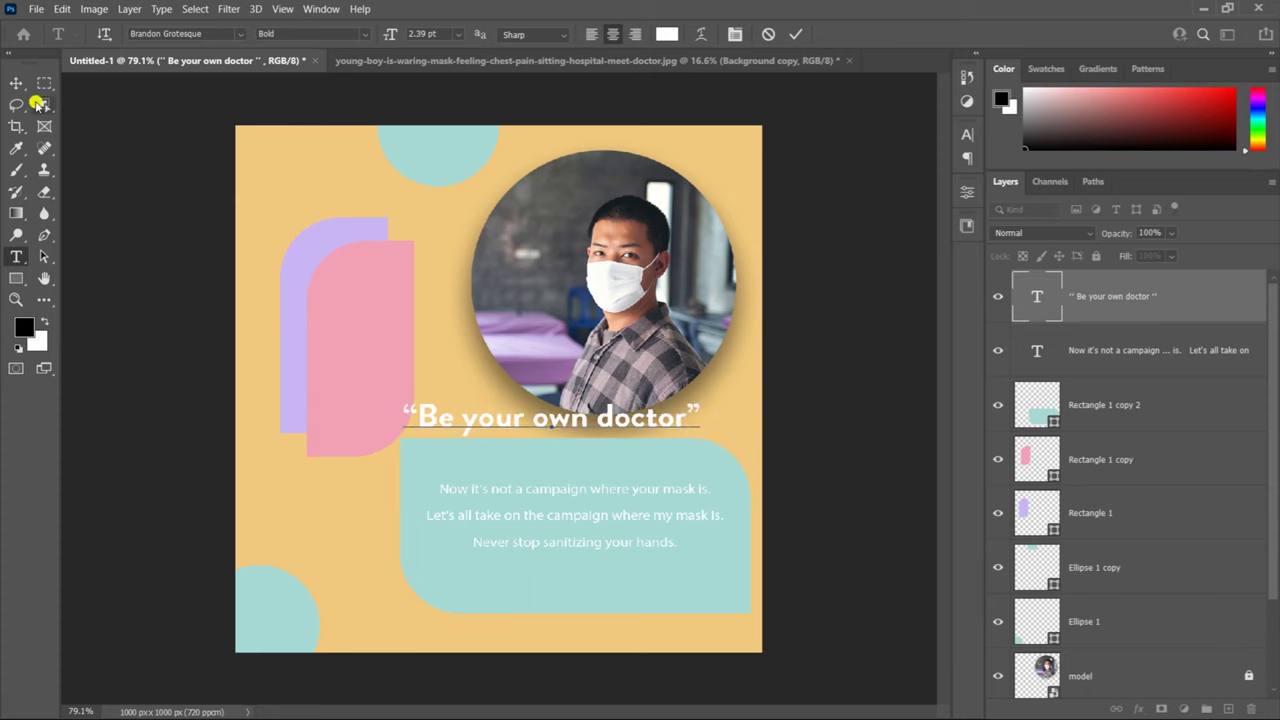
left_click(16, 83)
key("ctrl+t")
Step: Scale the headline to about 116% and position it just above the teal panel
left_click_drag(723, 380, 744, 380)
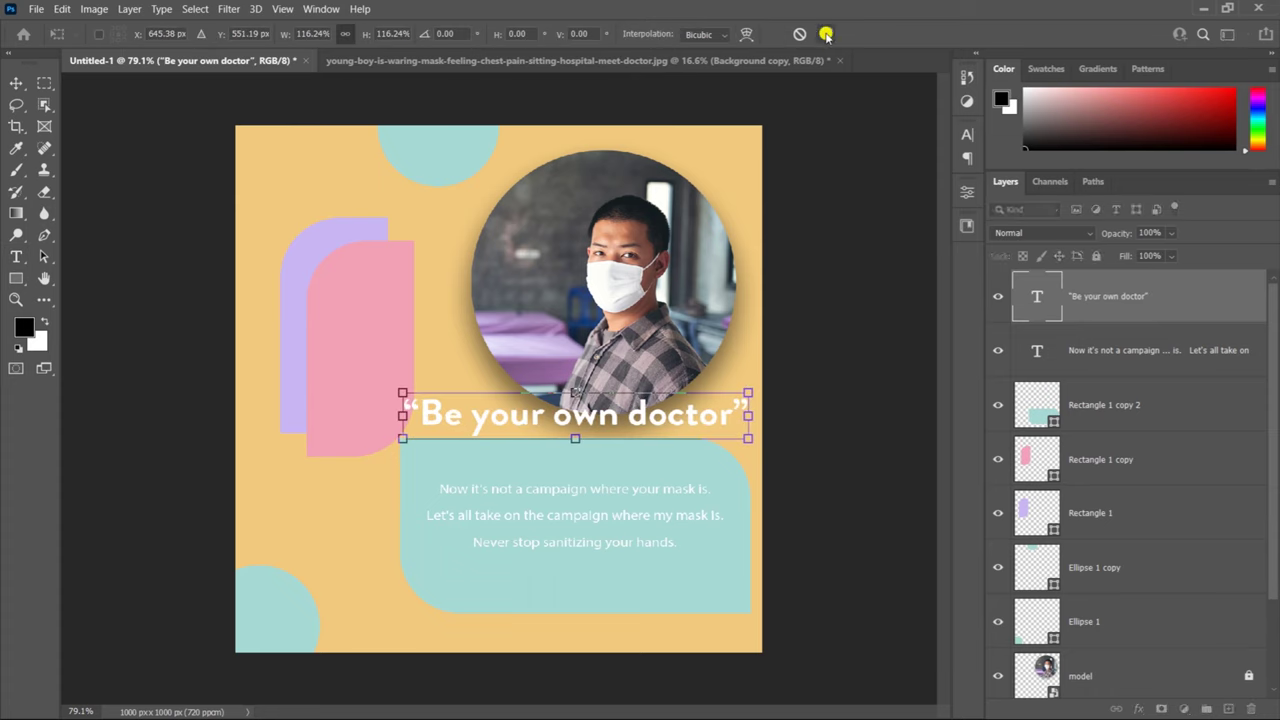
key("Return")
left_click_drag(691, 415, 686, 420)
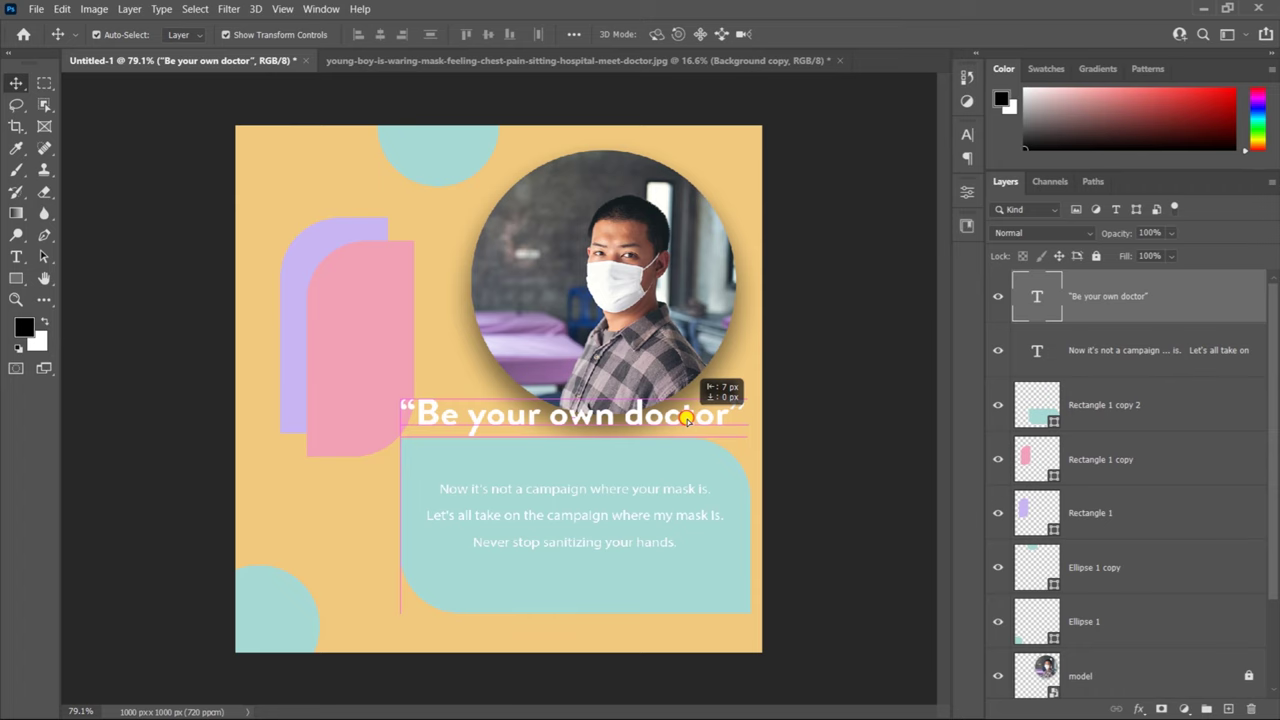
left_click(800, 462)
mouse_move(678, 427)
left_mouse_down()
mouse_move(501, 205)
mouse_move(527, 217)
left_mouse_up()
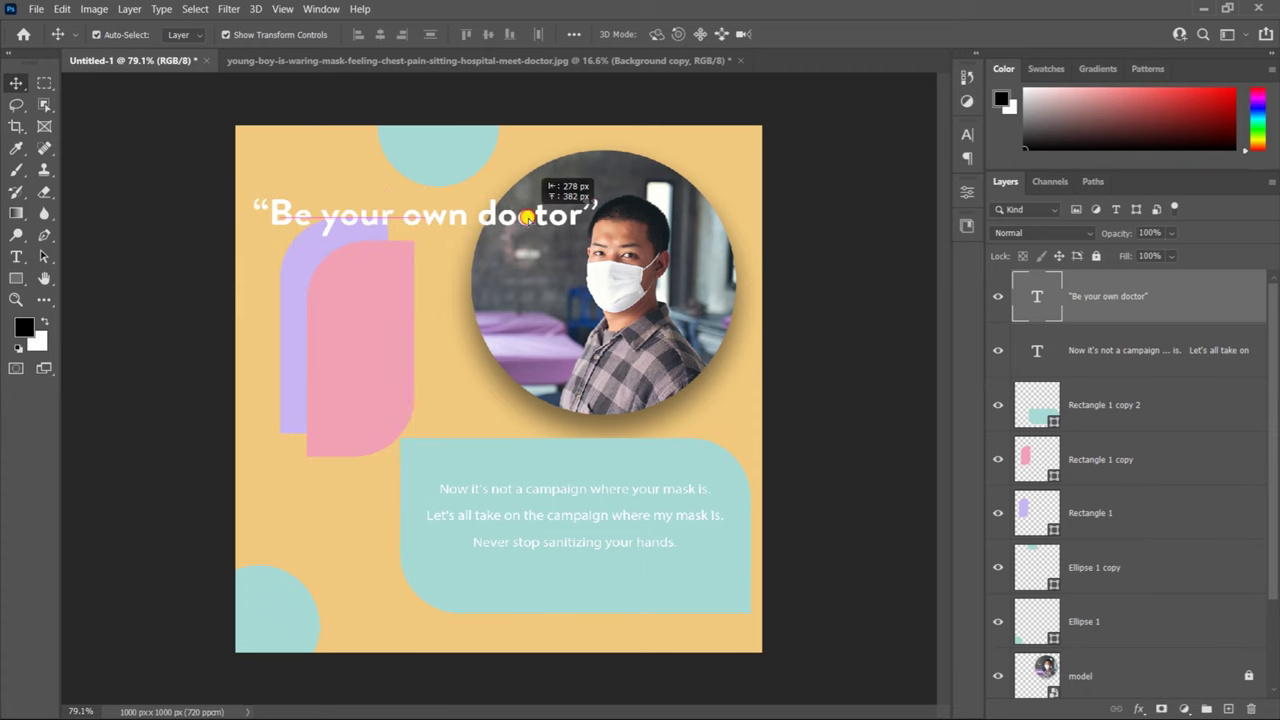
key("Down")
key("Down")
key("Down")
mouse_move(650, 408)
left_mouse_down()
mouse_move(674, 427)
mouse_move(655, 397)
mouse_move(668, 407)
left_mouse_up()
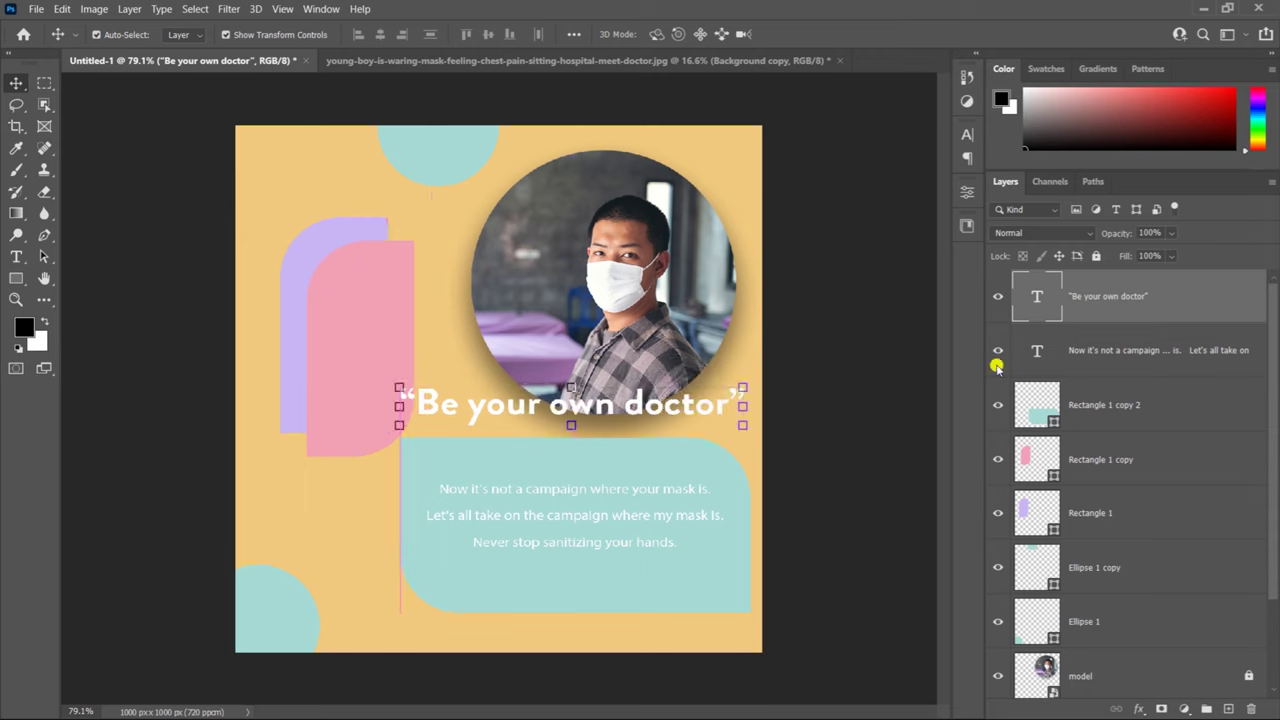
Step: Rasterize the body text layer and merge it into the teal panel rectangle
left_click(1100, 405)
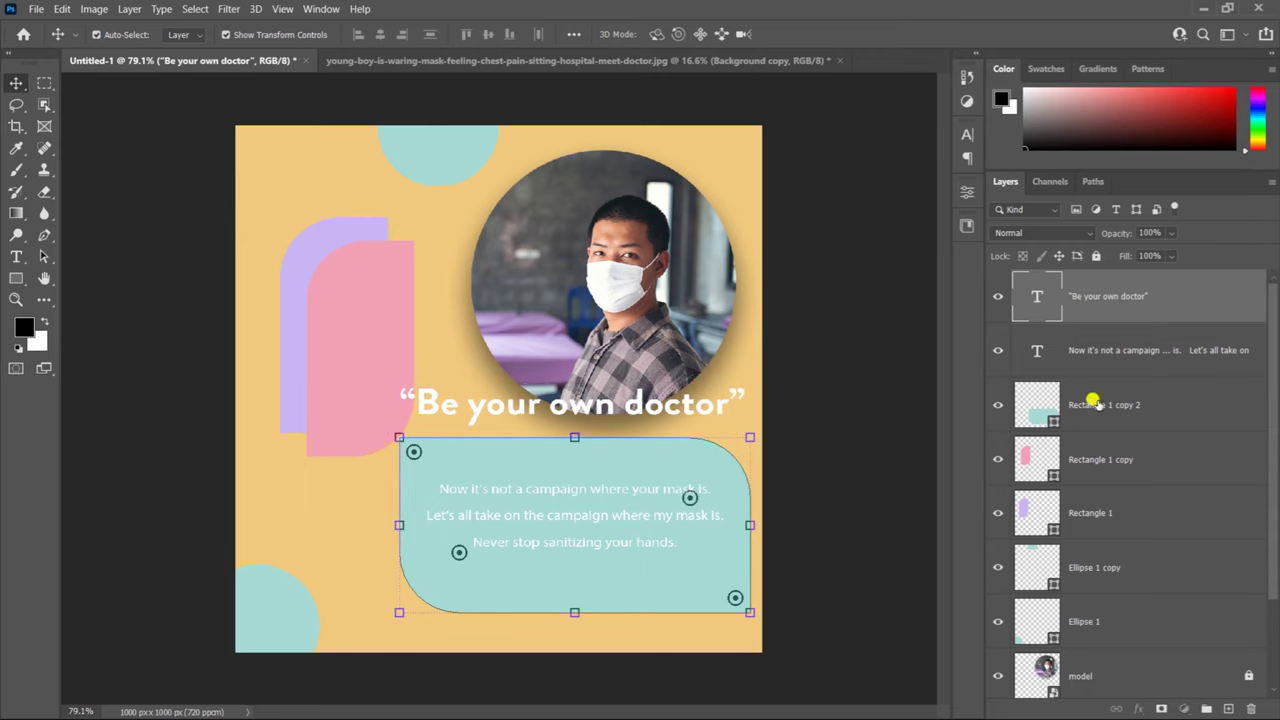
right_click(1129, 351)
left_click(978, 271)
right_click(1113, 364)
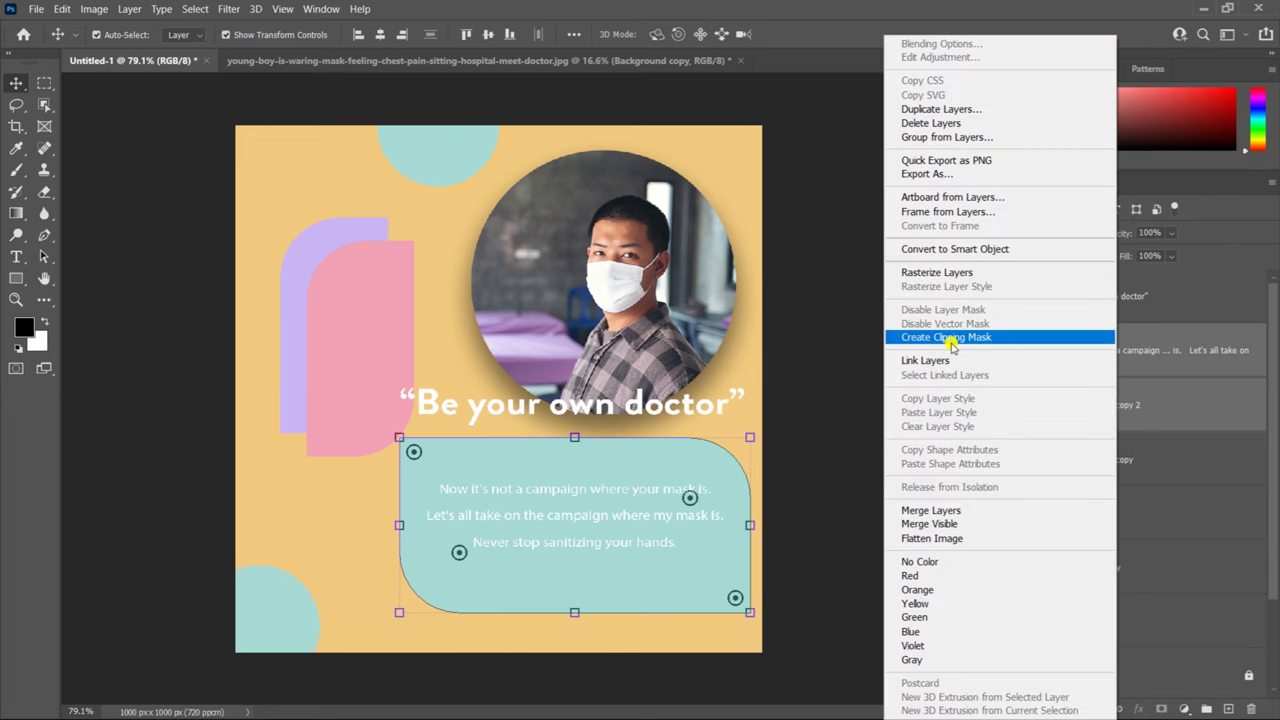
left_click(931, 510)
Step: Shift the merged panel and the headline slightly down and left, aligned together
left_click_drag(688, 528, 676, 537)
left_click_drag(697, 415, 682, 425)
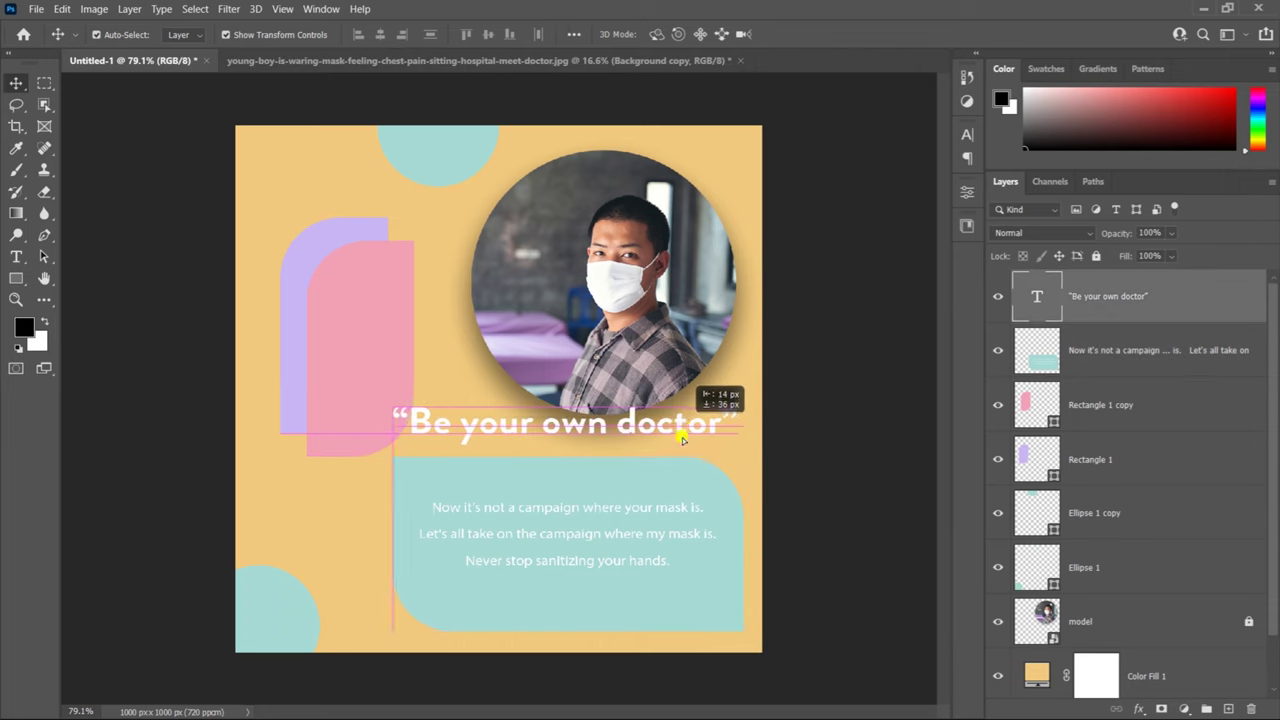
left_click_drag(682, 425, 682, 437)
left_click(812, 466)
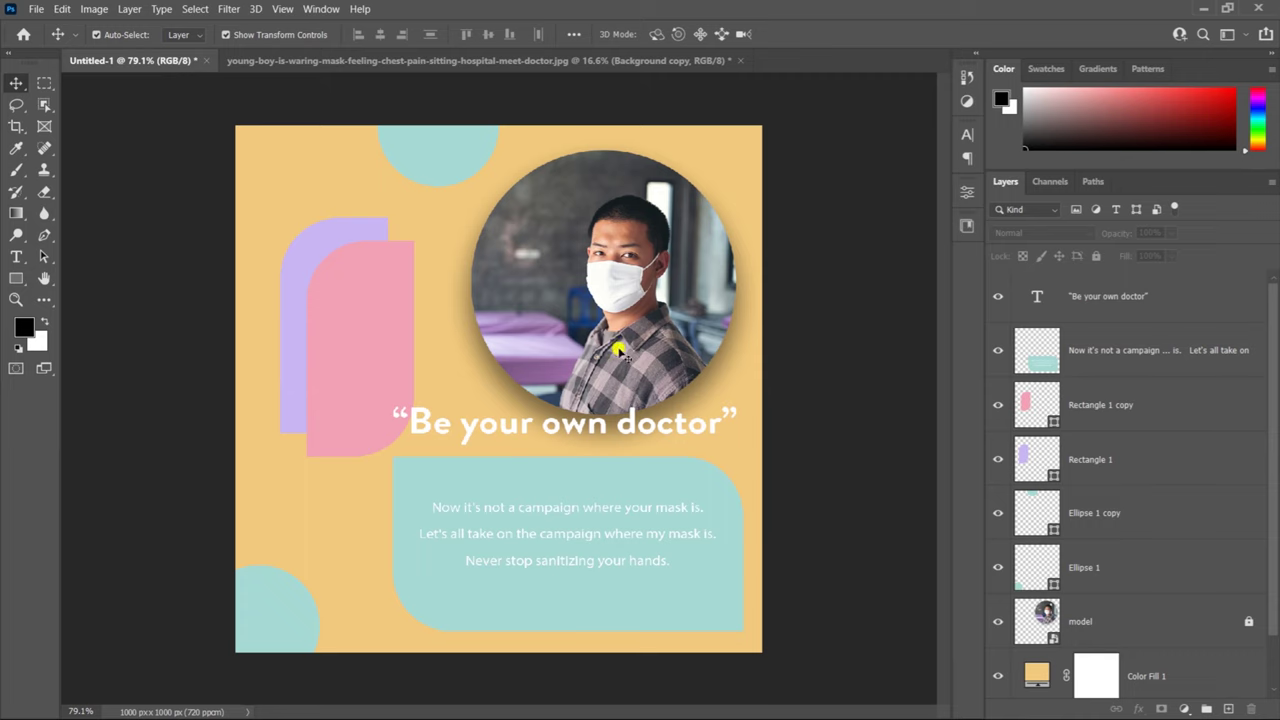
Step: Duplicate the top teal circle onto the photo's right edge and colour the copy dark teal 4a7470
left_click(440, 160)
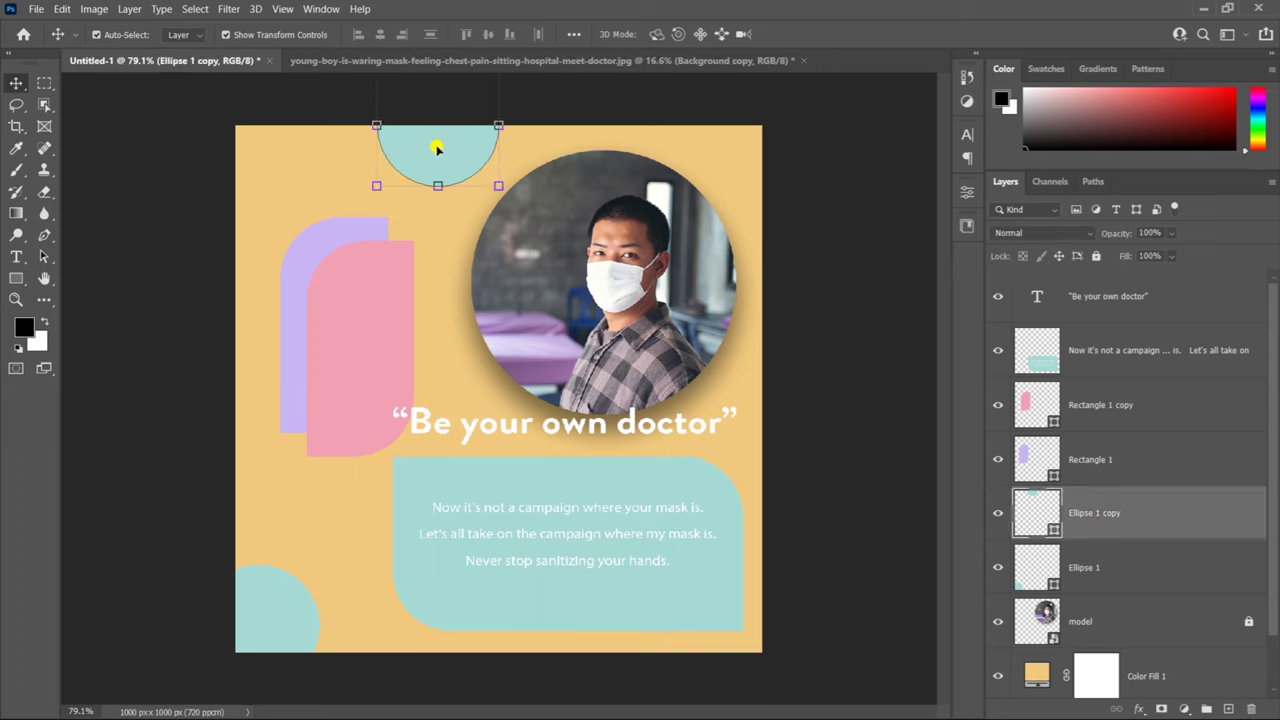
mouse_move(436, 148)
left_mouse_down()
mouse_move(766, 262)
mouse_move(757, 223)
mouse_move(750, 262)
left_mouse_up()
left_click(848, 371)
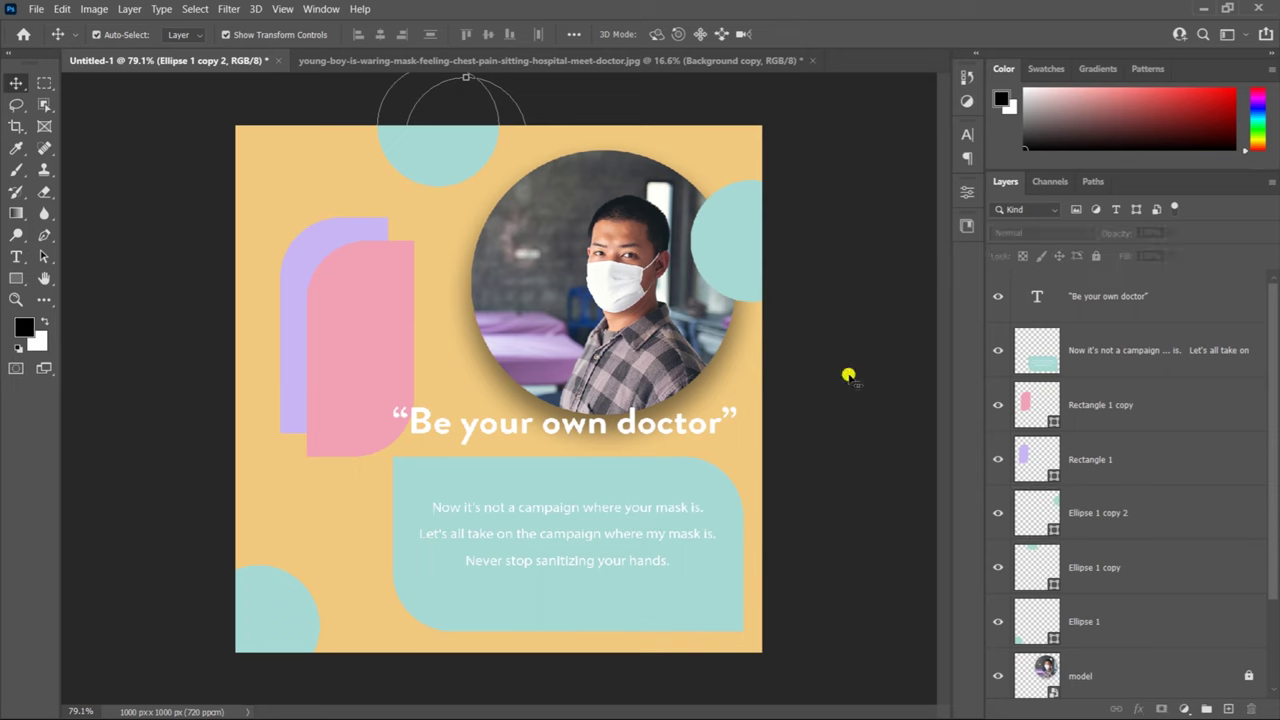
left_click(738, 256)
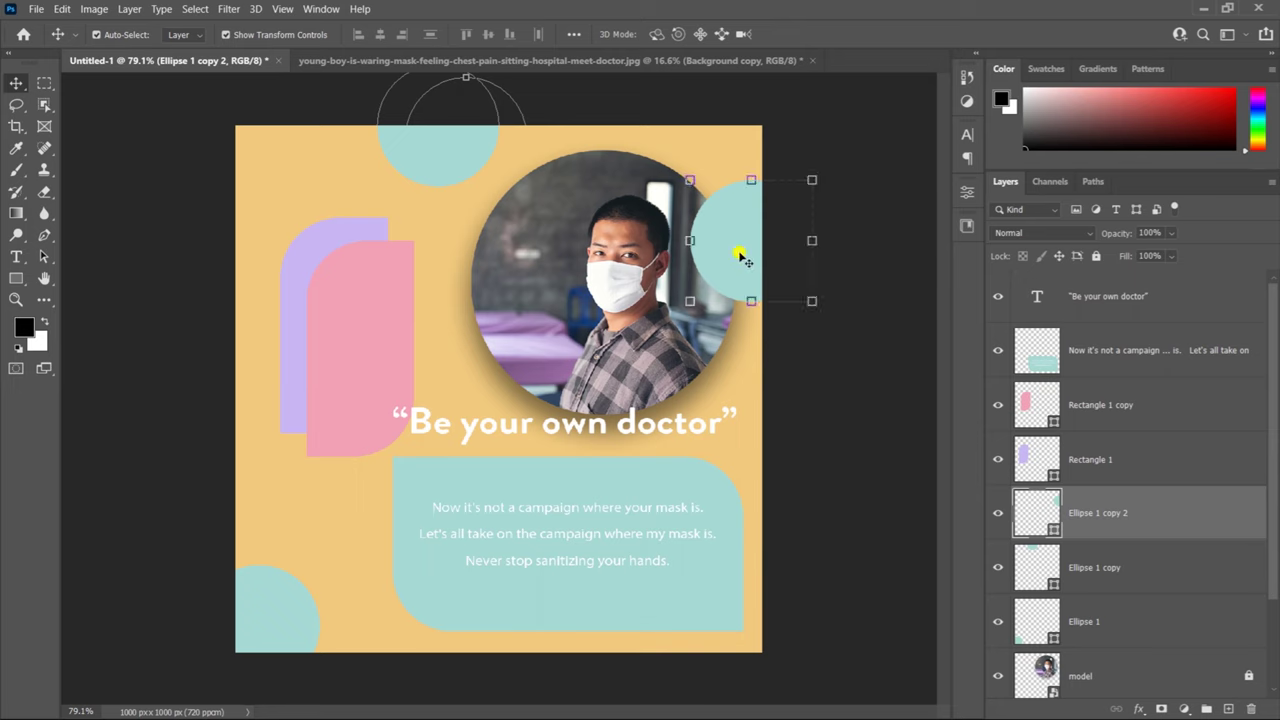
double_click(1053, 528)
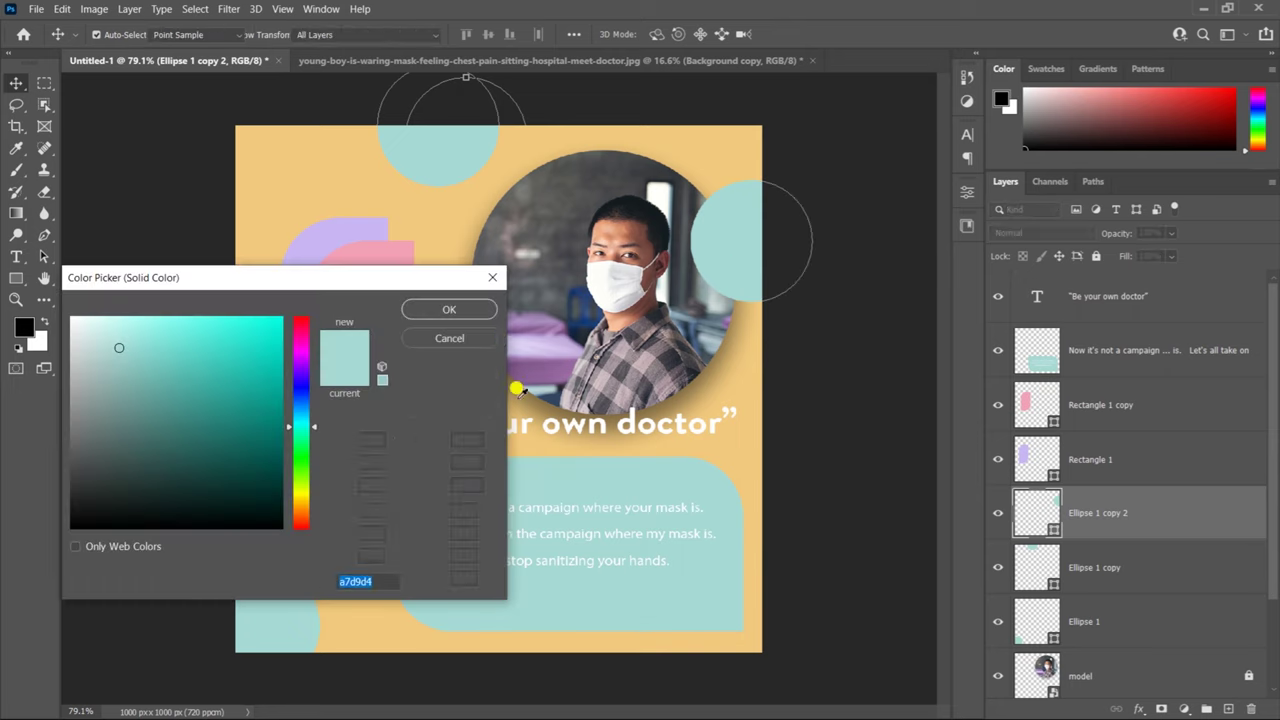
left_click_drag(156, 385, 147, 432)
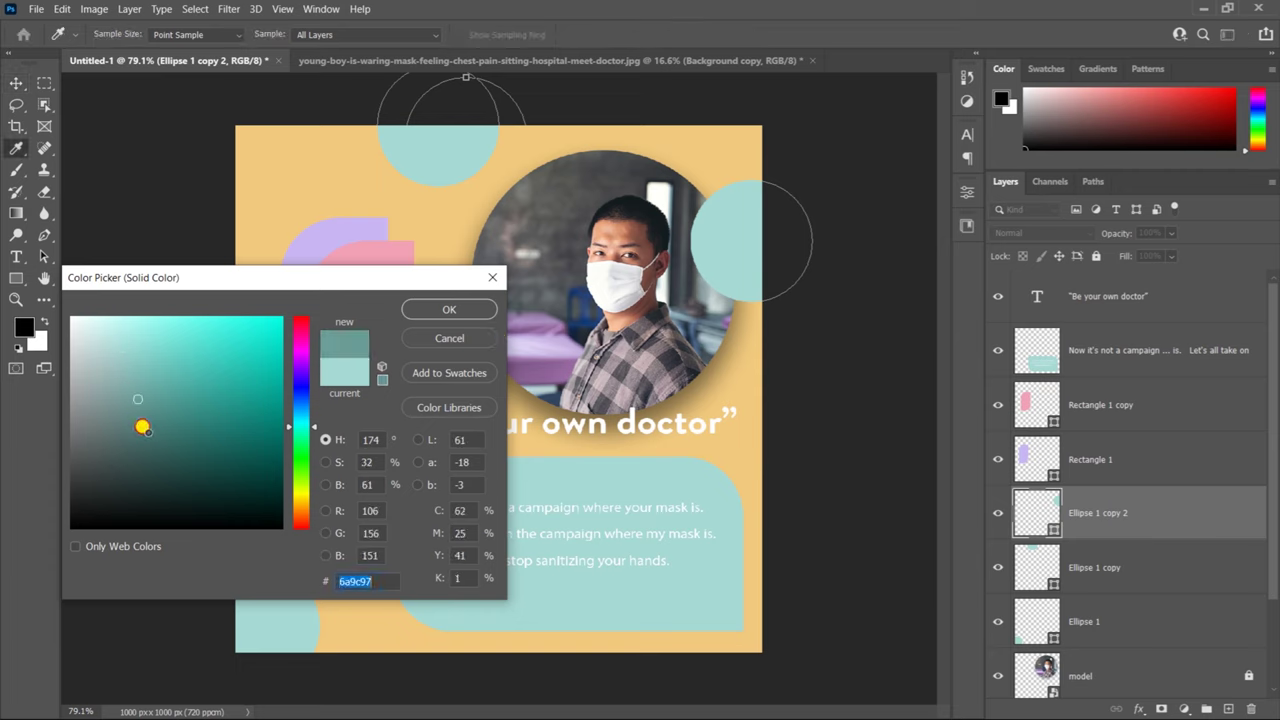
left_click(455, 312)
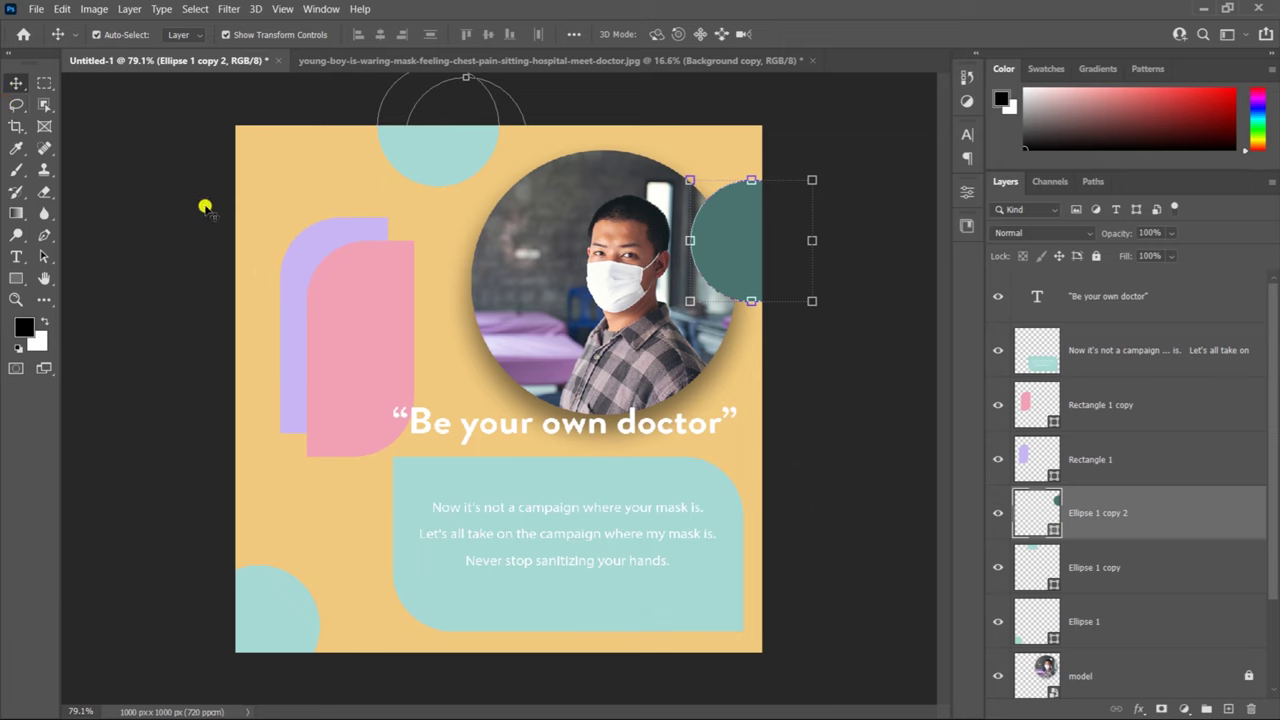
left_click(205, 207)
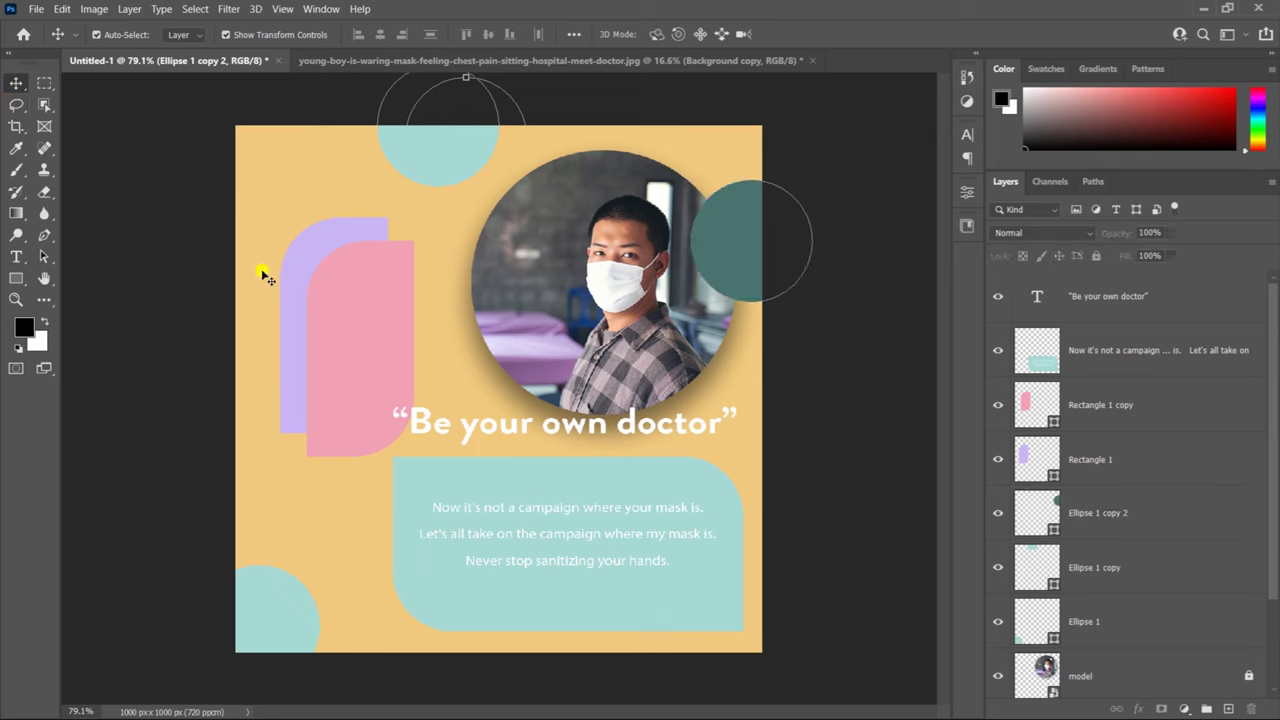
Step: Duplicate the pink rounded shape and move the copy into the bottom-left corner
left_click(391, 327)
mouse_move(370, 336)
left_mouse_down()
mouse_move(589, 565)
mouse_move(786, 424)
left_mouse_up()
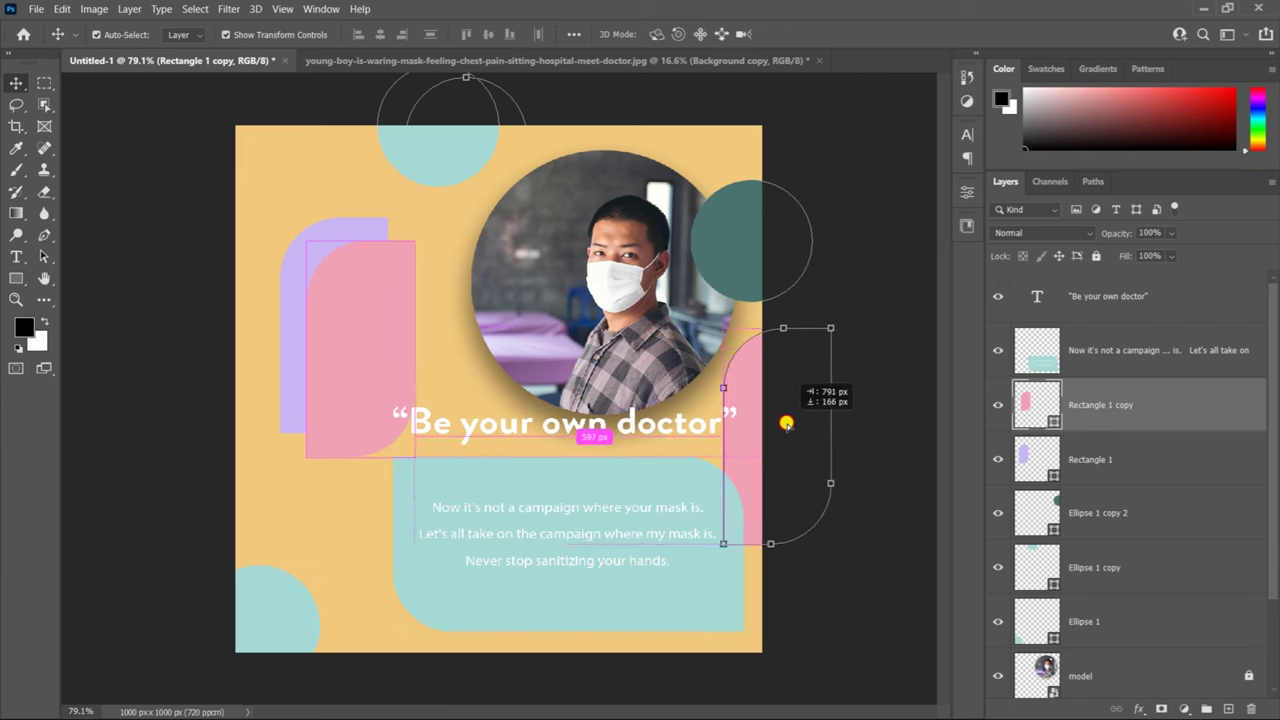
mouse_move(786, 424)
left_mouse_down()
mouse_move(477, 434)
mouse_move(481, 655)
mouse_move(318, 676)
left_mouse_up()
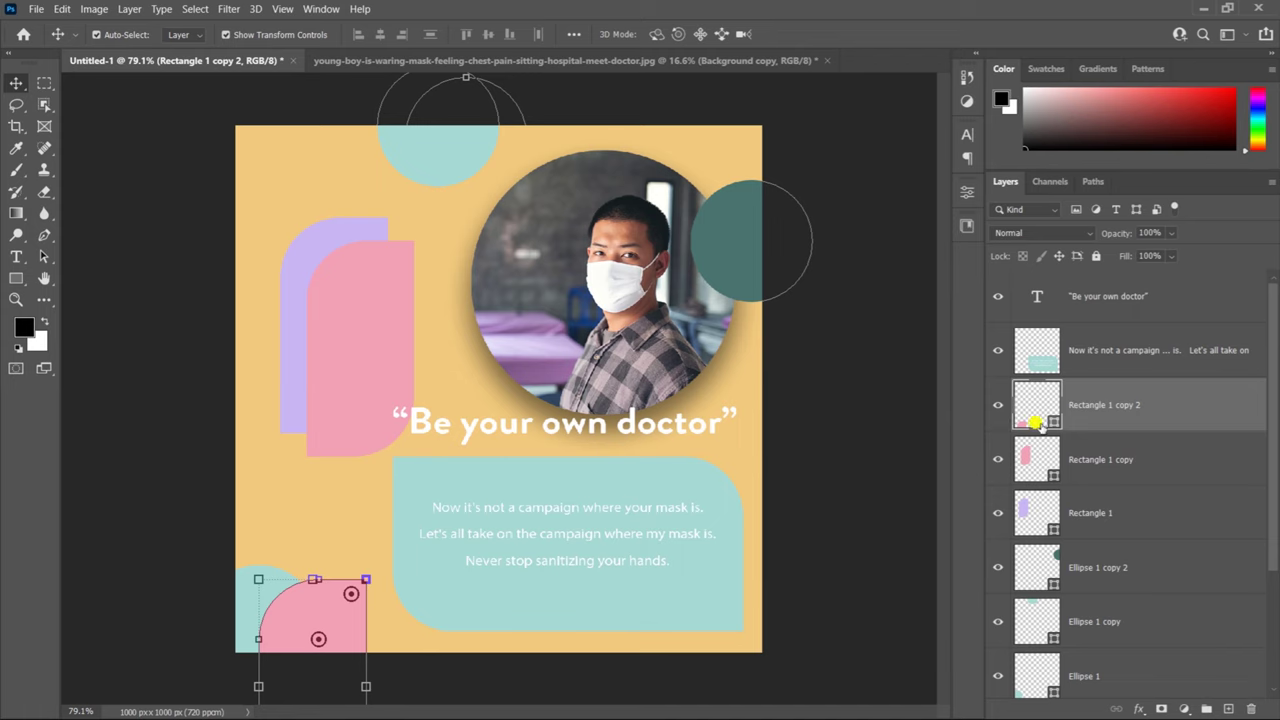
Step: Recolour the pink copy to darker pink e0426c
double_click(1044, 418)
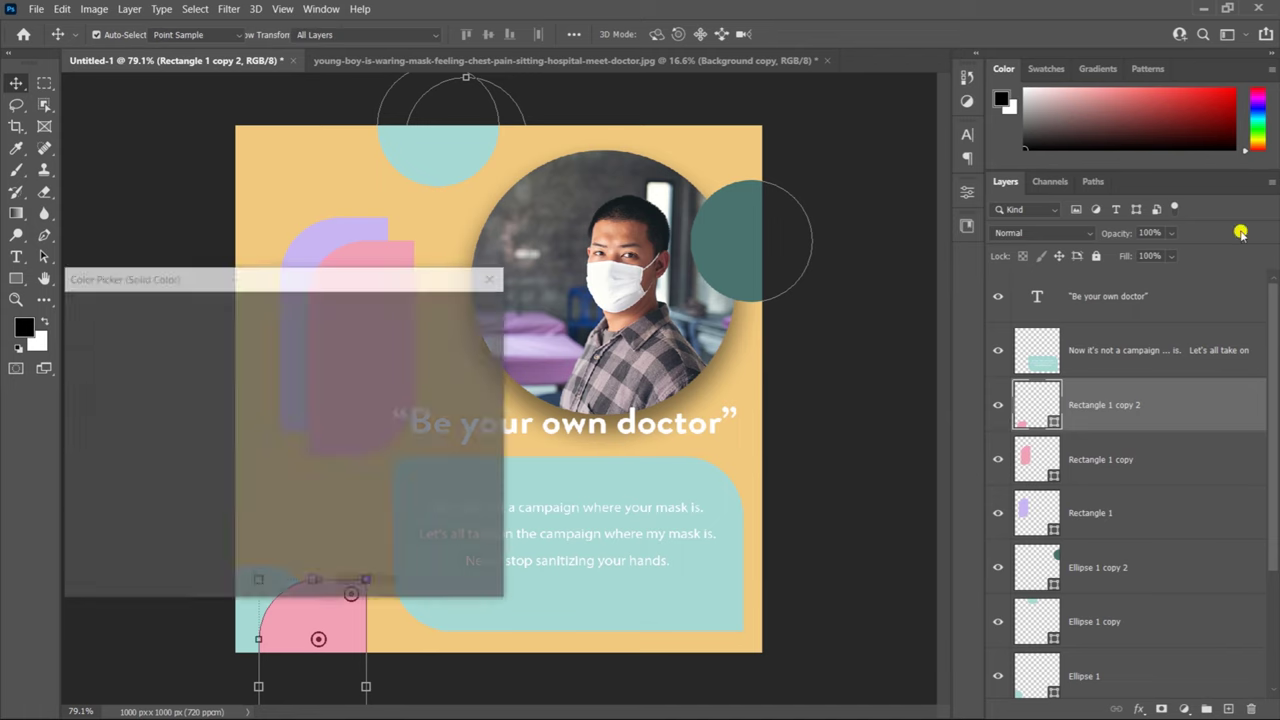
left_click_drag(199, 341, 220, 342)
left_click(450, 310)
left_click(229, 568)
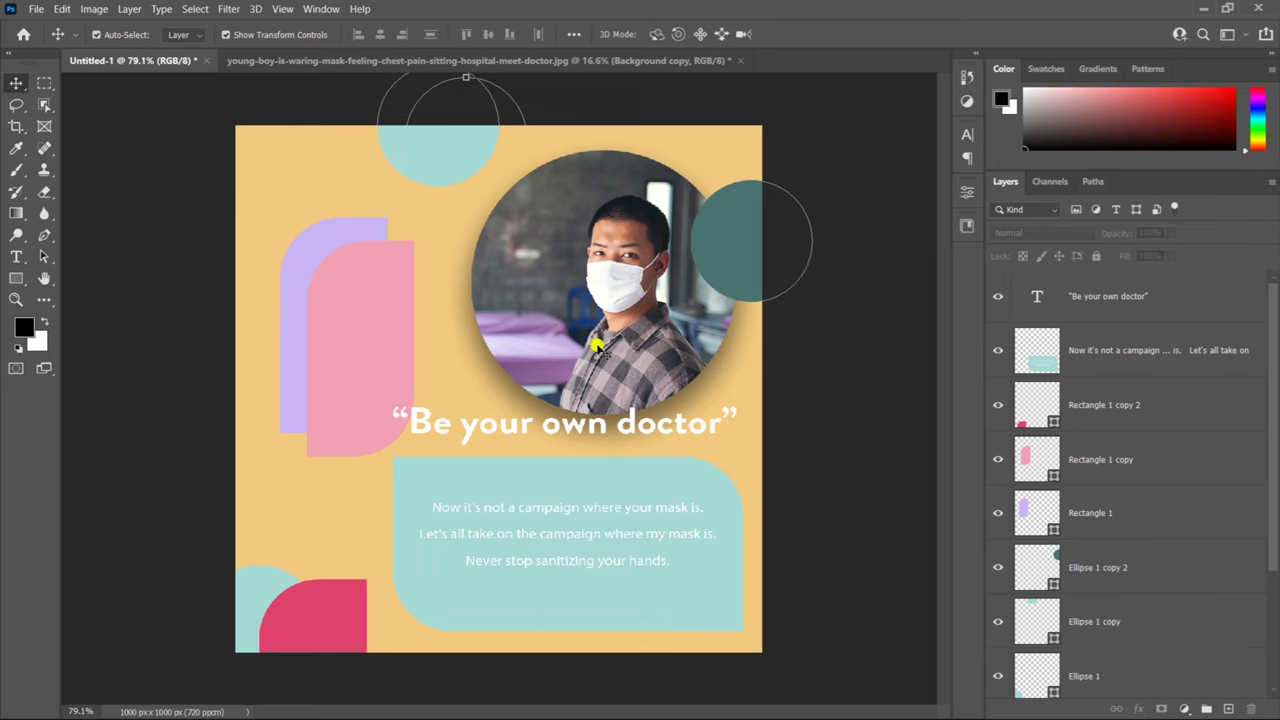
left_click(588, 250)
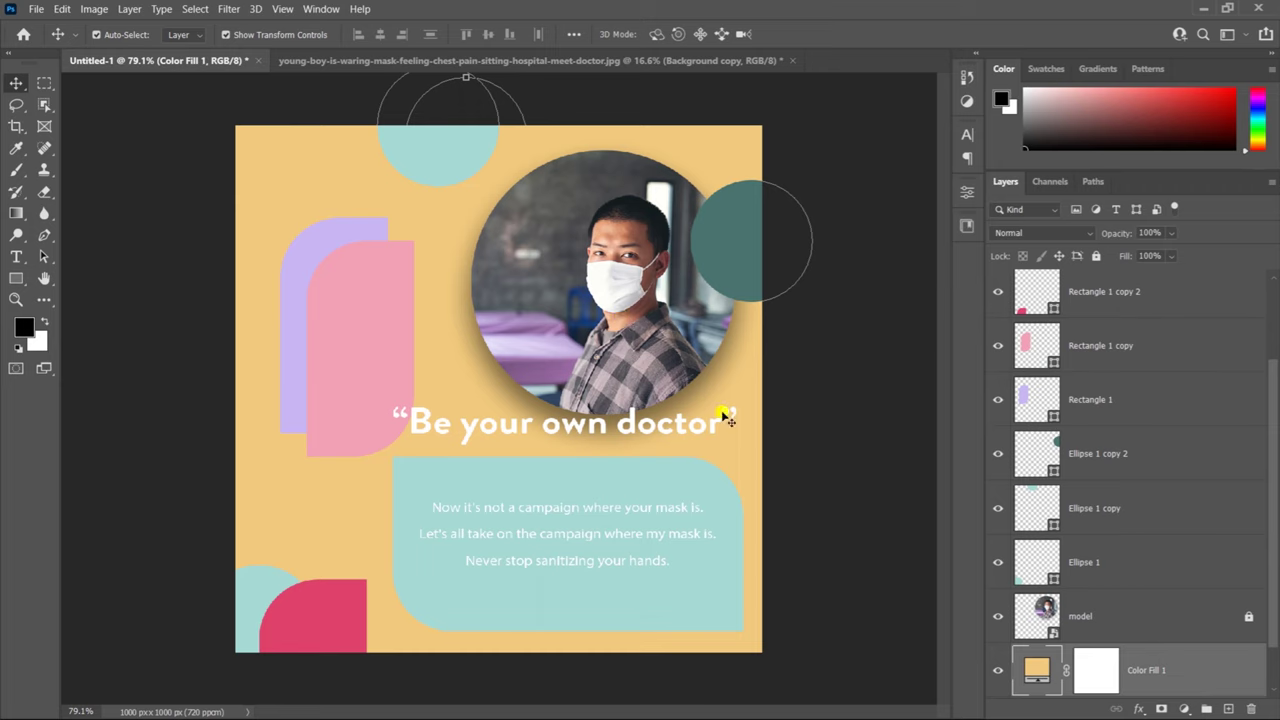
left_click(855, 408)
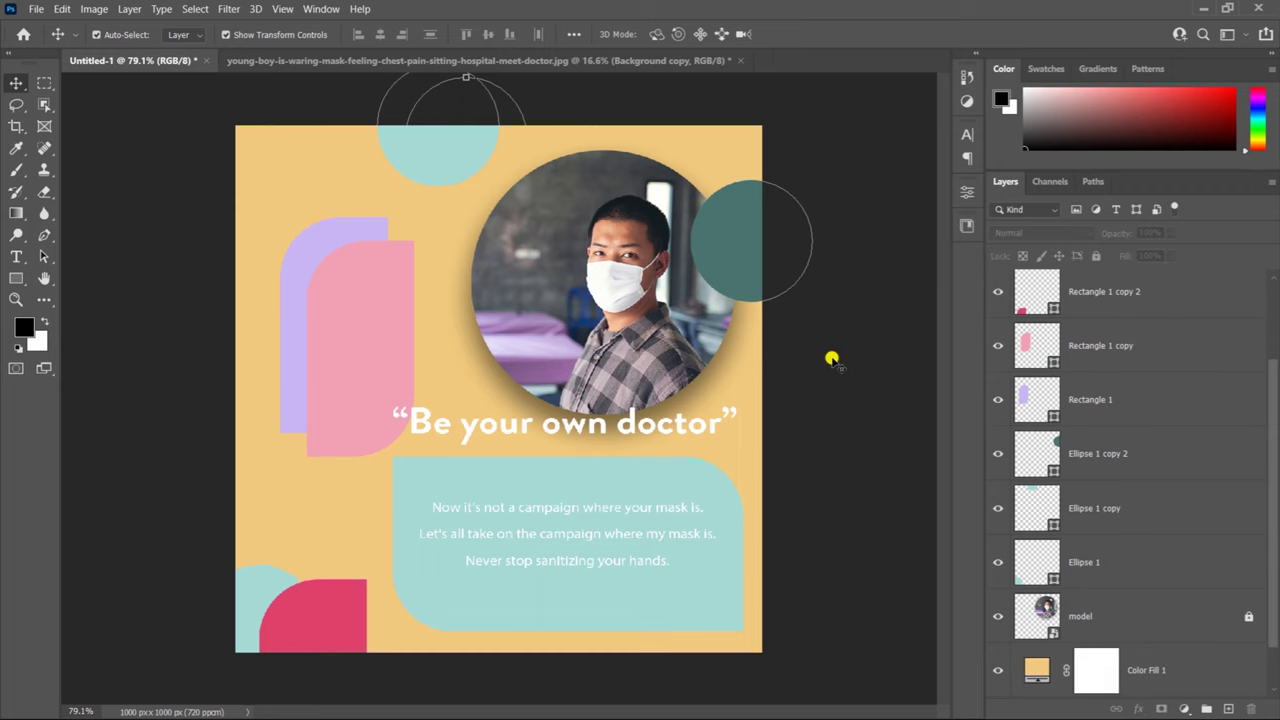